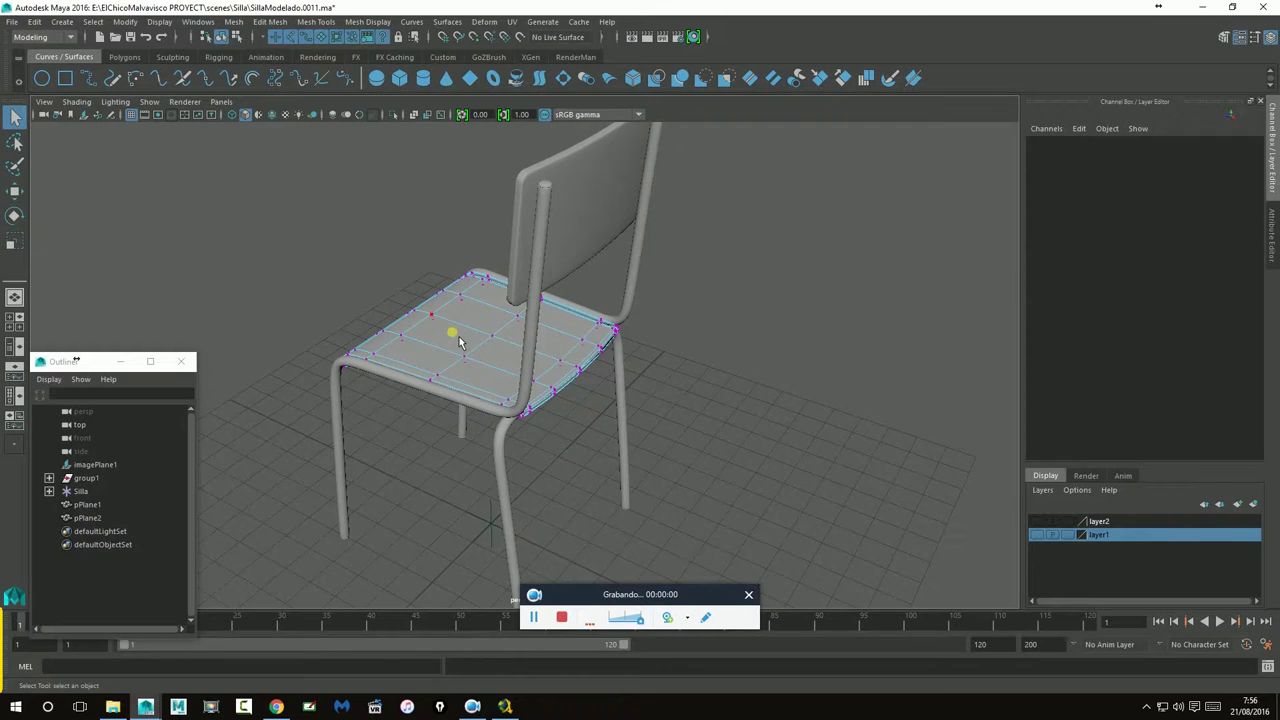
Switch the chair seat back to object mode and tumble to a front-side view
{"action": "right_click_drag", "start_coordinate": [459, 342], "coordinate": [514, 311]}
{"action": "mouse_move", "coordinate": [514, 311]}
{"action": "left_mouse_down", "text": "alt"}
{"action": "mouse_move", "coordinate": [652, 434]}
{"action": "mouse_move", "coordinate": [732, 429]}
{"action": "mouse_move", "coordinate": [579, 380]}
{"action": "mouse_move", "coordinate": [557, 443]}
{"action": "mouse_move", "coordinate": [434, 434]}
{"action": "left_mouse_up", "text": "alt"}
Select the seat and orbit around it to inspect its front edge and underside
{"action": "left_click", "coordinate": [579, 380]}
{"action": "right_click_drag", "start_coordinate": [434, 434], "coordinate": [714, 428], "text": "alt"}
{"action": "left_click_drag", "start_coordinate": [714, 428], "coordinate": [762, 486], "text": "alt"}
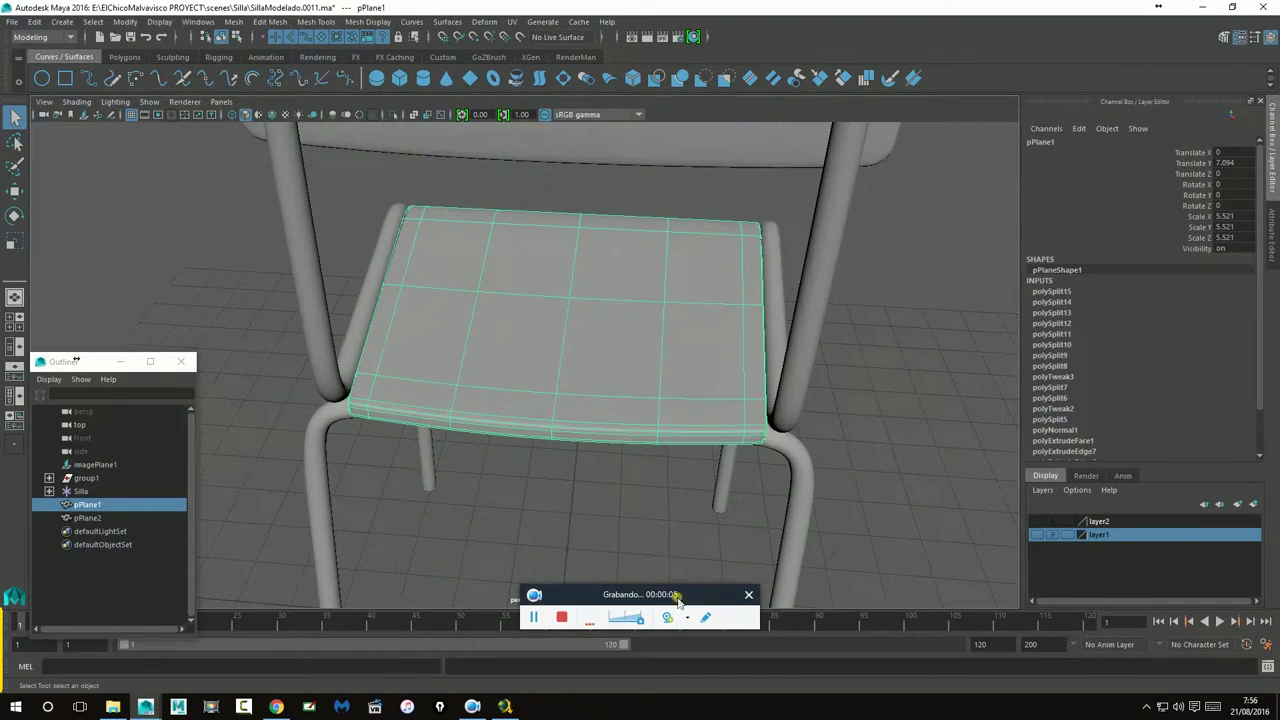
{"action": "mouse_move", "coordinate": [509, 456]}
{"action": "left_mouse_down", "text": "alt"}
{"action": "mouse_move", "coordinate": [391, 460]}
{"action": "mouse_move", "coordinate": [433, 467]}
{"action": "left_mouse_up", "text": "alt"}
{"action": "mouse_move", "coordinate": [370, 500]}
{"action": "left_mouse_down", "text": "alt"}
{"action": "mouse_move", "coordinate": [408, 543]}
{"action": "mouse_move", "coordinate": [398, 562]}
{"action": "mouse_move", "coordinate": [846, 480]}
{"action": "mouse_move", "coordinate": [640, 506]}
{"action": "left_mouse_up", "text": "alt"}
{"action": "left_click", "coordinate": [408, 543]}
{"action": "left_click", "coordinate": [640, 506]}
{"action": "left_click_drag", "start_coordinate": [443, 567], "coordinate": [343, 457], "text": "alt"}
Enter vertex mode on the seat and select the corner vertices near the back legs
{"action": "right_click_drag", "start_coordinate": [344, 335], "coordinate": [308, 345]}
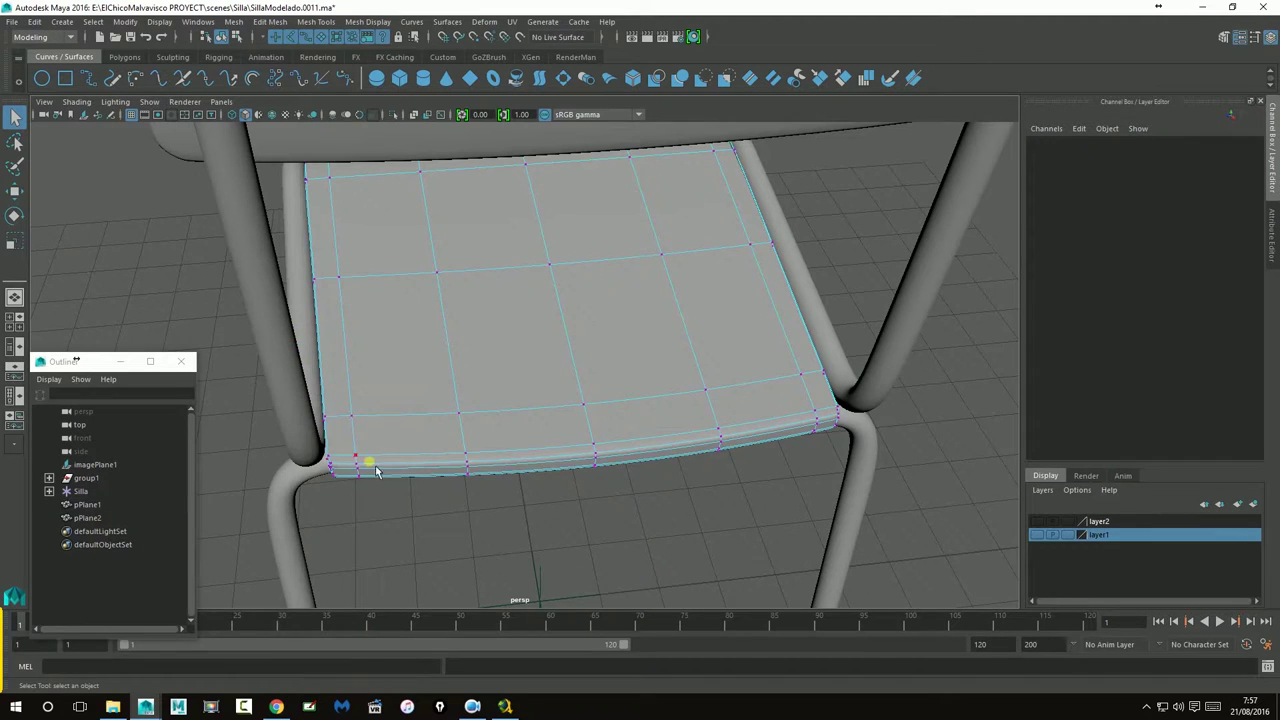
{"action": "left_click_drag", "start_coordinate": [371, 463], "coordinate": [374, 414], "text": "alt"}
{"action": "right_click_drag", "start_coordinate": [374, 414], "coordinate": [474, 391], "text": "alt"}
{"action": "left_click_drag", "start_coordinate": [474, 391], "coordinate": [355, 395], "text": "alt"}
{"action": "mouse_move", "coordinate": [388, 445]}
{"action": "left_mouse_down"}
{"action": "mouse_move", "coordinate": [423, 406]}
{"action": "mouse_move", "coordinate": [385, 418]}
{"action": "mouse_move", "coordinate": [491, 454]}
{"action": "mouse_move", "coordinate": [407, 458]}
{"action": "left_mouse_up"}
{"action": "mouse_move", "coordinate": [559, 444]}
{"action": "left_mouse_down", "text": "alt"}
{"action": "mouse_move", "coordinate": [577, 474]}
{"action": "mouse_move", "coordinate": [569, 441]}
{"action": "left_mouse_up", "text": "alt"}
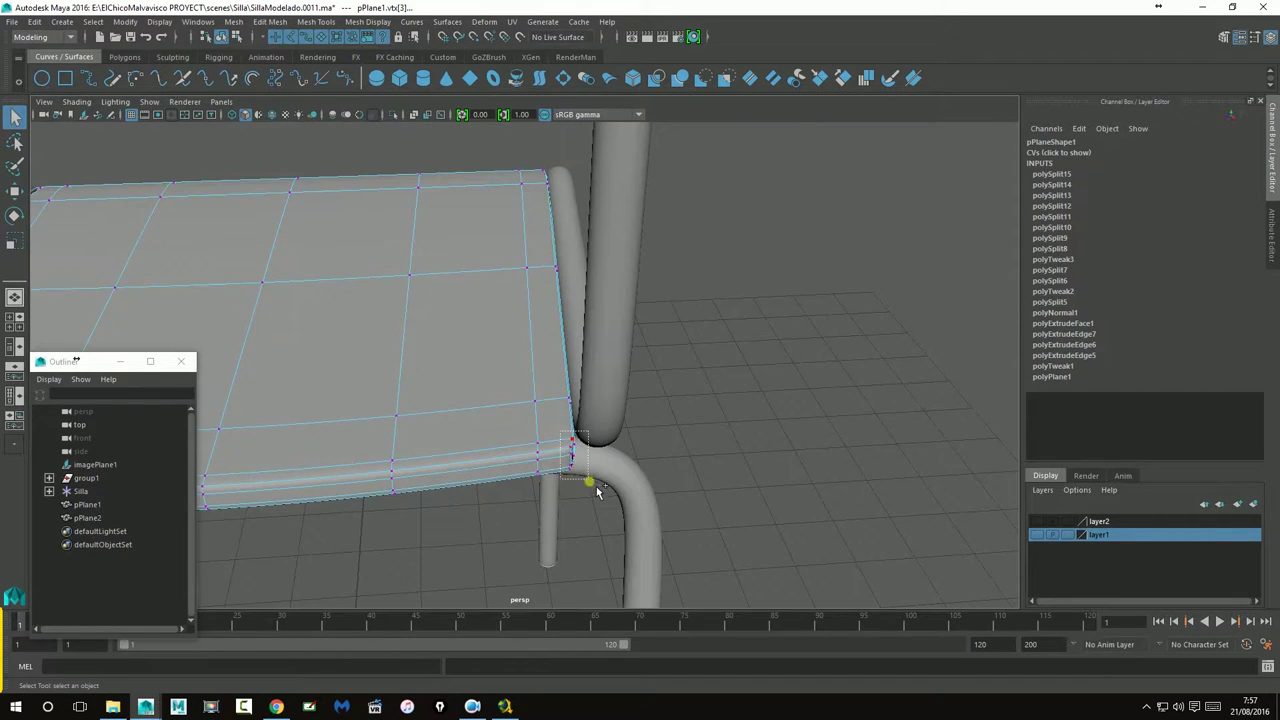
{"action": "mouse_move", "coordinate": [596, 510]}
{"action": "left_mouse_down", "text": "alt"}
{"action": "mouse_move", "coordinate": [606, 449]}
{"action": "mouse_move", "coordinate": [628, 495]}
{"action": "mouse_move", "coordinate": [500, 474]}
{"action": "mouse_move", "coordinate": [670, 462]}
{"action": "left_mouse_up", "text": "alt"}
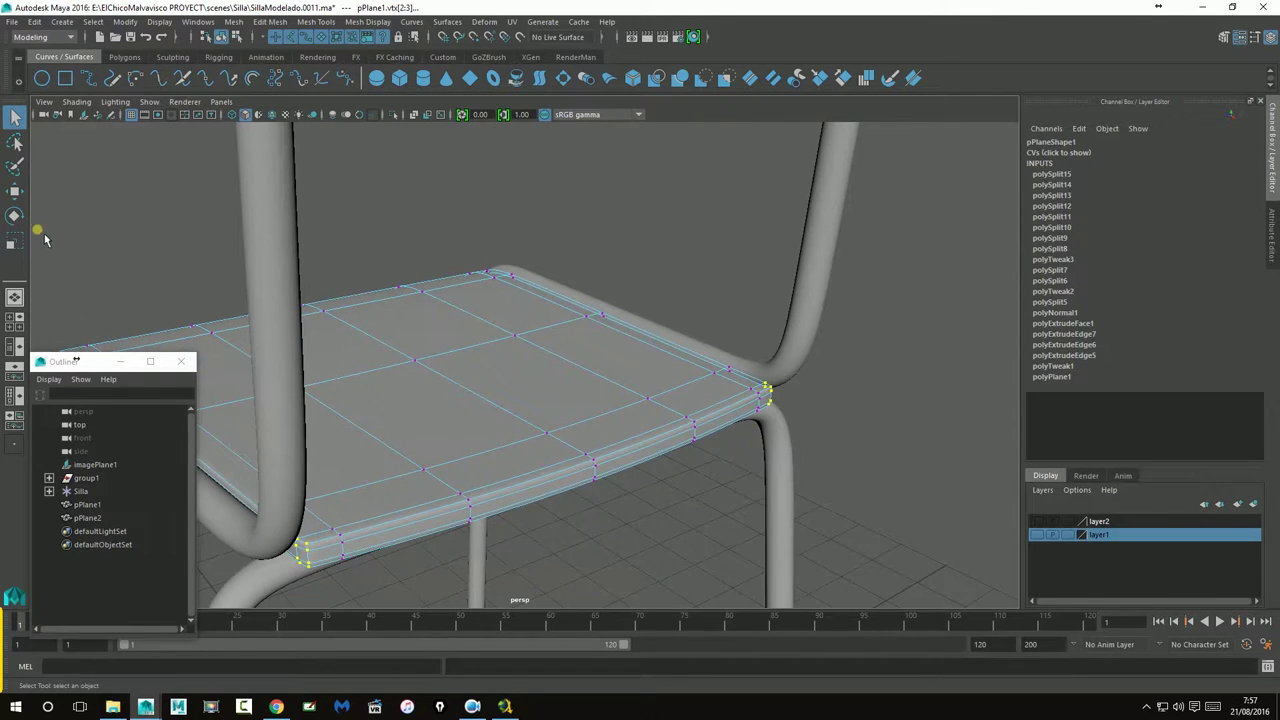
Move the selected corner vertices slightly, then return the seat to object mode
{"action": "left_click", "coordinate": [18, 194]}
{"action": "left_click_drag", "start_coordinate": [409, 457], "coordinate": [540, 462], "text": "alt"}
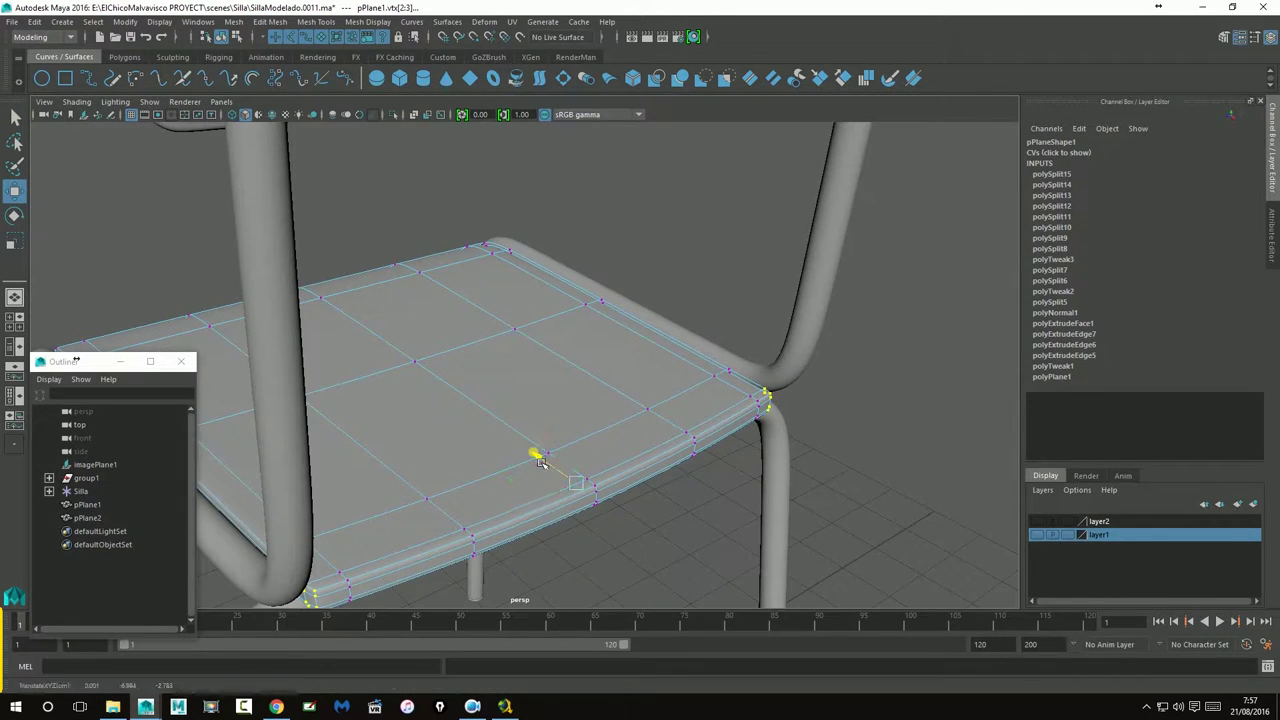
{"action": "mouse_move", "coordinate": [533, 458]}
{"action": "left_mouse_down", "text": "alt"}
{"action": "mouse_move", "coordinate": [486, 503]}
{"action": "mouse_move", "coordinate": [540, 486]}
{"action": "left_mouse_up", "text": "alt"}
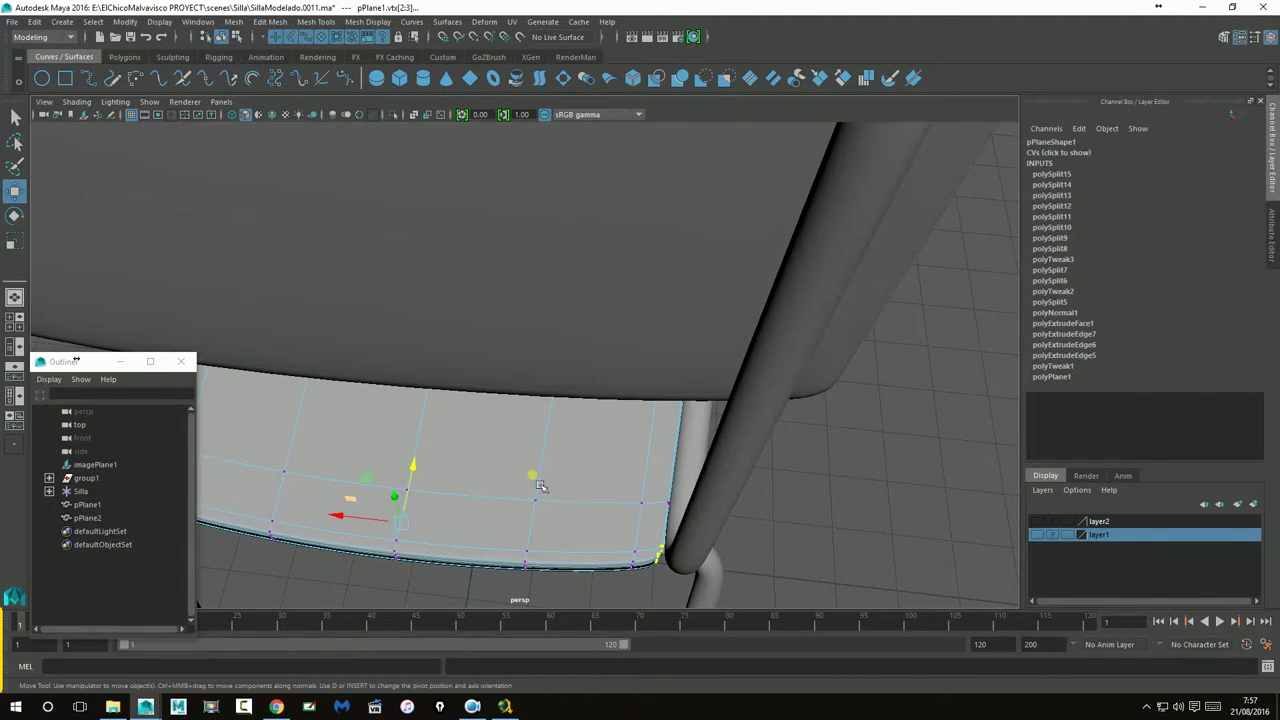
{"action": "right_click_drag", "start_coordinate": [540, 486], "coordinate": [686, 330]}
{"action": "mouse_move", "coordinate": [686, 330]}
{"action": "left_mouse_down", "text": "alt"}
{"action": "mouse_move", "coordinate": [823, 500]}
{"action": "mouse_move", "coordinate": [714, 551]}
{"action": "mouse_move", "coordinate": [731, 560]}
{"action": "left_mouse_up", "text": "alt"}
{"action": "right_click_drag", "start_coordinate": [731, 560], "coordinate": [675, 535], "text": "alt"}
{"action": "mouse_move", "coordinate": [675, 535]}
{"action": "left_mouse_down", "text": "alt"}
{"action": "mouse_move", "coordinate": [714, 520]}
{"action": "mouse_move", "coordinate": [634, 534]}
{"action": "mouse_move", "coordinate": [678, 496]}
{"action": "mouse_move", "coordinate": [677, 446]}
{"action": "mouse_move", "coordinate": [694, 451]}
{"action": "mouse_move", "coordinate": [718, 464]}
{"action": "mouse_move", "coordinate": [414, 449]}
{"action": "mouse_move", "coordinate": [613, 482]}
{"action": "left_mouse_up", "text": "alt"}
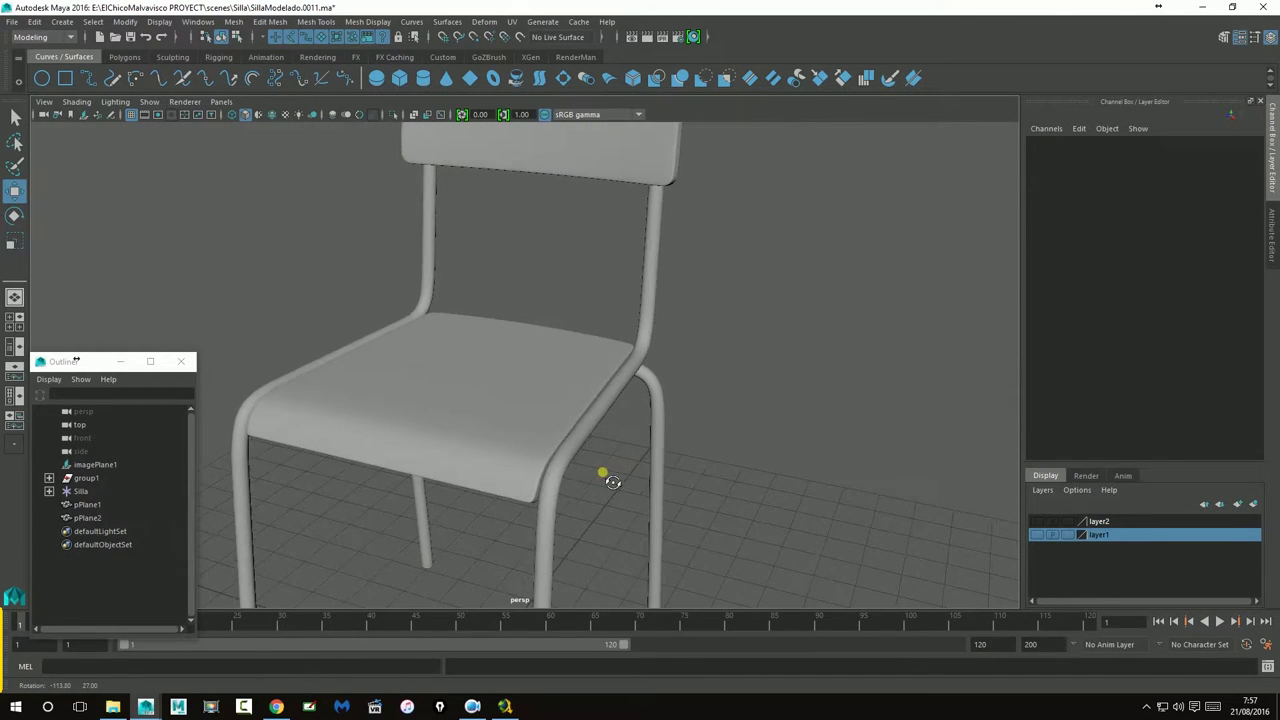
Inspect the reference chair photos in the top view, then return to perspective
{"action": "mouse_move", "coordinate": [390, 391]}
{"action": "left_mouse_down", "text": "alt"}
{"action": "mouse_move", "coordinate": [562, 396]}
{"action": "mouse_move", "coordinate": [680, 343]}
{"action": "left_mouse_up", "text": "alt"}
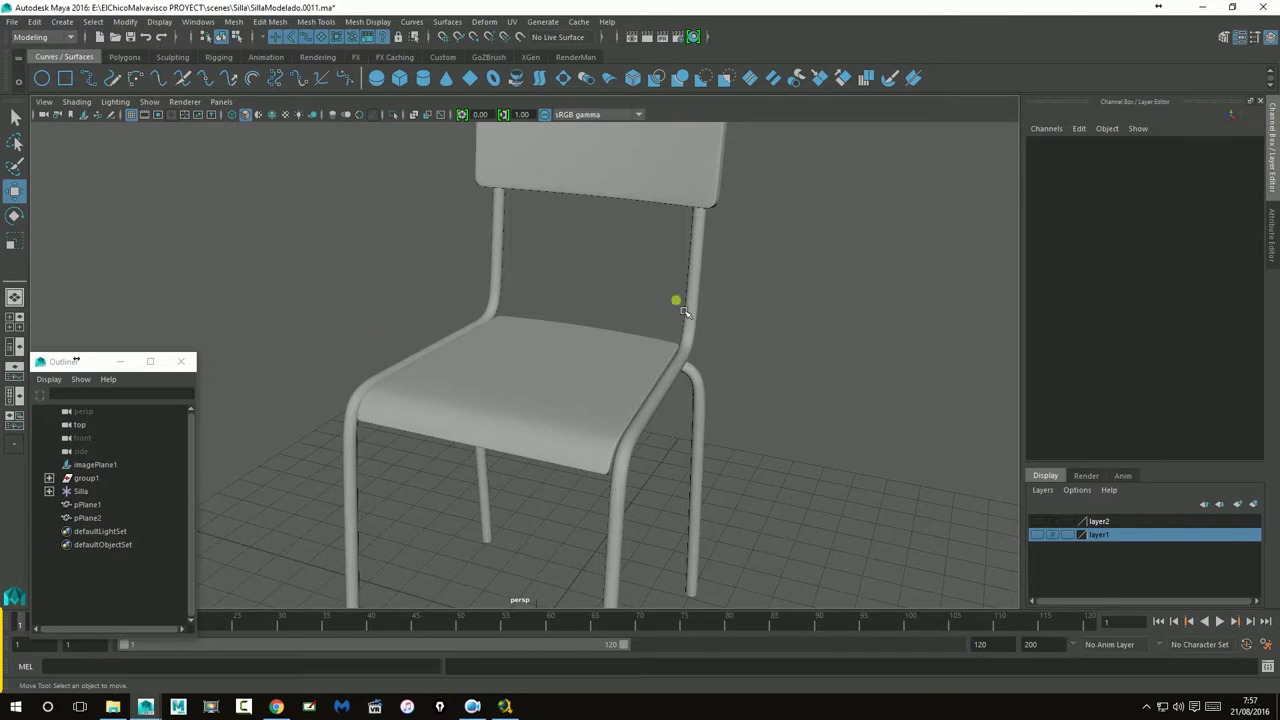
{"action": "key", "text": "a"}
{"action": "key", "text": "space"}
{"action": "key", "text": "space"}
{"action": "right_click_drag", "start_coordinate": [297, 403], "coordinate": [571, 451], "text": "alt"}
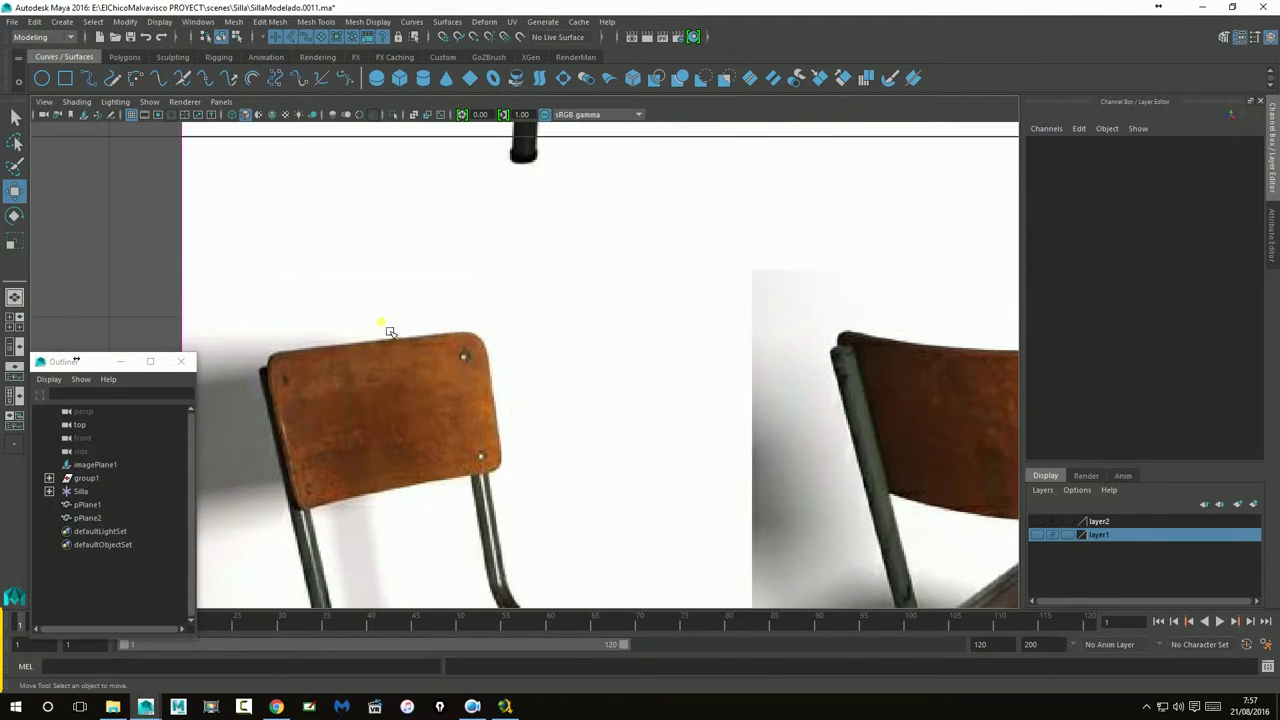
{"action": "scroll", "coordinate": [390, 332], "scroll_direction": "down", "scroll_amount": 5}
{"action": "scroll", "coordinate": [450, 360], "scroll_direction": "up", "scroll_amount": 2}
{"action": "scroll", "coordinate": [516, 399], "scroll_direction": "up", "scroll_amount": 2}
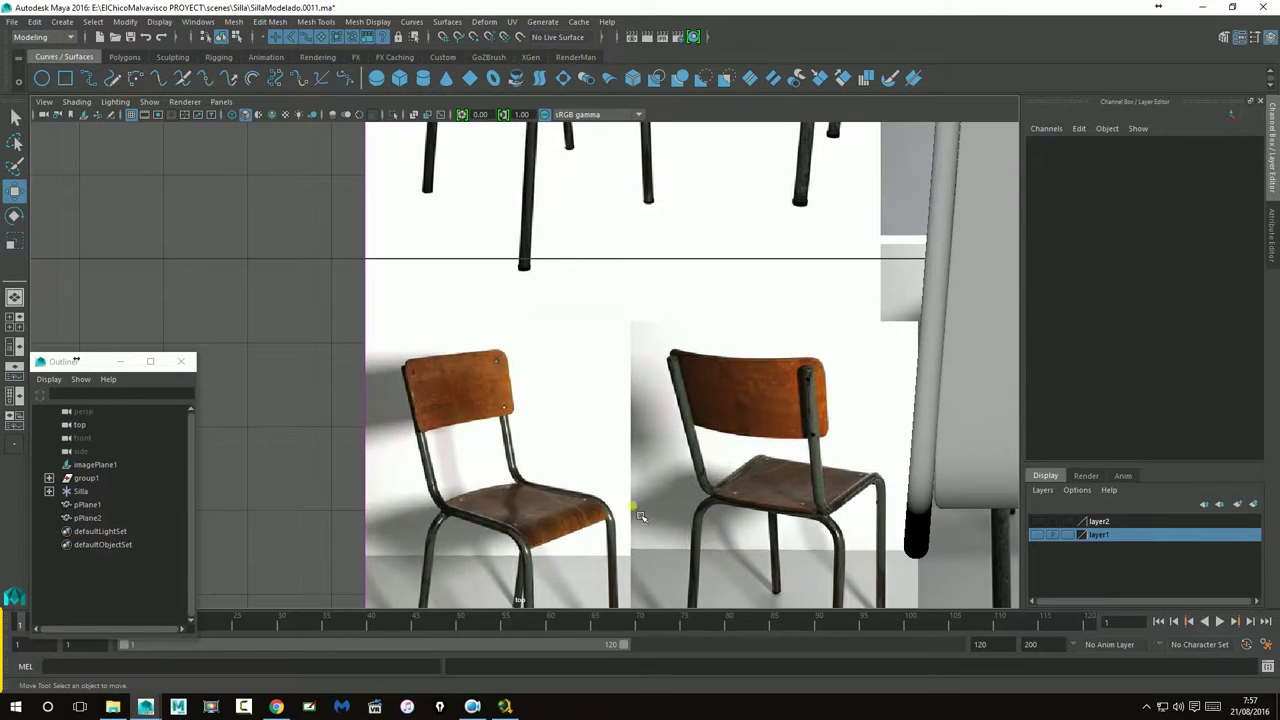
{"action": "key", "text": "space"}
{"action": "key", "text": "space"}
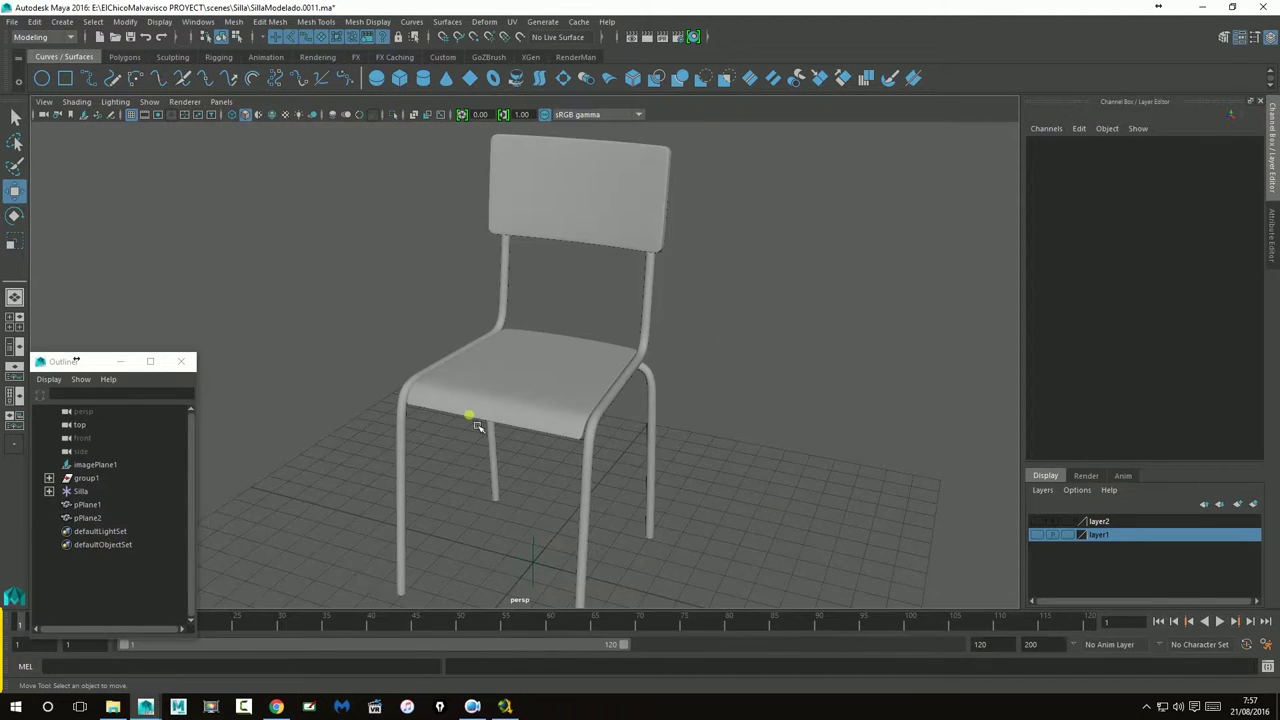
{"action": "left_click_drag", "start_coordinate": [477, 426], "coordinate": [474, 395], "text": "alt"}
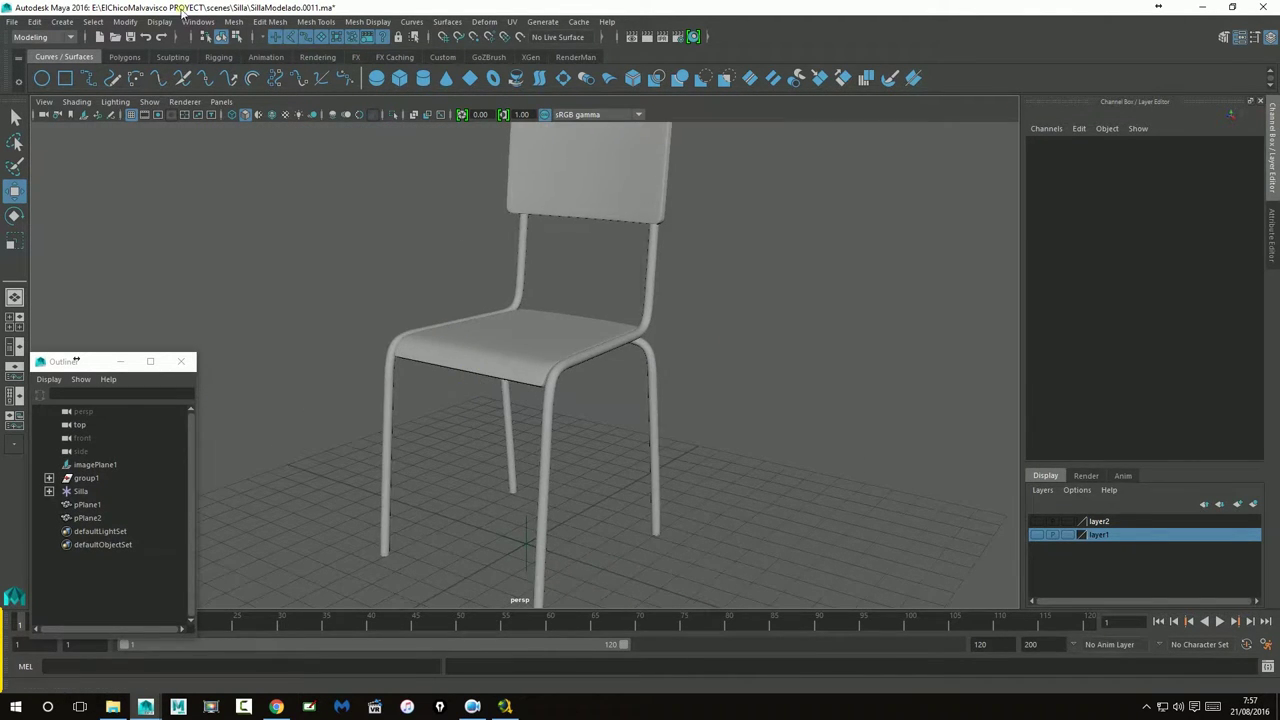
Create a polygon sphere at the origin and frame it in view
{"action": "left_click", "coordinate": [62, 22]}
{"action": "mouse_move", "coordinate": [101, 69]}
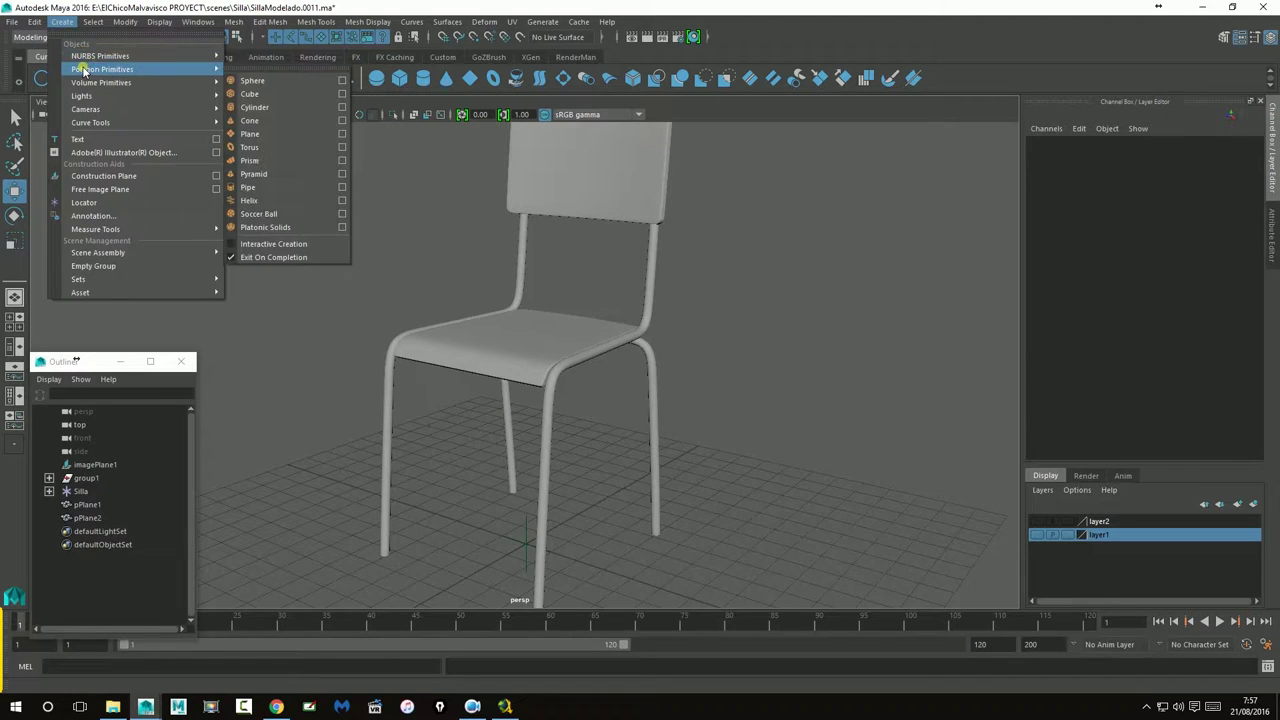
{"action": "left_click", "coordinate": [252, 80]}
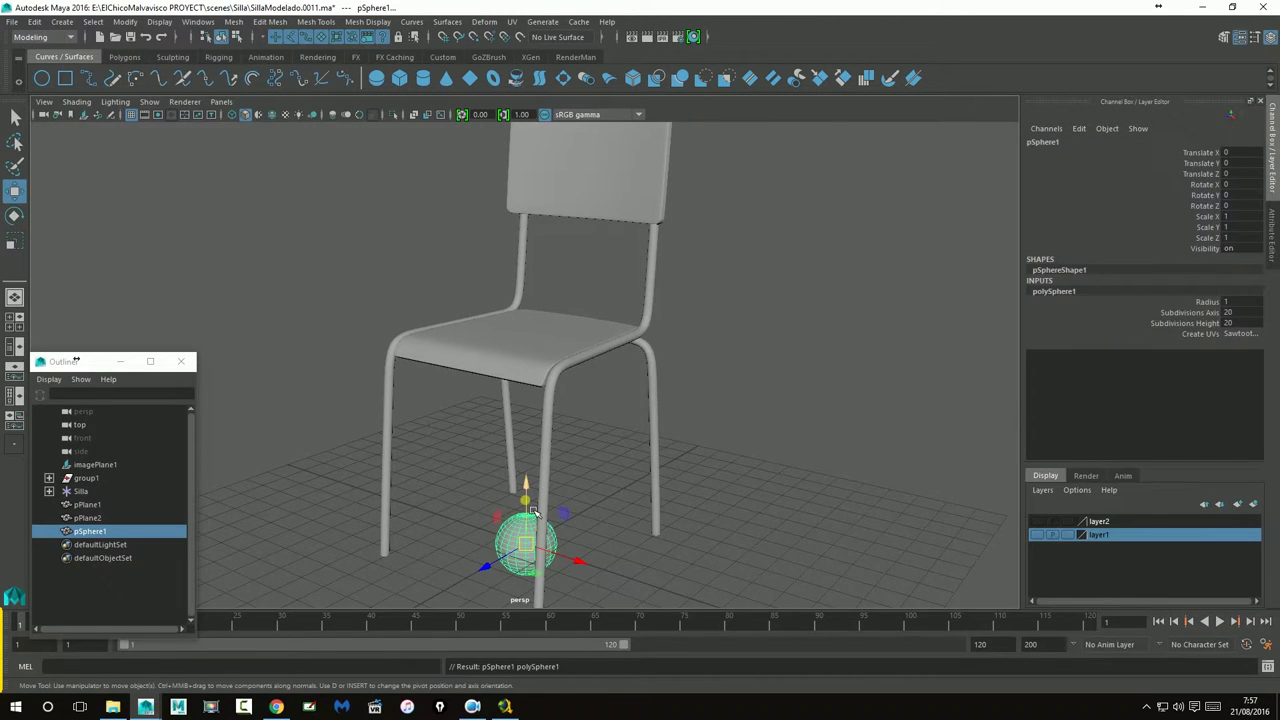
{"action": "key", "text": "f"}
{"action": "left_click_drag", "start_coordinate": [520, 466], "coordinate": [556, 451], "text": "alt"}
In the side view, select the sphere's lower faces and delete them, leaving the top cap
{"action": "key", "text": "space"}
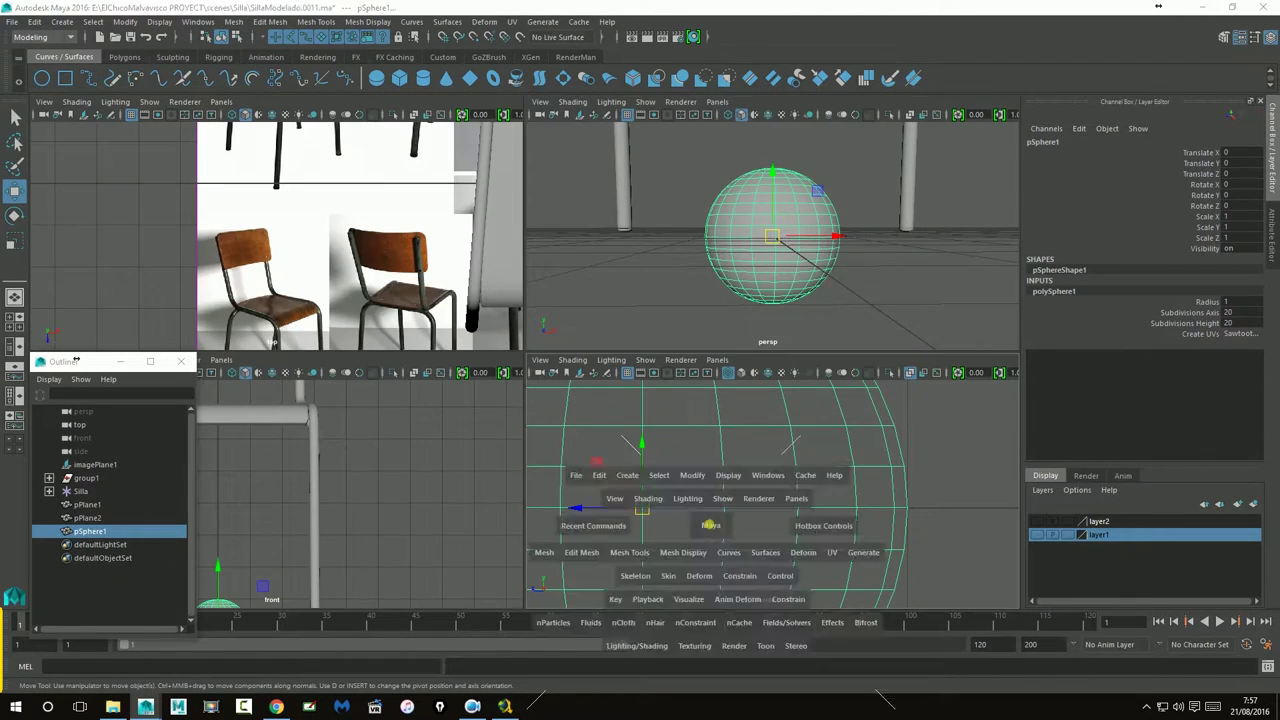
{"action": "left_click_drag", "start_coordinate": [720, 543], "coordinate": [634, 382]}
{"action": "mouse_move", "coordinate": [634, 382]}
{"action": "right_mouse_down", "text": "alt"}
{"action": "mouse_move", "coordinate": [556, 376]}
{"action": "mouse_move", "coordinate": [755, 376]}
{"action": "right_mouse_up", "text": "alt"}
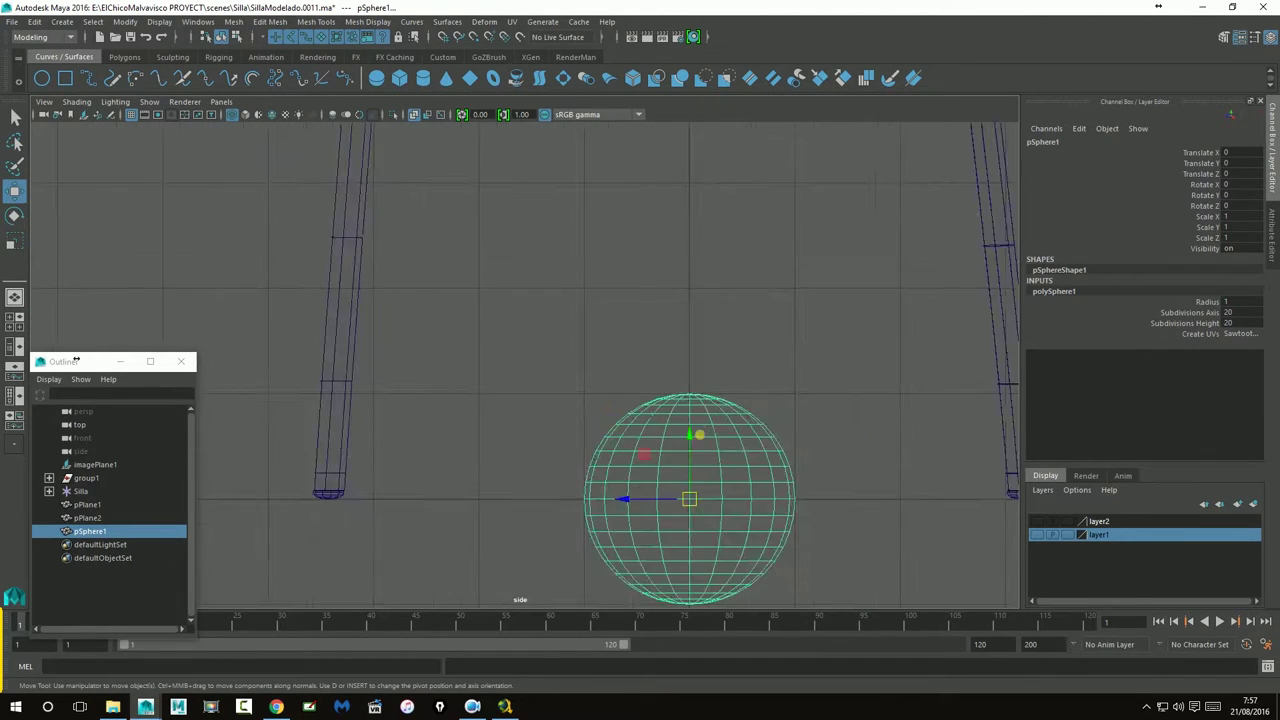
{"action": "middle_click_drag", "start_coordinate": [754, 375], "coordinate": [654, 306], "text": "alt"}
{"action": "right_click_drag", "start_coordinate": [654, 306], "coordinate": [567, 330], "text": "alt"}
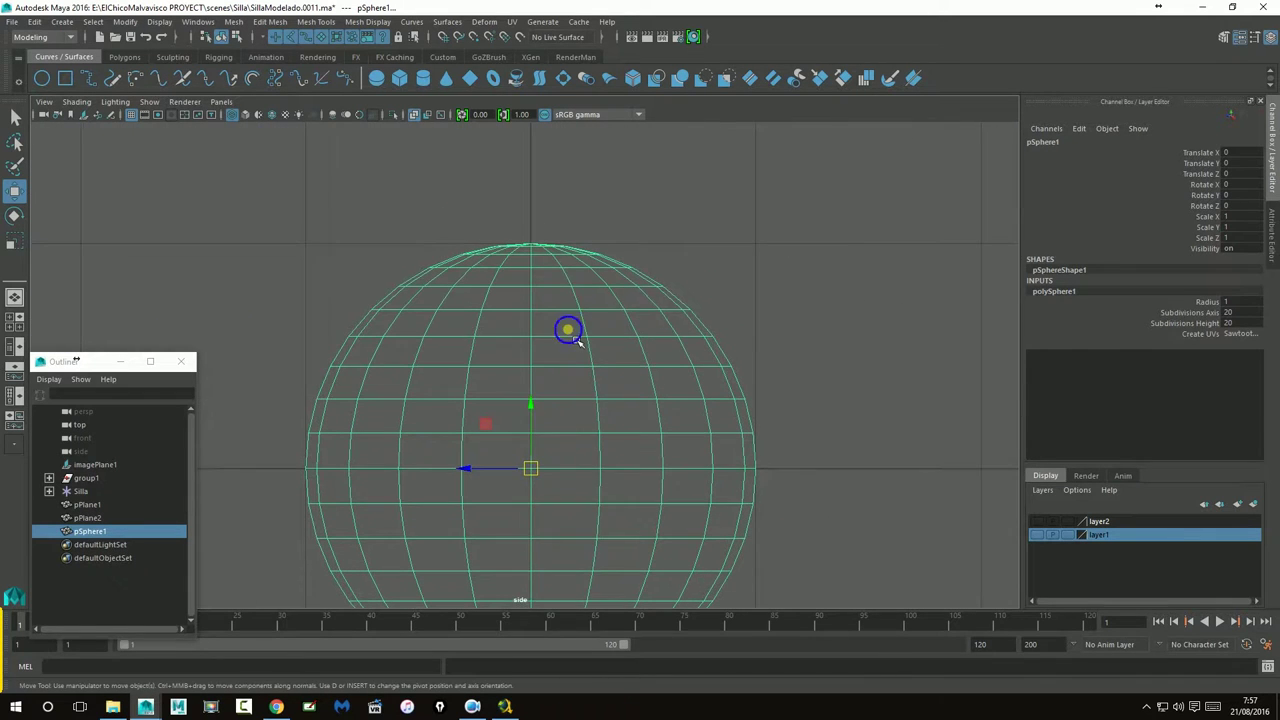
{"action": "right_click", "coordinate": [567, 330]}
{"action": "scroll", "coordinate": [575, 376], "scroll_direction": "down", "scroll_amount": 5}
{"action": "scroll", "coordinate": [451, 403], "scroll_direction": "up", "scroll_amount": 2}
{"action": "scroll", "coordinate": [437, 377], "scroll_direction": "up", "scroll_amount": 2}
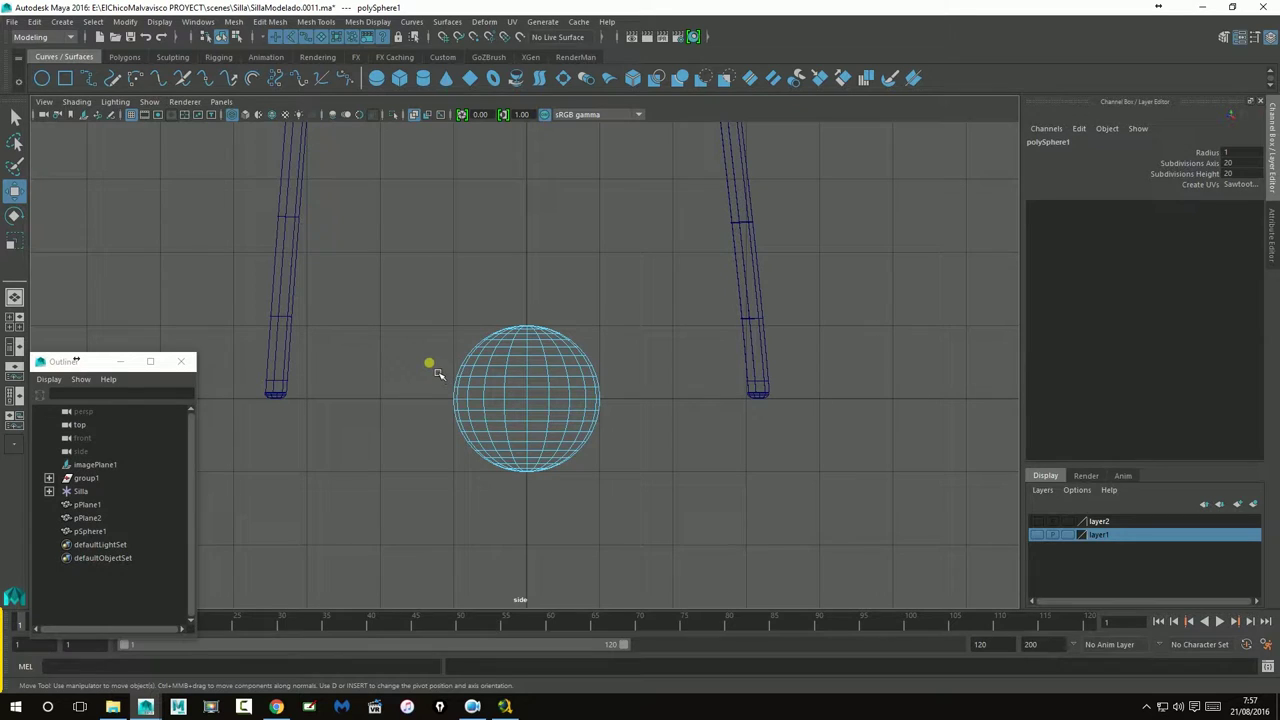
{"action": "mouse_move", "coordinate": [437, 378]}
{"action": "left_mouse_down"}
{"action": "mouse_move", "coordinate": [720, 523]}
{"action": "mouse_move", "coordinate": [723, 591]}
{"action": "left_mouse_up"}
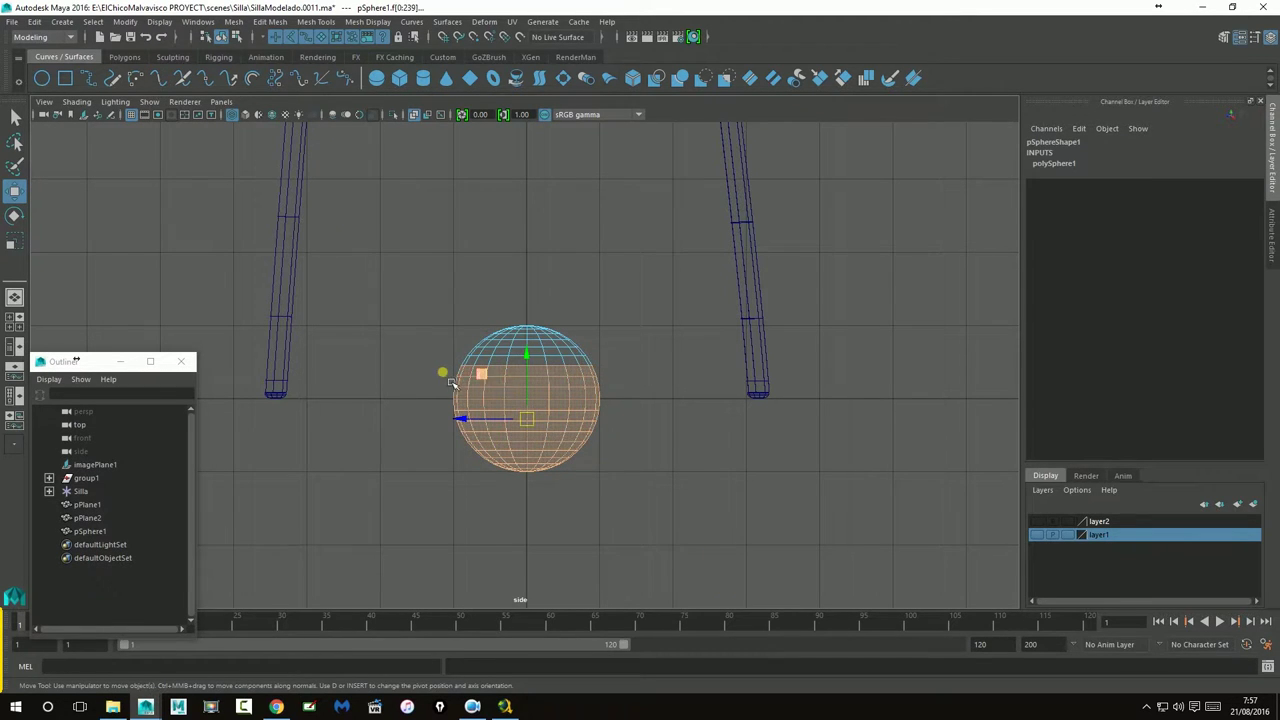
{"action": "key", "text": "Delete"}
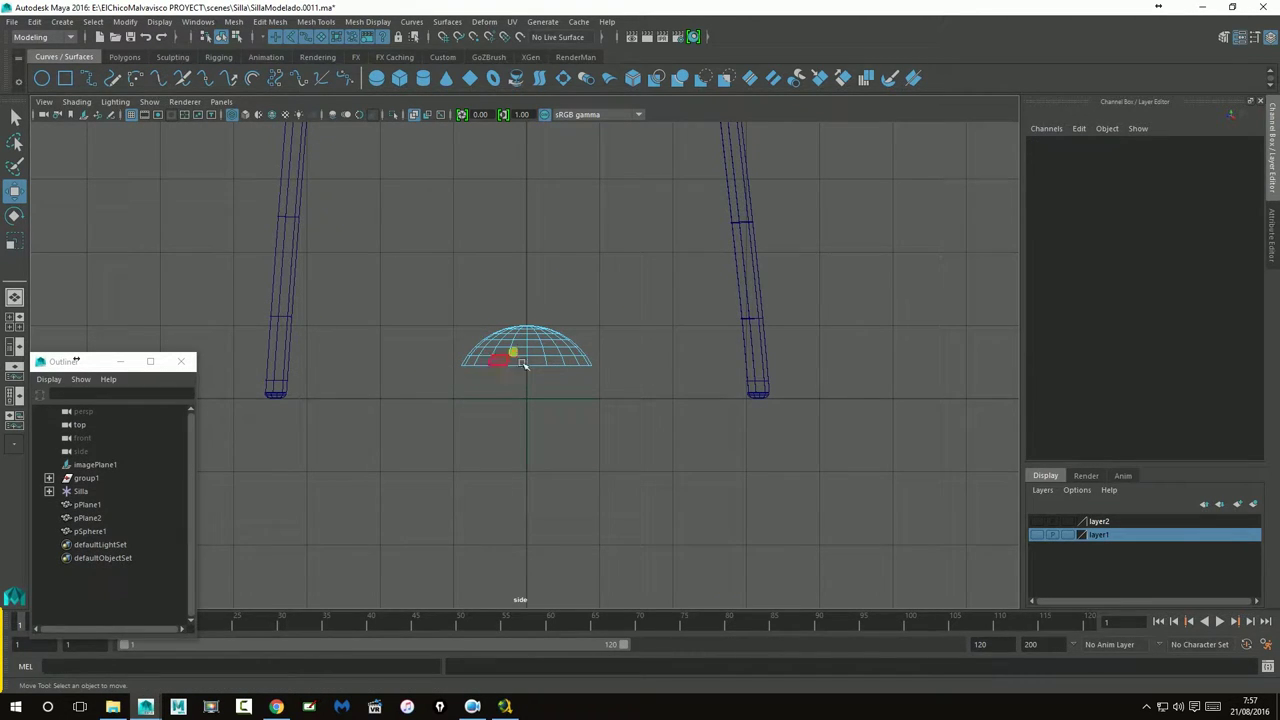
Return the dome to object mode and view it in perspective
{"action": "right_click_drag", "start_coordinate": [537, 350], "coordinate": [590, 317]}
{"action": "key", "text": "space"}
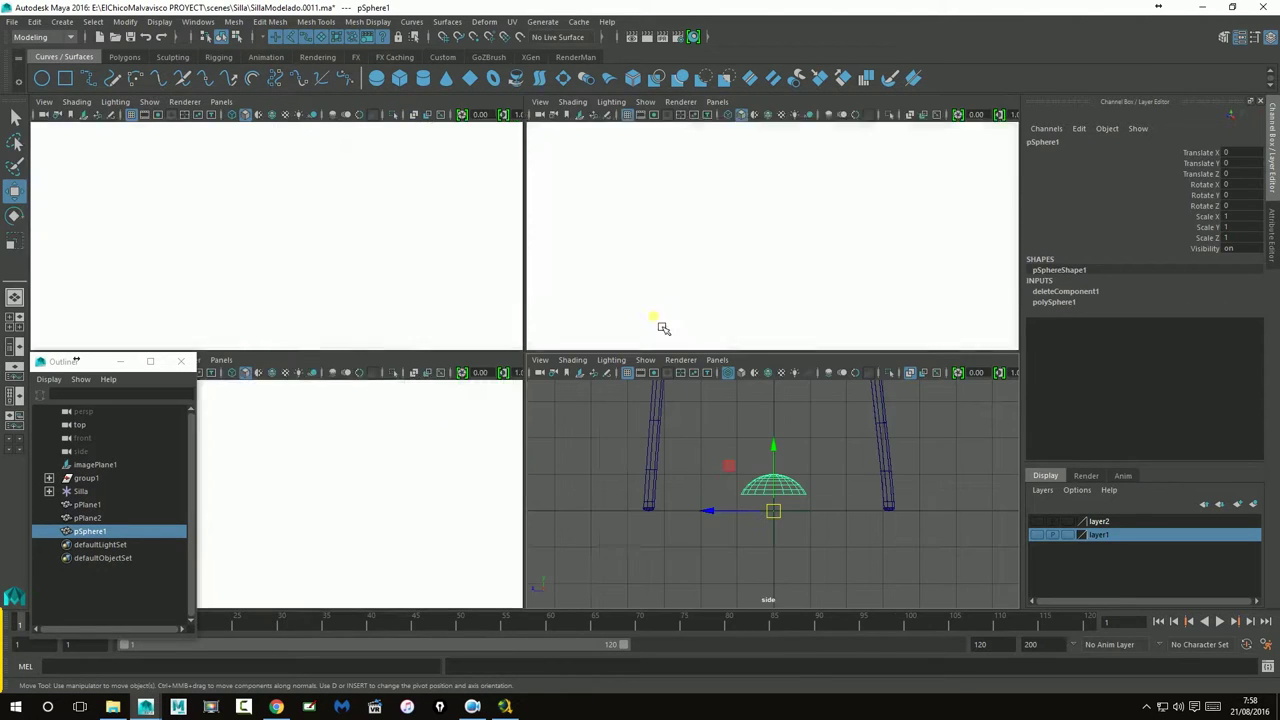
{"action": "key", "text": "space"}
{"action": "left_click_drag", "start_coordinate": [708, 294], "coordinate": [737, 286], "text": "alt"}
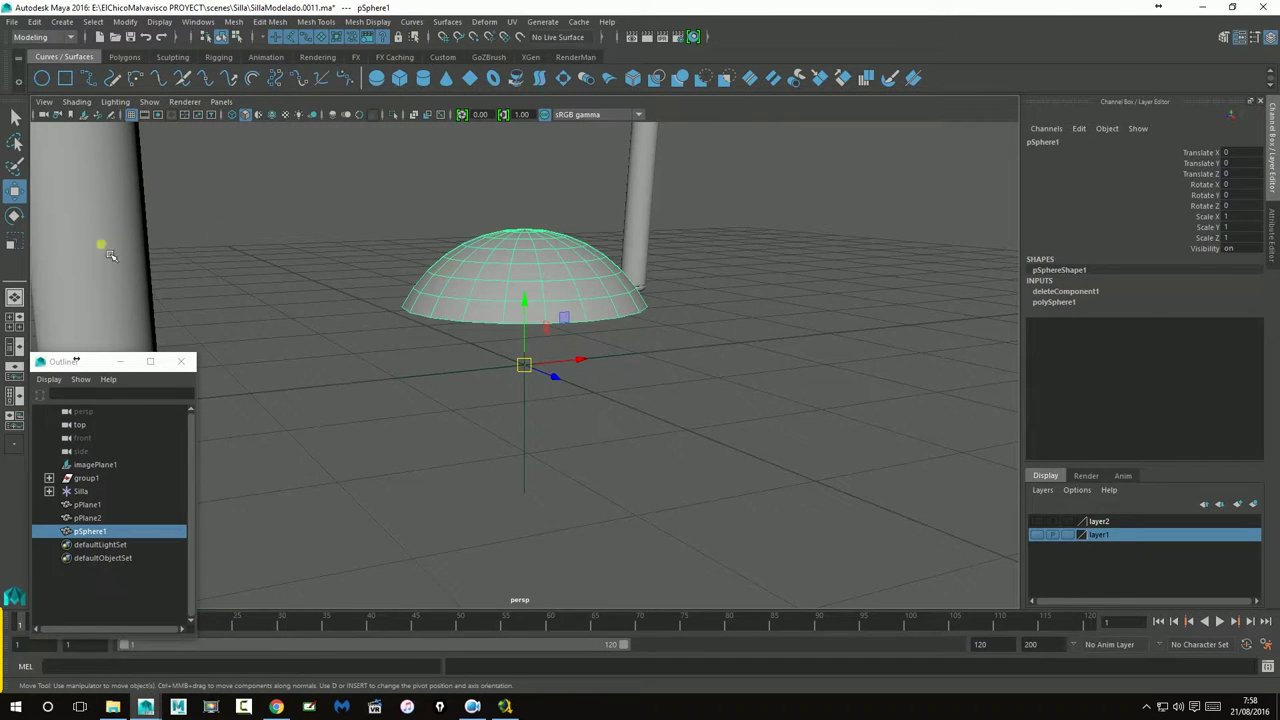
Flatten the dome vertically with the Scale tool and check it with smooth preview
{"action": "left_click", "coordinate": [14, 241]}
{"action": "mouse_move", "coordinate": [526, 302]}
{"action": "left_mouse_down"}
{"action": "mouse_move", "coordinate": [560, 420]}
{"action": "mouse_move", "coordinate": [537, 414]}
{"action": "mouse_move", "coordinate": [552, 426]}
{"action": "mouse_move", "coordinate": [557, 406]}
{"action": "mouse_move", "coordinate": [386, 371]}
{"action": "mouse_move", "coordinate": [497, 349]}
{"action": "mouse_move", "coordinate": [532, 430]}
{"action": "mouse_move", "coordinate": [523, 403]}
{"action": "mouse_move", "coordinate": [551, 302]}
{"action": "left_mouse_up"}
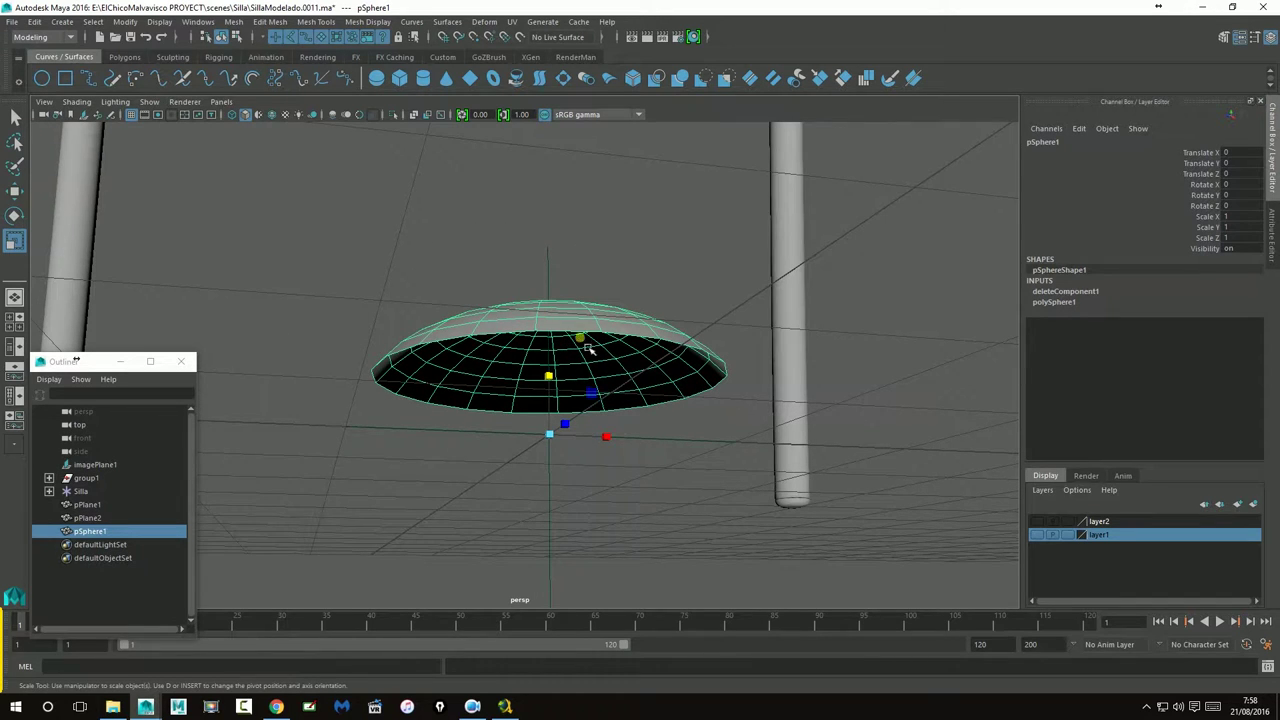
{"action": "key", "text": "3"}
{"action": "key", "text": "1"}
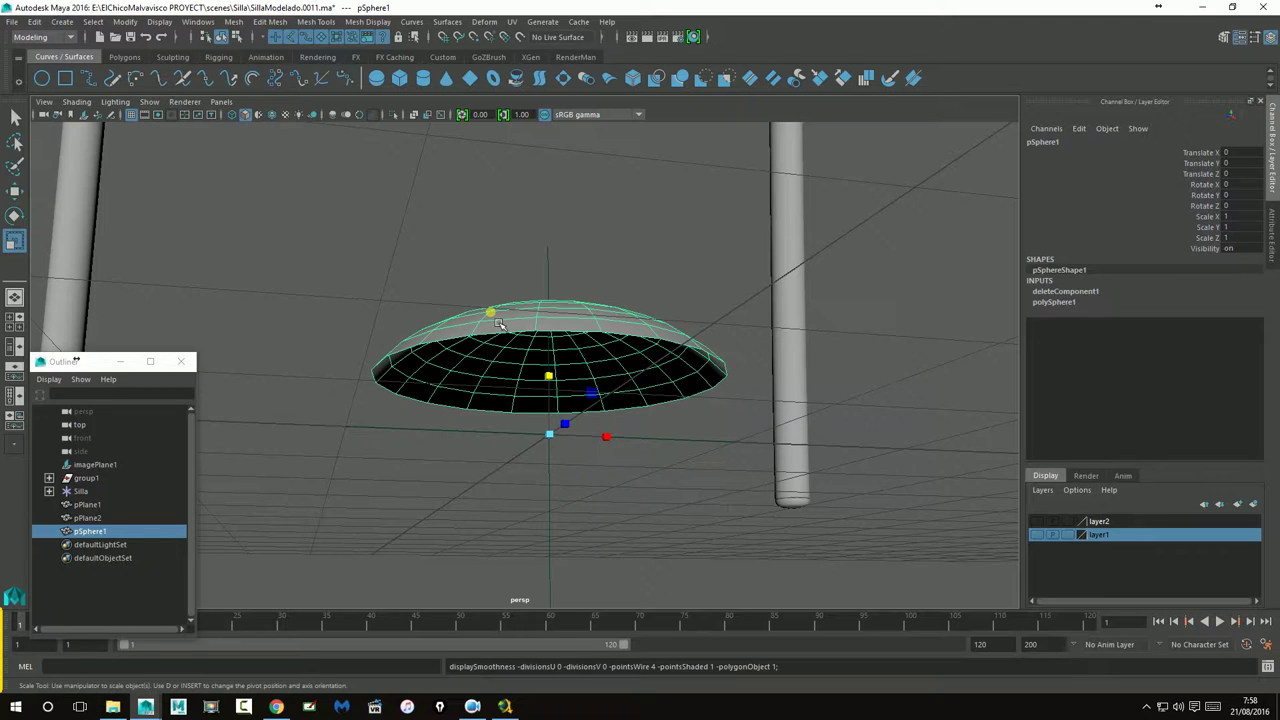
Select the dome's rim edge loop, extrude it and scale the new ring to about 0.983
{"action": "mouse_move", "coordinate": [510, 328]}
{"action": "right_mouse_down"}
{"action": "mouse_move", "coordinate": [500, 337]}
{"action": "mouse_move", "coordinate": [500, 289]}
{"action": "right_mouse_up"}
{"action": "mouse_move", "coordinate": [500, 289]}
{"action": "left_mouse_down", "text": "alt"}
{"action": "mouse_move", "coordinate": [517, 326]}
{"action": "mouse_move", "coordinate": [535, 315]}
{"action": "mouse_move", "coordinate": [582, 350]}
{"action": "mouse_move", "coordinate": [650, 347]}
{"action": "left_mouse_up", "text": "alt"}
{"action": "double_click", "coordinate": [527, 290]}
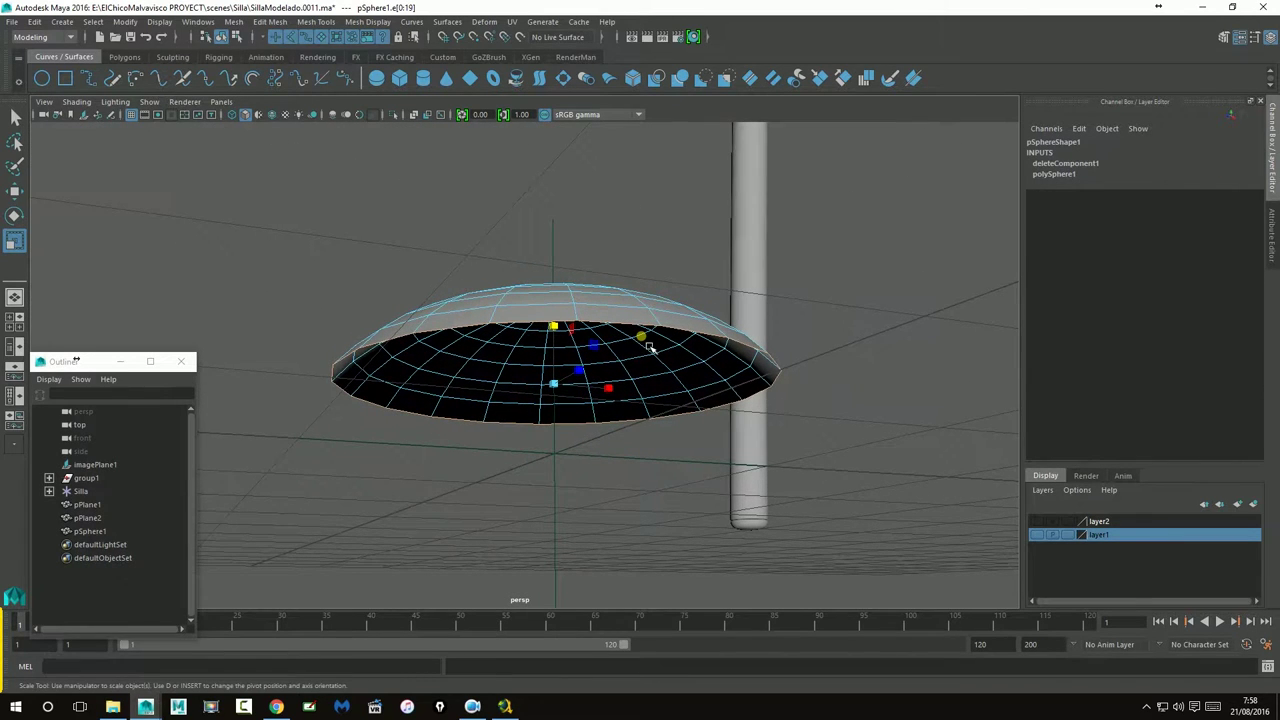
{"action": "left_click", "coordinate": [1224, 37]}
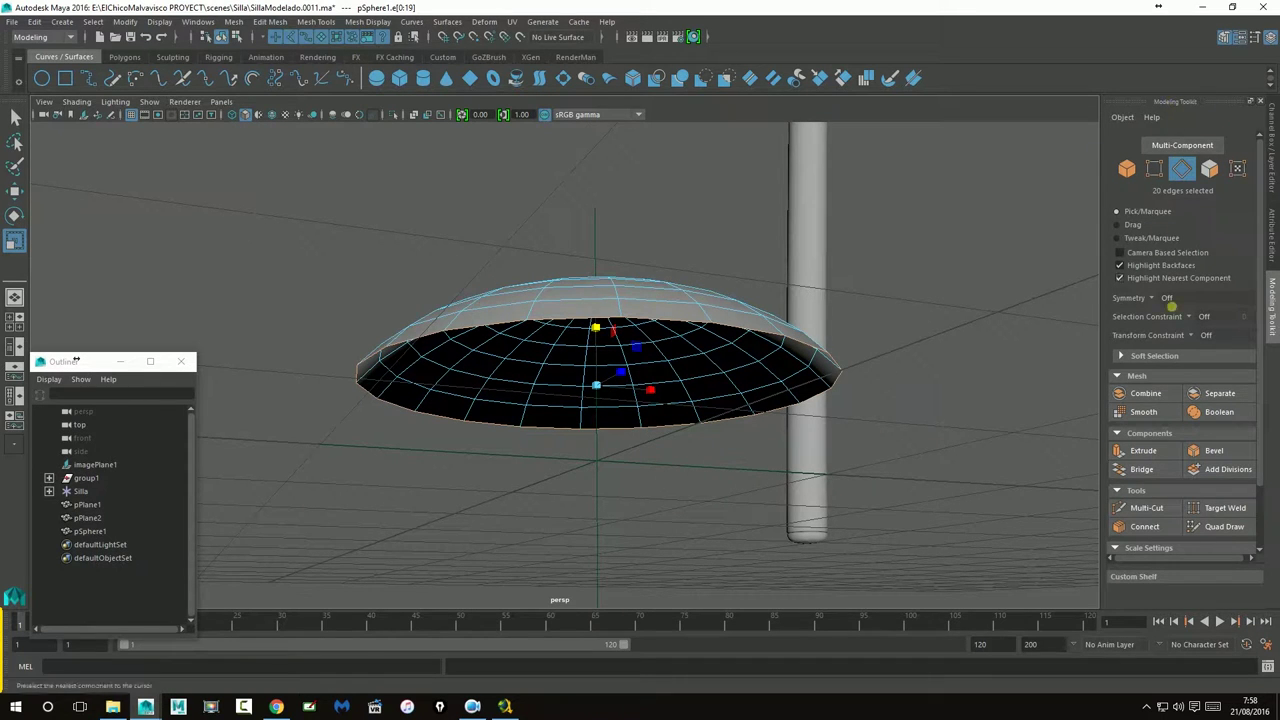
{"action": "left_click", "coordinate": [1150, 454]}
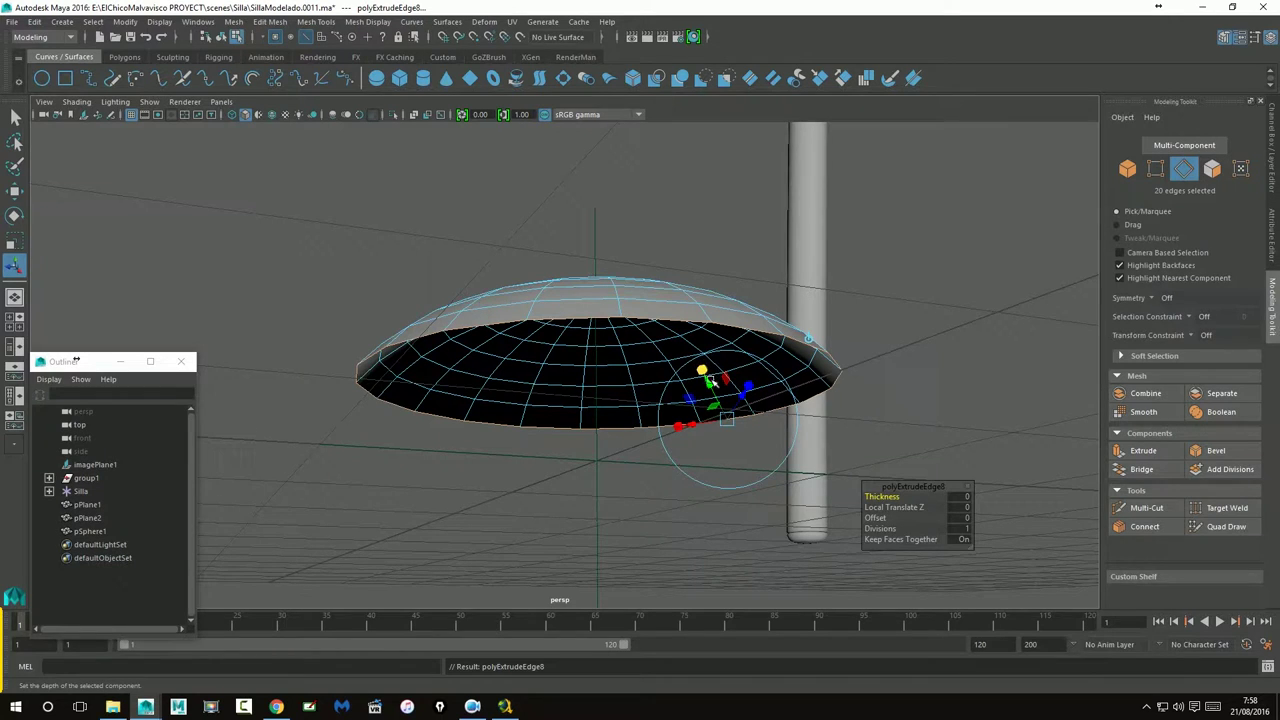
{"action": "left_click", "coordinate": [809, 341]}
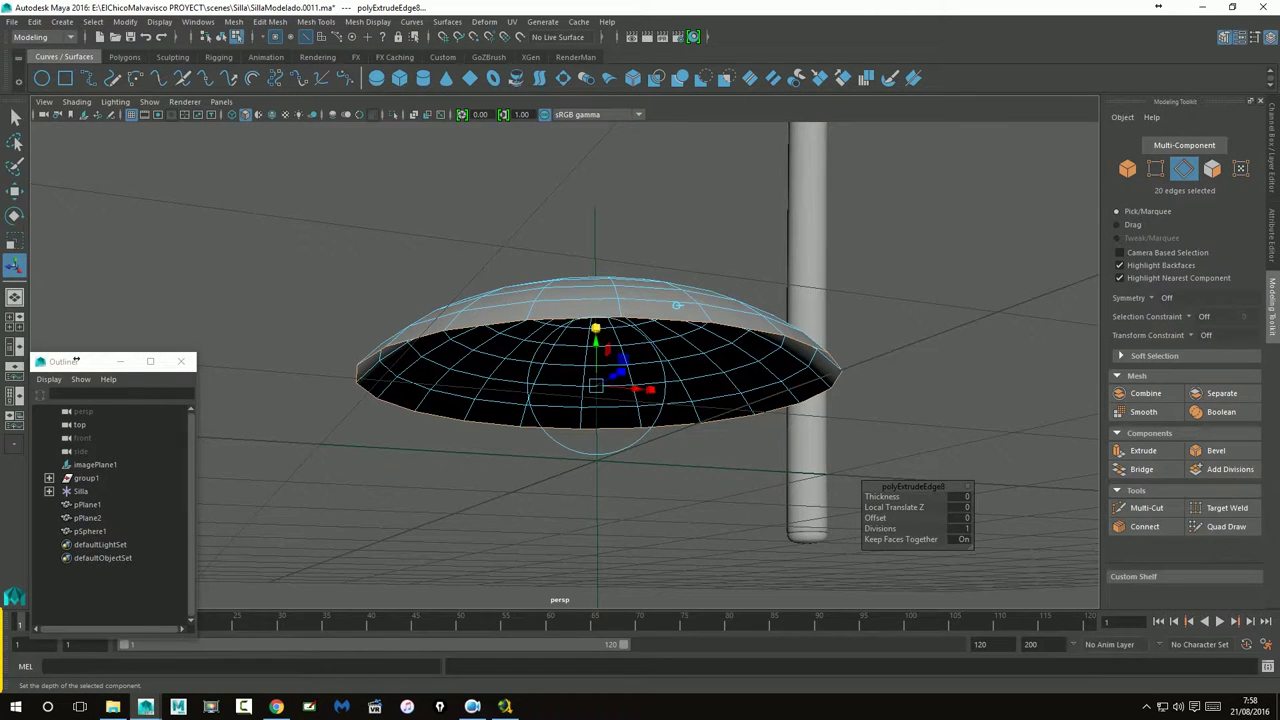
{"action": "left_click_drag", "start_coordinate": [596, 386], "coordinate": [604, 398]}
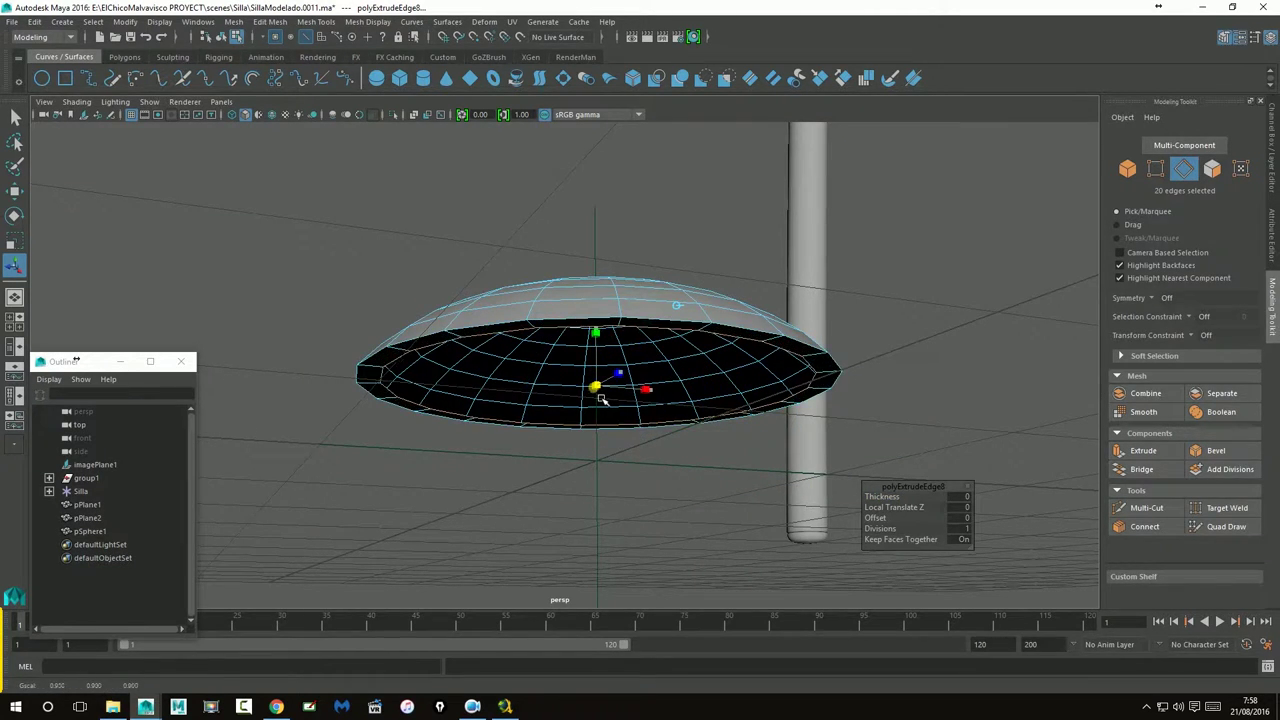
{"action": "mouse_move", "coordinate": [604, 398]}
{"action": "left_mouse_down"}
{"action": "mouse_move", "coordinate": [520, 417]}
{"action": "mouse_move", "coordinate": [598, 445]}
{"action": "mouse_move", "coordinate": [583, 434]}
{"action": "mouse_move", "coordinate": [614, 400]}
{"action": "mouse_move", "coordinate": [651, 417]}
{"action": "mouse_move", "coordinate": [634, 409]}
{"action": "left_mouse_up"}
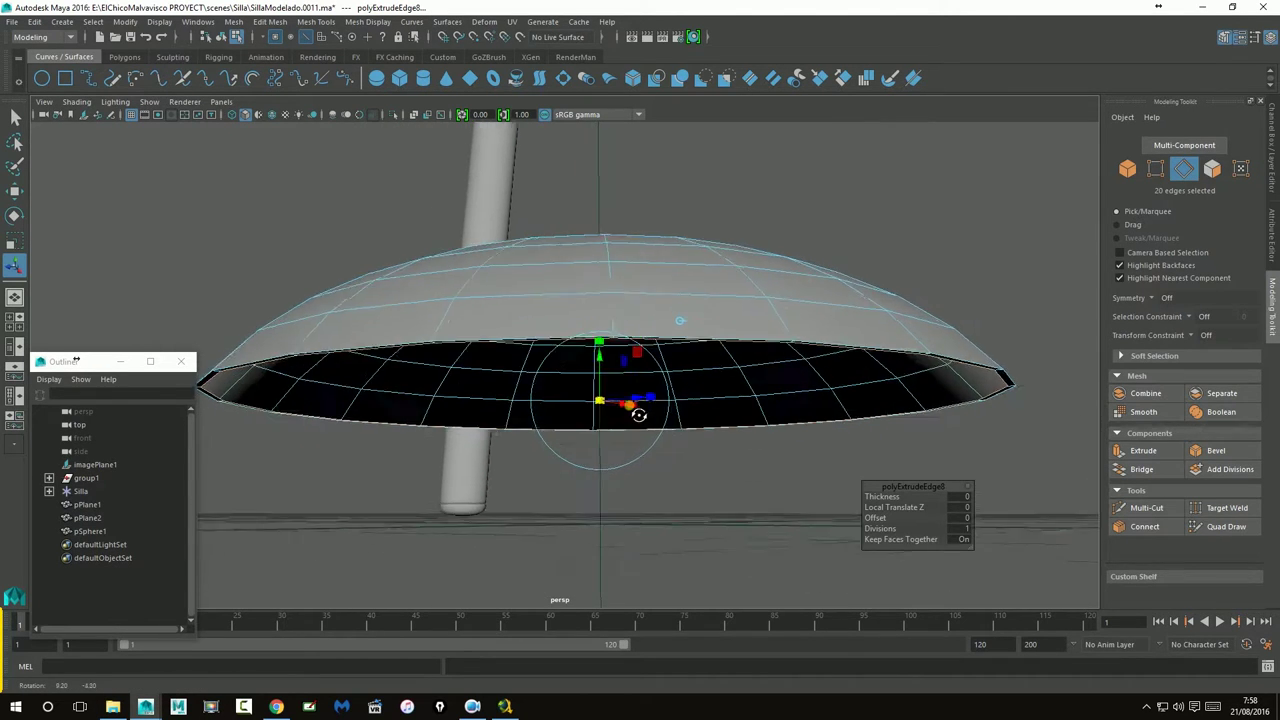
Extrude the rim edges twice more, scaling each new ring inward
{"action": "left_click", "coordinate": [1143, 451]}
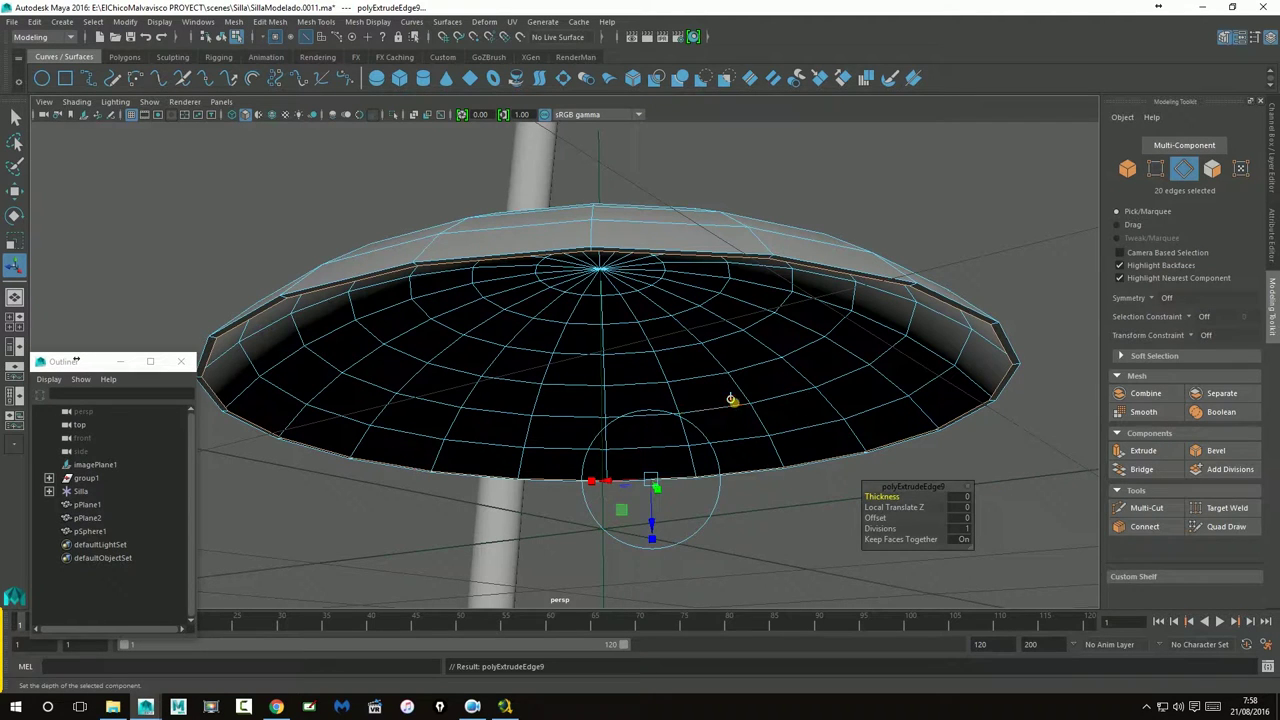
{"action": "left_click", "coordinate": [730, 399]}
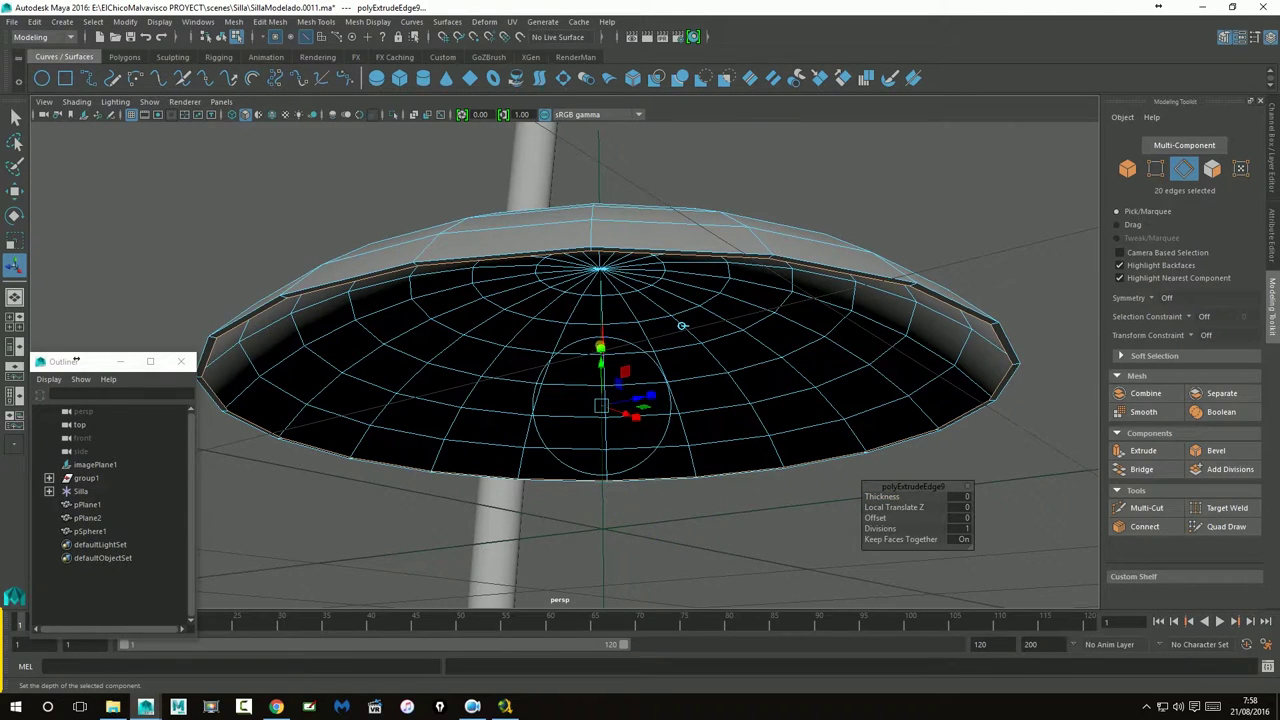
{"action": "left_click_drag", "start_coordinate": [600, 405], "coordinate": [607, 416]}
{"action": "left_click", "coordinate": [1143, 450]}
{"action": "left_click", "coordinate": [729, 395]}
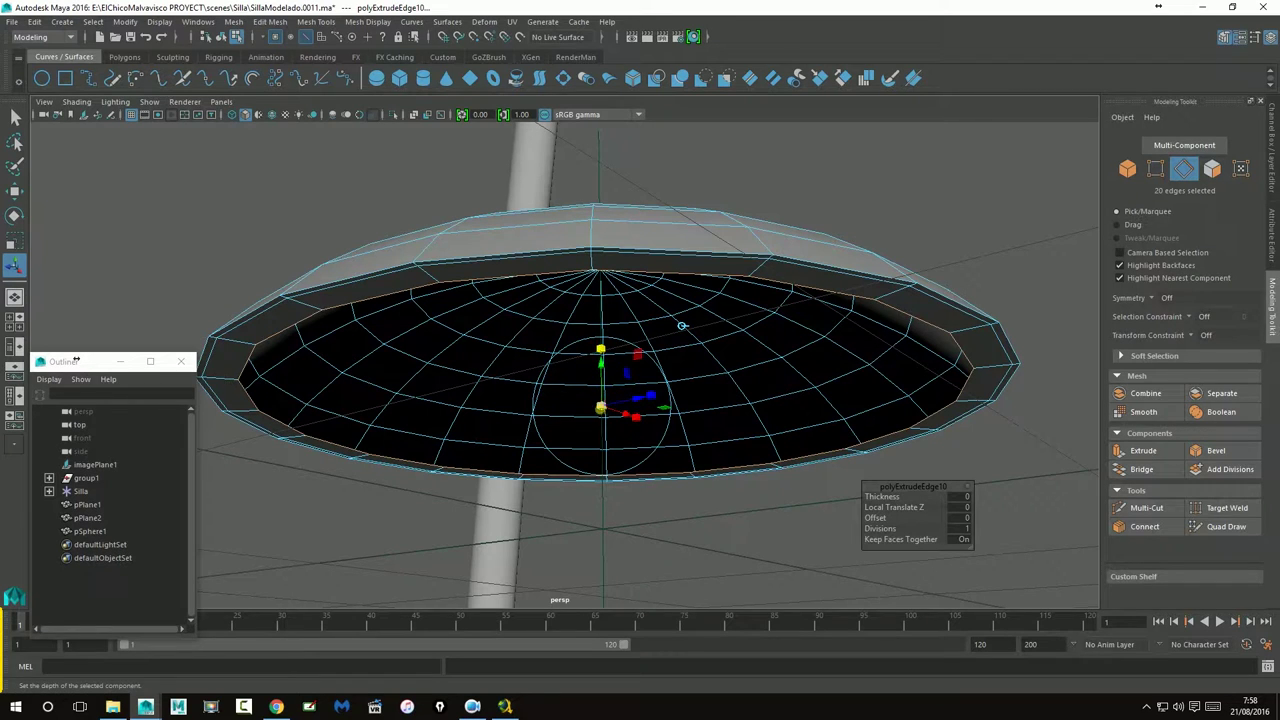
{"action": "left_click_drag", "start_coordinate": [600, 408], "coordinate": [595, 415]}
{"action": "right_click_drag", "start_coordinate": [560, 305], "coordinate": [630, 290]}
Return the dish to object mode, reselect it and centre its pivot
{"action": "left_click", "coordinate": [831, 305]}
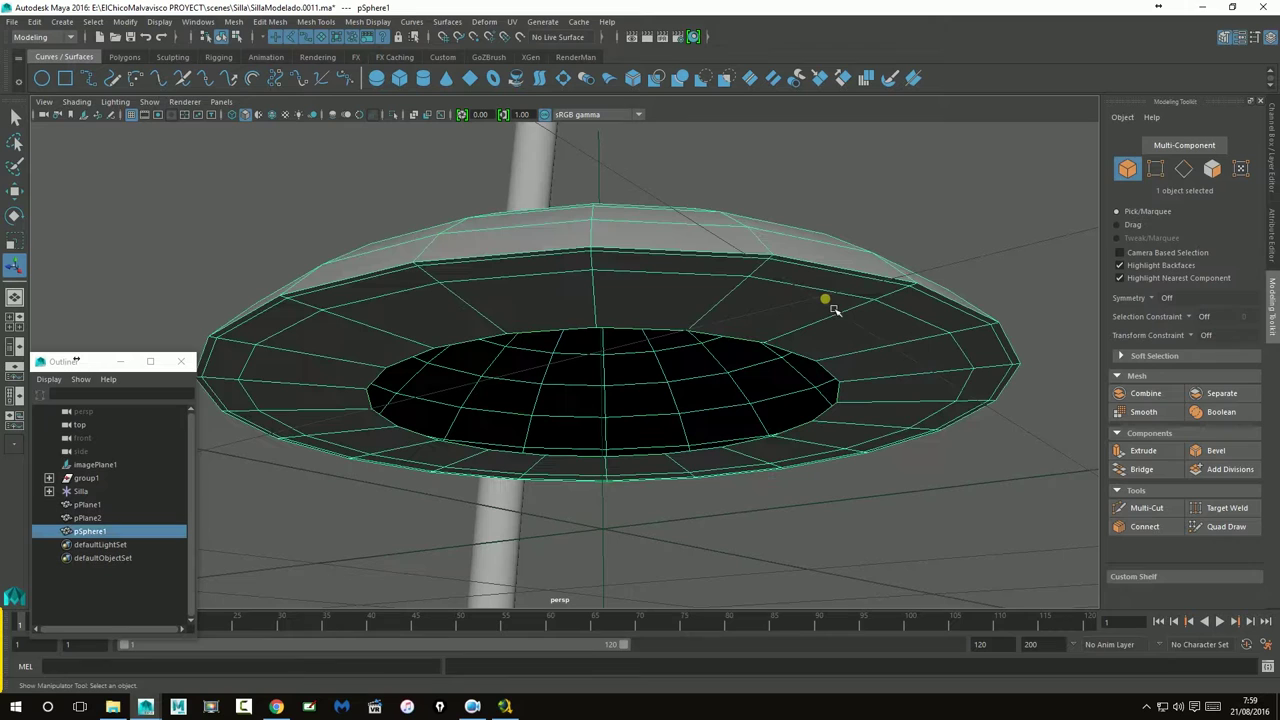
{"action": "left_click", "coordinate": [903, 217]}
{"action": "mouse_move", "coordinate": [737, 322]}
{"action": "left_mouse_down", "text": "alt"}
{"action": "mouse_move", "coordinate": [703, 355]}
{"action": "mouse_move", "coordinate": [563, 354]}
{"action": "left_mouse_up", "text": "alt"}
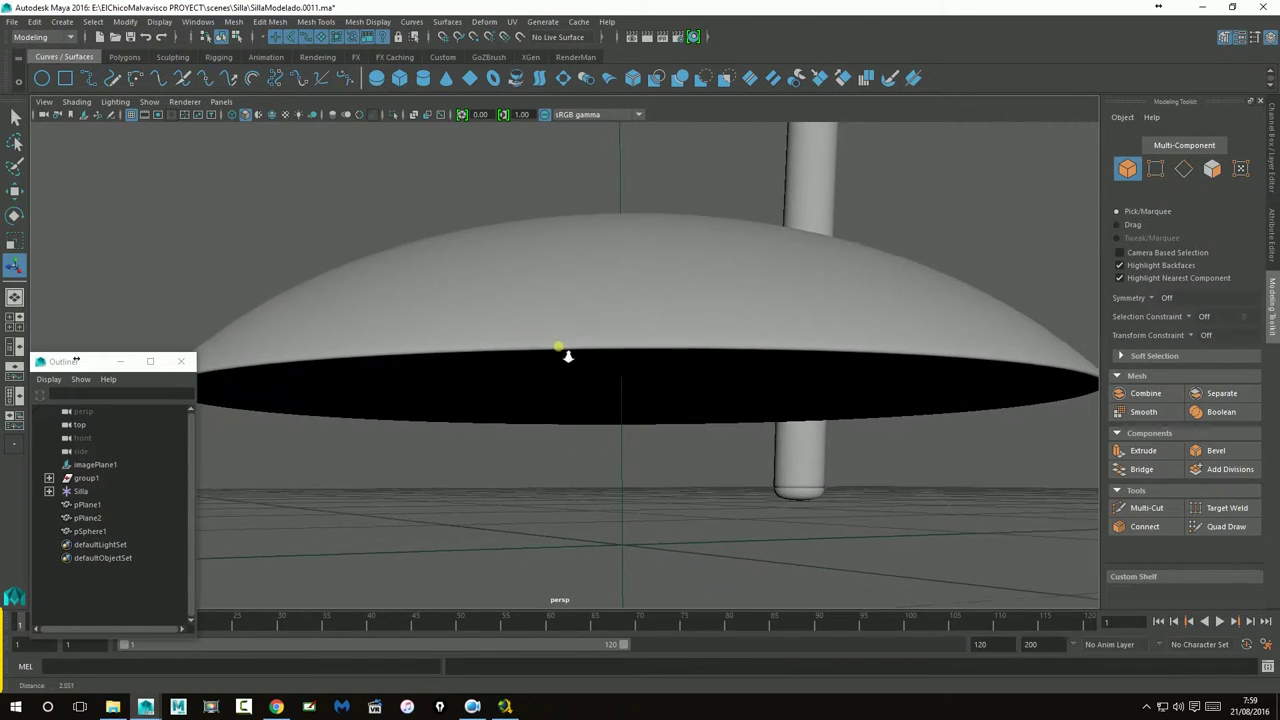
{"action": "mouse_move", "coordinate": [694, 349]}
{"action": "left_mouse_down", "text": "alt"}
{"action": "mouse_move", "coordinate": [866, 400]}
{"action": "mouse_move", "coordinate": [875, 433]}
{"action": "mouse_move", "coordinate": [483, 397]}
{"action": "mouse_move", "coordinate": [609, 523]}
{"action": "mouse_move", "coordinate": [596, 338]}
{"action": "mouse_move", "coordinate": [588, 412]}
{"action": "mouse_move", "coordinate": [680, 360]}
{"action": "mouse_move", "coordinate": [701, 420]}
{"action": "left_mouse_up", "text": "alt"}
{"action": "left_click", "coordinate": [686, 350]}
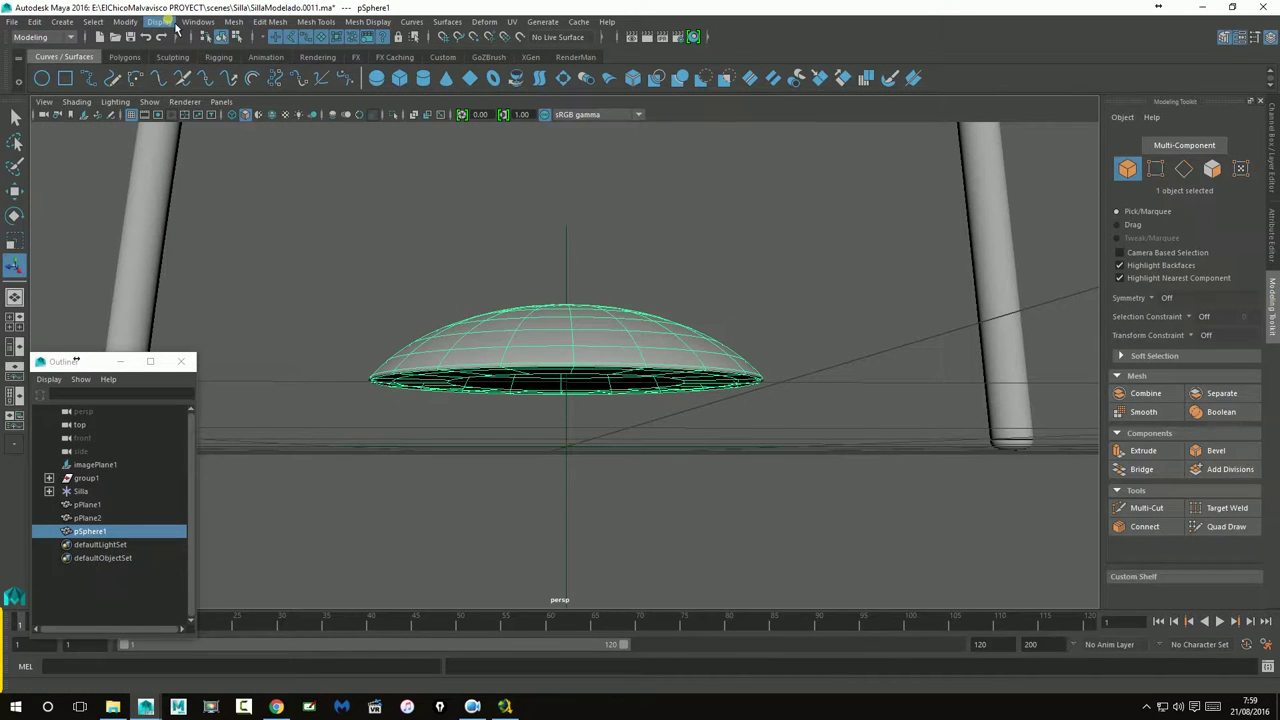
{"action": "left_click", "coordinate": [62, 21]}
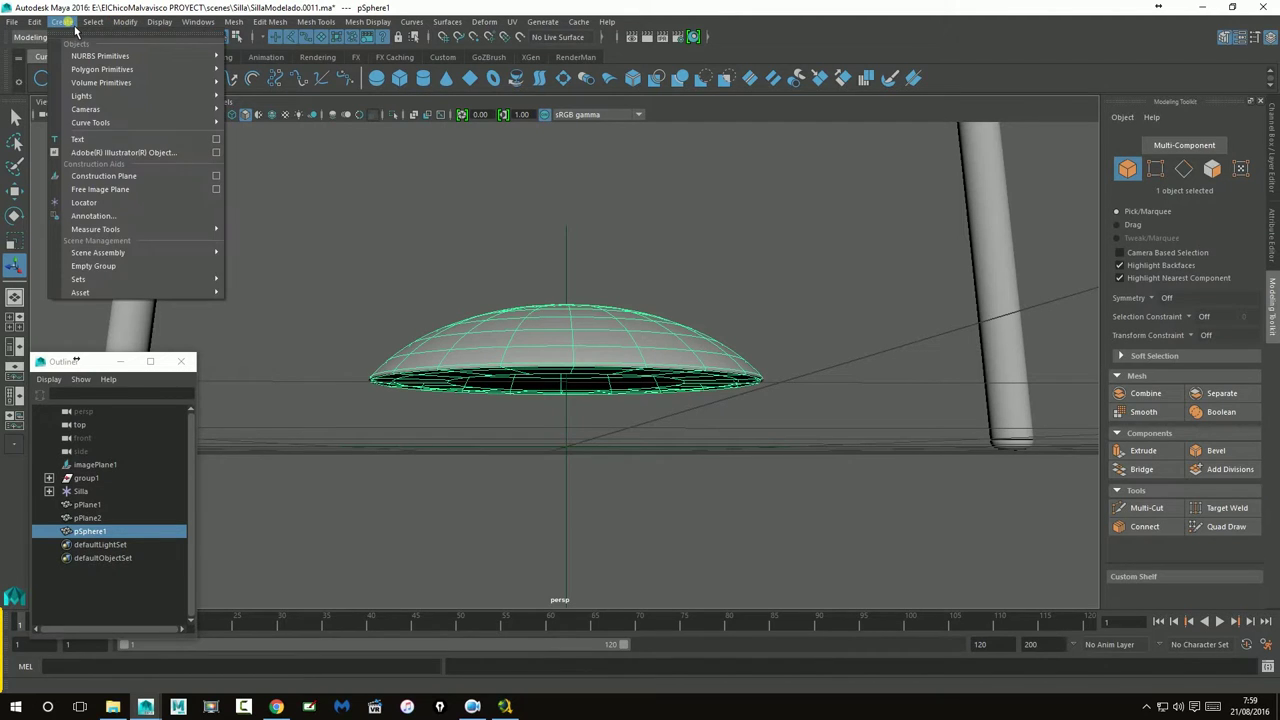
{"action": "mouse_move", "coordinate": [125, 21]}
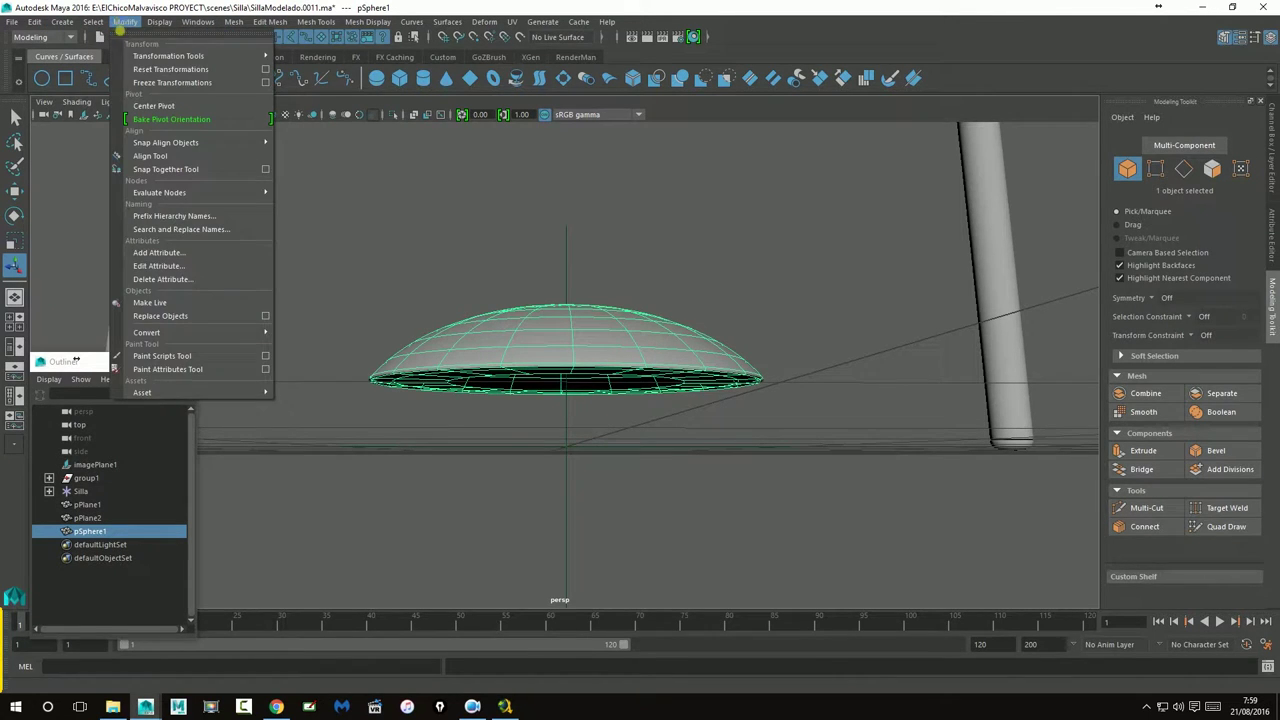
{"action": "left_click", "coordinate": [155, 107]}
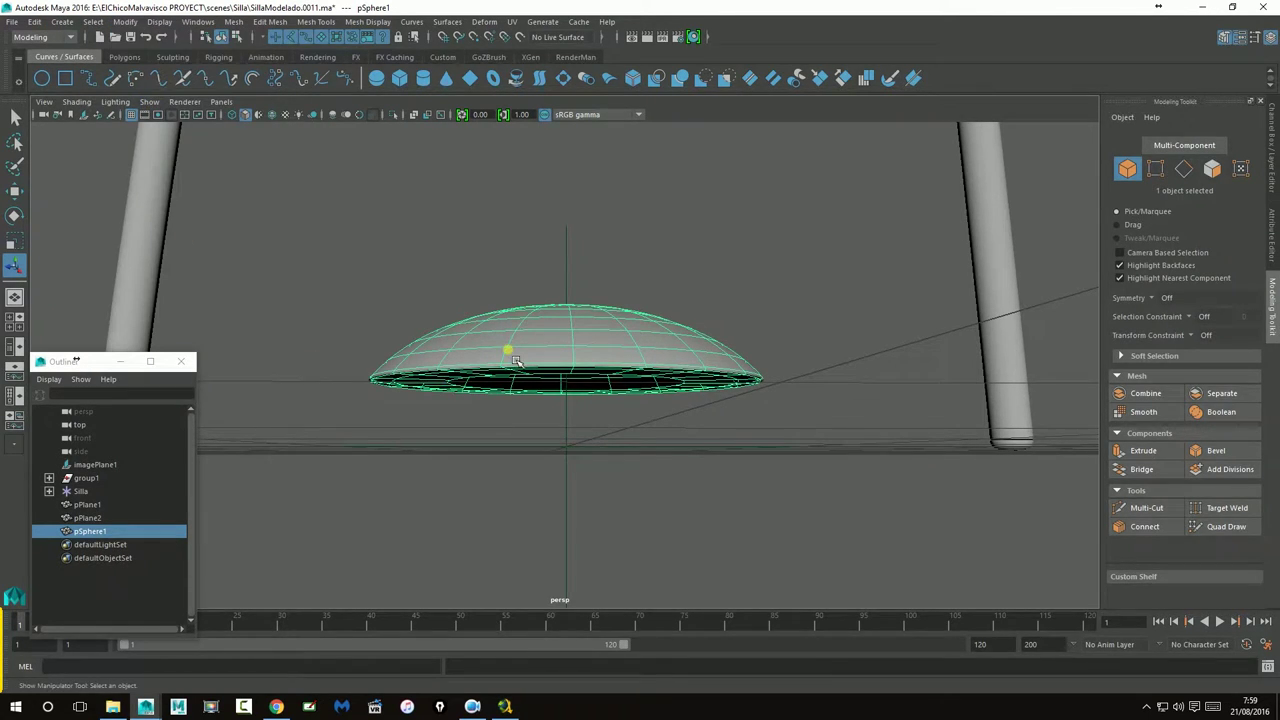
Switch to a close side view of the dish and turn on snapping to points
{"action": "left_click", "coordinate": [14, 191]}
{"action": "left_click_drag", "start_coordinate": [612, 392], "coordinate": [614, 400], "text": "alt"}
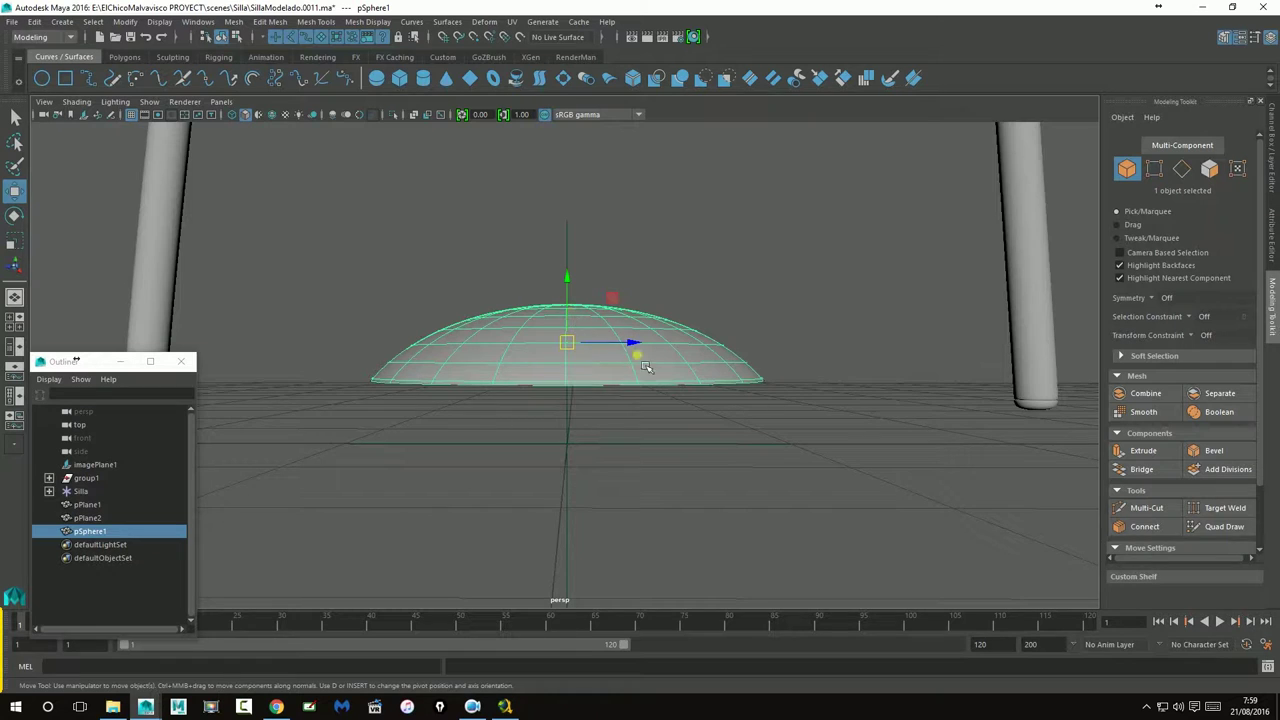
{"action": "key", "text": "space"}
{"action": "key", "text": "space"}
{"action": "scroll", "coordinate": [780, 491], "scroll_direction": "up", "scroll_amount": 4}
{"action": "scroll", "coordinate": [612, 430], "scroll_direction": "up", "scroll_amount": 3}
{"action": "scroll", "coordinate": [612, 430], "scroll_direction": "up", "scroll_amount": 2}
{"action": "scroll", "coordinate": [605, 350], "scroll_direction": "up", "scroll_amount": 2}
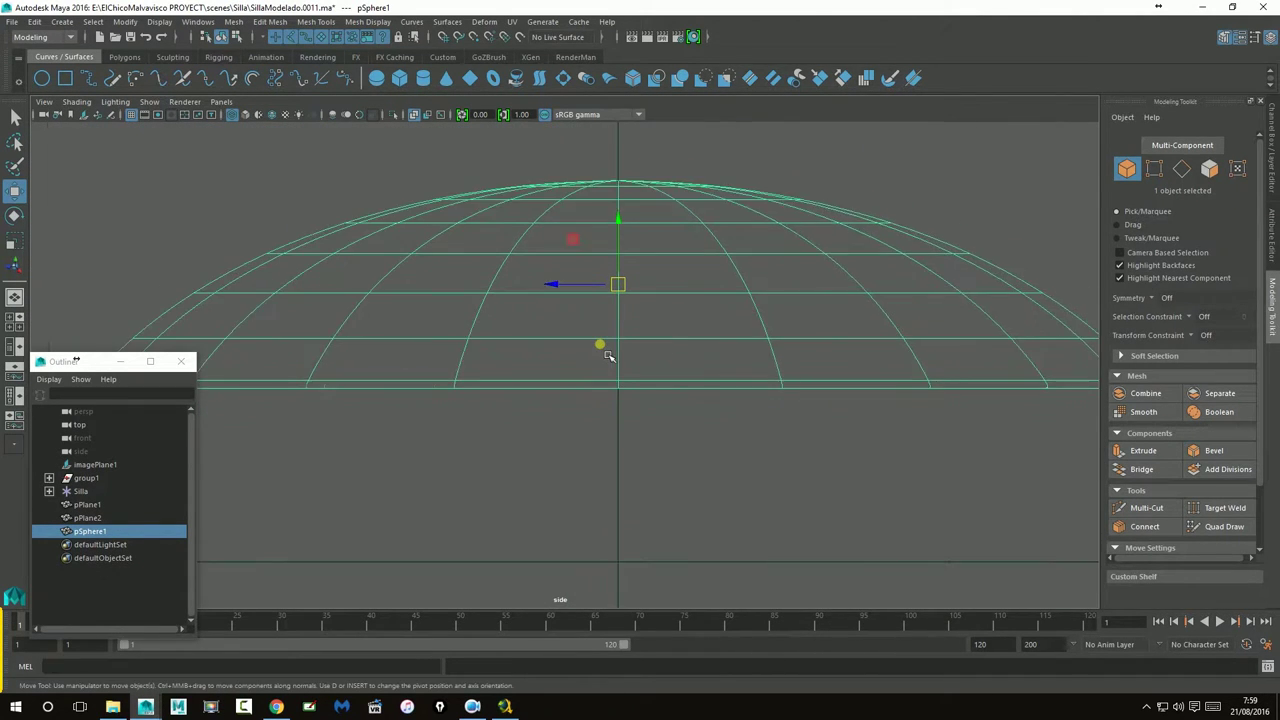
{"action": "scroll", "coordinate": [607, 355], "scroll_direction": "up", "scroll_amount": 2}
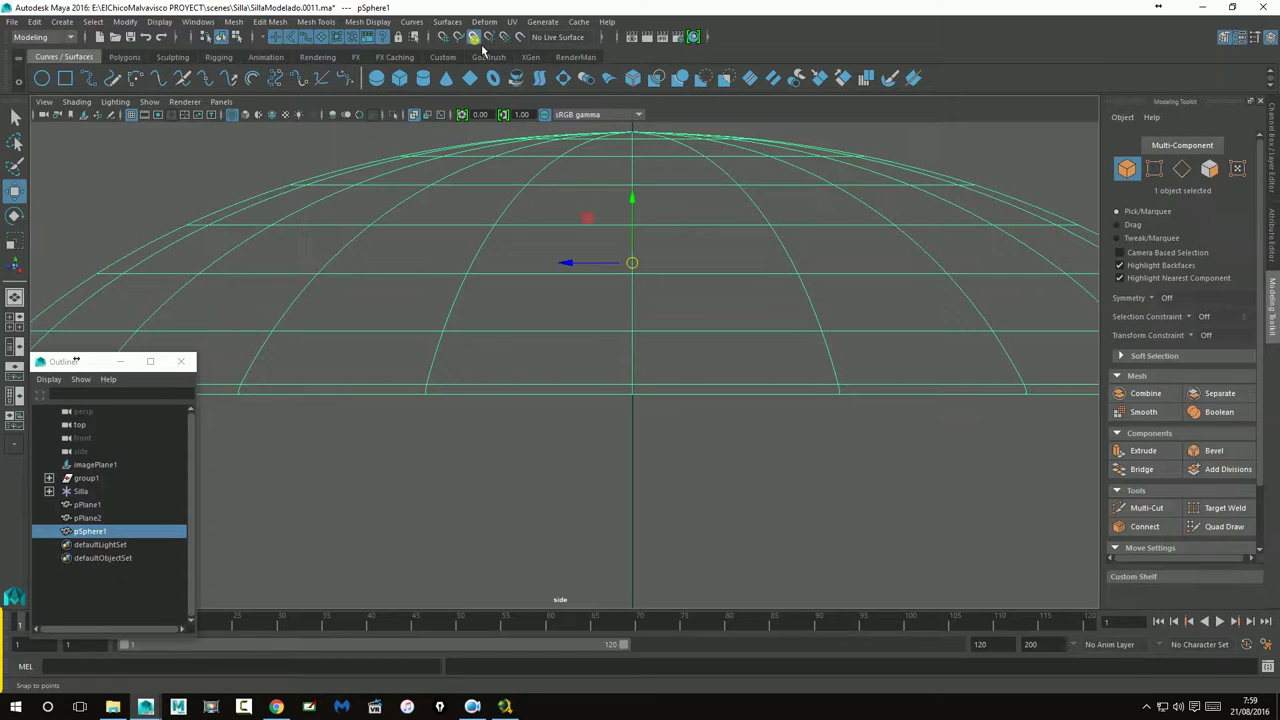
{"action": "left_click", "coordinate": [481, 43]}
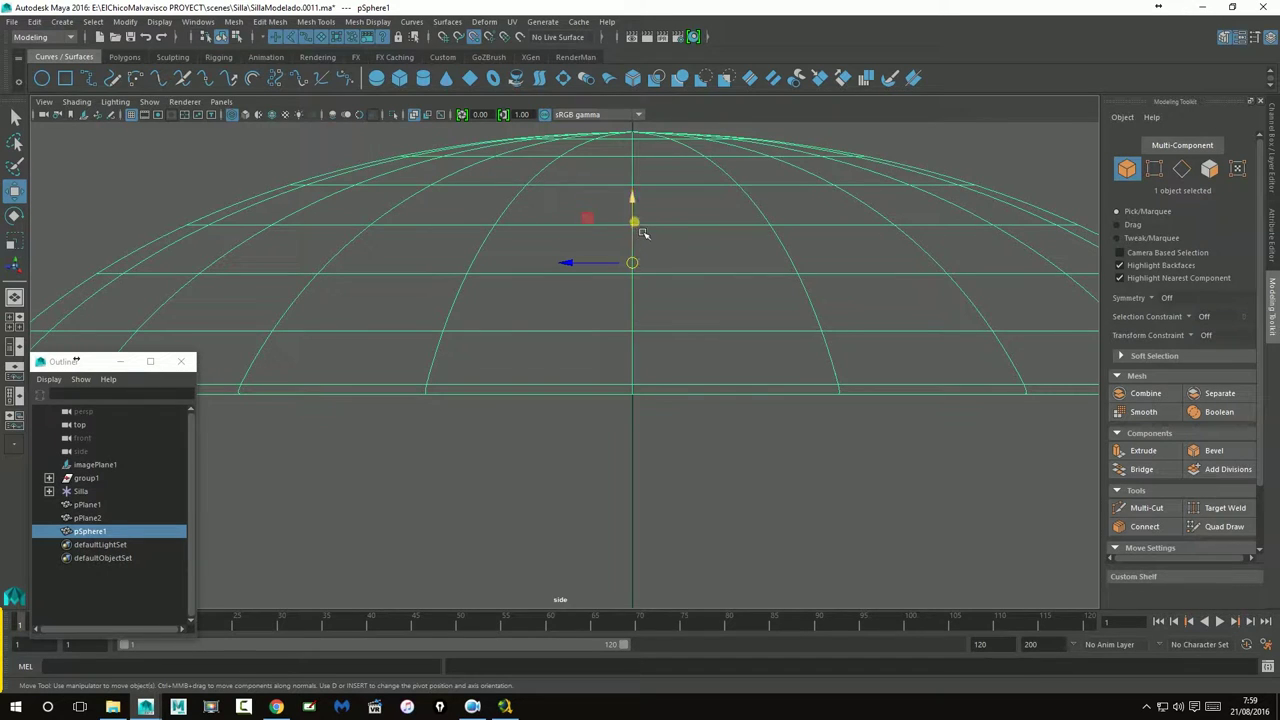
{"action": "left_click_drag", "start_coordinate": [643, 276], "coordinate": [640, 292]}
{"action": "key", "text": "ctrl+z"}
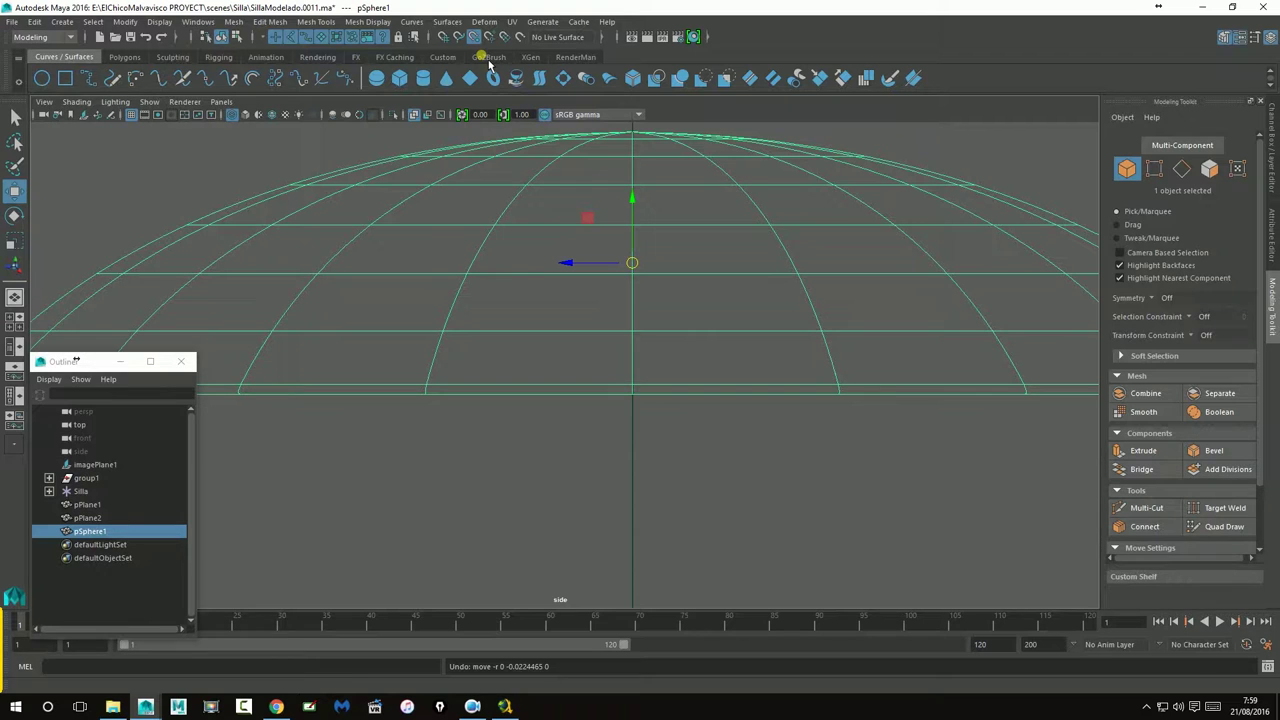
Snap the dish's pivot down onto its flat base
{"action": "key", "text": "d"}
{"action": "mouse_move", "coordinate": [640, 312]}
{"action": "left_mouse_down"}
{"action": "mouse_move", "coordinate": [638, 213]}
{"action": "mouse_move", "coordinate": [646, 316]}
{"action": "left_mouse_up"}
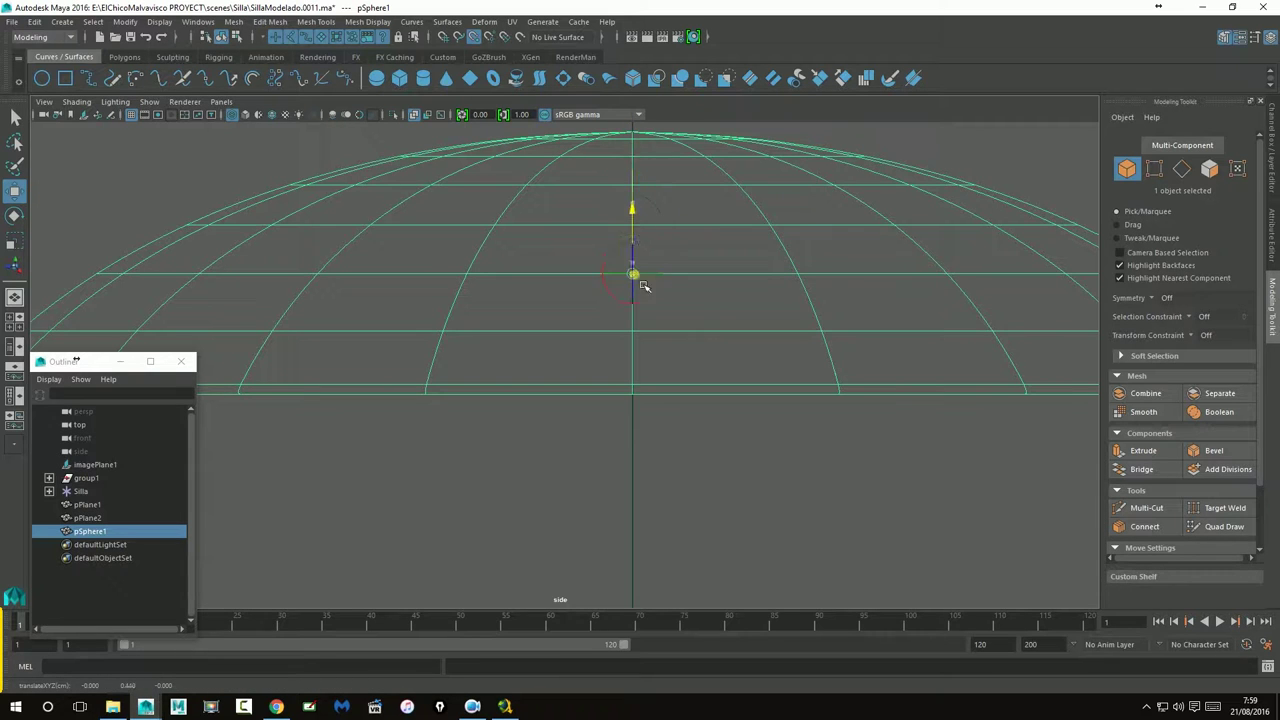
{"action": "mouse_move", "coordinate": [628, 266]}
{"action": "left_mouse_down"}
{"action": "mouse_move", "coordinate": [570, 345]}
{"action": "mouse_move", "coordinate": [632, 280]}
{"action": "mouse_move", "coordinate": [651, 403]}
{"action": "left_mouse_up"}
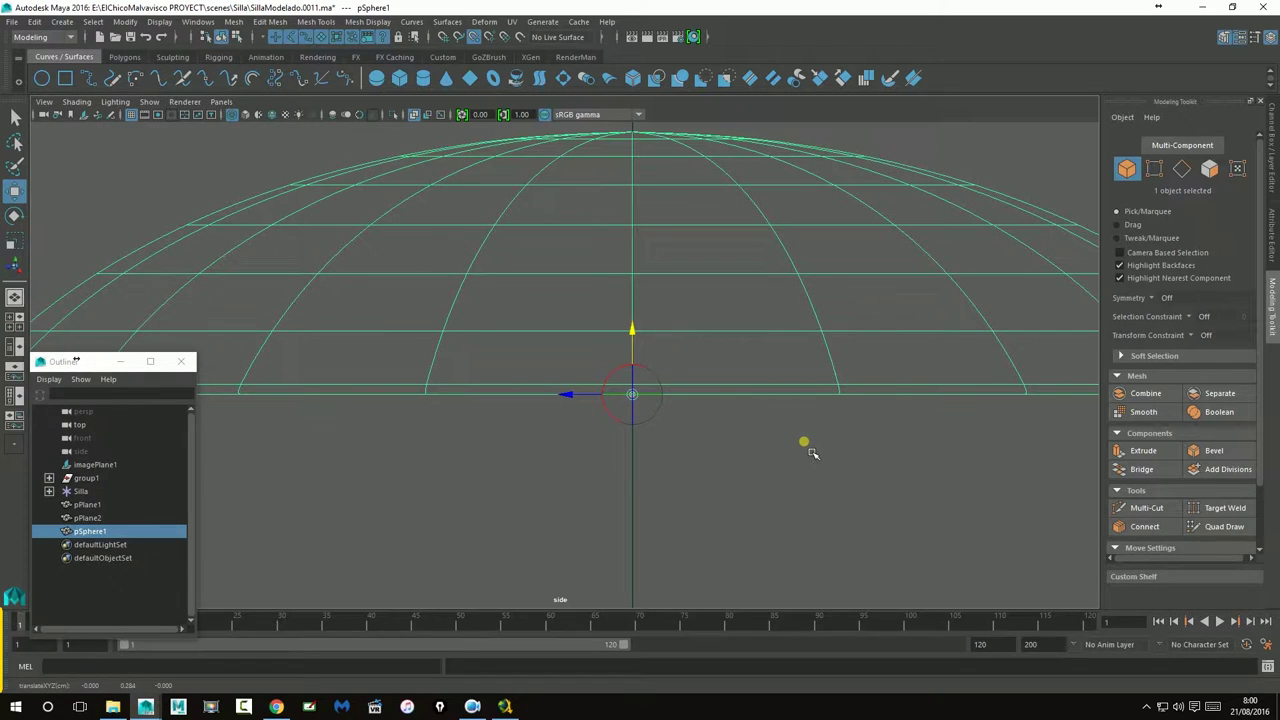
{"action": "key", "text": "d"}
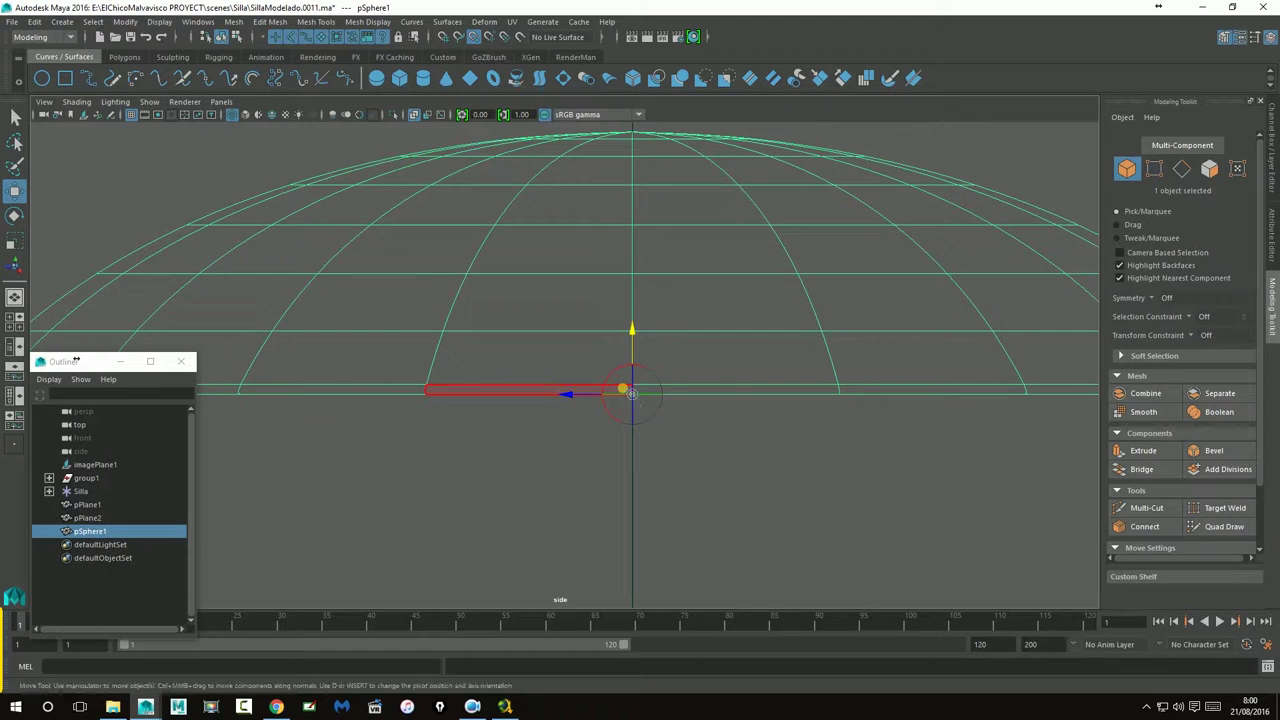
{"action": "left_click", "coordinate": [752, 458]}
{"action": "left_click_drag", "start_coordinate": [757, 460], "coordinate": [720, 463], "text": "alt"}
{"action": "key", "text": "space"}
{"action": "key", "text": "space"}
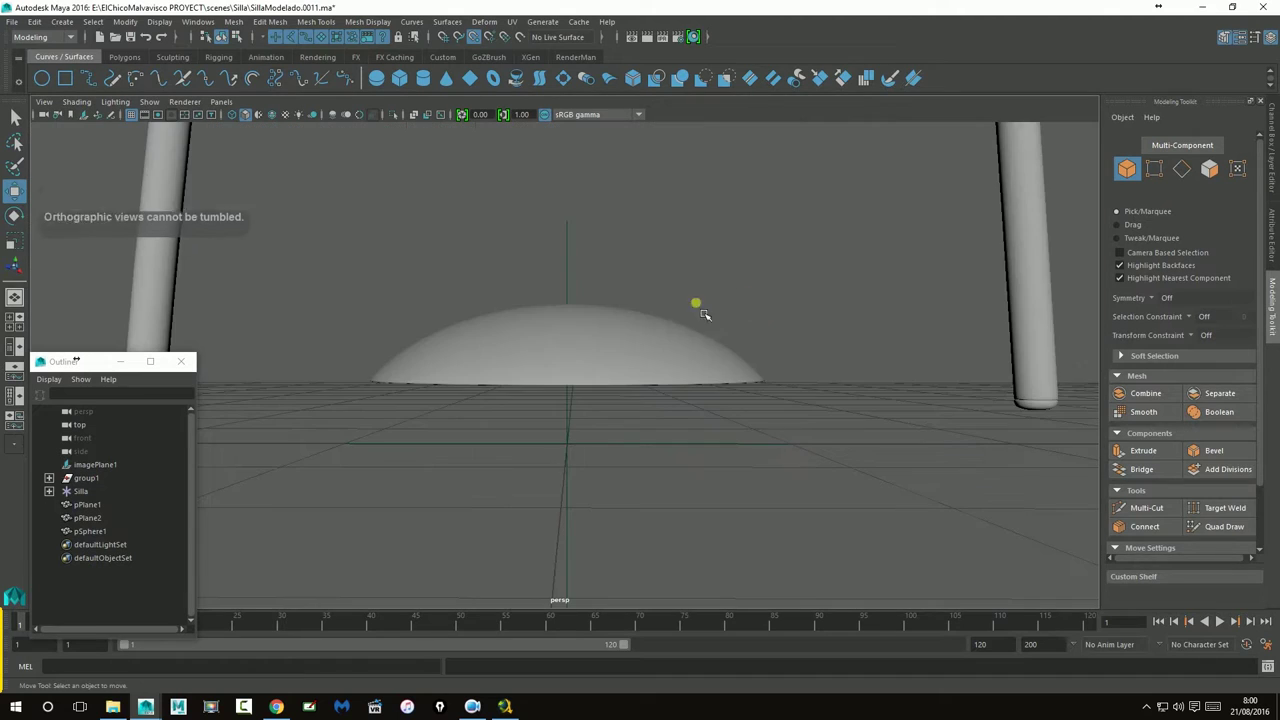
Confirm the dish's pivot, then move the dish up along Y to about 11.1 above the seat
{"action": "left_click", "coordinate": [680, 340]}
{"action": "mouse_move", "coordinate": [666, 363]}
{"action": "left_mouse_down", "text": "alt"}
{"action": "mouse_move", "coordinate": [629, 414]}
{"action": "mouse_move", "coordinate": [645, 386]}
{"action": "left_mouse_up", "text": "alt"}
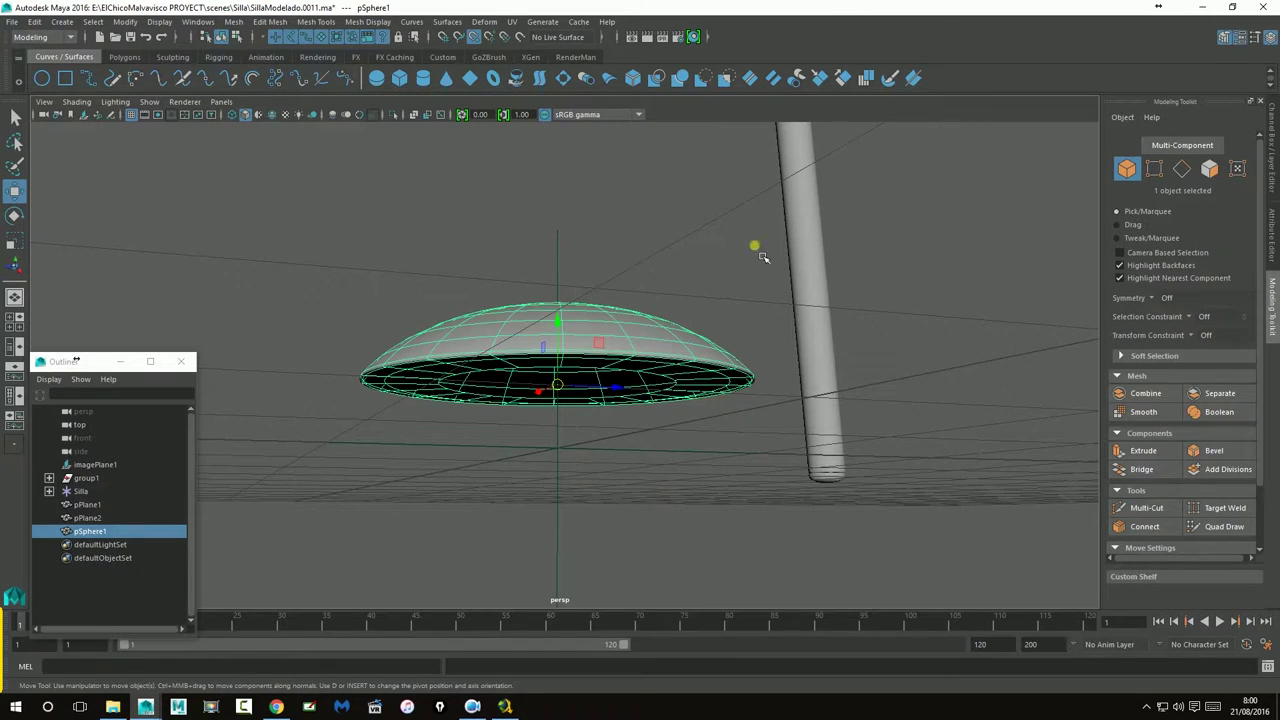
{"action": "key", "text": "d"}
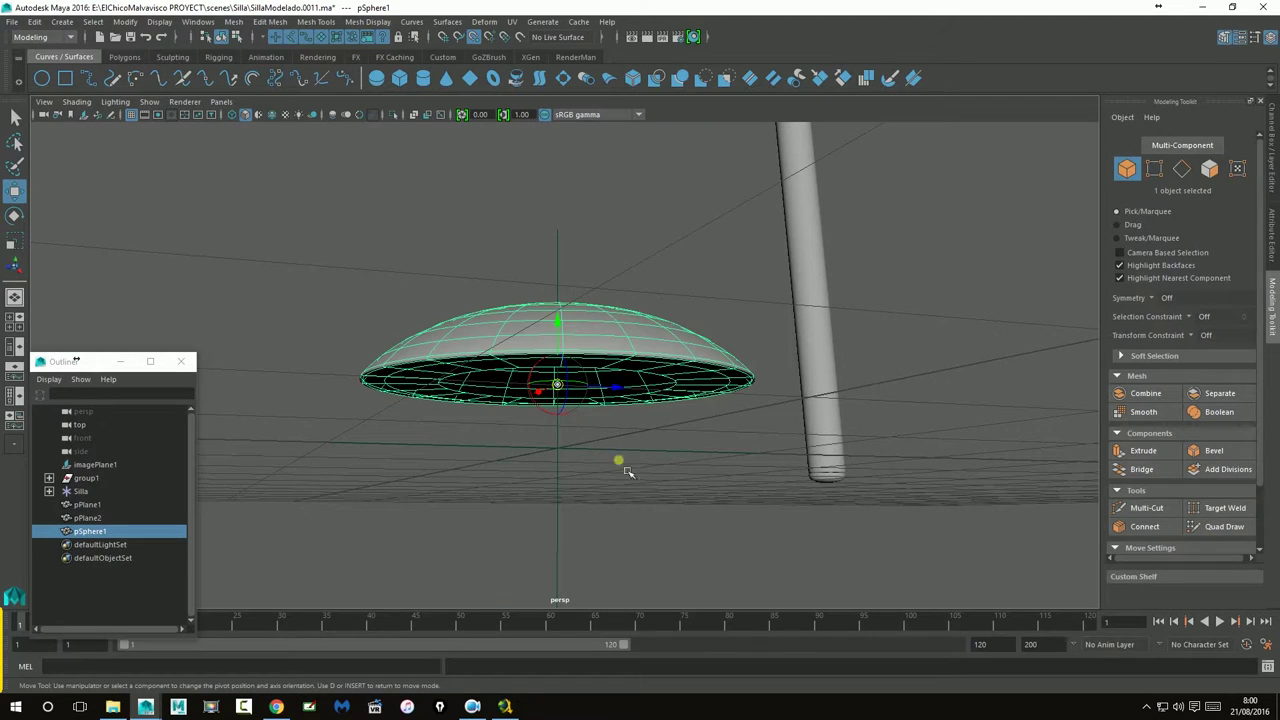
{"action": "scroll", "coordinate": [550, 390], "scroll_direction": "up", "scroll_amount": 2}
{"action": "scroll", "coordinate": [550, 390], "scroll_direction": "up", "scroll_amount": 2}
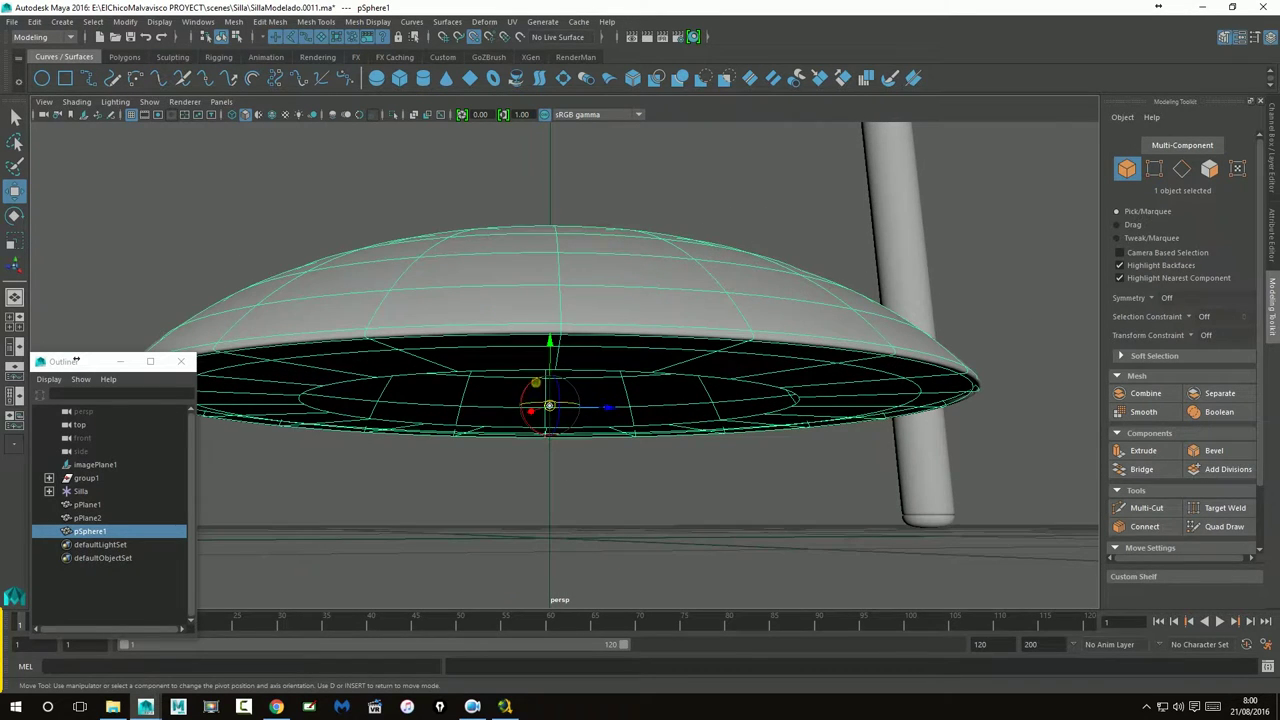
{"action": "key", "text": "d"}
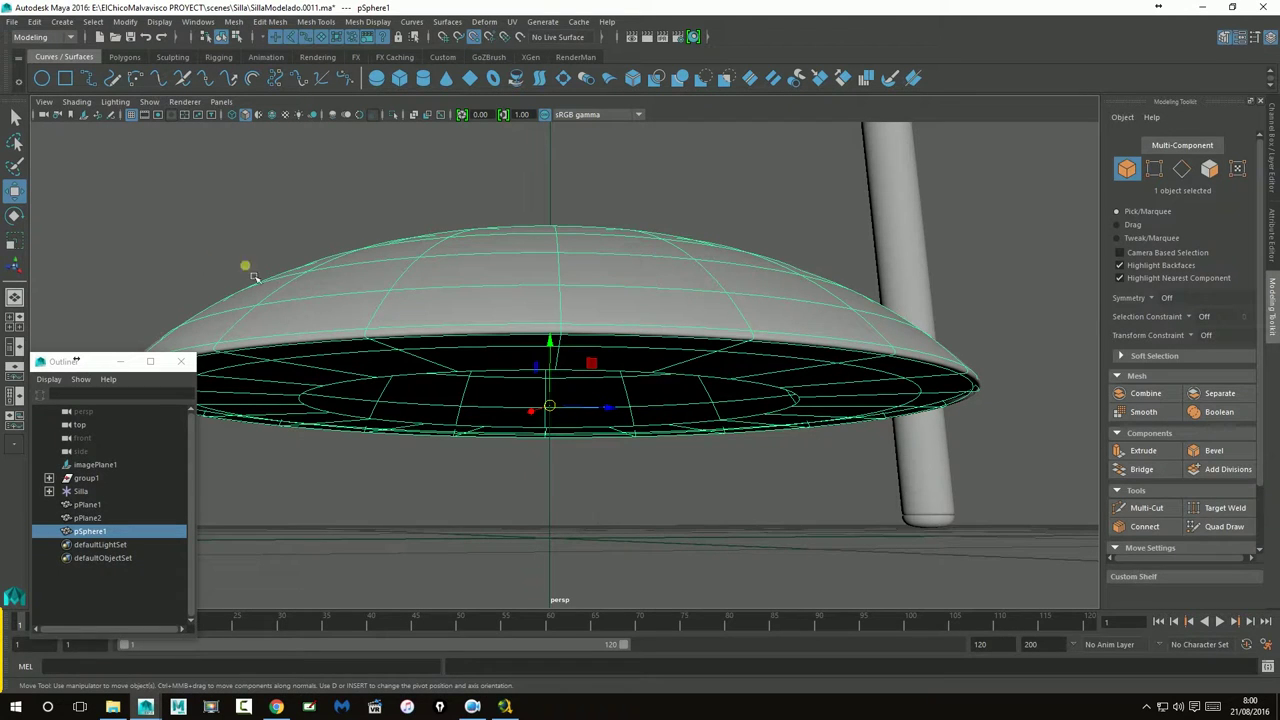
{"action": "left_click", "coordinate": [686, 150]}
{"action": "left_click", "coordinate": [686, 296]}
{"action": "scroll", "coordinate": [617, 303], "scroll_direction": "down", "scroll_amount": 3}
{"action": "mouse_move", "coordinate": [617, 303]}
{"action": "left_mouse_down", "text": "alt"}
{"action": "mouse_move", "coordinate": [354, 352]}
{"action": "mouse_move", "coordinate": [743, 331]}
{"action": "mouse_move", "coordinate": [400, 329]}
{"action": "mouse_move", "coordinate": [632, 437]}
{"action": "mouse_move", "coordinate": [598, 420]}
{"action": "mouse_move", "coordinate": [562, 135]}
{"action": "mouse_move", "coordinate": [603, 327]}
{"action": "mouse_move", "coordinate": [603, 273]}
{"action": "left_mouse_up", "text": "alt"}
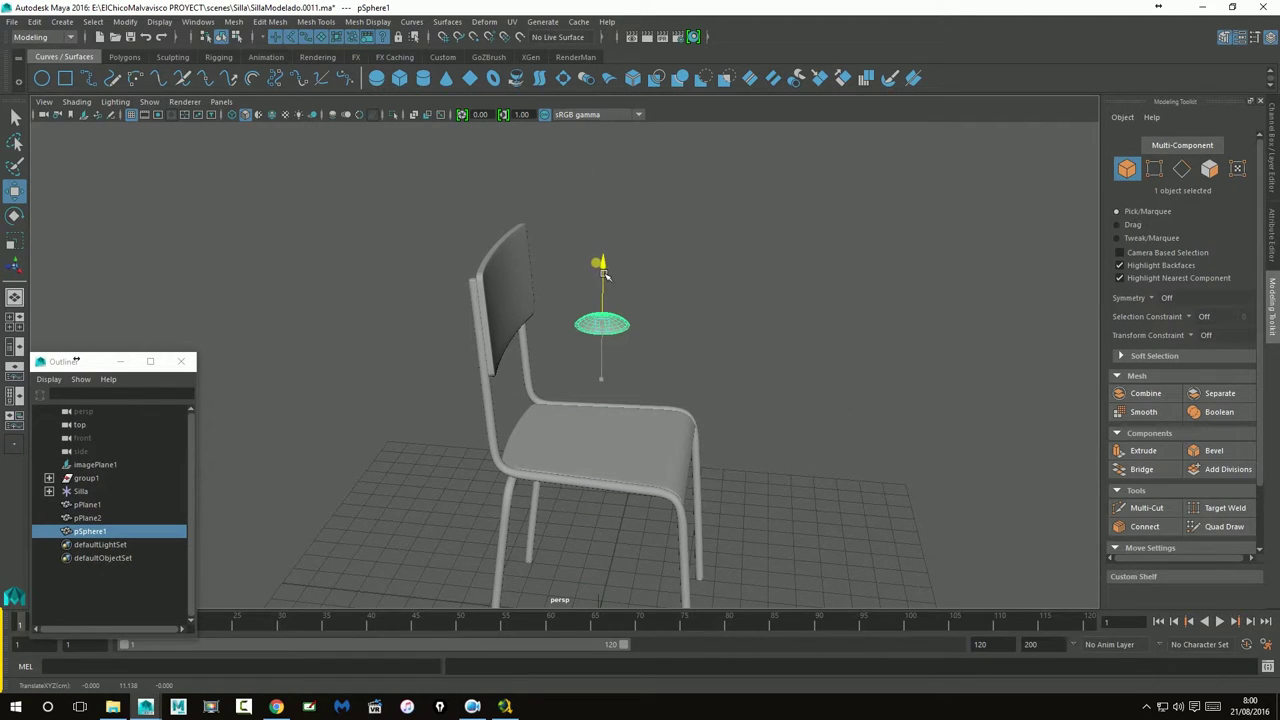
In the front view, rotate the dish 90 degrees on X to face forward
{"action": "key", "text": "space"}
{"action": "key", "text": "space"}
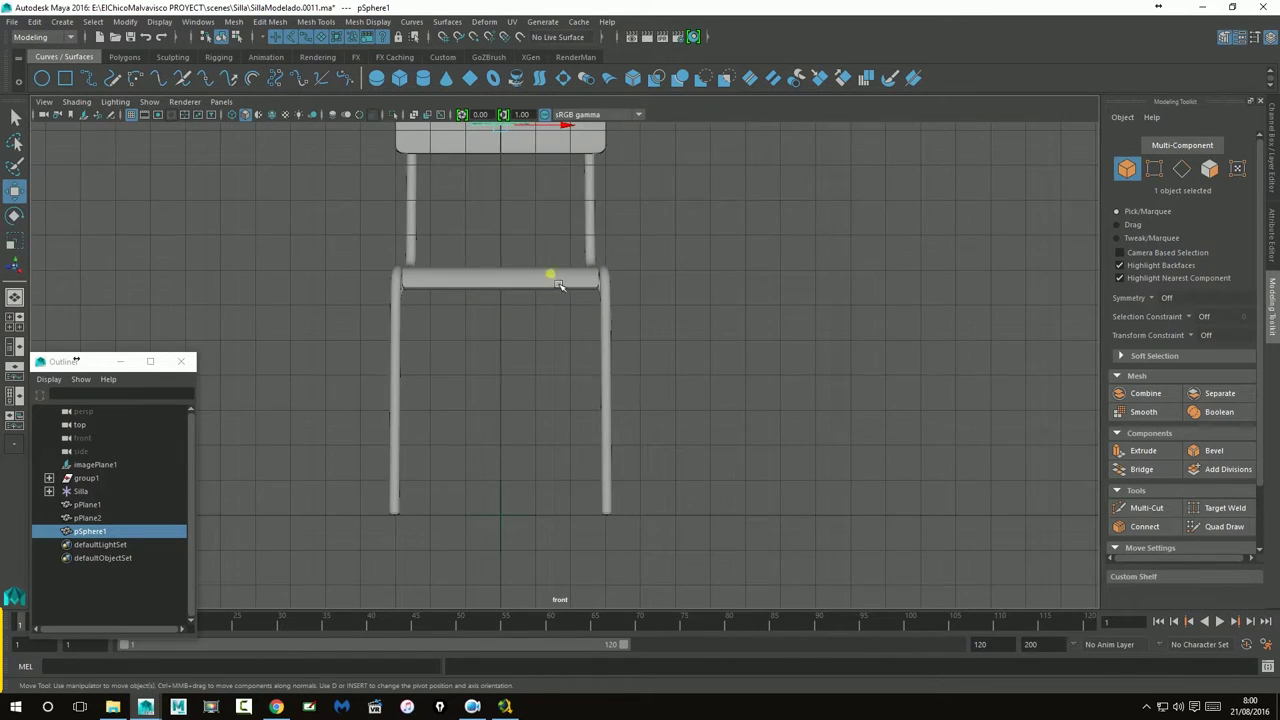
{"action": "scroll", "coordinate": [646, 526], "scroll_direction": "up", "scroll_amount": 4}
{"action": "scroll", "coordinate": [640, 517], "scroll_direction": "up", "scroll_amount": 3}
{"action": "key", "text": "e"}
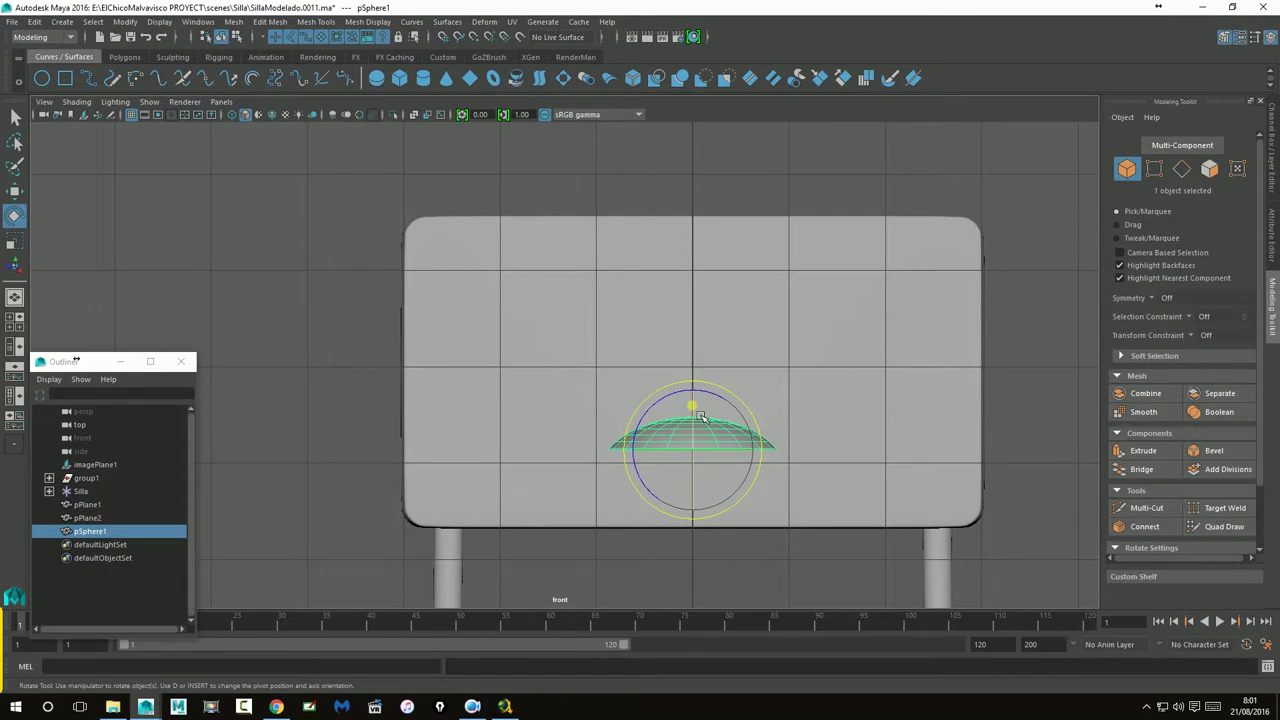
{"action": "left_click_drag", "start_coordinate": [702, 418], "coordinate": [703, 489]}
Move the dish horizontally until it sits just in front of the chair back
{"action": "key", "text": "space"}
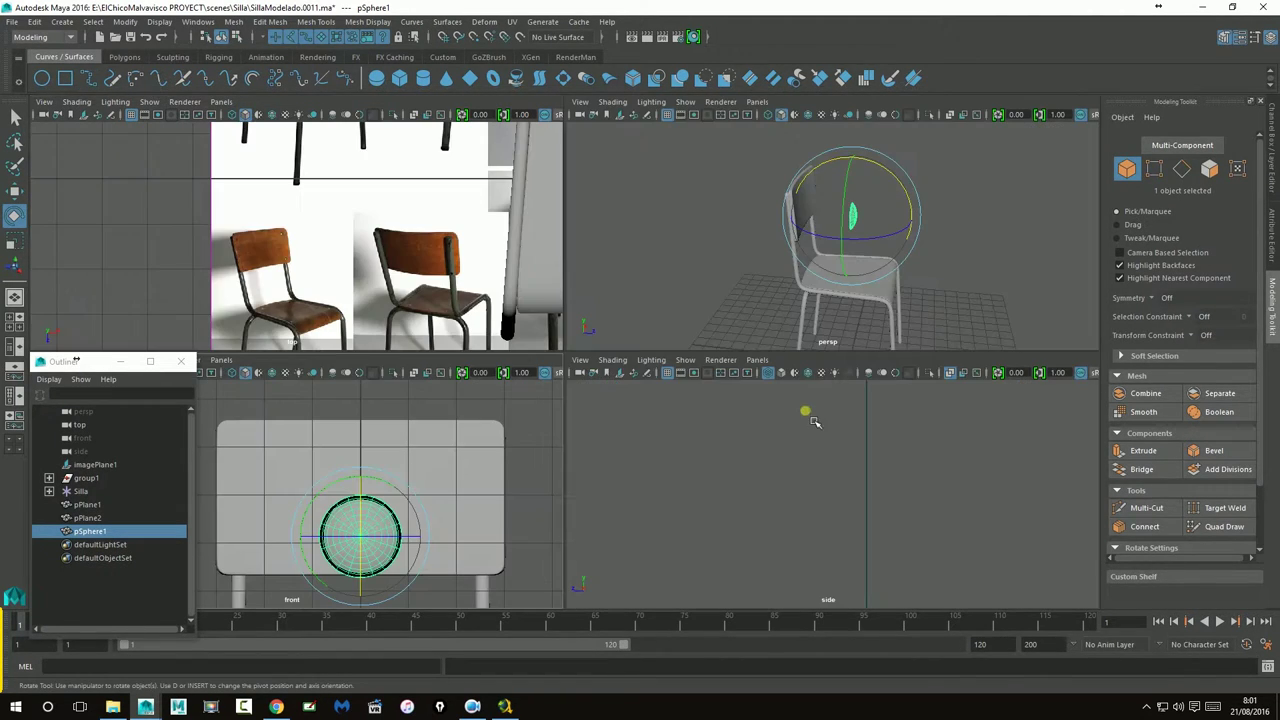
{"action": "key", "text": "w"}
{"action": "left_click", "coordinate": [925, 232]}
{"action": "left_click_drag", "start_coordinate": [925, 232], "coordinate": [880, 223]}
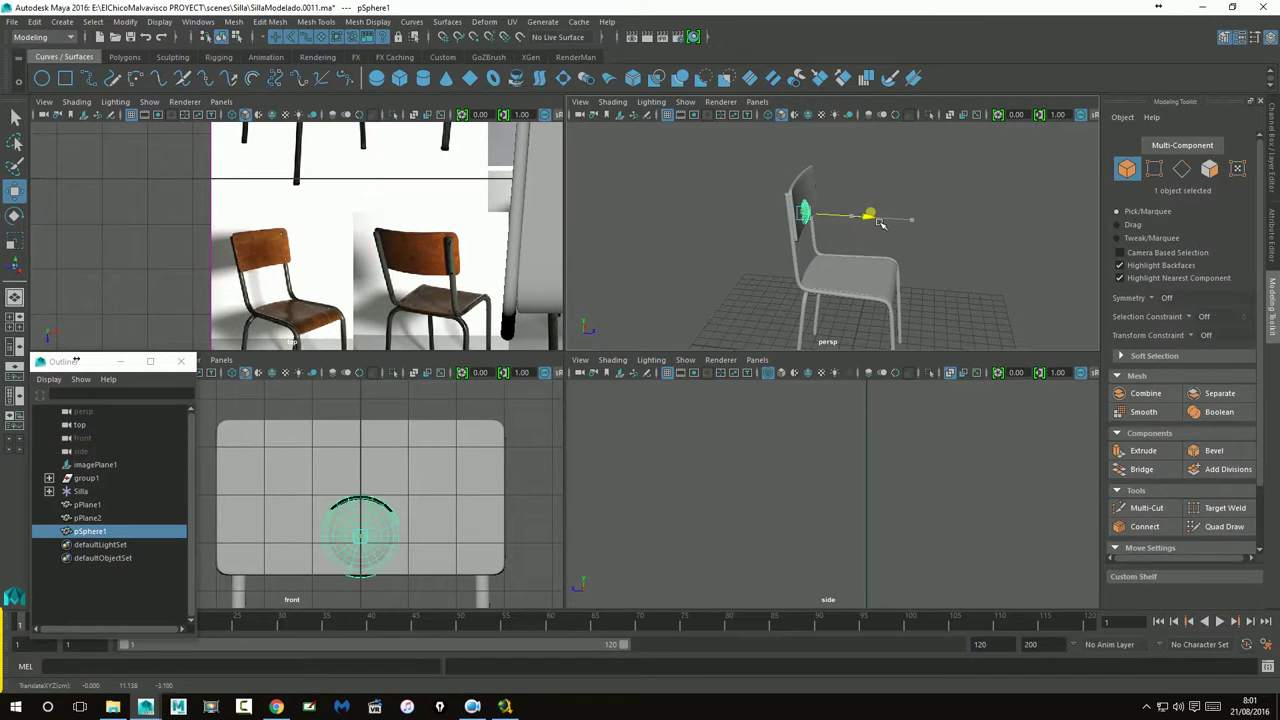
{"action": "middle_click_drag", "start_coordinate": [430, 552], "coordinate": [503, 492], "text": "alt"}
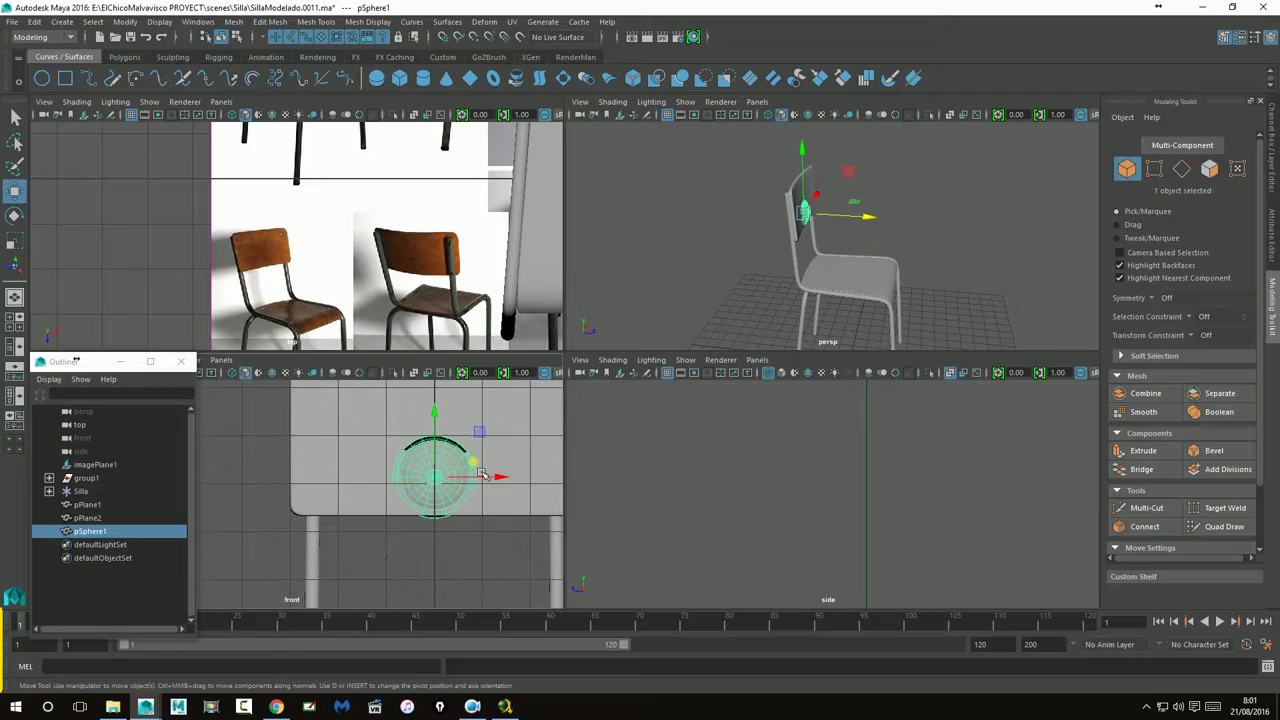
{"action": "left_click_drag", "start_coordinate": [505, 492], "coordinate": [386, 499]}
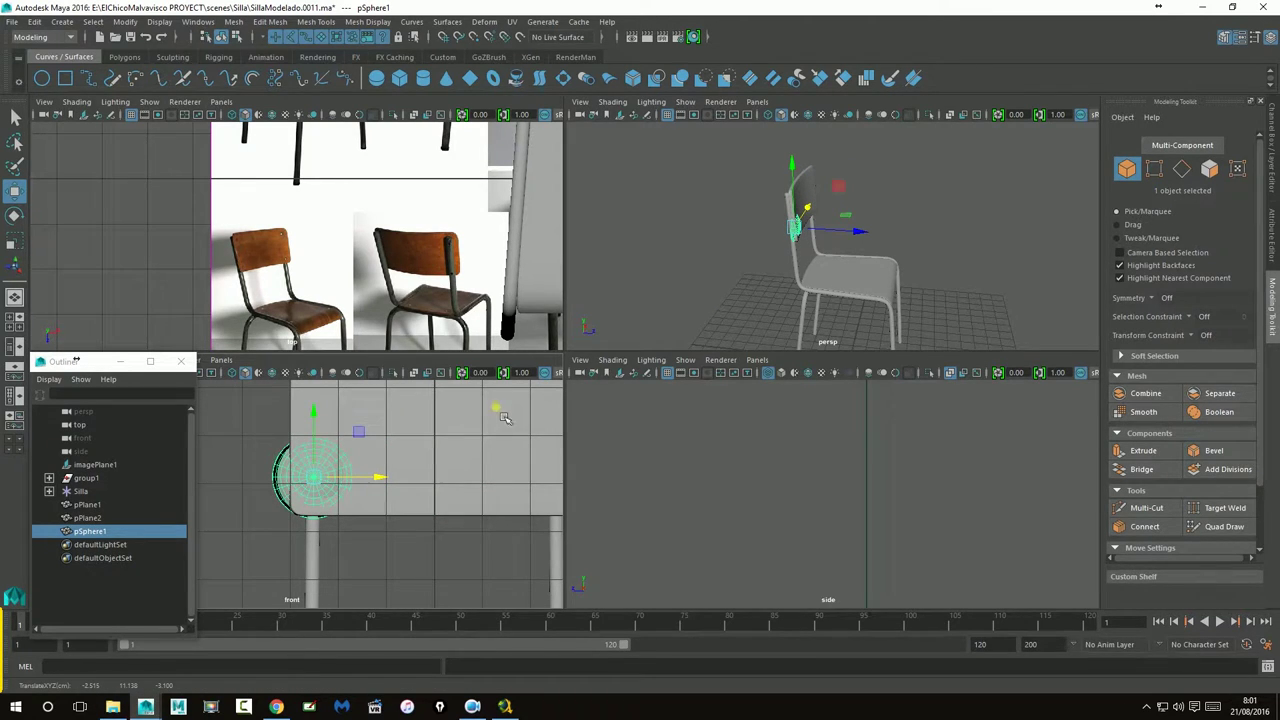
{"action": "left_click_drag", "start_coordinate": [858, 233], "coordinate": [876, 240]}
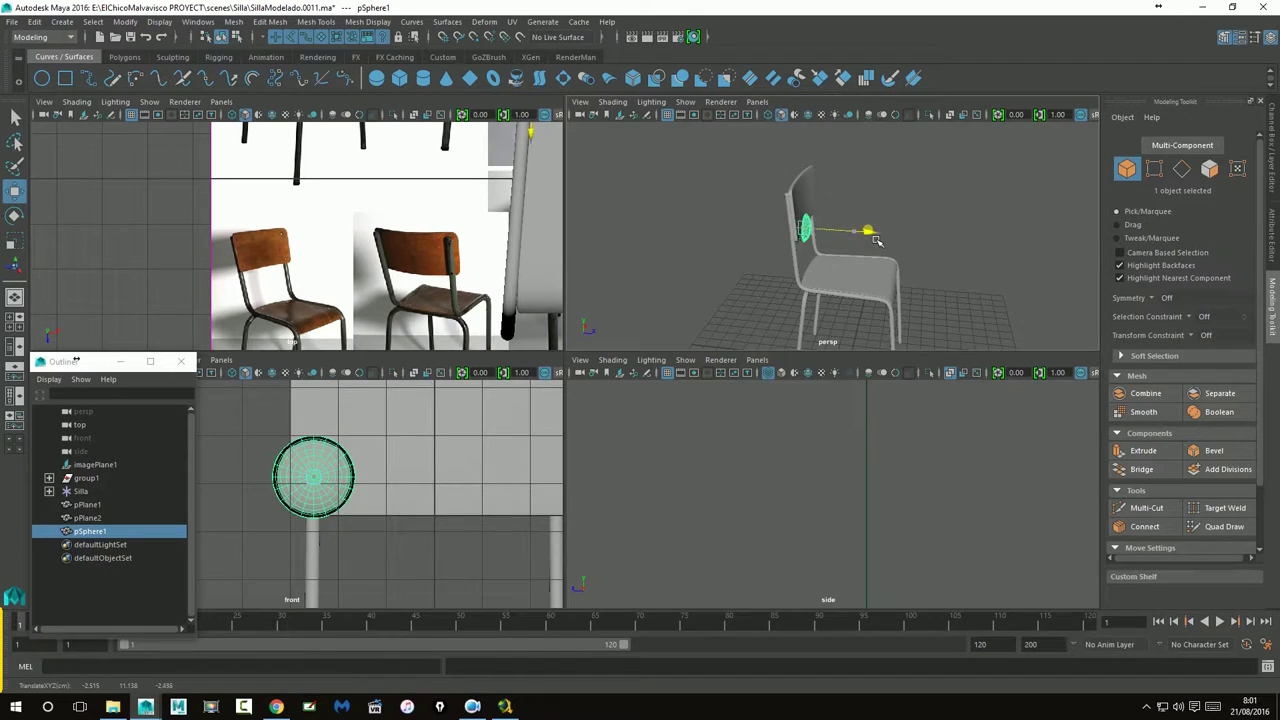
{"action": "key", "text": "space"}
{"action": "scroll", "coordinate": [786, 561], "scroll_direction": "down", "scroll_amount": 5}
{"action": "scroll", "coordinate": [766, 530], "scroll_direction": "up", "scroll_amount": 3}
{"action": "scroll", "coordinate": [634, 314], "scroll_direction": "up", "scroll_amount": 2}
{"action": "scroll", "coordinate": [791, 283], "scroll_direction": "up", "scroll_amount": 3}
{"action": "scroll", "coordinate": [749, 483], "scroll_direction": "up", "scroll_amount": 2}
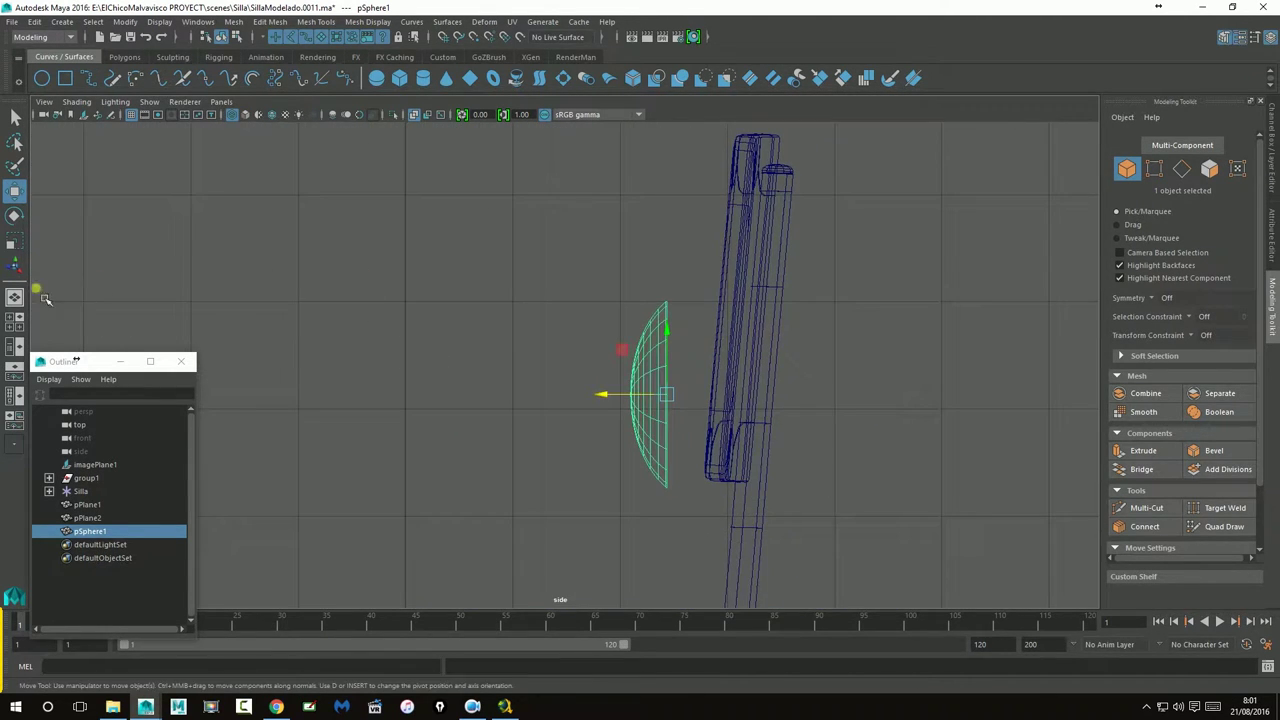
Scale the half-sphere dish into a thin sliver and move it toward the chair back
{"action": "key", "text": "r"}
{"action": "left_click_drag", "start_coordinate": [676, 415], "coordinate": [555, 421]}
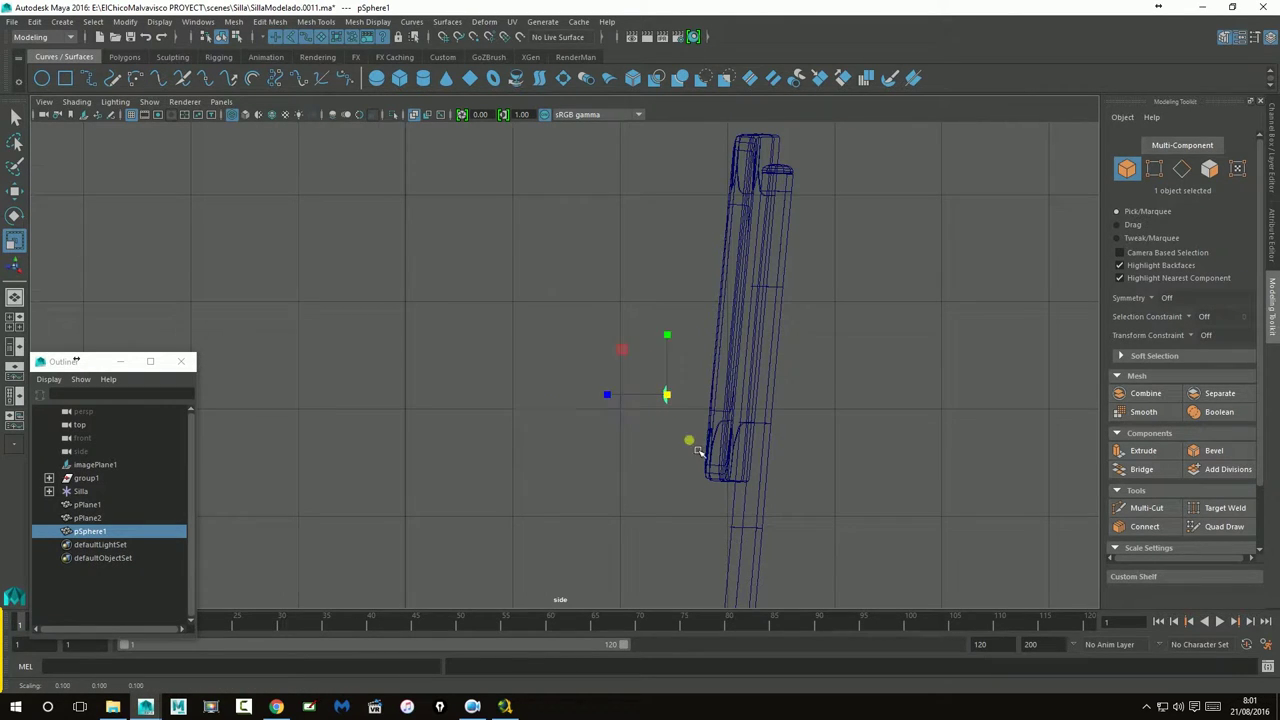
{"action": "scroll", "coordinate": [700, 460], "scroll_direction": "up", "scroll_amount": 2}
{"action": "left_click", "coordinate": [705, 483]}
{"action": "key", "text": "w"}
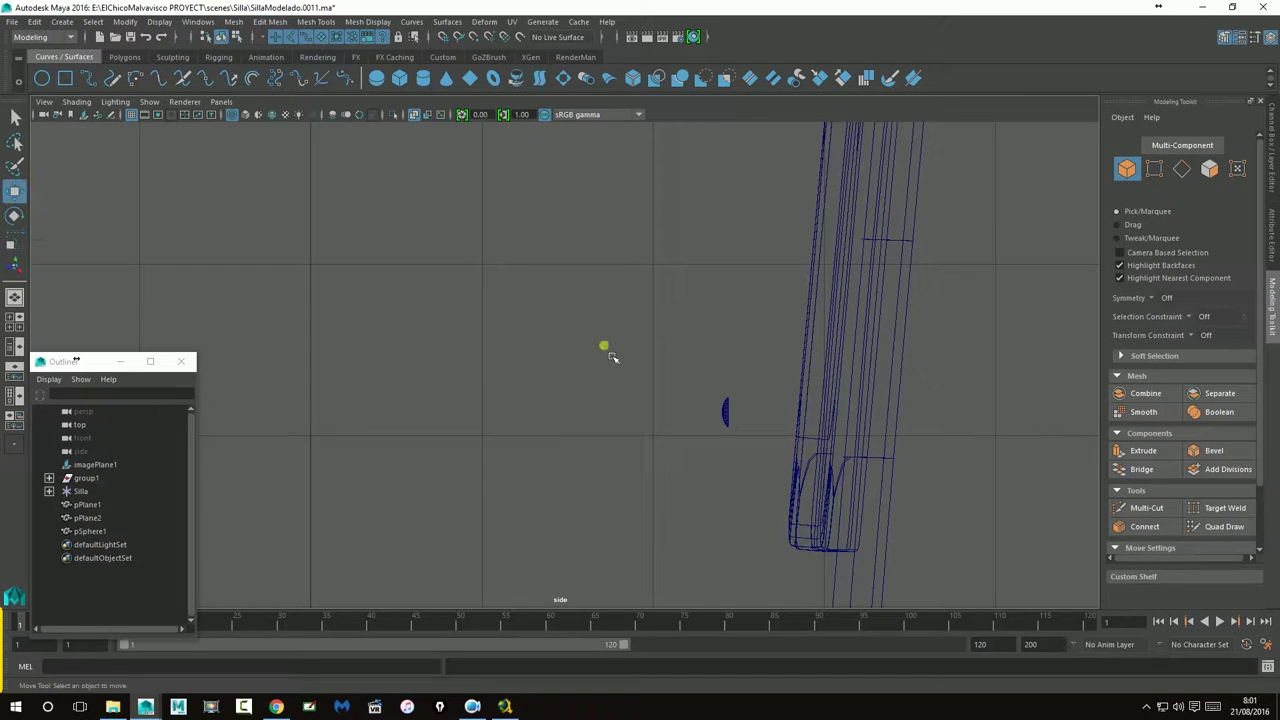
{"action": "left_click", "coordinate": [733, 421]}
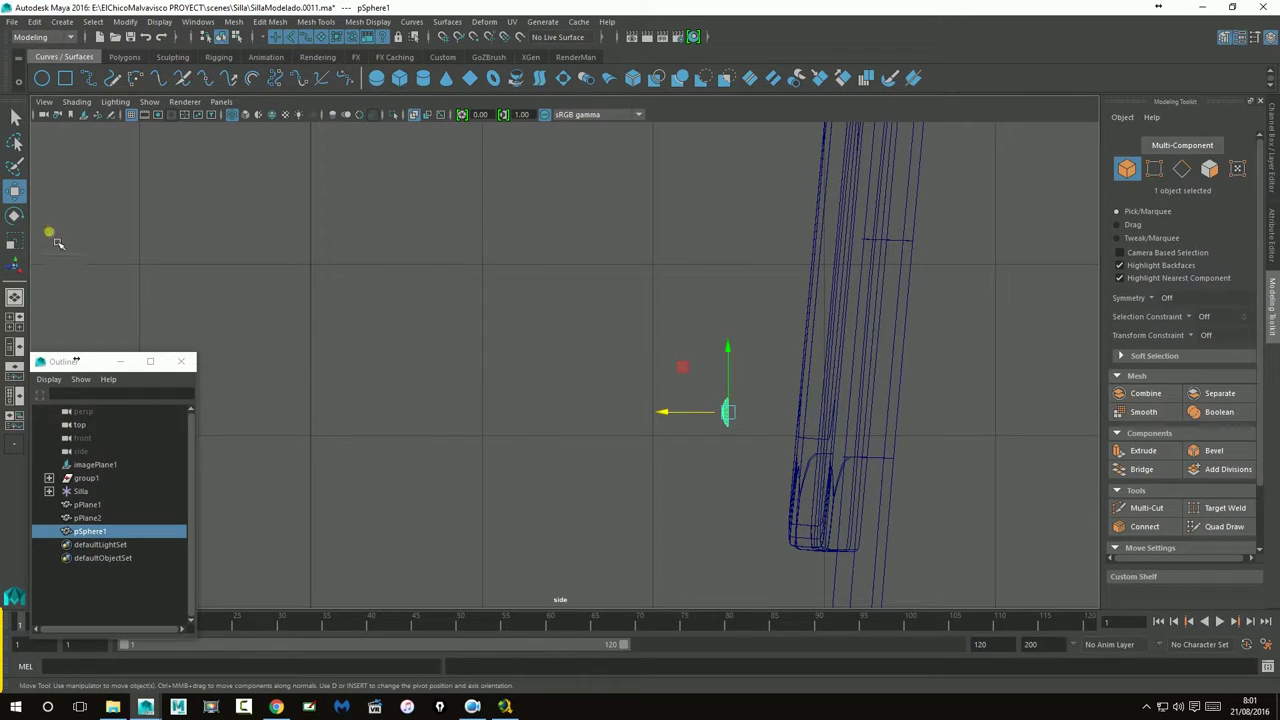
{"action": "scroll", "coordinate": [600, 394], "scroll_direction": "down", "scroll_amount": 5}
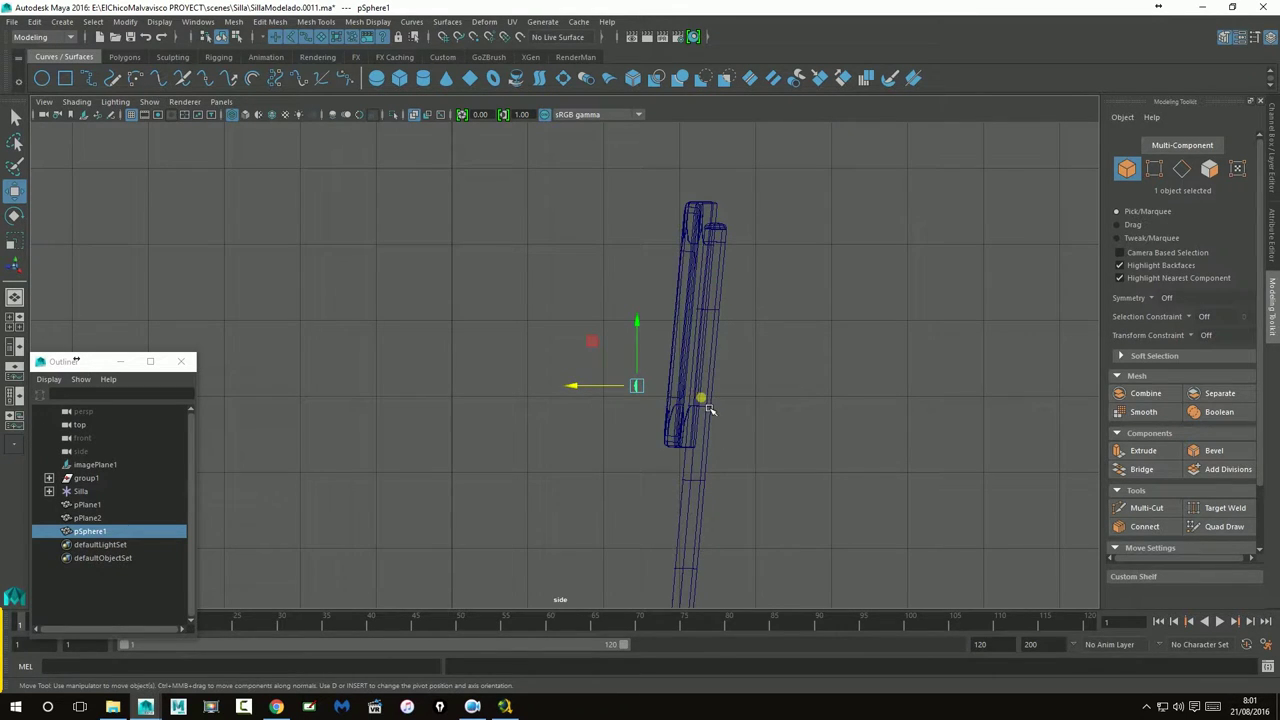
{"action": "middle_click_drag", "start_coordinate": [699, 404], "coordinate": [672, 405]}
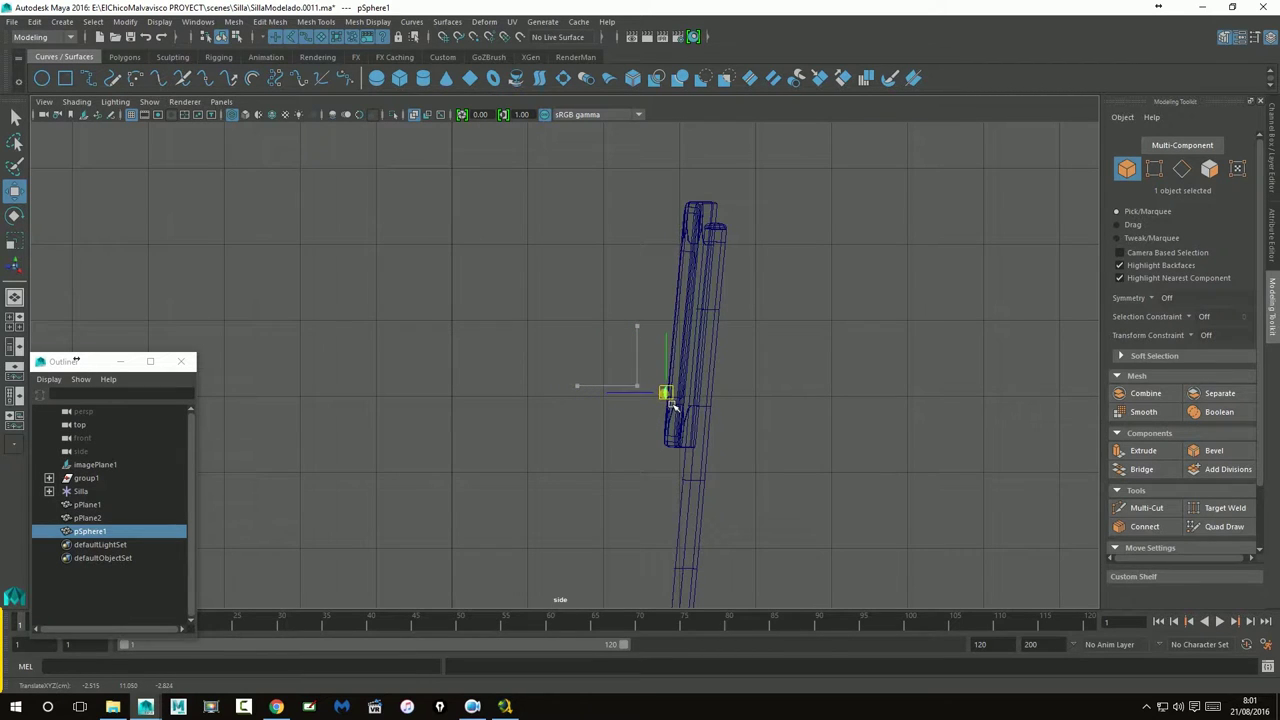
Rotate the sliver about 85° and nudge it against the chair back's lower edge
{"action": "scroll", "coordinate": [673, 405], "scroll_direction": "up", "scroll_amount": 2}
{"action": "scroll", "coordinate": [680, 400], "scroll_direction": "up", "scroll_amount": 2}
{"action": "scroll", "coordinate": [690, 396], "scroll_direction": "up", "scroll_amount": 2}
{"action": "scroll", "coordinate": [700, 393], "scroll_direction": "up", "scroll_amount": 2}
{"action": "scroll", "coordinate": [700, 392], "scroll_direction": "up", "scroll_amount": 1}
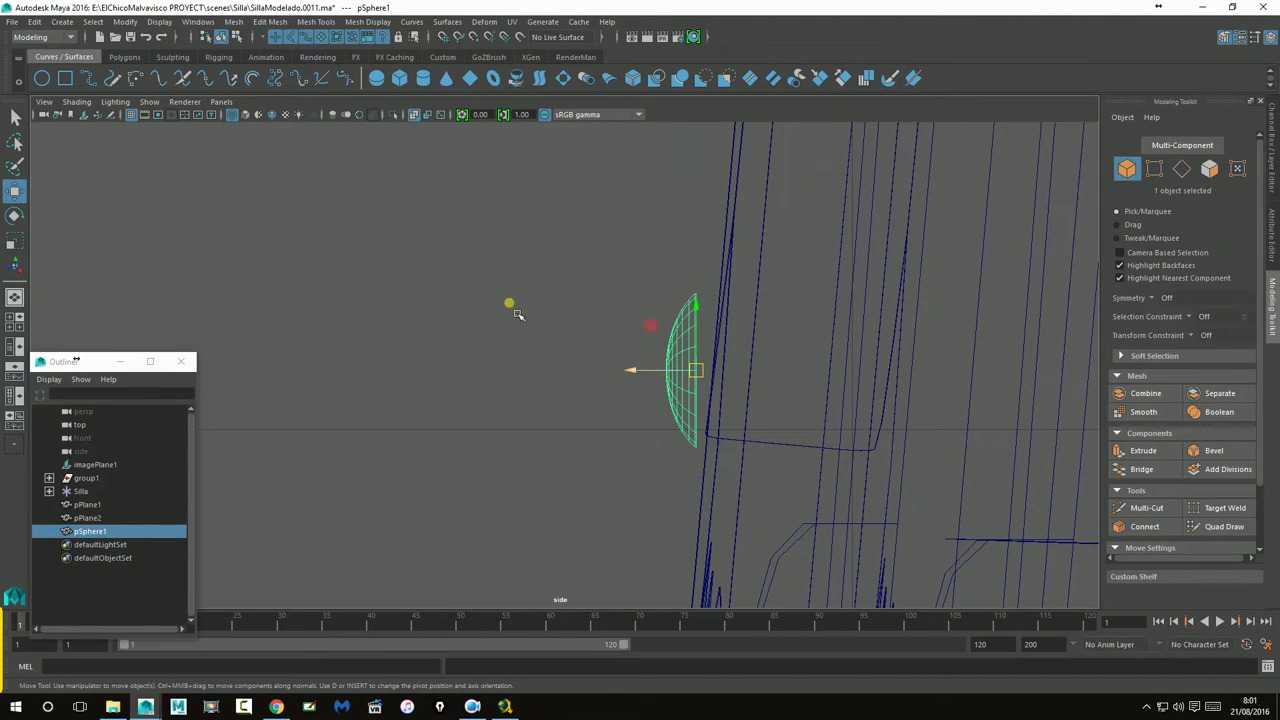
{"action": "left_click", "coordinate": [15, 215]}
{"action": "left_click_drag", "start_coordinate": [775, 366], "coordinate": [775, 372]}
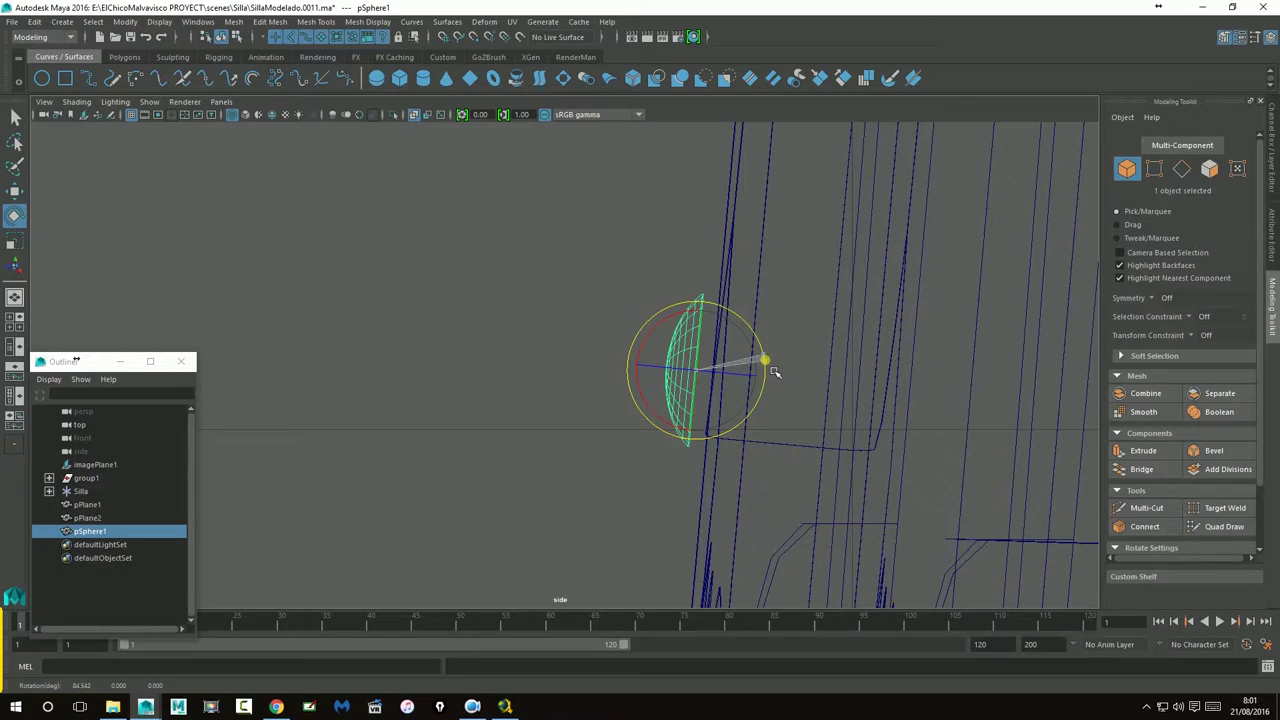
{"action": "left_click", "coordinate": [15, 190]}
{"action": "left_click_drag", "start_coordinate": [625, 380], "coordinate": [640, 384]}
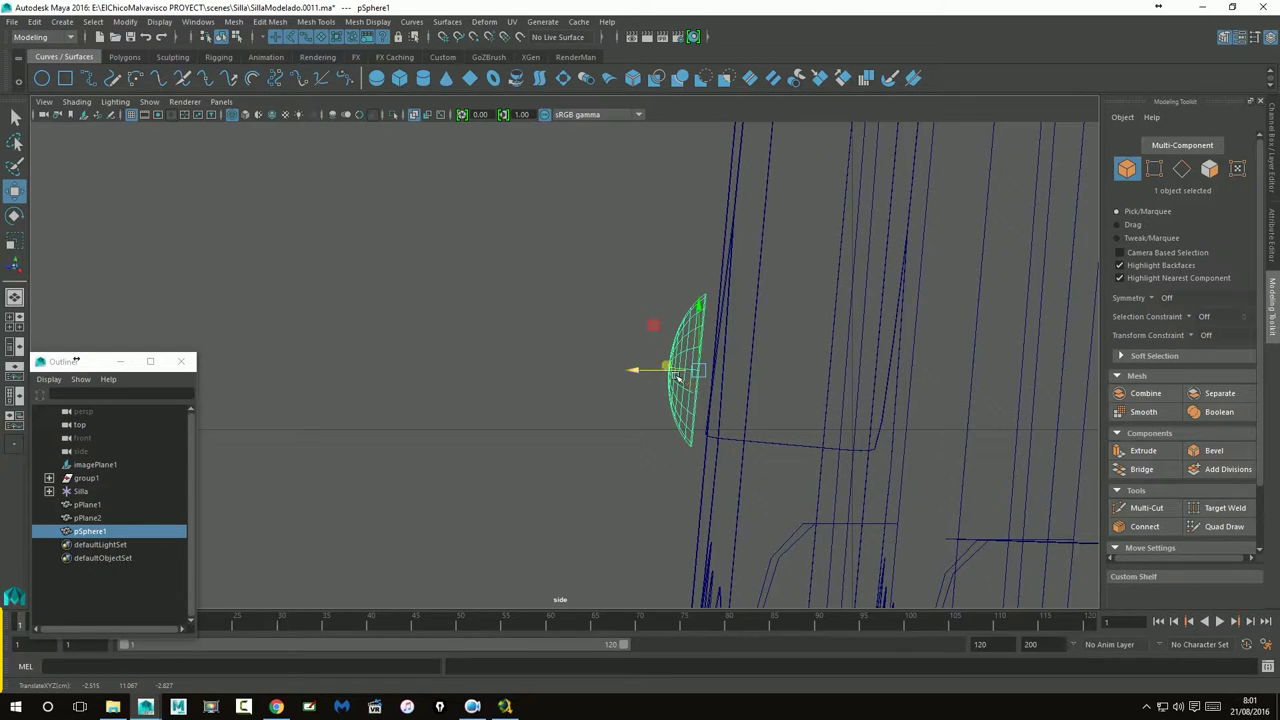
Open the Move tool settings, try Axis Orientation options and return the sphere to object mode
{"action": "double_click", "coordinate": [18, 198]}
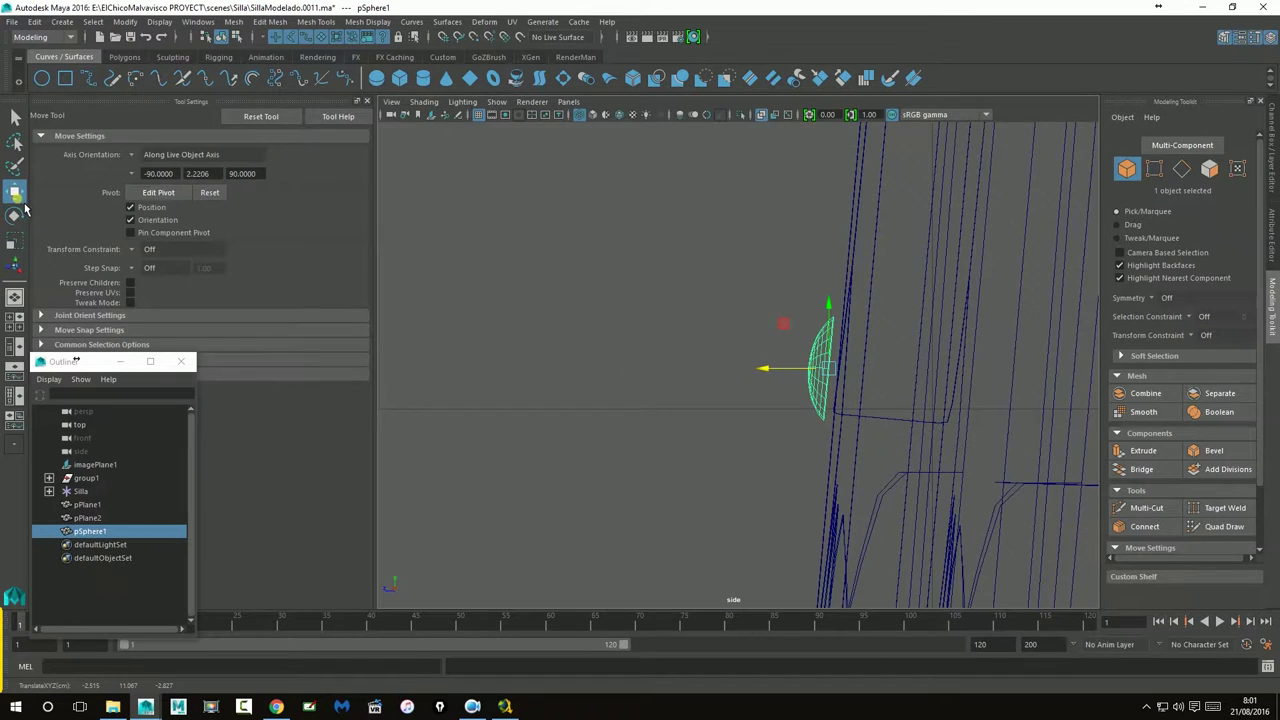
{"action": "left_click", "coordinate": [131, 157]}
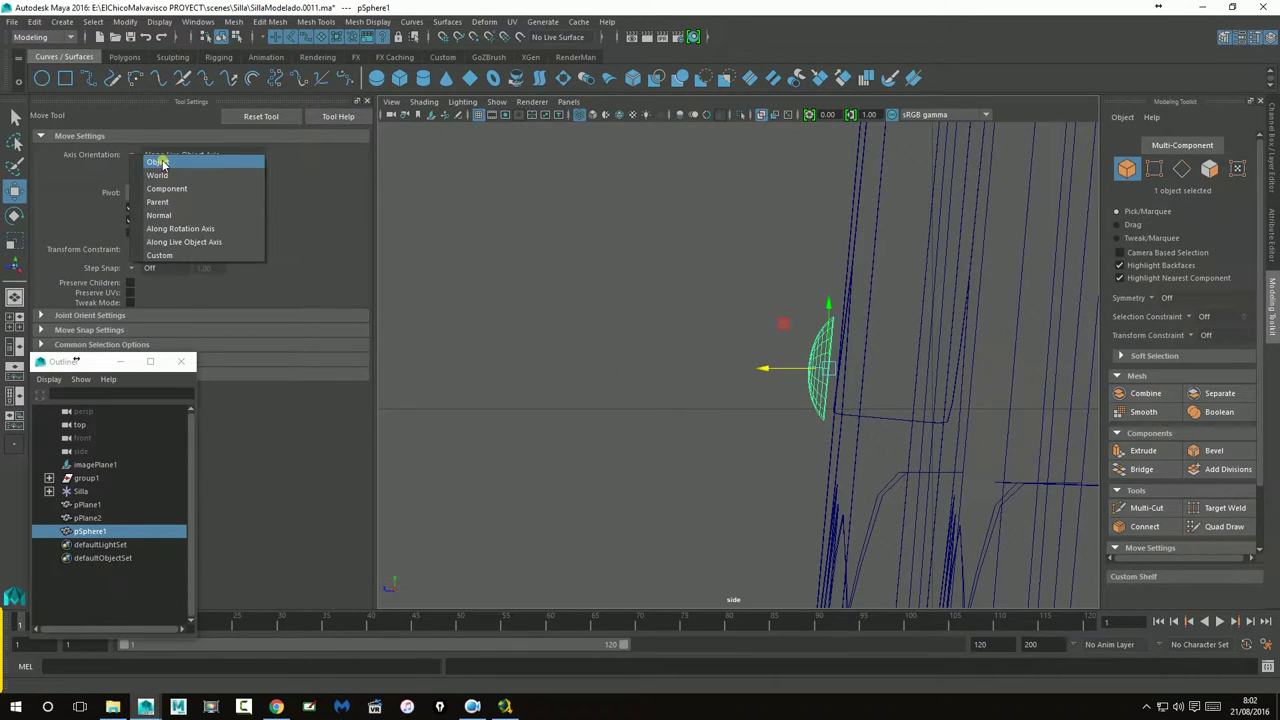
{"action": "left_click", "coordinate": [160, 162]}
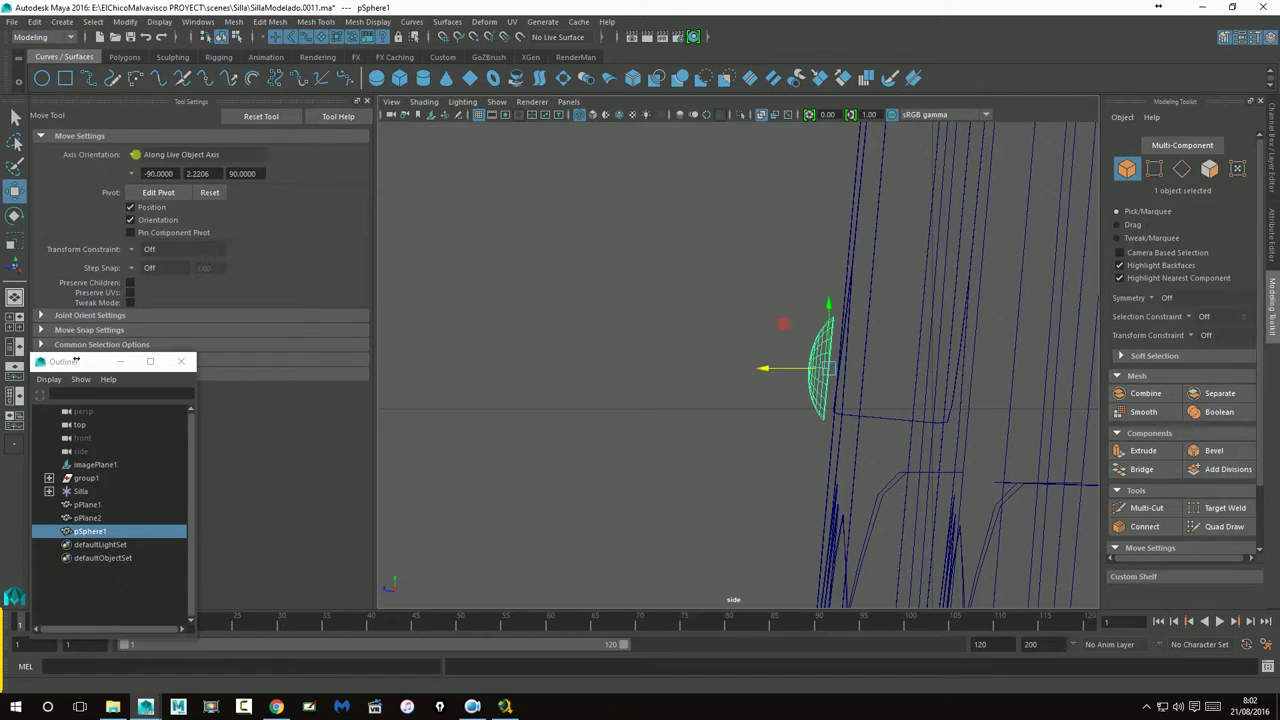
{"action": "left_click", "coordinate": [132, 156]}
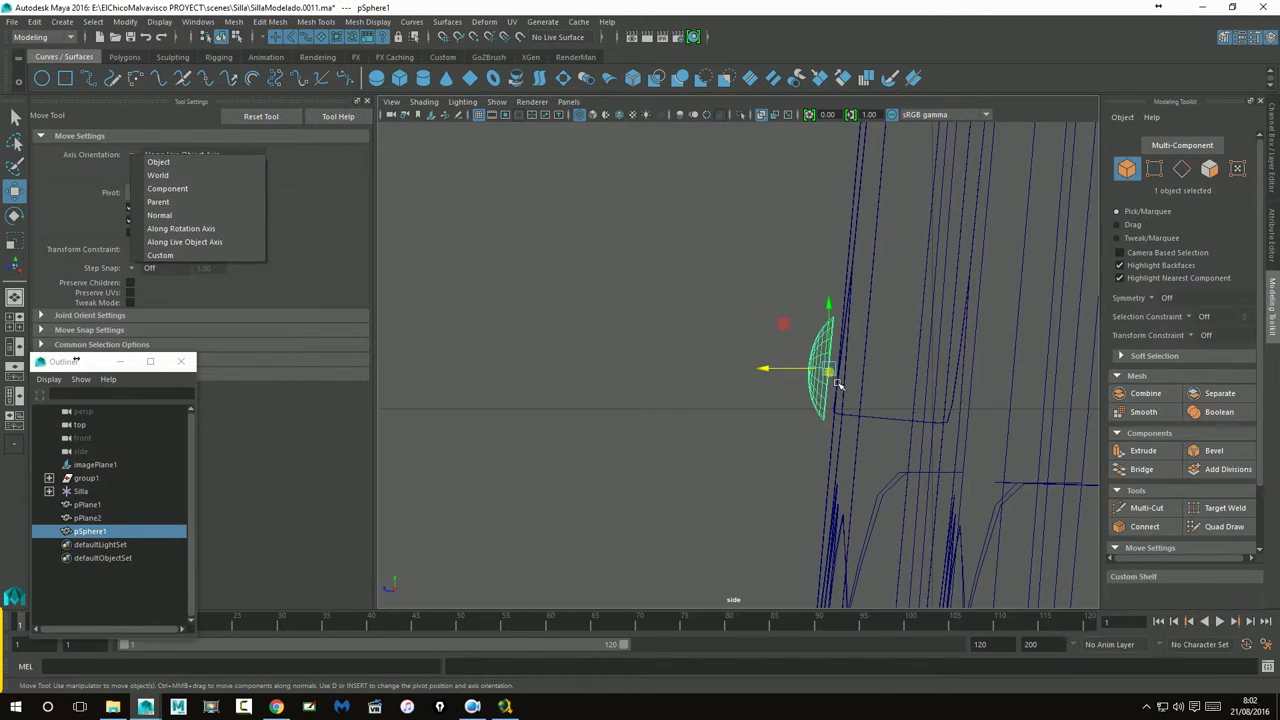
{"action": "right_click", "coordinate": [820, 337]}
{"action": "left_click", "coordinate": [828, 368]}
{"action": "right_click", "coordinate": [828, 368]}
{"action": "right_click", "coordinate": [828, 370]}
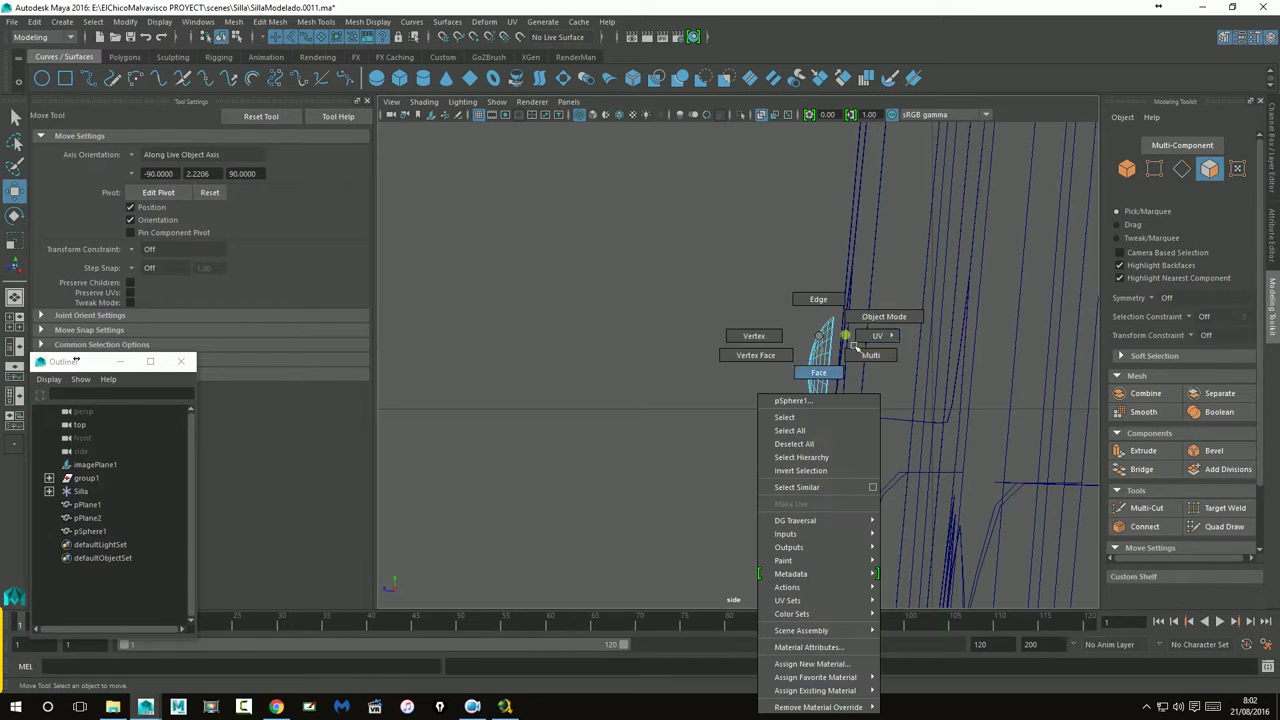
{"action": "right_click_drag", "start_coordinate": [828, 370], "coordinate": [884, 316]}
{"action": "right_click", "coordinate": [828, 372], "text": "shift"}
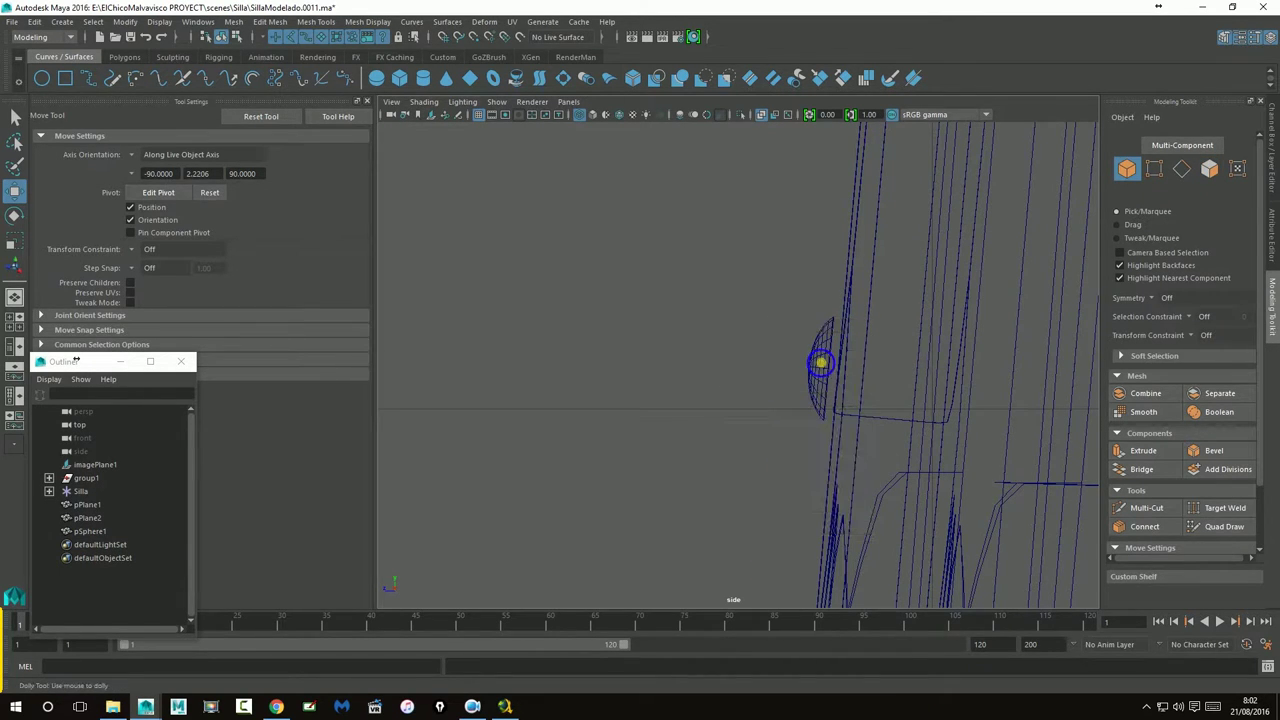
Set move Axis Orientation to Object, select the sphere, then switch to World
{"action": "left_click", "coordinate": [132, 155]}
{"action": "left_click", "coordinate": [159, 161]}
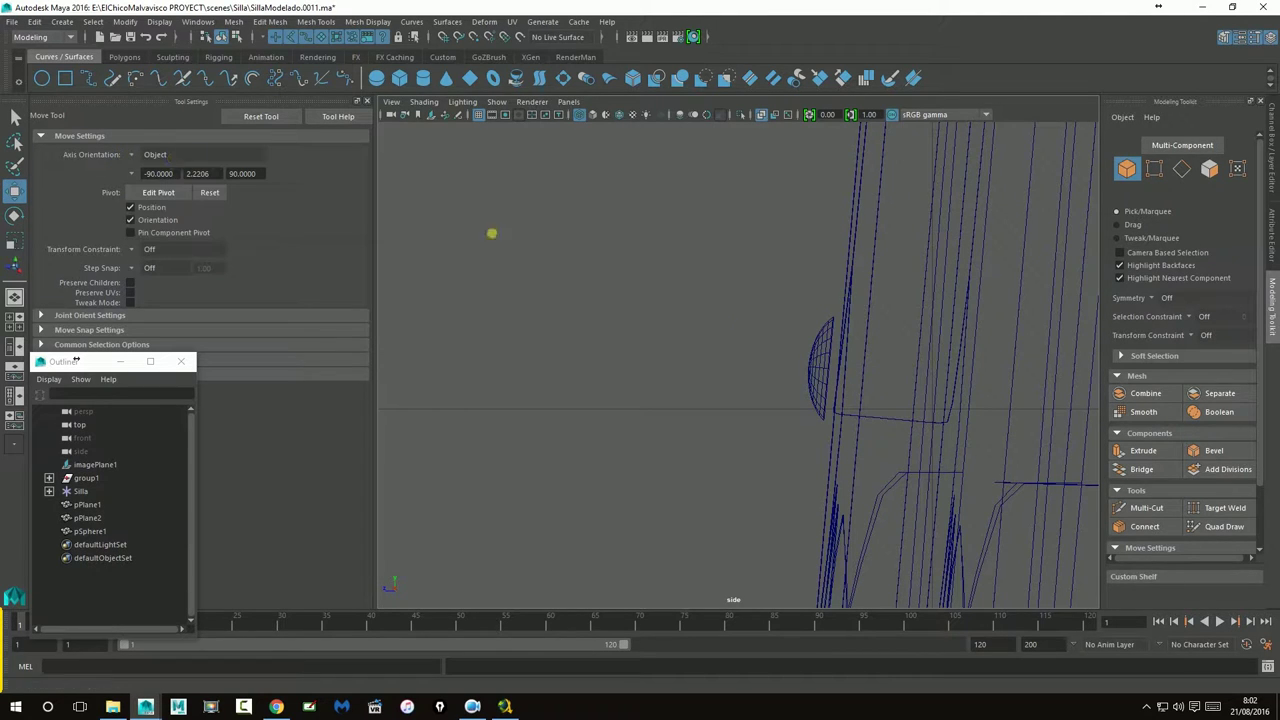
{"action": "left_click", "coordinate": [827, 386]}
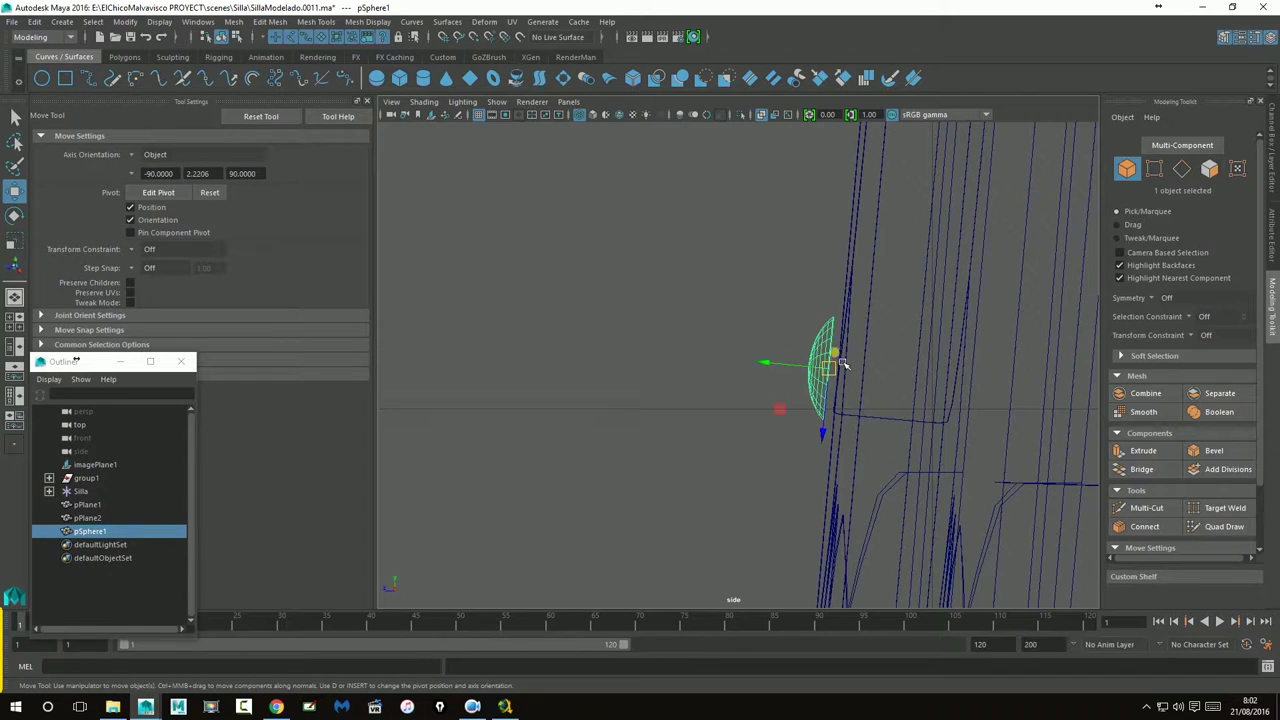
{"action": "left_click", "coordinate": [140, 160]}
{"action": "left_click", "coordinate": [166, 174]}
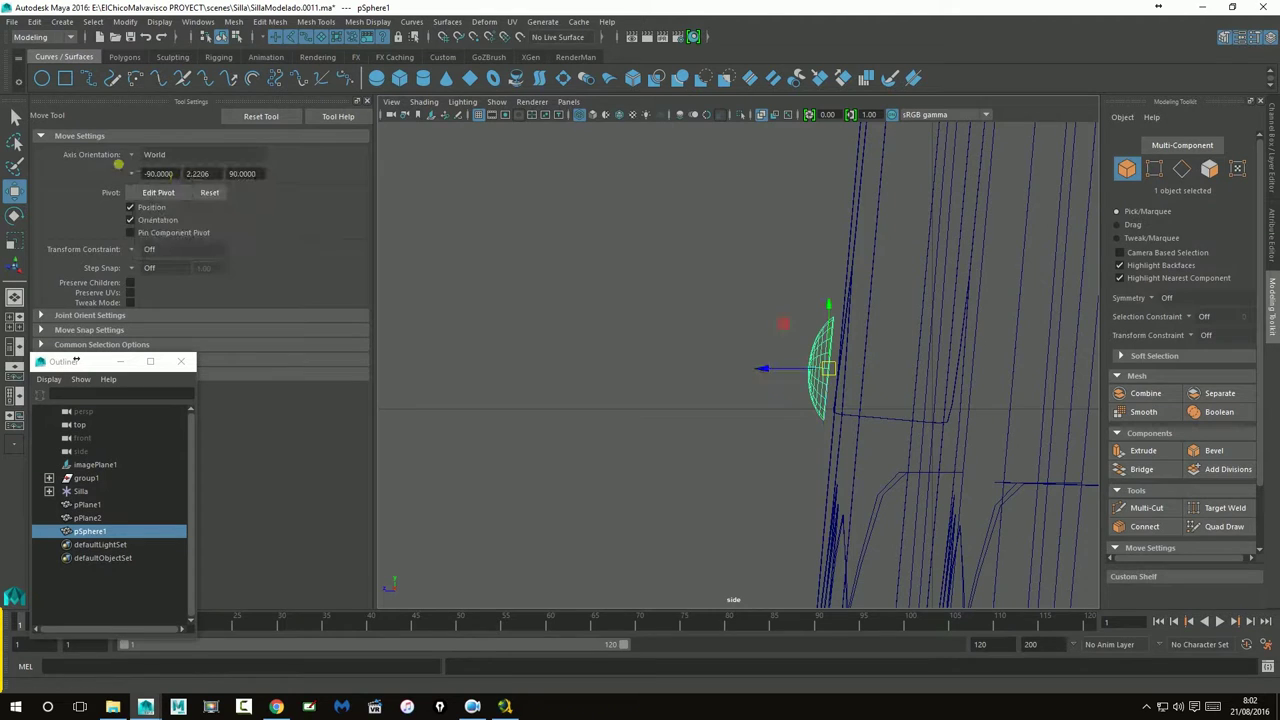
Nudge the sphere closer to the chair back using World axes
{"action": "scroll", "coordinate": [855, 300], "scroll_direction": "down", "scroll_amount": 2}
{"action": "scroll", "coordinate": [843, 312], "scroll_direction": "down", "scroll_amount": 2}
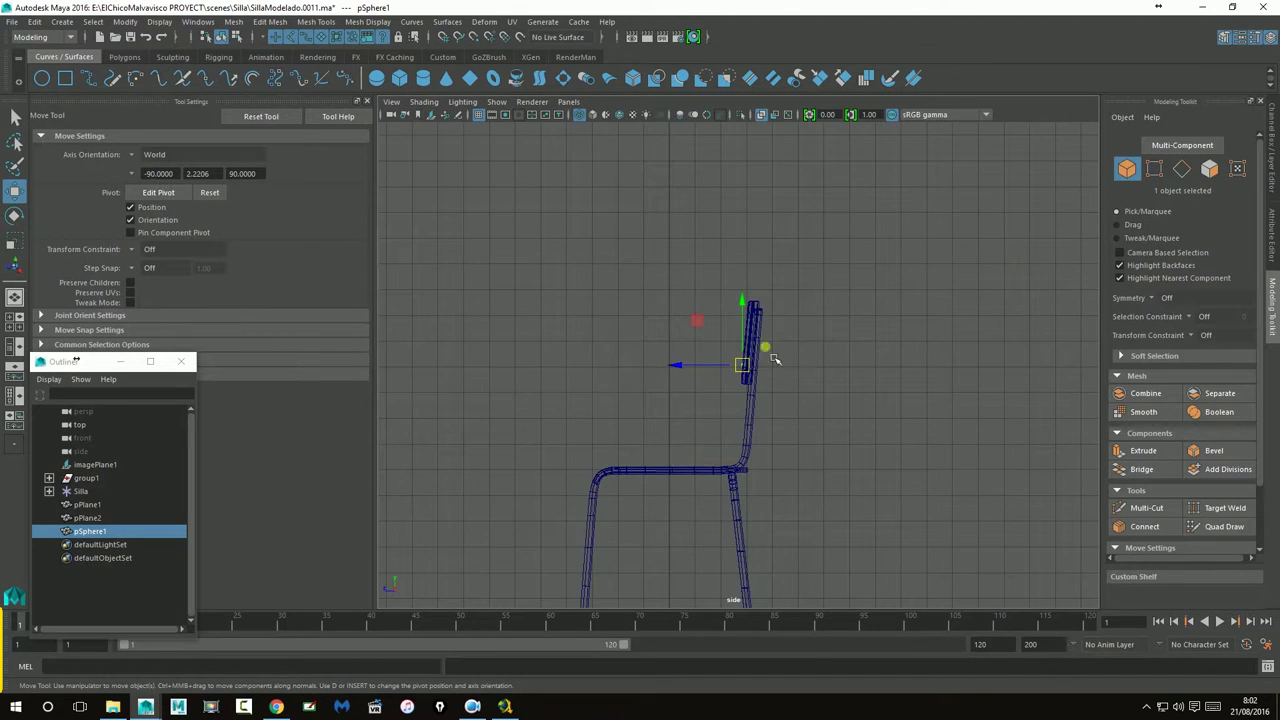
{"action": "scroll", "coordinate": [760, 330], "scroll_direction": "down", "scroll_amount": 2}
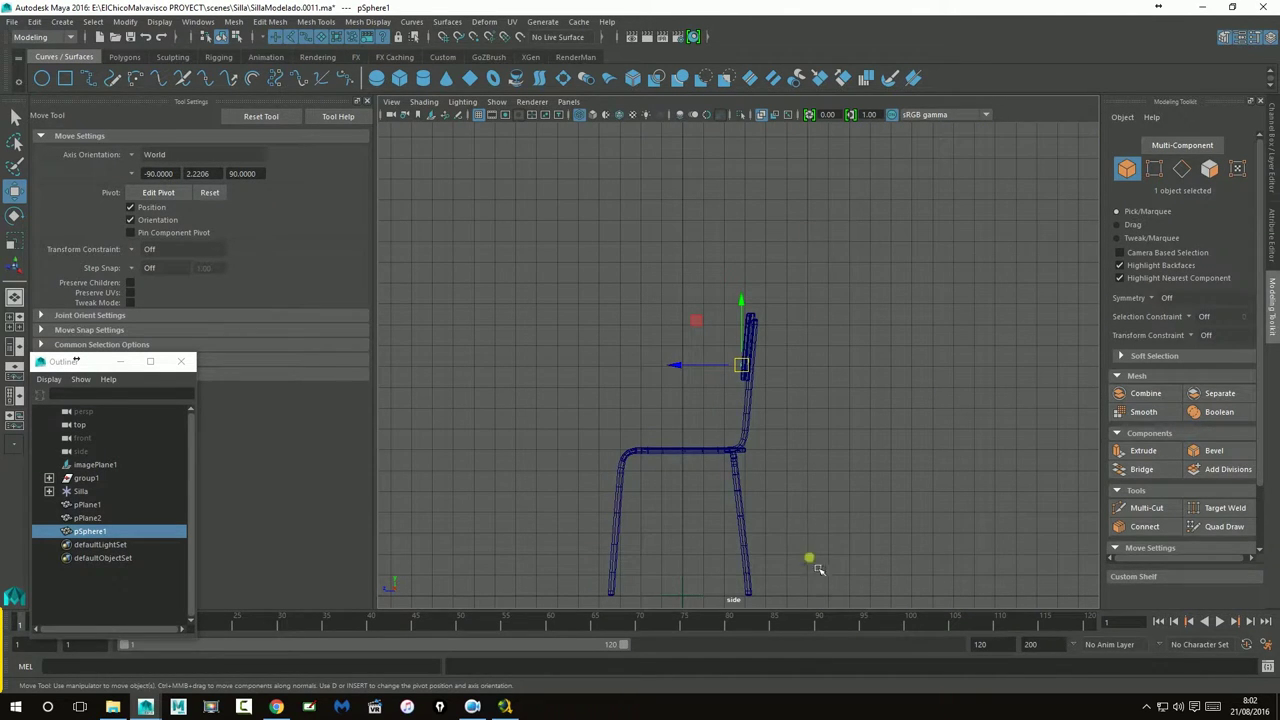
{"action": "scroll", "coordinate": [750, 410], "scroll_direction": "up", "scroll_amount": 3}
{"action": "scroll", "coordinate": [762, 415], "scroll_direction": "up", "scroll_amount": 2}
{"action": "scroll", "coordinate": [762, 415], "scroll_direction": "up", "scroll_amount": 1}
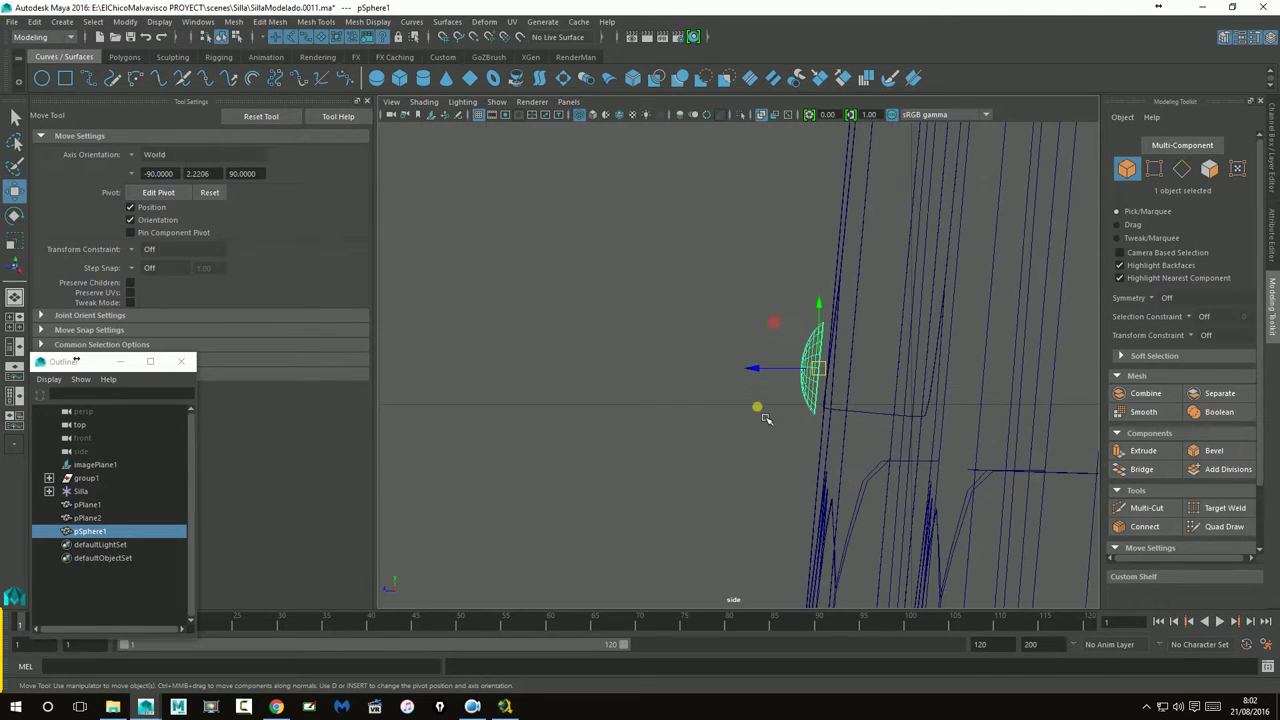
{"action": "scroll", "coordinate": [765, 418], "scroll_direction": "up", "scroll_amount": 1}
{"action": "left_click_drag", "start_coordinate": [785, 382], "coordinate": [800, 376]}
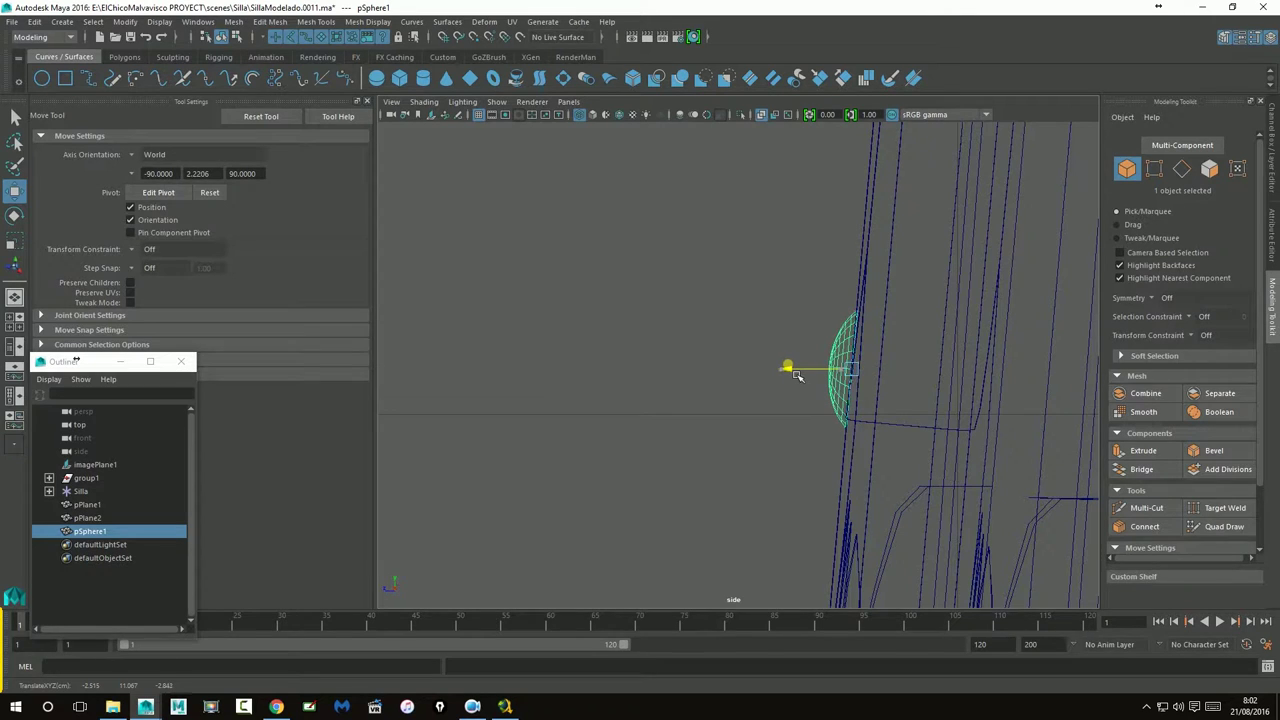
Switch back to Object orientation and slide the sphere slightly along its own axis
{"action": "left_click", "coordinate": [147, 154]}
{"action": "left_click", "coordinate": [155, 175]}
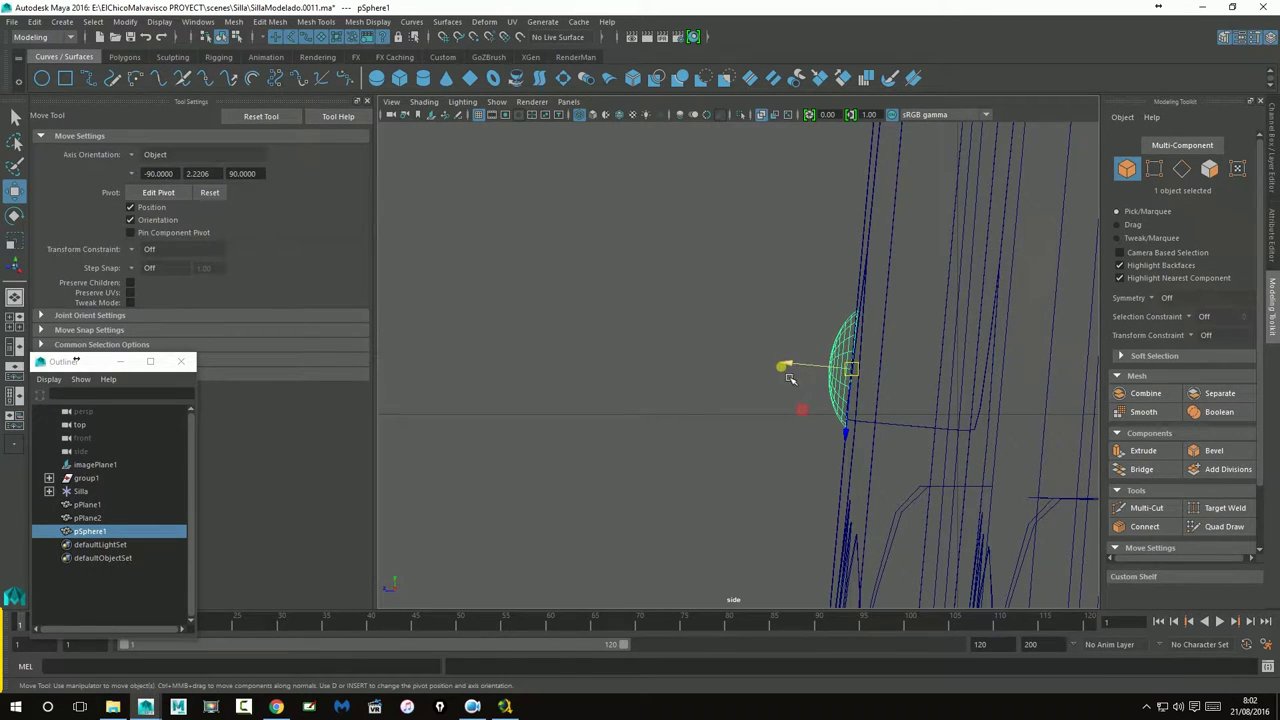
{"action": "left_click_drag", "start_coordinate": [790, 378], "coordinate": [905, 372]}
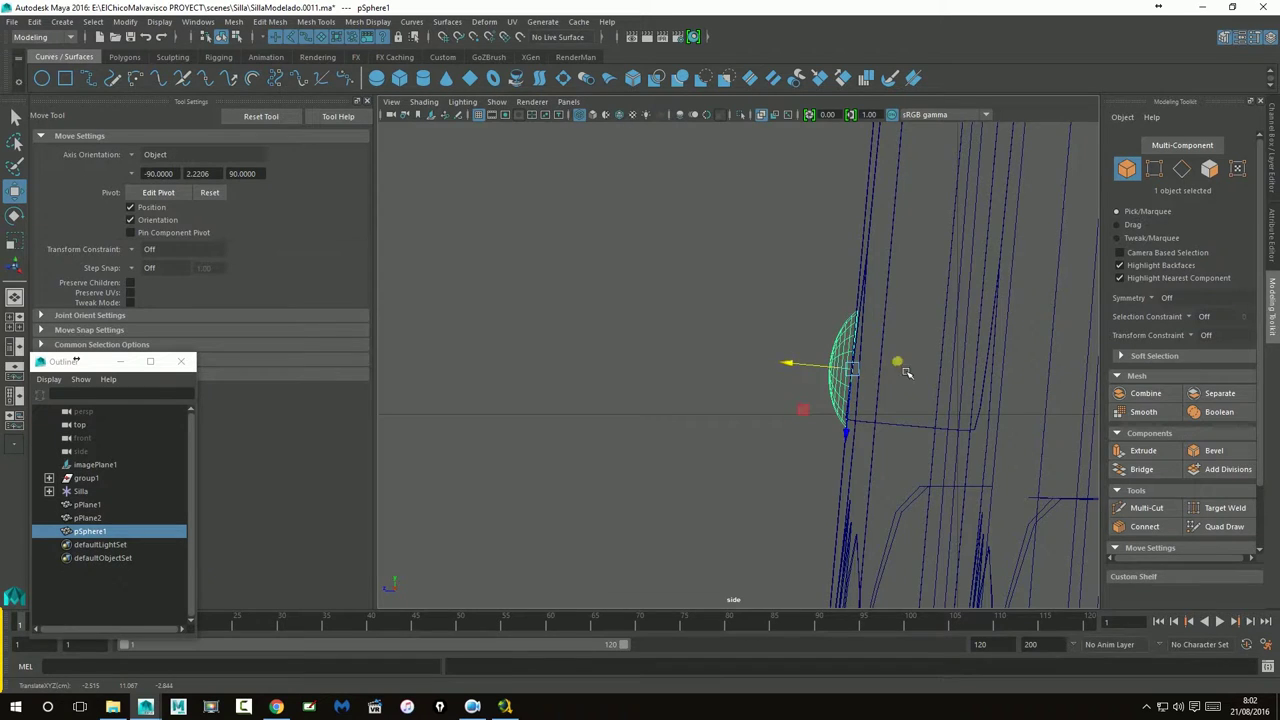
{"action": "key", "text": "space"}
{"action": "key", "text": "space"}
{"action": "mouse_move", "coordinate": [834, 346]}
{"action": "left_mouse_down", "text": "alt"}
{"action": "mouse_move", "coordinate": [725, 365]}
{"action": "mouse_move", "coordinate": [770, 340]}
{"action": "left_mouse_up", "text": "alt"}
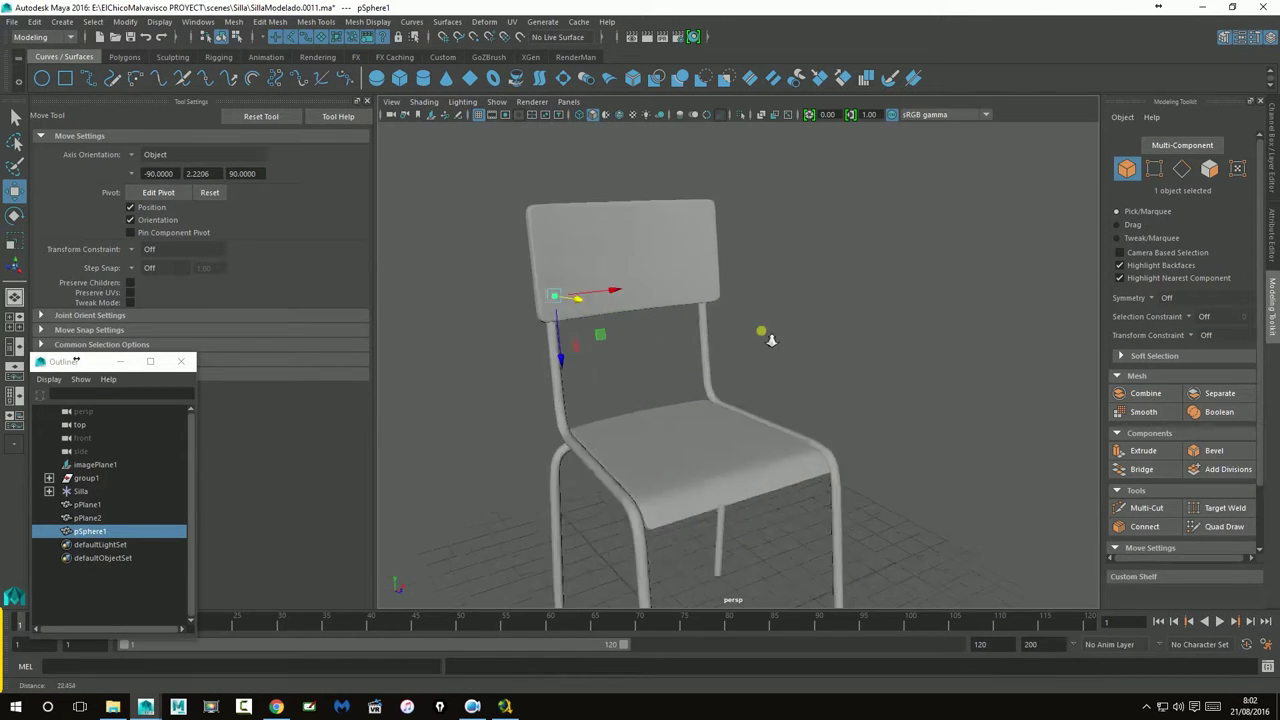
Move the sphere down to the lower-left corner of the chair back
{"action": "scroll", "coordinate": [770, 340], "scroll_direction": "up", "scroll_amount": 3}
{"action": "mouse_move", "coordinate": [766, 266]}
{"action": "left_mouse_down", "text": "alt"}
{"action": "mouse_move", "coordinate": [709, 491]}
{"action": "mouse_move", "coordinate": [539, 465]}
{"action": "mouse_move", "coordinate": [529, 451]}
{"action": "mouse_move", "coordinate": [566, 463]}
{"action": "mouse_move", "coordinate": [514, 463]}
{"action": "mouse_move", "coordinate": [536, 466]}
{"action": "left_mouse_up", "text": "alt"}
{"action": "left_click", "coordinate": [709, 491]}
{"action": "key", "text": "space"}
{"action": "key", "text": "space"}
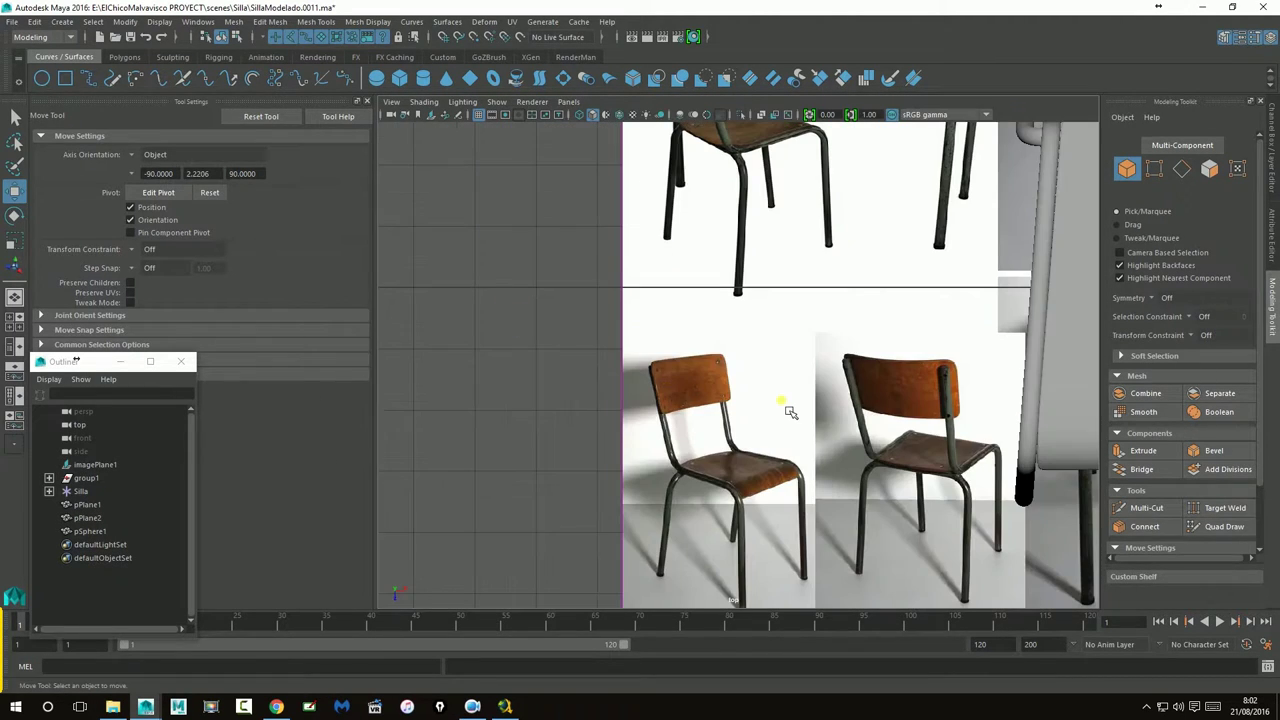
{"action": "key", "text": "space"}
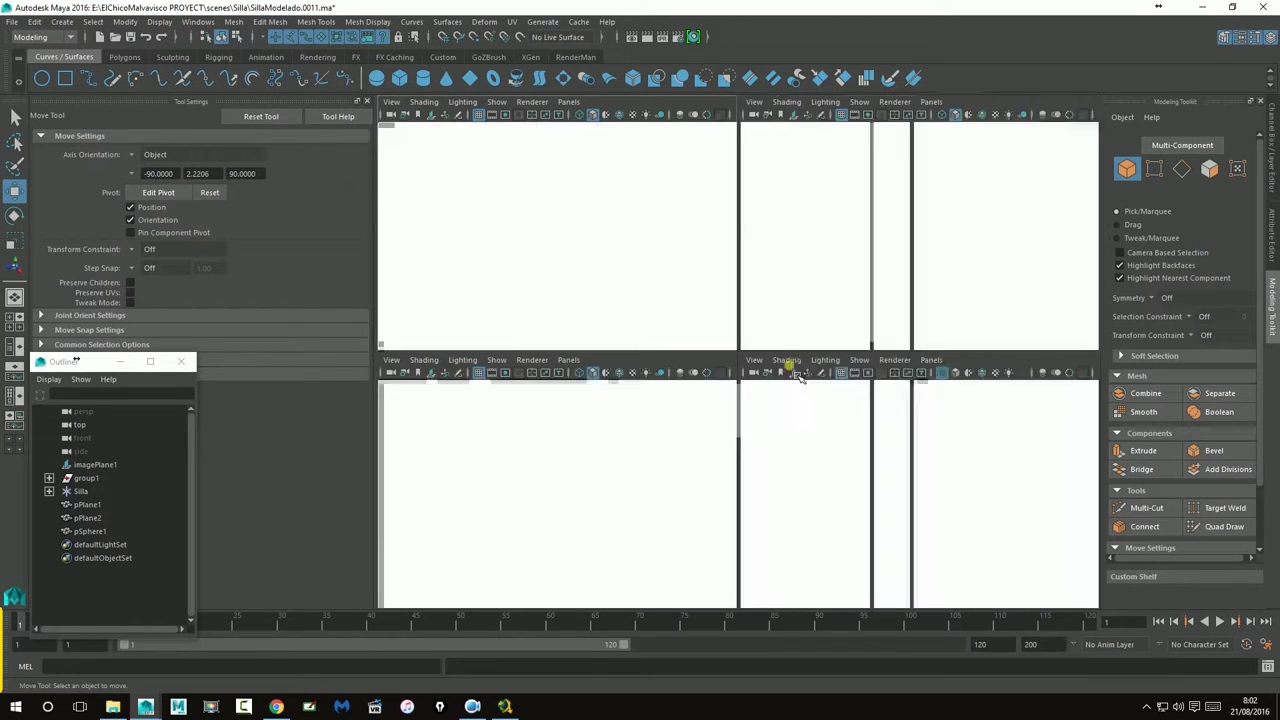
{"action": "key", "text": "space"}
{"action": "left_click", "coordinate": [550, 352]}
{"action": "mouse_move", "coordinate": [550, 352]}
{"action": "left_mouse_down", "text": "alt"}
{"action": "mouse_move", "coordinate": [600, 360]}
{"action": "mouse_move", "coordinate": [560, 380]}
{"action": "mouse_move", "coordinate": [533, 440]}
{"action": "mouse_move", "coordinate": [650, 455]}
{"action": "left_mouse_up", "text": "alt"}
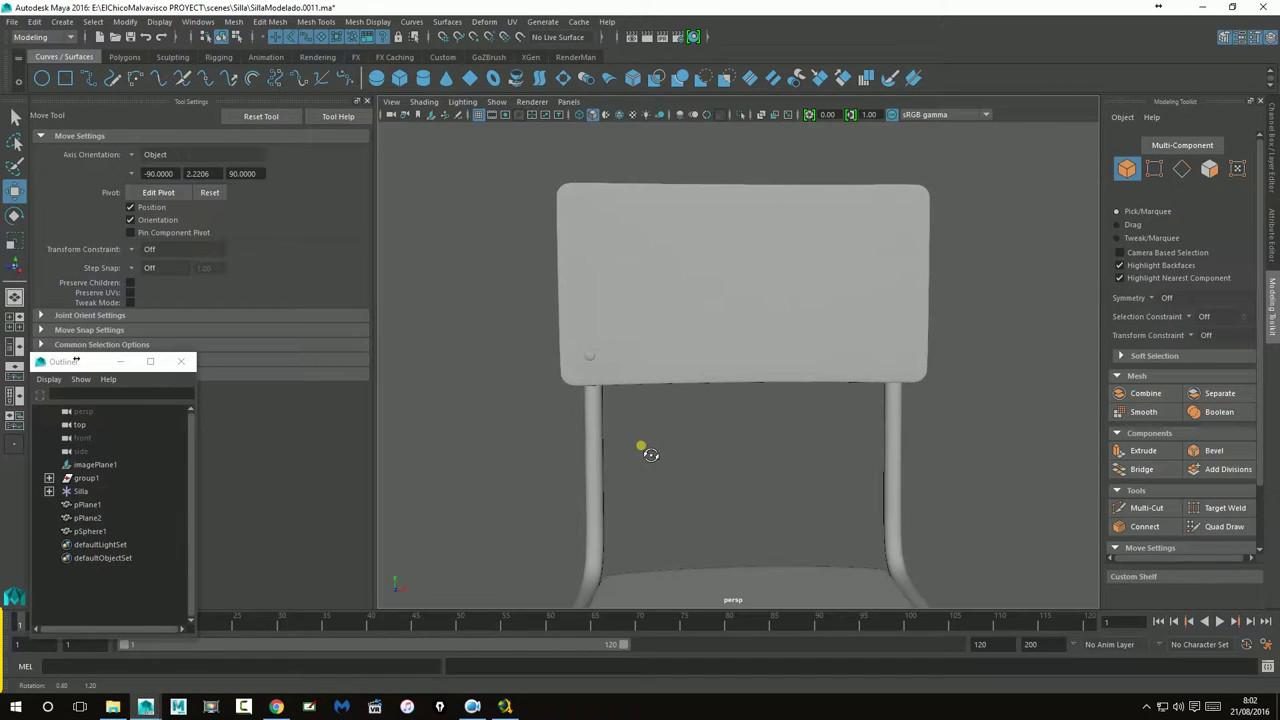
Scale the sphere down uniformly into a small rivet-like knob and check it from several views
{"action": "left_click", "coordinate": [589, 355]}
{"action": "left_click", "coordinate": [15, 240]}
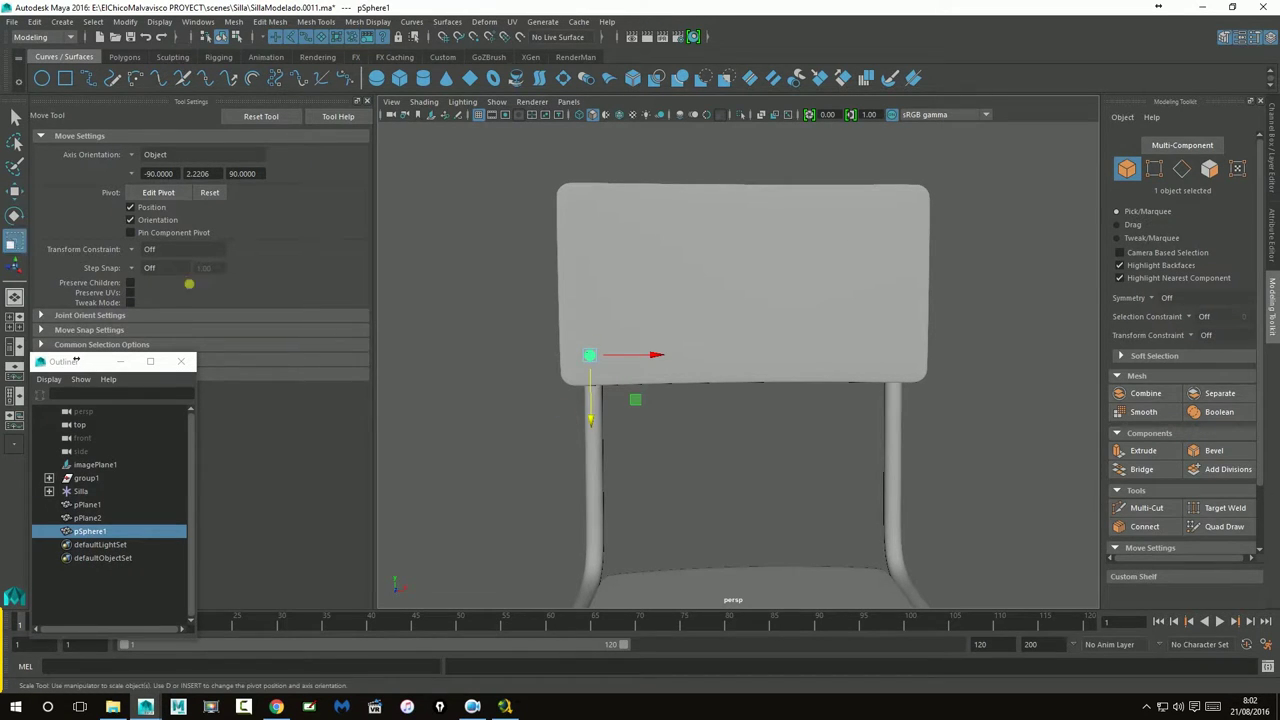
{"action": "left_click_drag", "start_coordinate": [590, 357], "coordinate": [600, 365]}
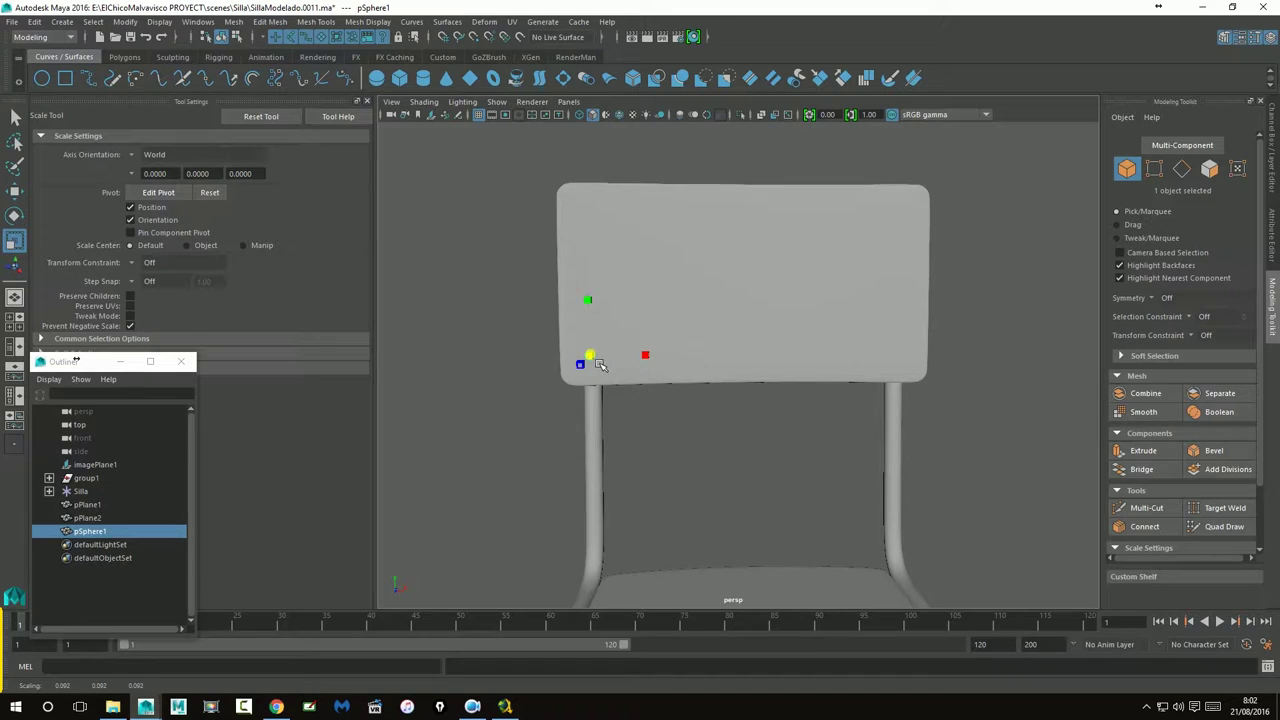
{"action": "left_click", "coordinate": [683, 450]}
{"action": "mouse_move", "coordinate": [689, 457]}
{"action": "left_mouse_down", "text": "alt"}
{"action": "mouse_move", "coordinate": [709, 486]}
{"action": "mouse_move", "coordinate": [788, 493]}
{"action": "left_mouse_up", "text": "alt"}
{"action": "key", "text": "space"}
{"action": "key", "text": "space"}
{"action": "middle_click_drag", "start_coordinate": [800, 429], "coordinate": [829, 348], "text": "alt"}
{"action": "scroll", "coordinate": [829, 352], "scroll_direction": "up", "scroll_amount": 3}
{"action": "key", "text": "space"}
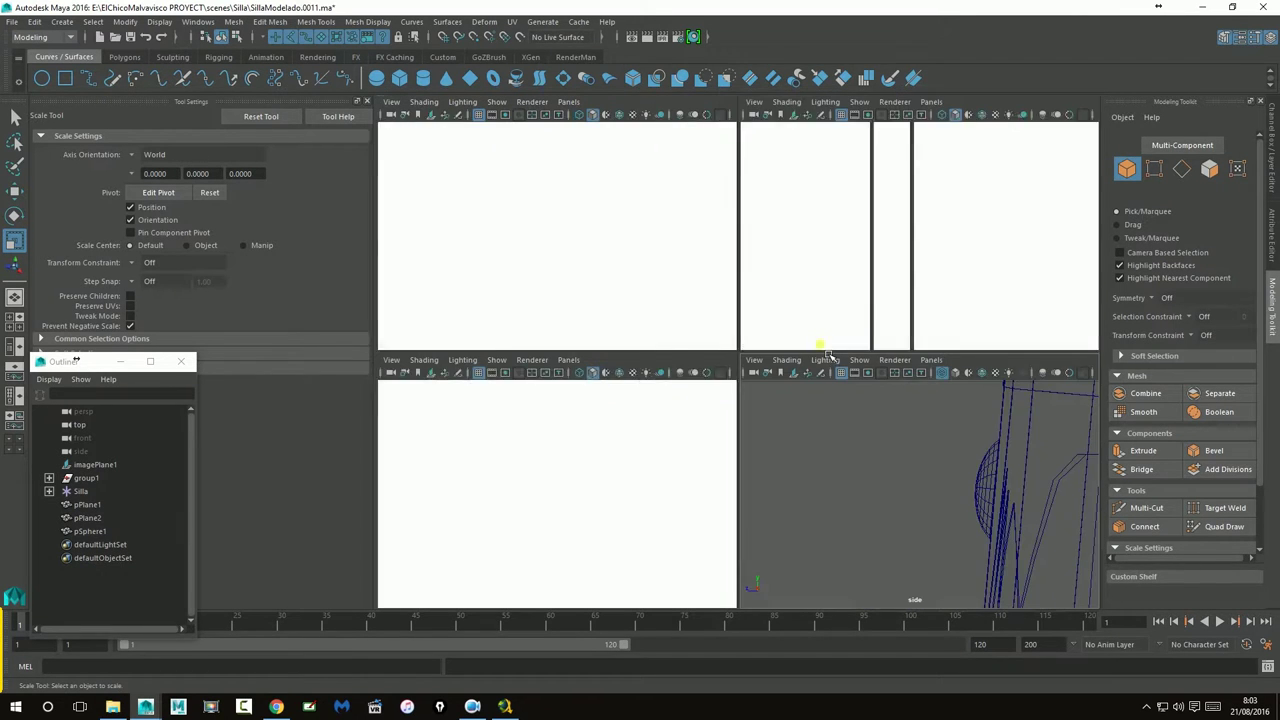
{"action": "key", "text": "space"}
{"action": "mouse_move", "coordinate": [808, 414]}
{"action": "left_mouse_down", "text": "alt"}
{"action": "mouse_move", "coordinate": [766, 448]}
{"action": "mouse_move", "coordinate": [690, 463]}
{"action": "left_mouse_up", "text": "alt"}
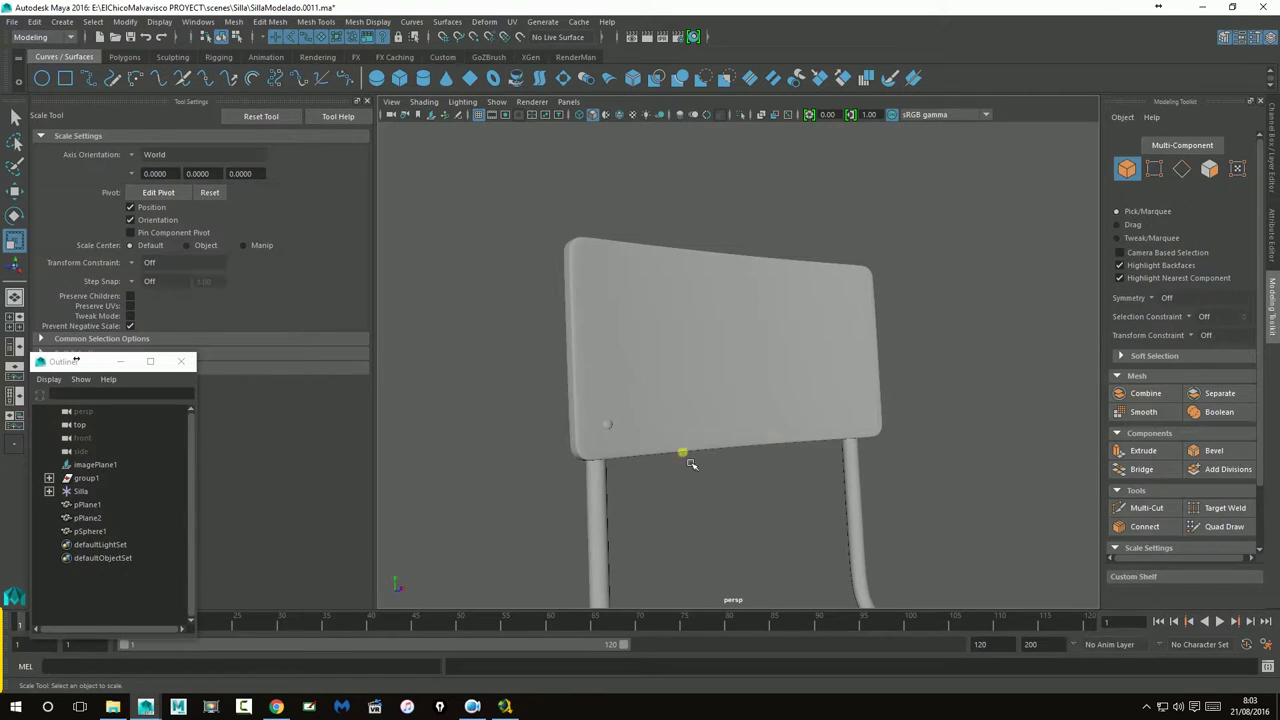
Rename pSphere1 to Tor01 in the Outliner
{"action": "left_click", "coordinate": [607, 424]}
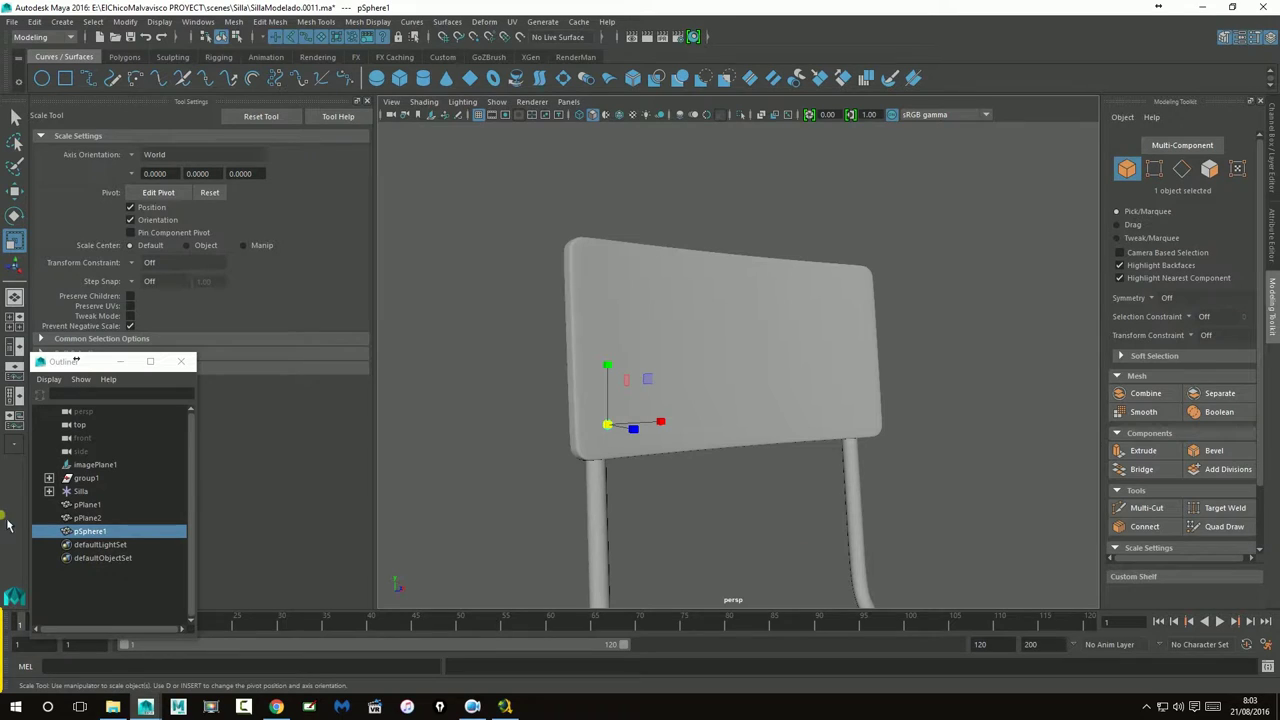
{"action": "double_click", "coordinate": [119, 537]}
{"action": "type", "text": "Tor01"}
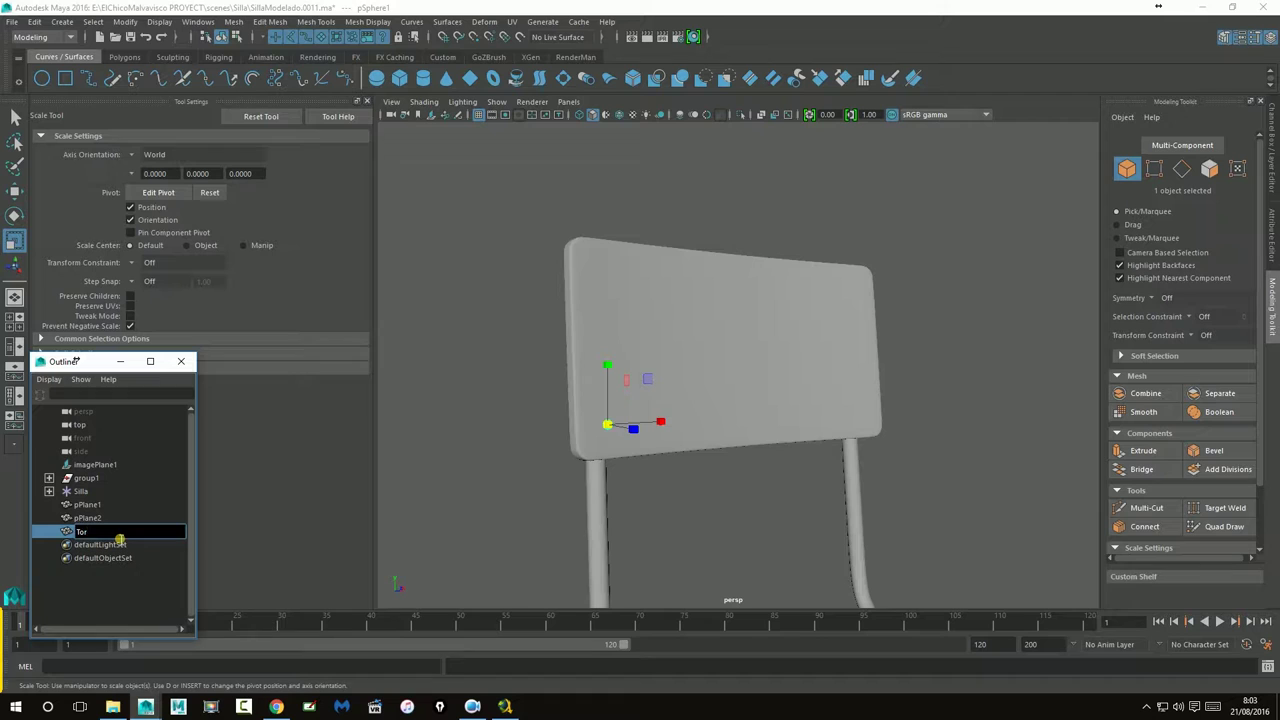
{"action": "key", "text": "Return"}
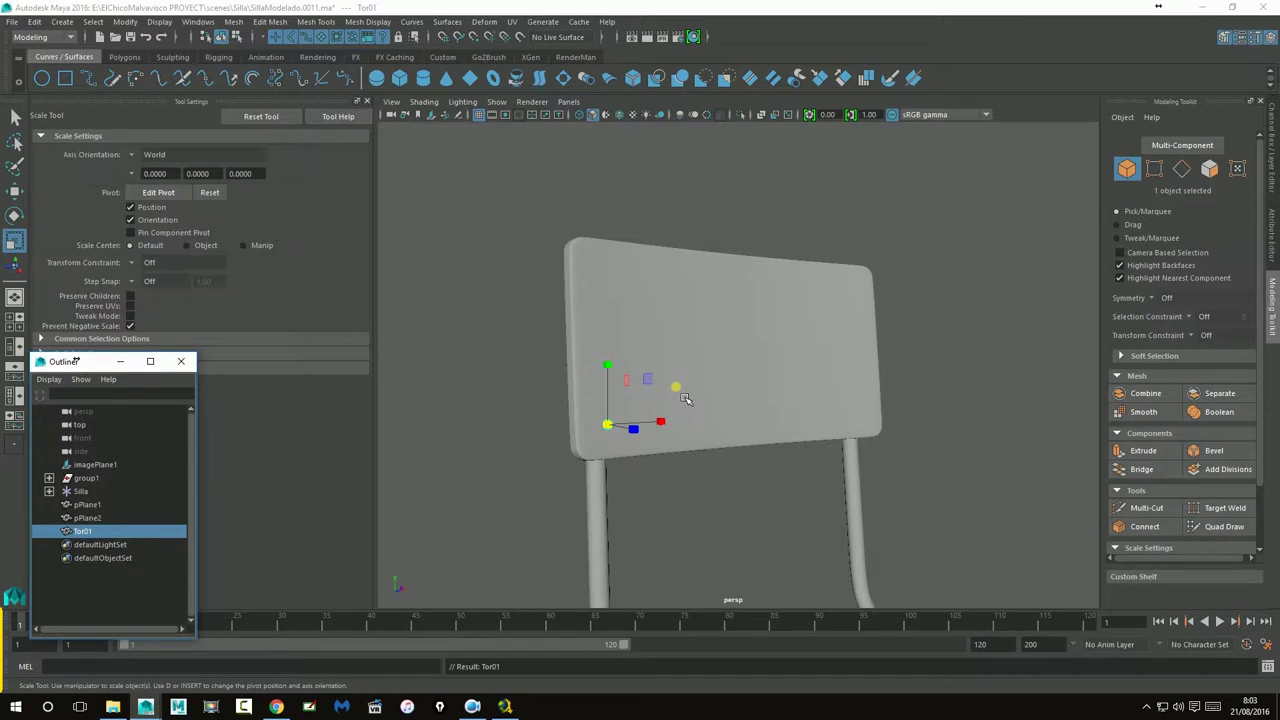
In the Outliner, rename the seat pPlane1 to SillaAsiento and the backrest pPlane2 to SillaReposa
{"action": "key", "text": "w"}
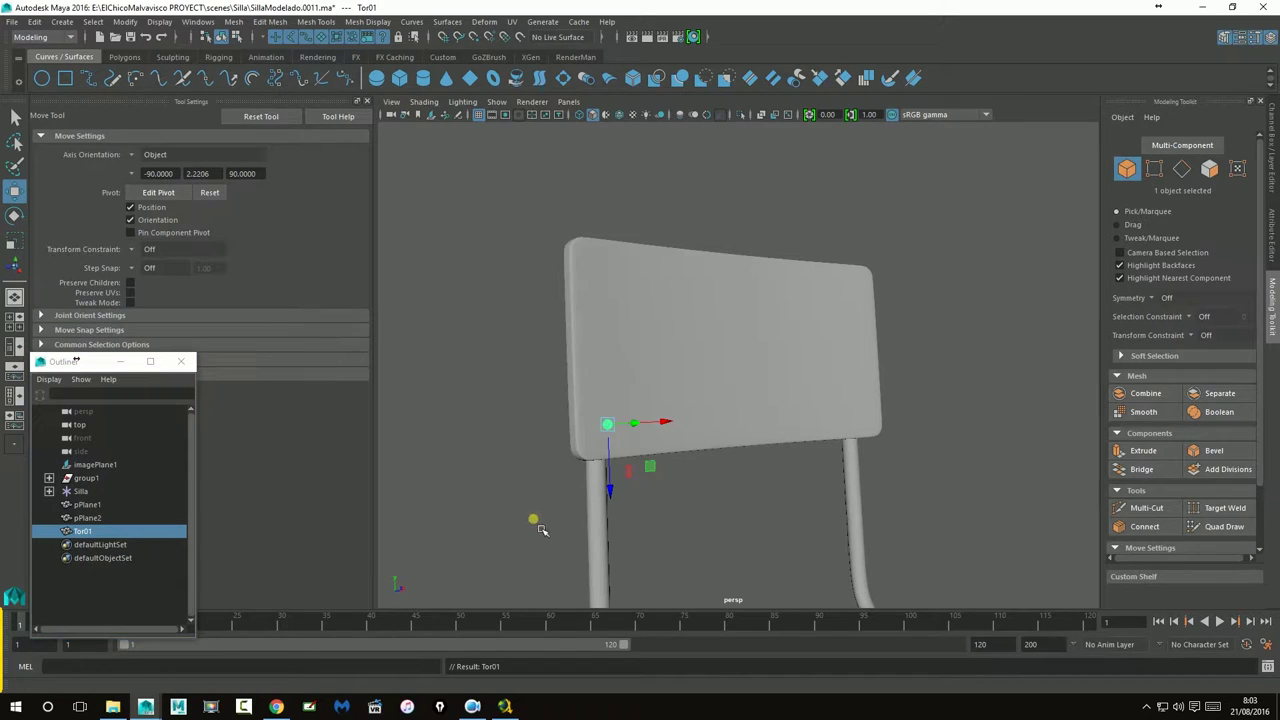
{"action": "left_click", "coordinate": [472, 541]}
{"action": "left_click", "coordinate": [88, 505]}
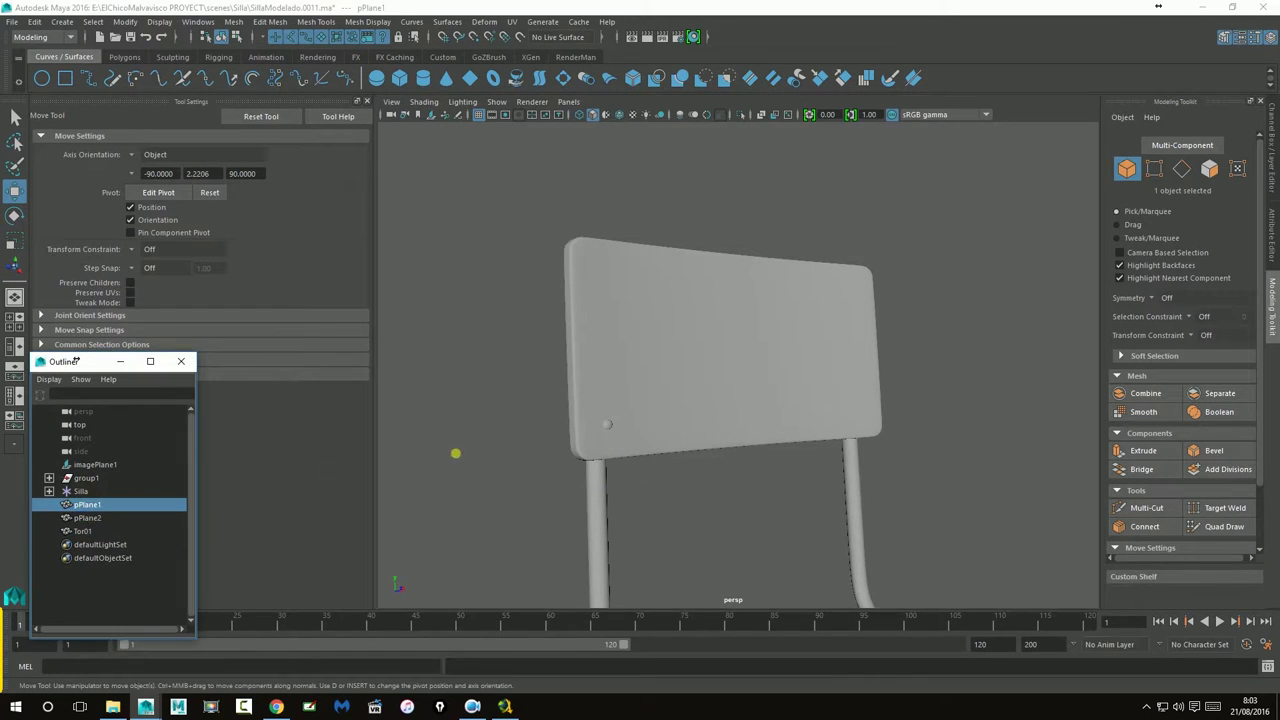
{"action": "key", "text": "f"}
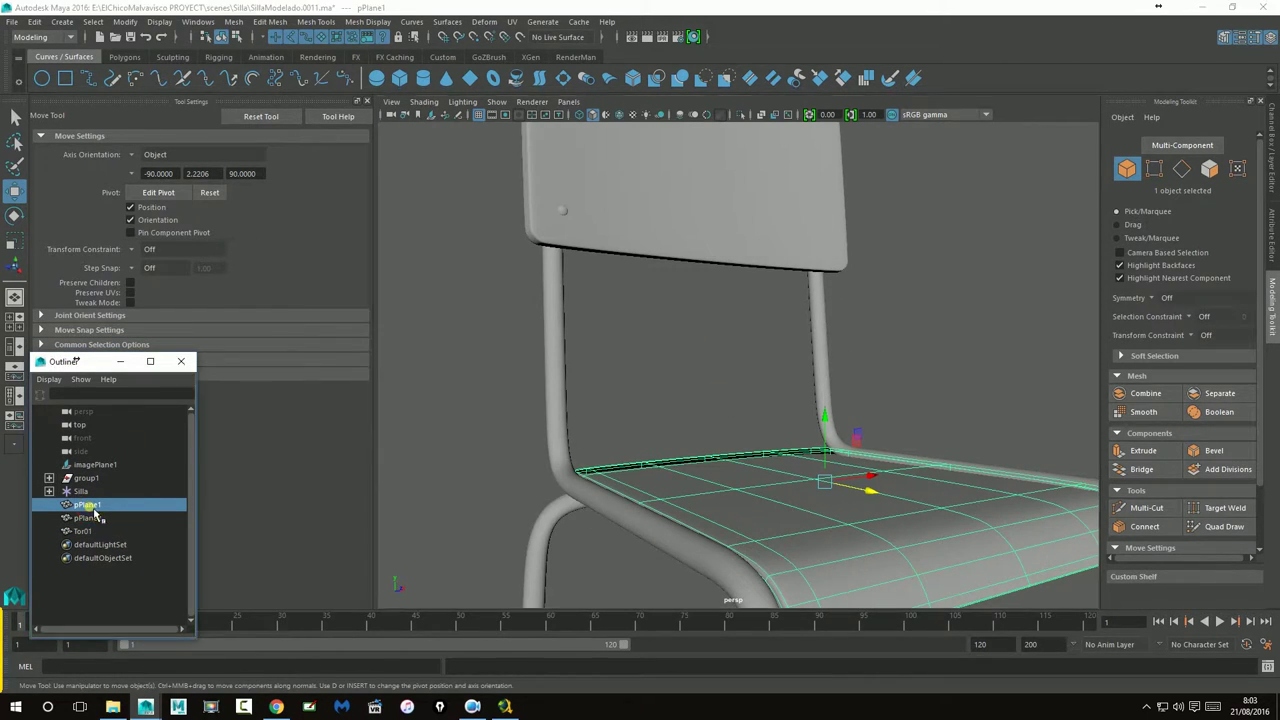
{"action": "double_click", "coordinate": [89, 505]}
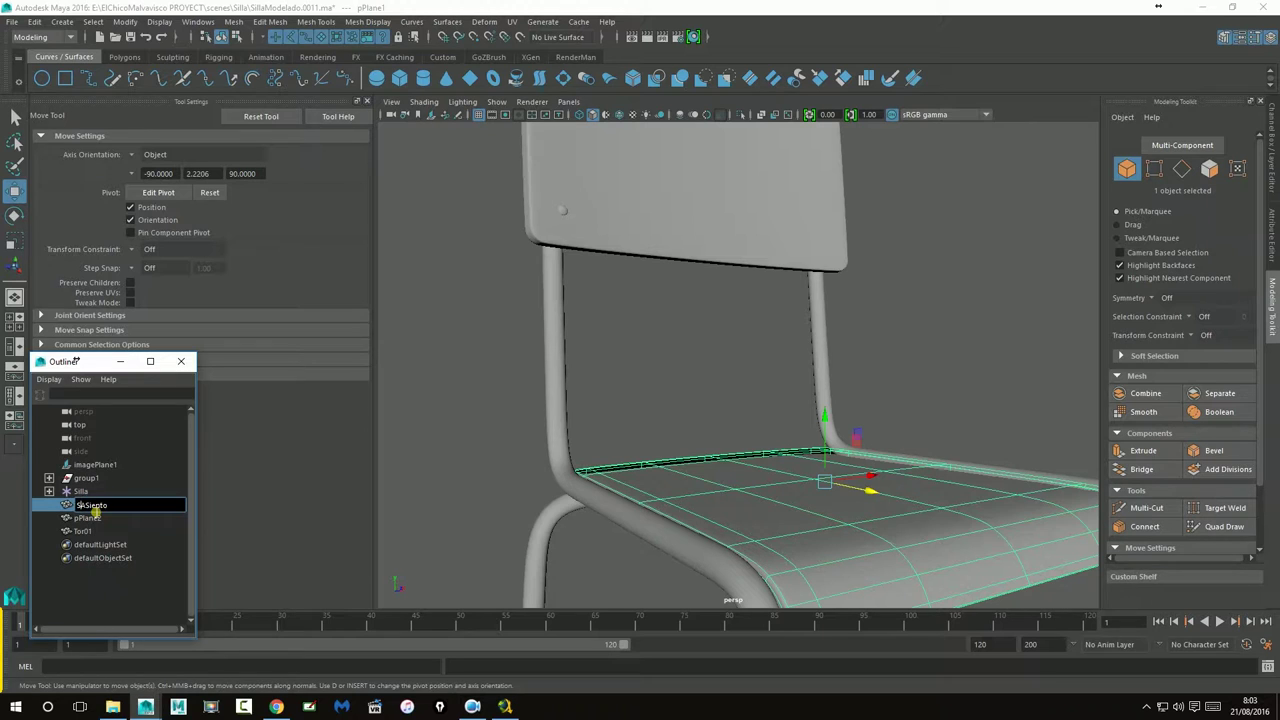
{"action": "type", "text": "SillaAsiento"}
{"action": "key", "text": "Return"}
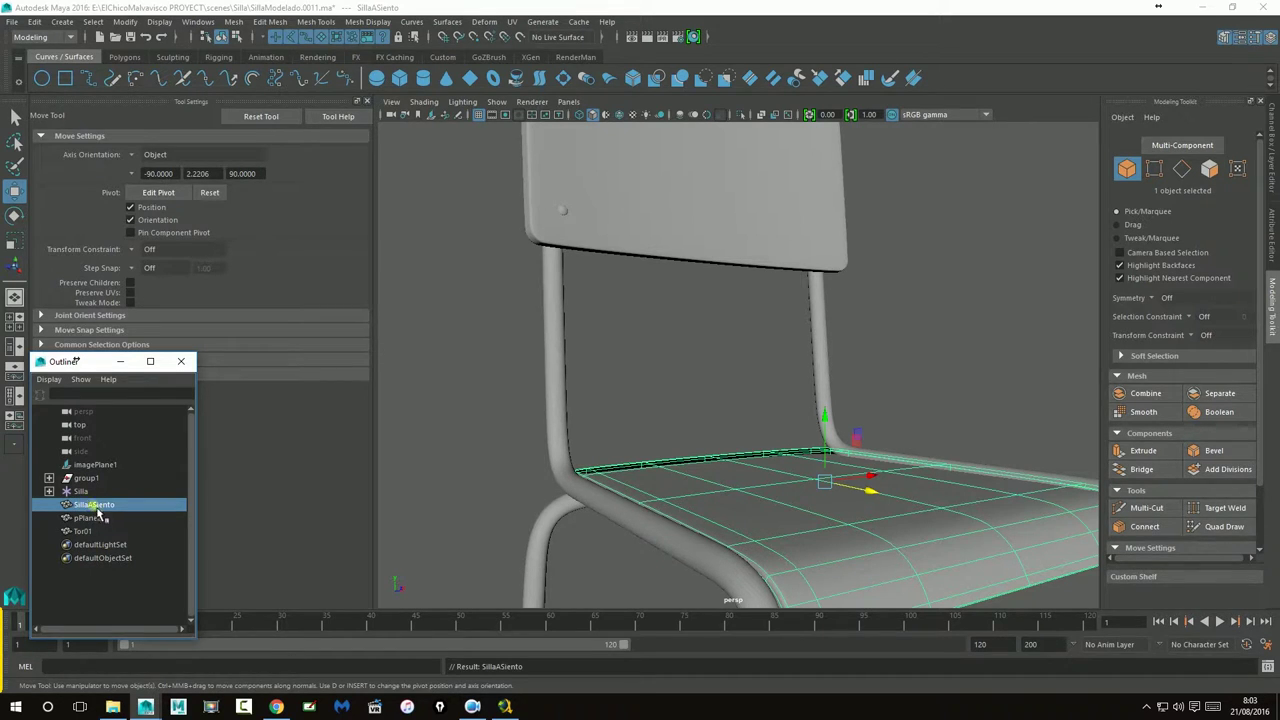
{"action": "double_click", "coordinate": [97, 505]}
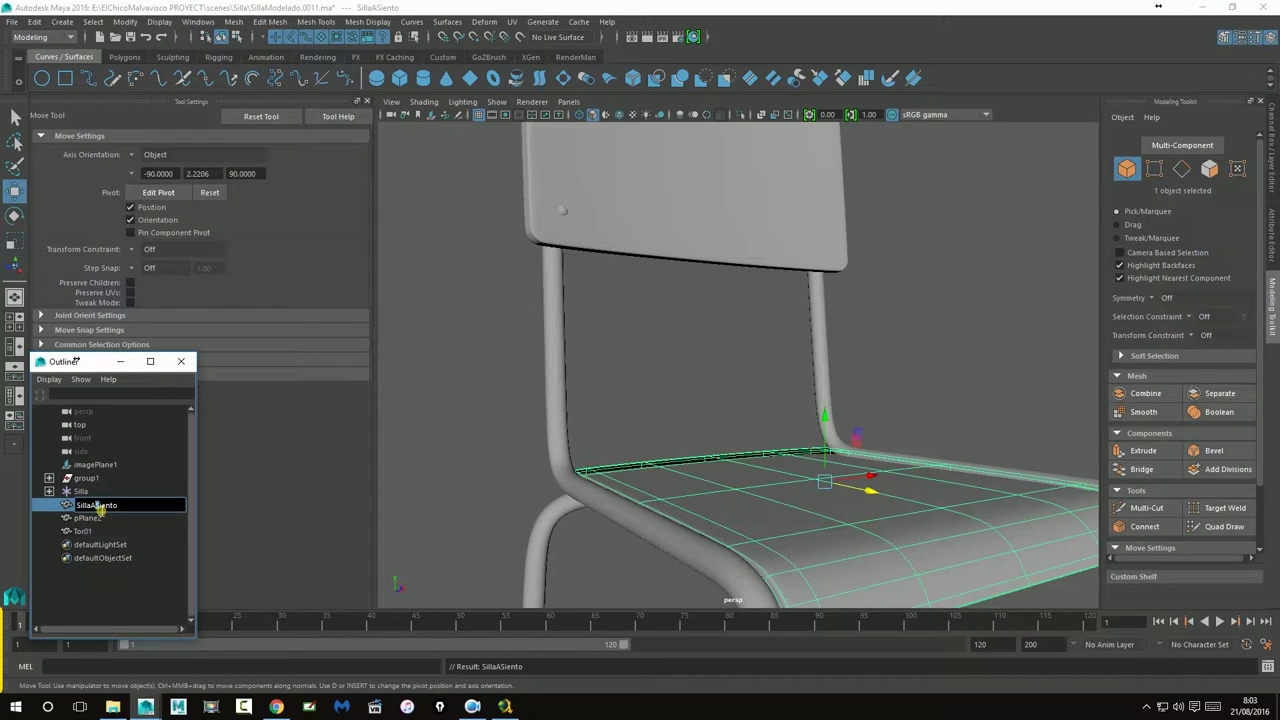
{"action": "key", "text": "Return"}
{"action": "double_click", "coordinate": [100, 519]}
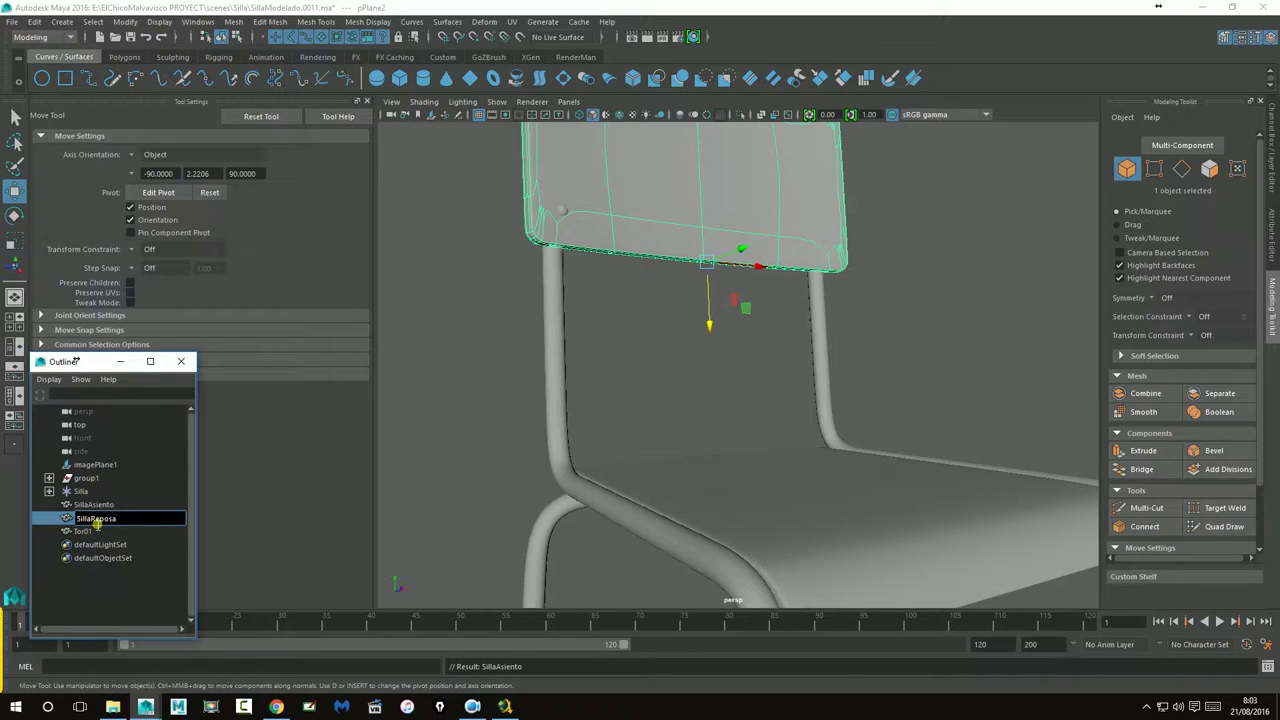
{"action": "key", "text": "Return"}
Parent SillaAsiento and SillaReposa under the Silla group in the Outliner, then collapse it
{"action": "left_click", "coordinate": [620, 332]}
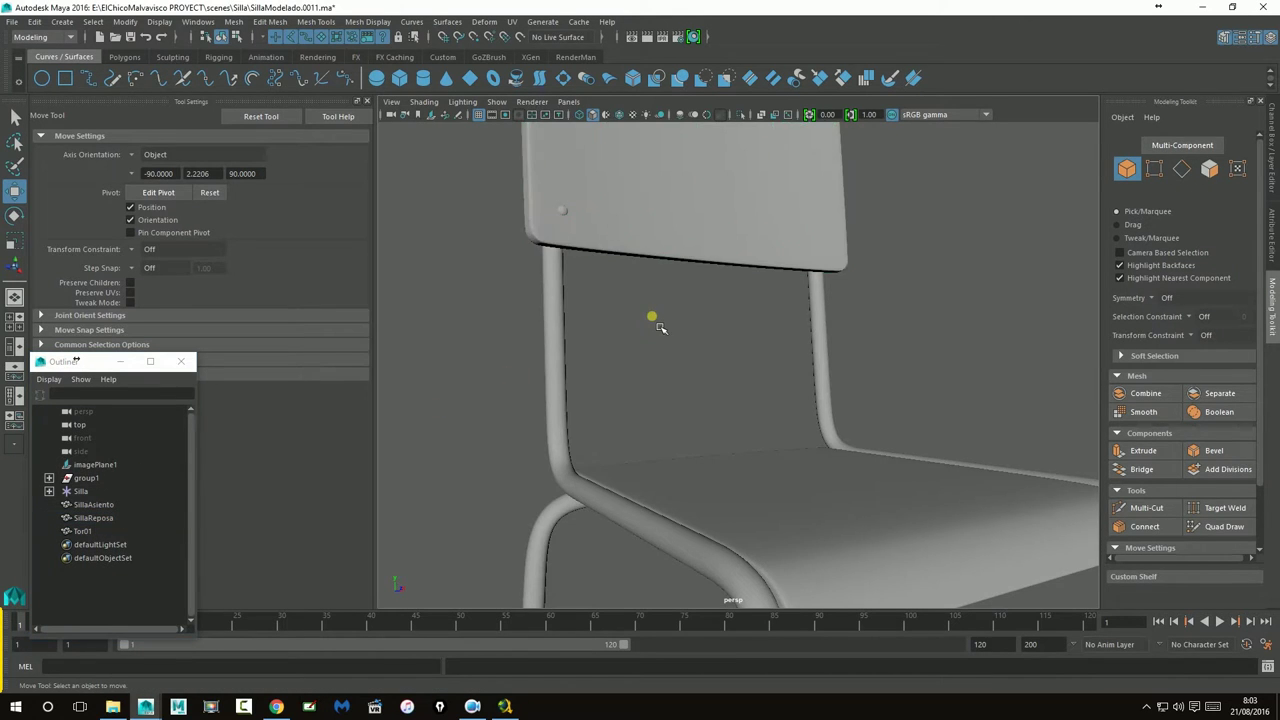
{"action": "scroll", "coordinate": [667, 335], "scroll_direction": "down", "scroll_amount": 5}
{"action": "left_click", "coordinate": [97, 531]}
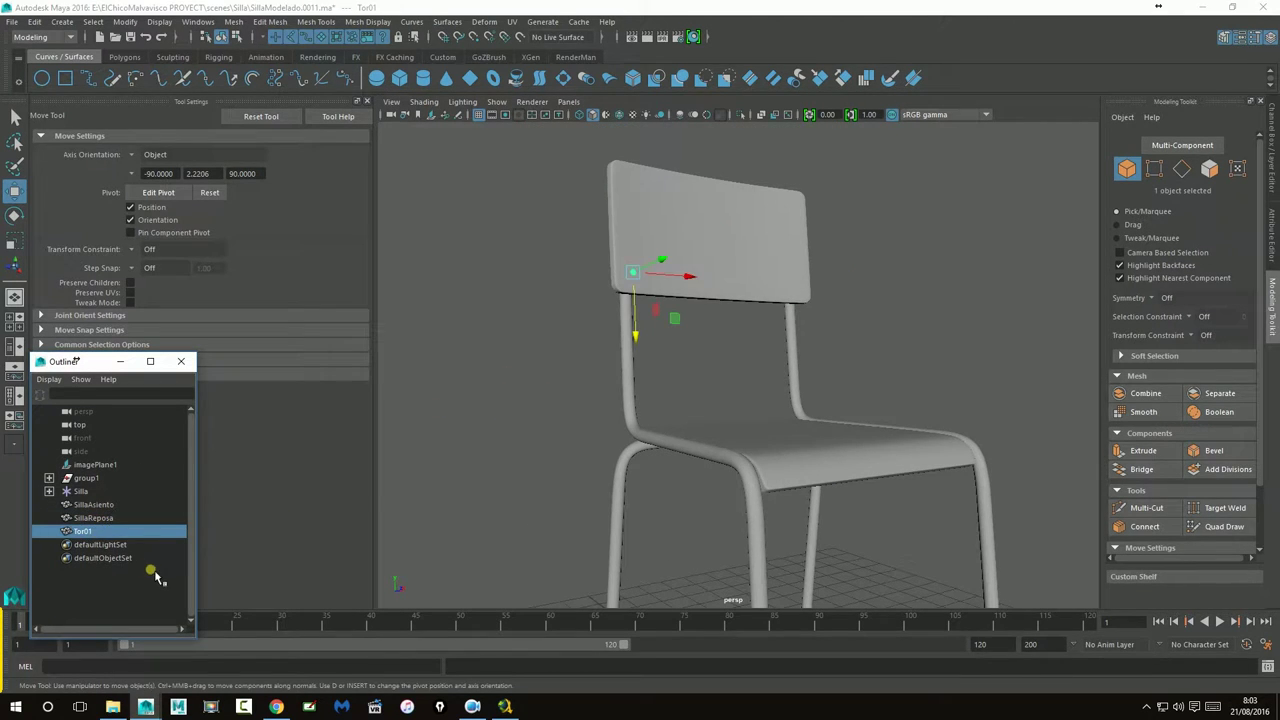
{"action": "left_click", "coordinate": [90, 505]}
{"action": "left_click", "coordinate": [95, 518], "text": "shift"}
{"action": "left_click", "coordinate": [49, 491]}
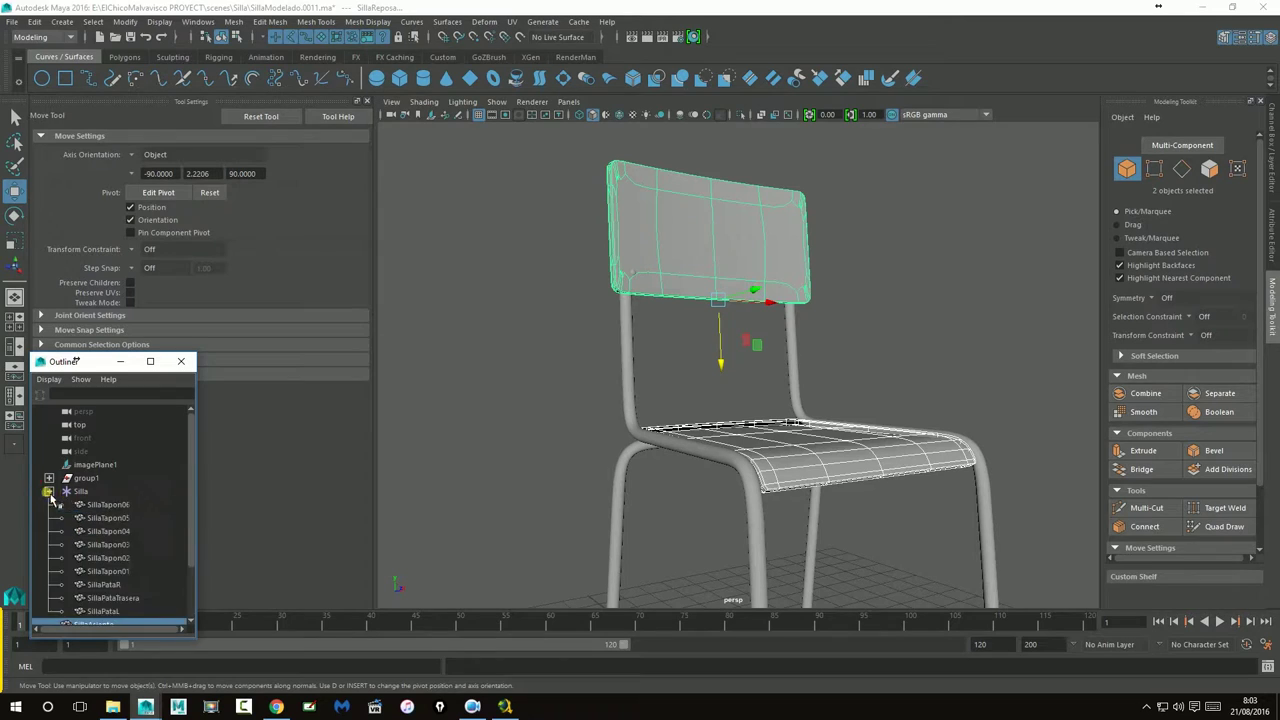
{"action": "scroll", "coordinate": [100, 458], "scroll_direction": "down", "scroll_amount": 2}
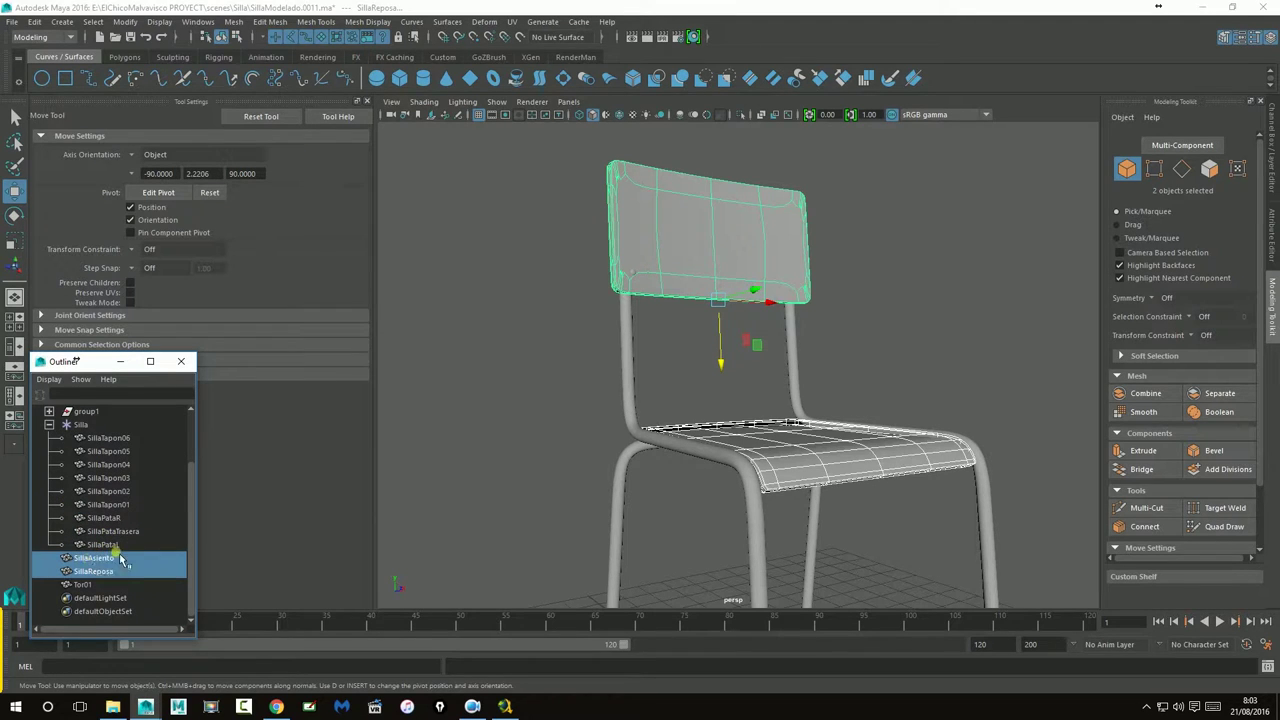
{"action": "left_click", "coordinate": [88, 568]}
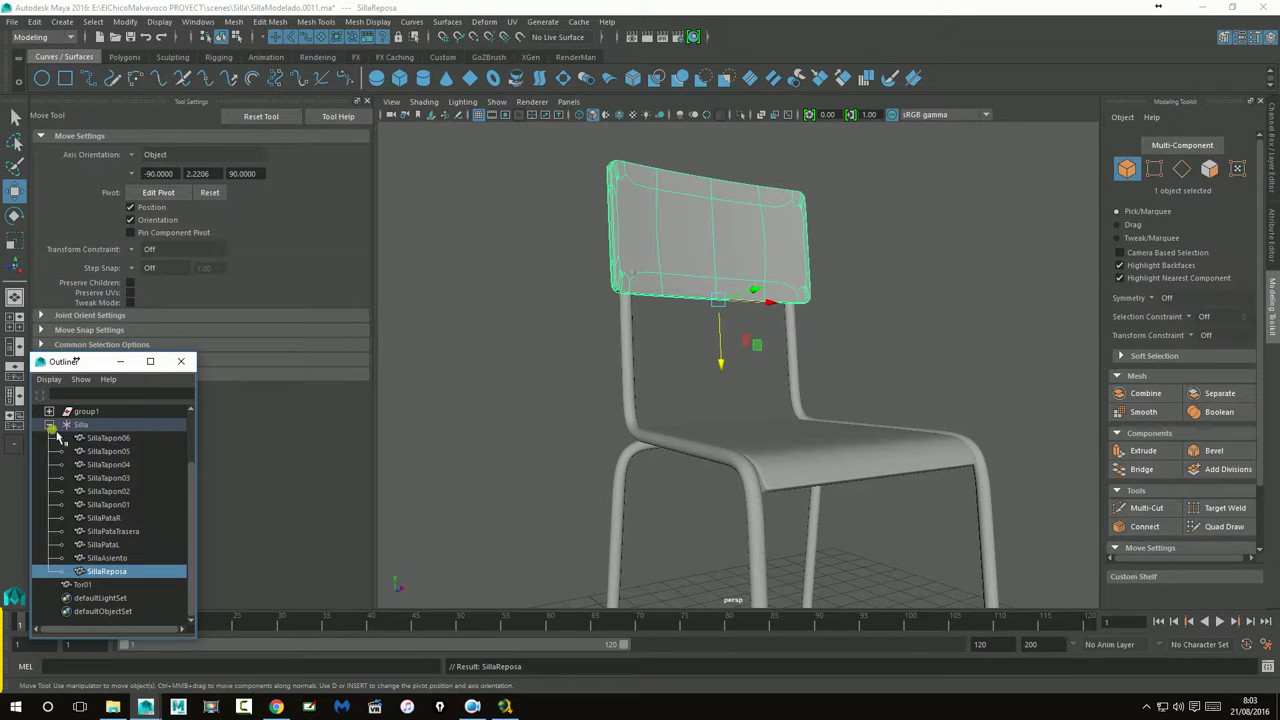
{"action": "left_click", "coordinate": [50, 425]}
{"action": "mouse_move", "coordinate": [858, 487]}
{"action": "left_mouse_down", "text": "alt"}
{"action": "mouse_move", "coordinate": [886, 400]}
{"action": "mouse_move", "coordinate": [737, 394]}
{"action": "mouse_move", "coordinate": [719, 481]}
{"action": "left_mouse_up", "text": "alt"}
Duplicate Tor01 with Ctrl+D and raise the copy toward the backrest top
{"action": "left_click", "coordinate": [862, 292]}
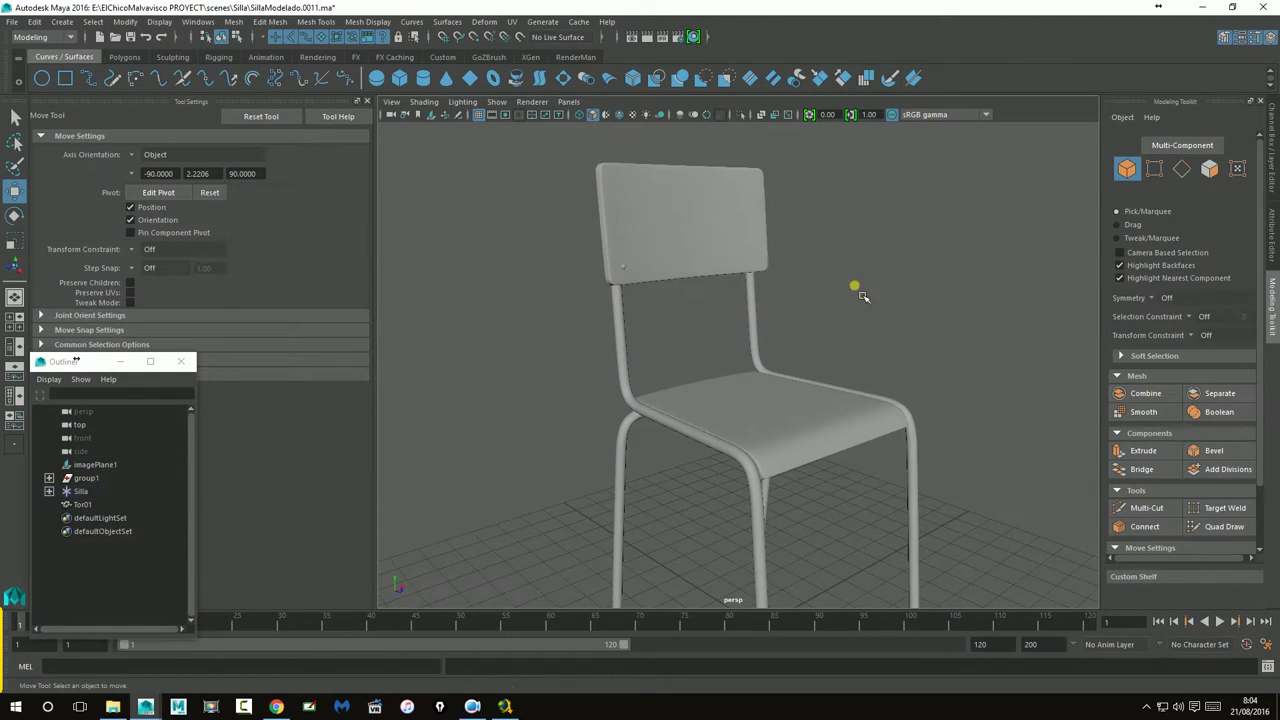
{"action": "left_click", "coordinate": [80, 504]}
{"action": "left_click", "coordinate": [629, 356]}
{"action": "key", "text": "ctrl+d"}
{"action": "left_click_drag", "start_coordinate": [640, 346], "coordinate": [632, 270]}
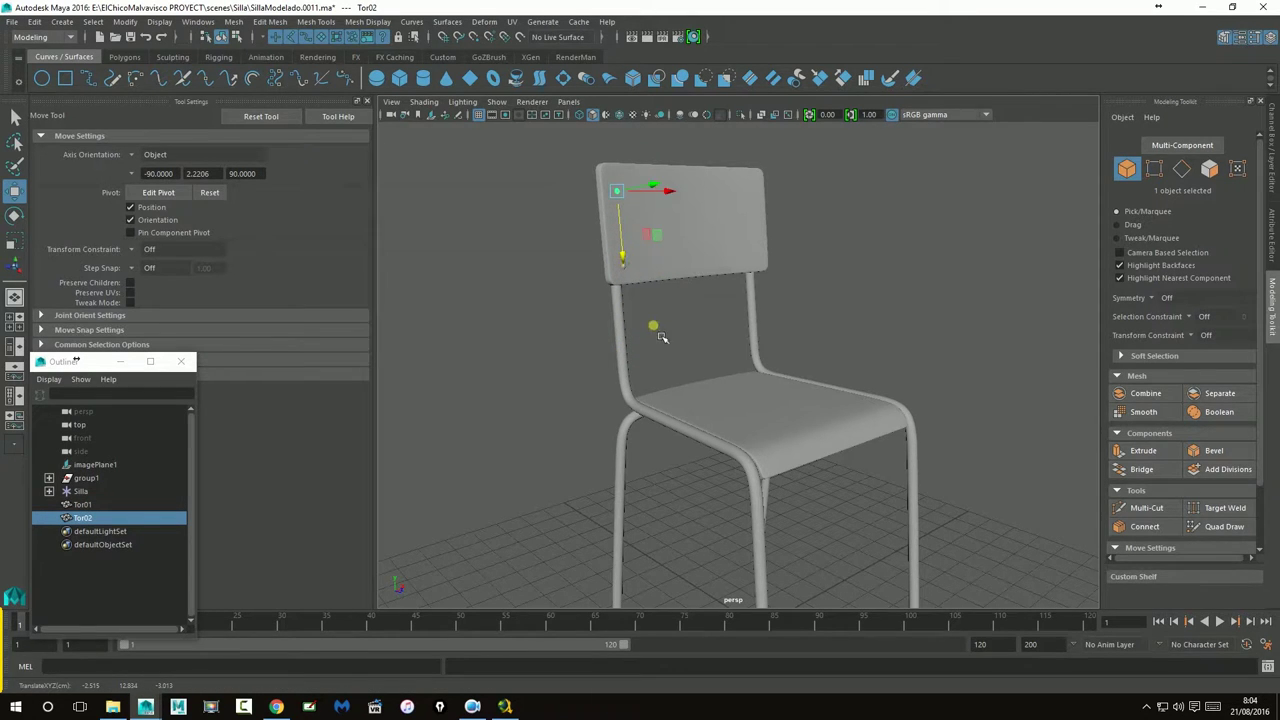
Try sliding the rivet up along world Y in the side view, then undo it
{"action": "key", "text": "space"}
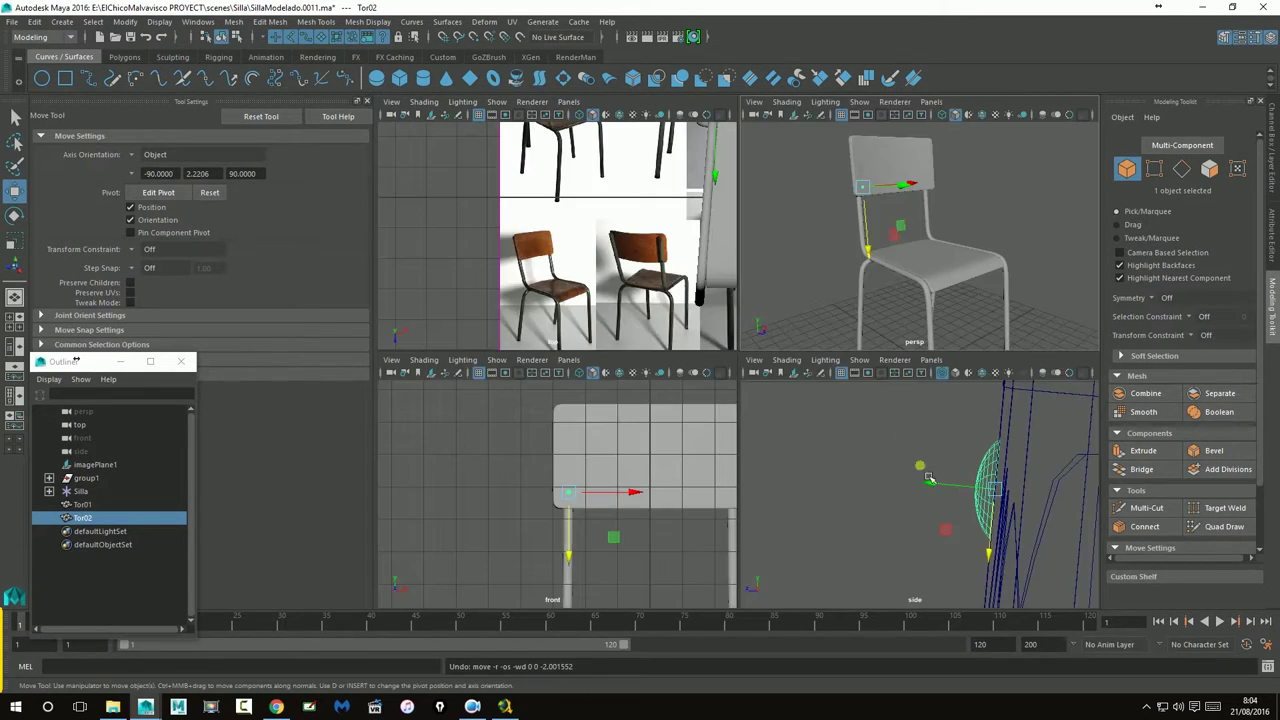
{"action": "key", "text": "space"}
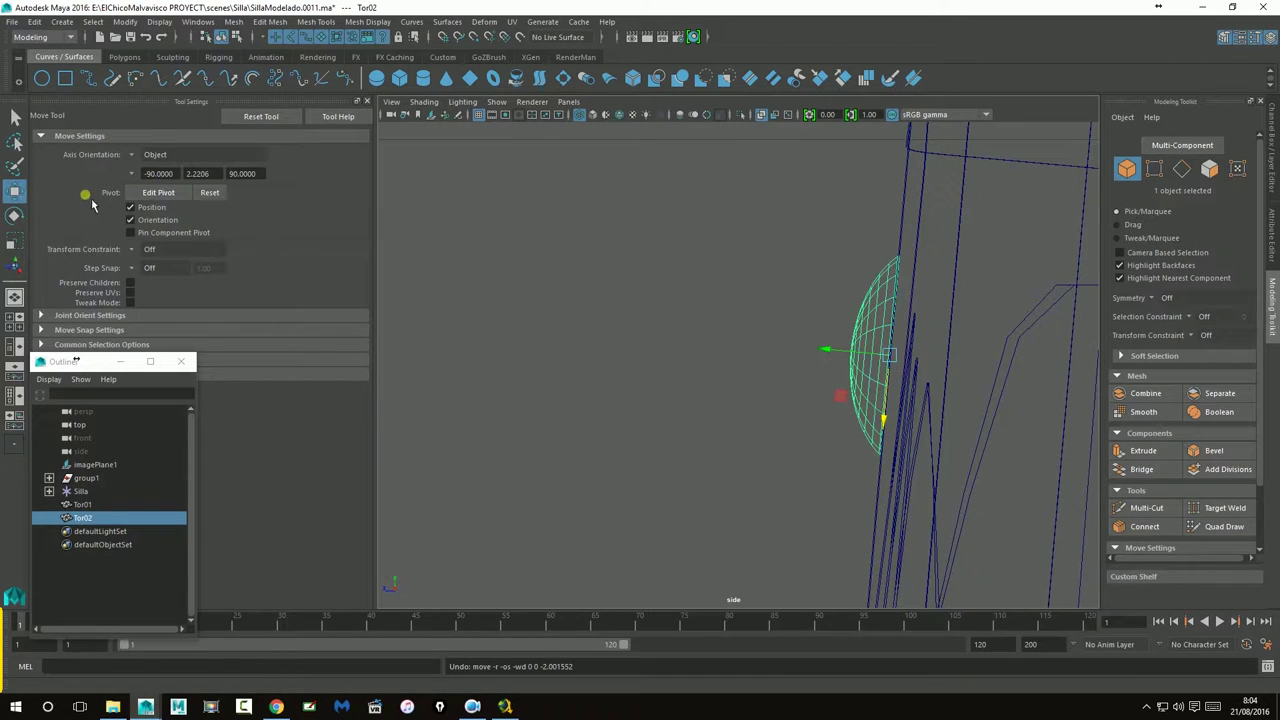
{"action": "left_click", "coordinate": [150, 155]}
{"action": "left_click", "coordinate": [157, 172]}
{"action": "mouse_move", "coordinate": [891, 289]}
{"action": "middle_mouse_down"}
{"action": "mouse_move", "coordinate": [901, 101]}
{"action": "mouse_move", "coordinate": [894, 166]}
{"action": "middle_mouse_up"}
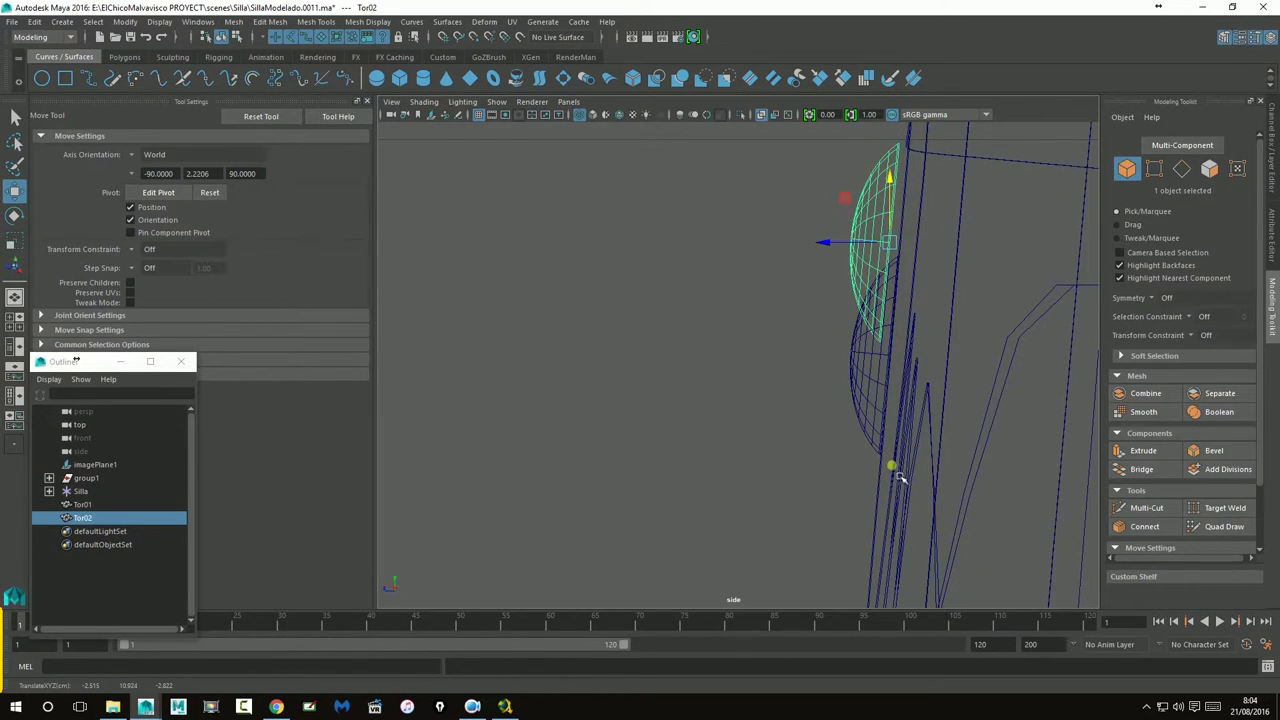
{"action": "scroll", "coordinate": [886, 434], "scroll_direction": "down", "scroll_amount": 5}
{"action": "scroll", "coordinate": [882, 428], "scroll_direction": "up", "scroll_amount": 3}
{"action": "key", "text": "ctrl+z"}
Switch back to Object axes and slide Tor02 up along the slanted backrest
{"action": "left_click", "coordinate": [145, 156]}
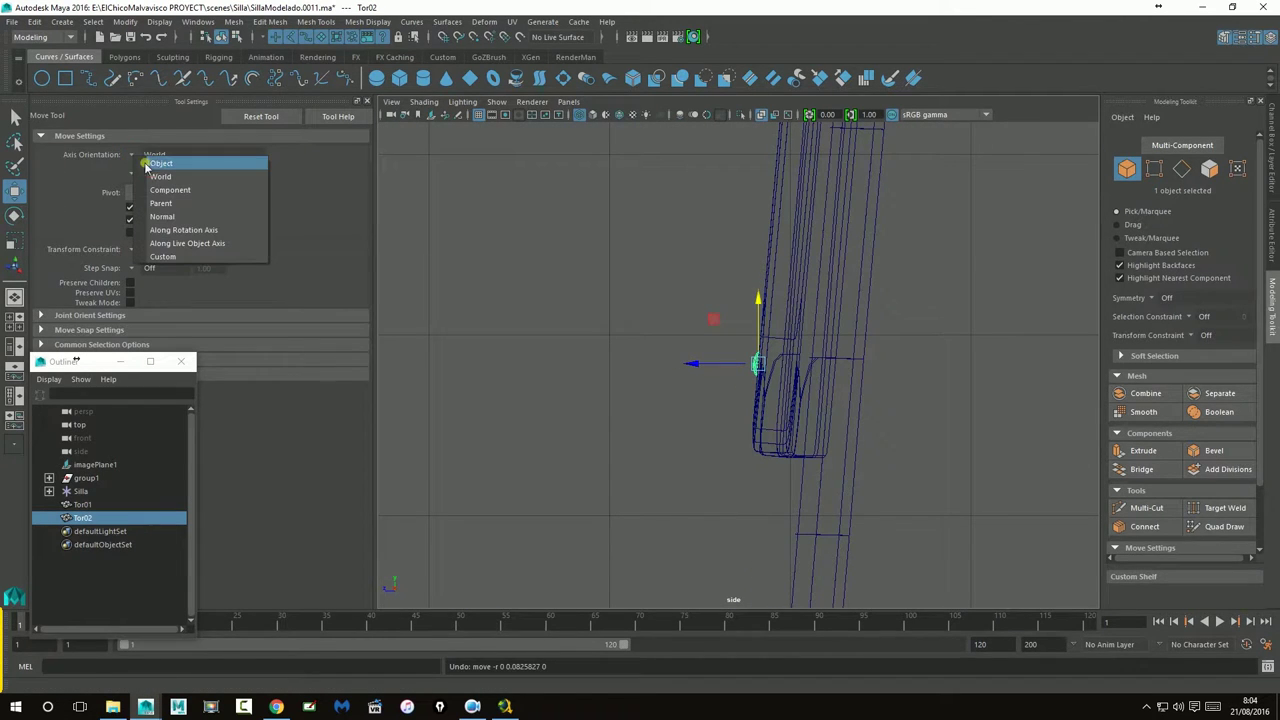
{"action": "left_click", "coordinate": [153, 167]}
{"action": "scroll", "coordinate": [812, 440], "scroll_direction": "up", "scroll_amount": 2}
{"action": "scroll", "coordinate": [805, 440], "scroll_direction": "up", "scroll_amount": 2}
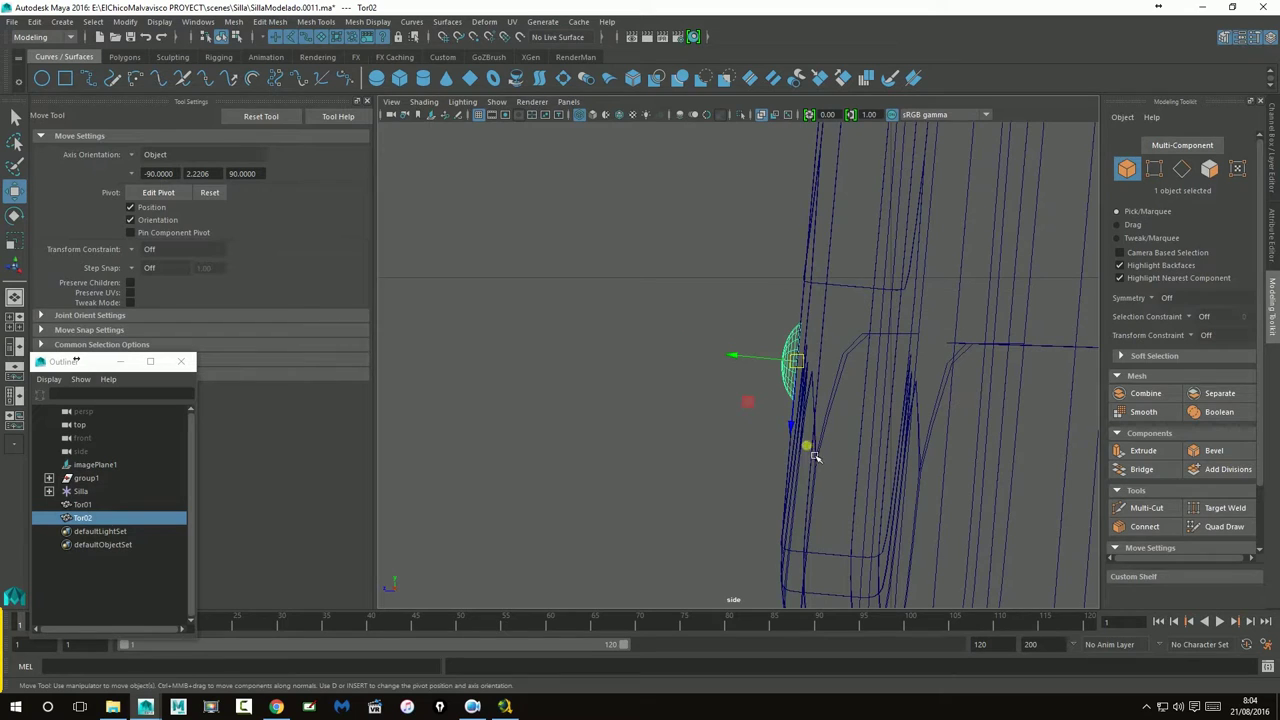
{"action": "left_click_drag", "start_coordinate": [791, 423], "coordinate": [814, 234]}
{"action": "middle_click_drag", "start_coordinate": [814, 234], "coordinate": [791, 482], "text": "alt"}
{"action": "left_click_drag", "start_coordinate": [785, 483], "coordinate": [826, 240]}
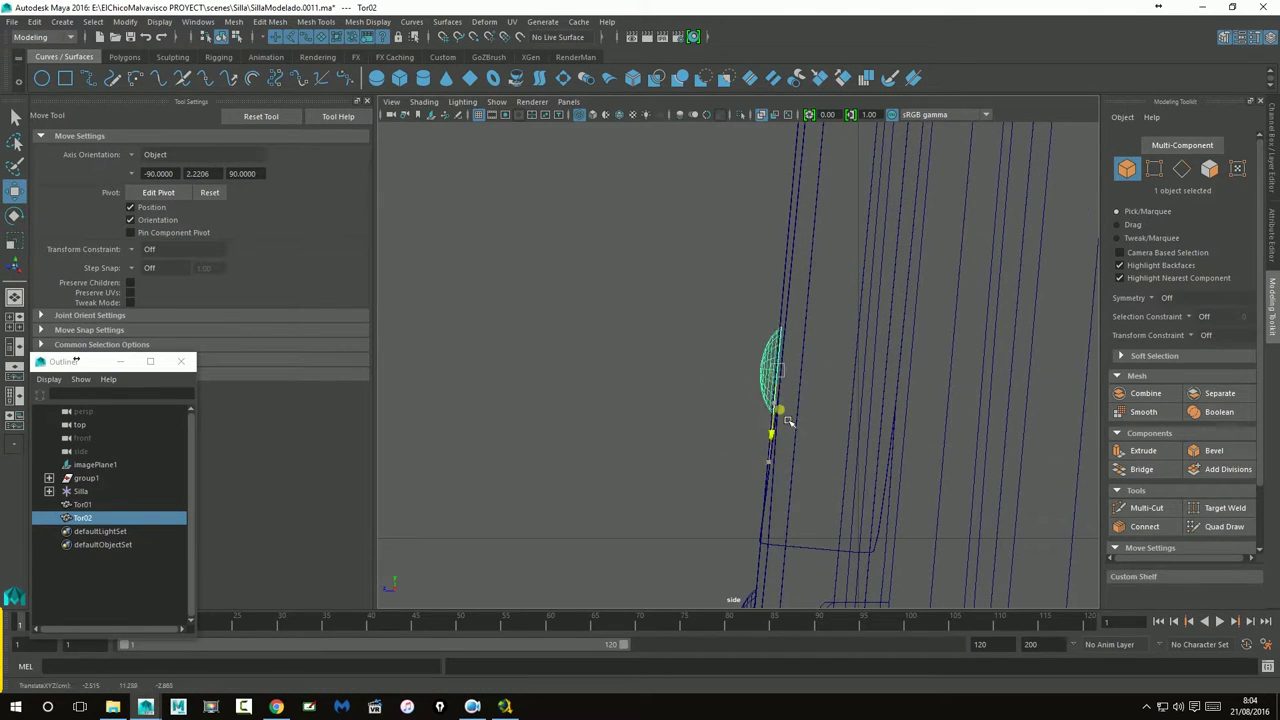
{"action": "middle_click_drag", "start_coordinate": [830, 261], "coordinate": [787, 534], "text": "alt"}
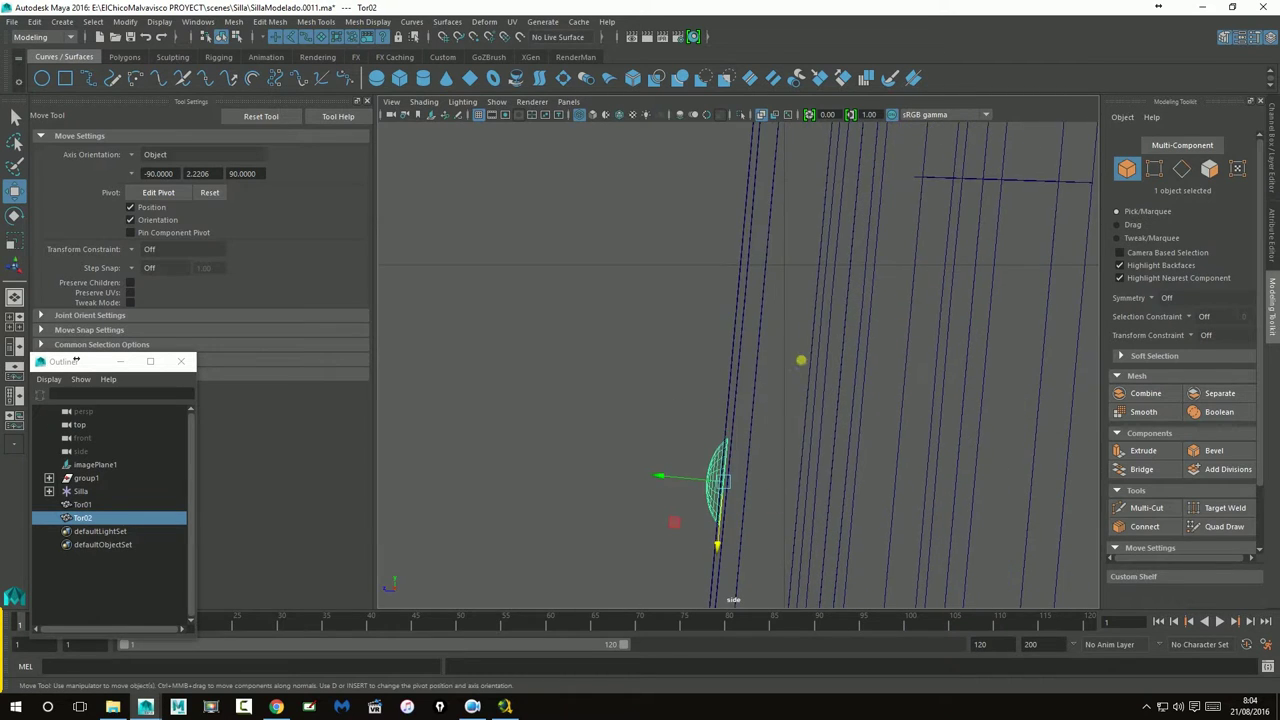
{"action": "key", "text": "space"}
{"action": "key", "text": "space"}
Nudge the top rivet Tor02 up into place on the backrest
{"action": "middle_click_drag", "start_coordinate": [686, 297], "coordinate": [711, 417], "text": "alt"}
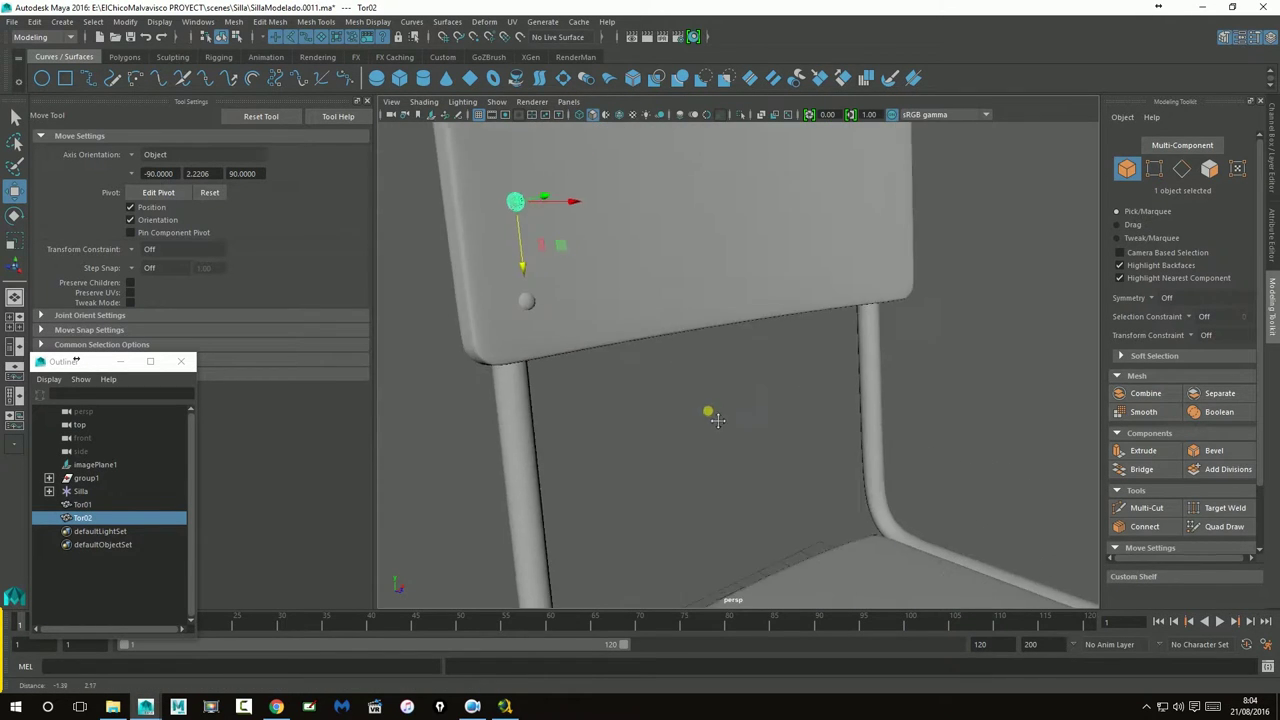
{"action": "left_click_drag", "start_coordinate": [711, 417], "coordinate": [680, 420], "text": "alt"}
{"action": "mouse_move", "coordinate": [612, 389]}
{"action": "left_mouse_down"}
{"action": "mouse_move", "coordinate": [578, 212]}
{"action": "mouse_move", "coordinate": [699, 509]}
{"action": "mouse_move", "coordinate": [637, 489]}
{"action": "left_mouse_up"}
{"action": "mouse_move", "coordinate": [757, 474]}
{"action": "left_mouse_down", "text": "alt"}
{"action": "mouse_move", "coordinate": [654, 494]}
{"action": "mouse_move", "coordinate": [661, 507]}
{"action": "left_mouse_up", "text": "alt"}
{"action": "left_click_drag", "start_coordinate": [518, 410], "coordinate": [518, 368]}
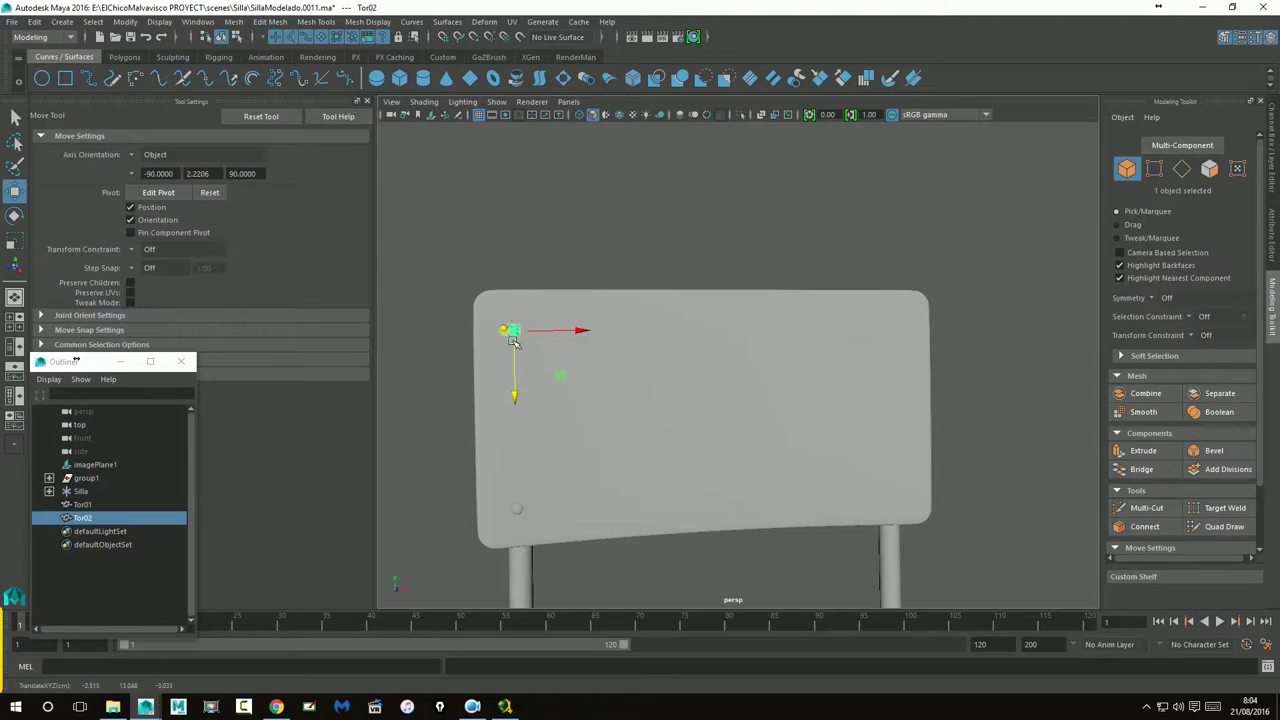
Duplicate Tor02 and Tor01 and move the copies to the backrest's right side
{"action": "left_click", "coordinate": [670, 207]}
{"action": "left_click_drag", "start_coordinate": [737, 245], "coordinate": [734, 249], "text": "alt"}
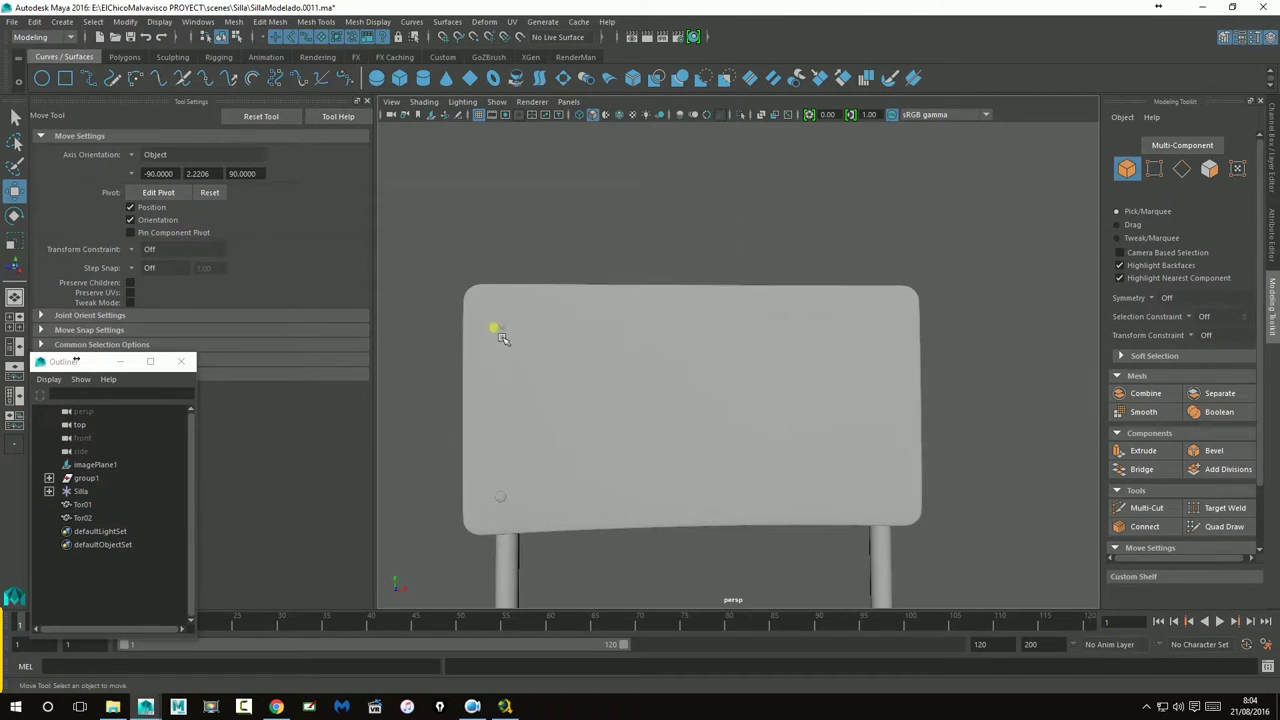
{"action": "left_click", "coordinate": [500, 324]}
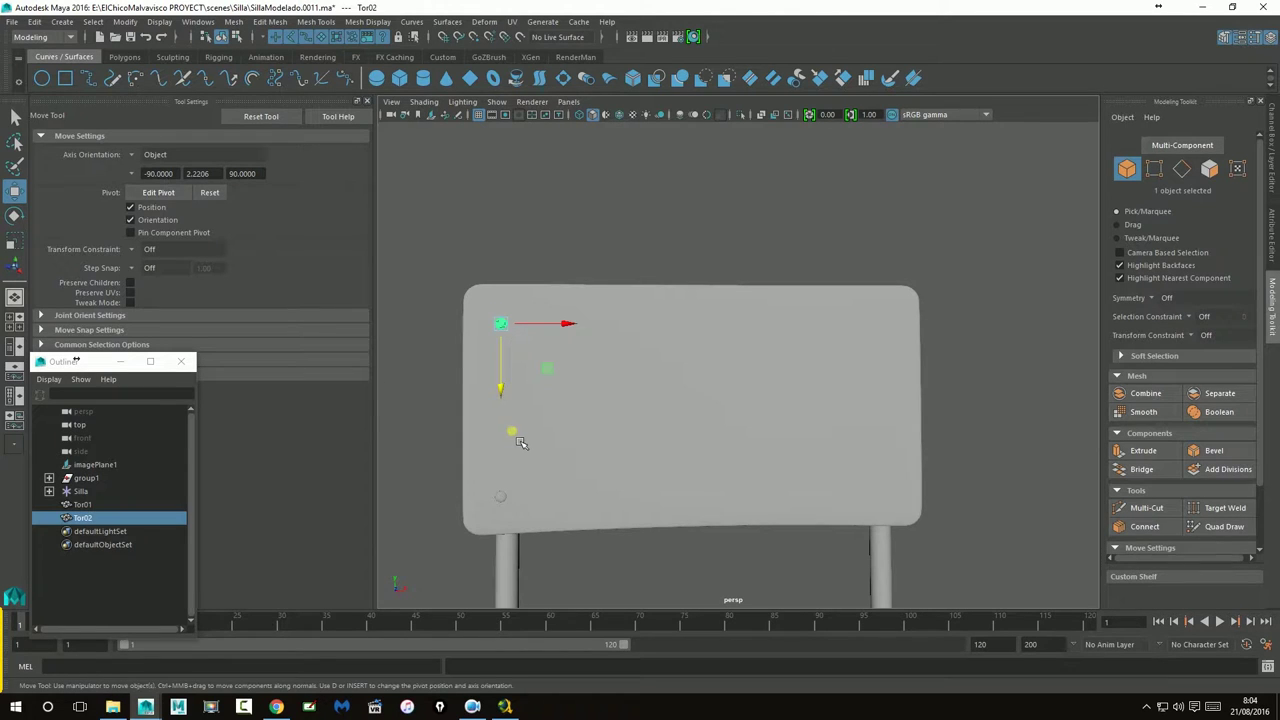
{"action": "left_click", "coordinate": [511, 507], "text": "shift"}
{"action": "key", "text": "ctrl+d"}
{"action": "left_click_drag", "start_coordinate": [566, 495], "coordinate": [951, 496]}
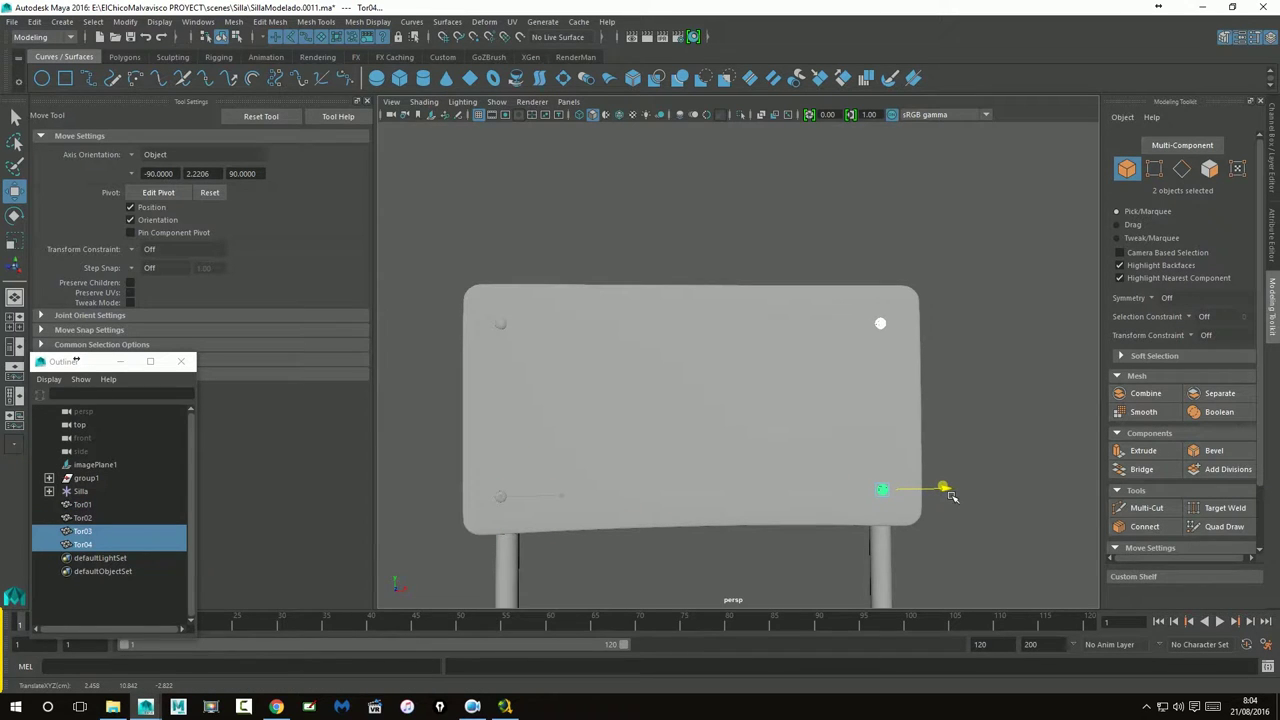
In the maximised front view, nudge the right-side rivets Tor03 and Tor04 slightly right
{"action": "key", "text": "space"}
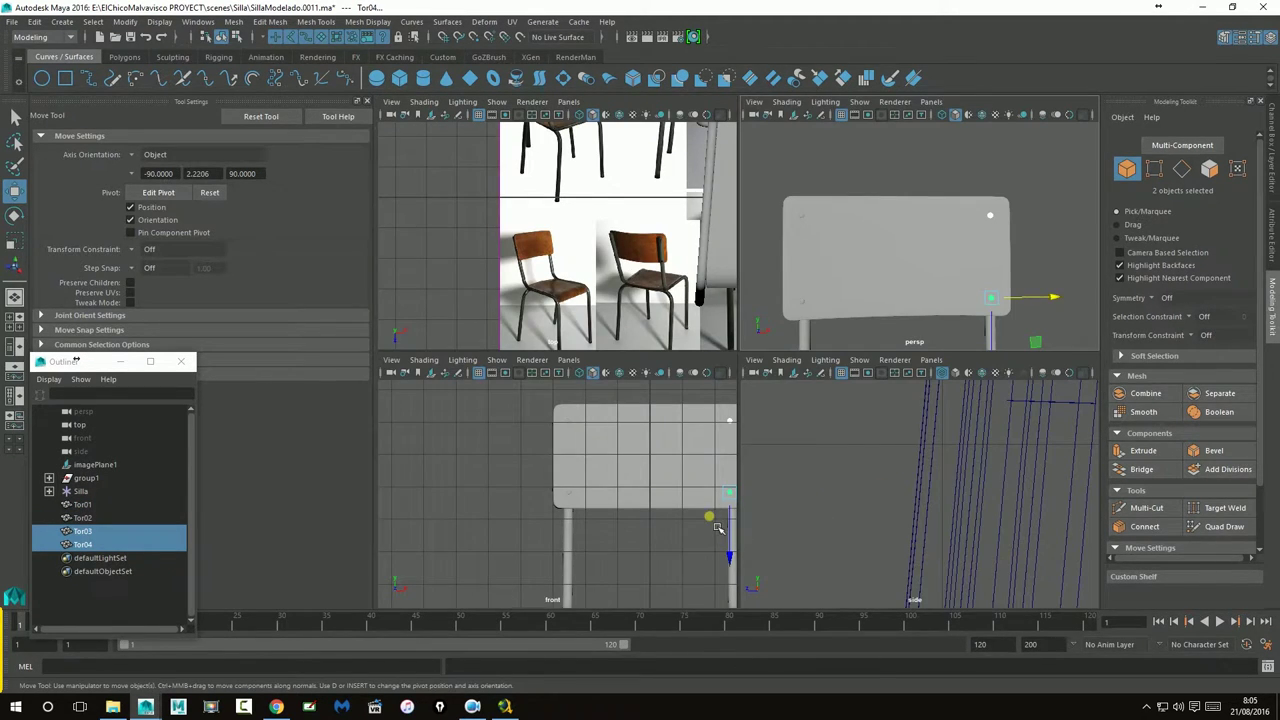
{"action": "key", "text": "space"}
{"action": "middle_click_drag", "start_coordinate": [989, 382], "coordinate": [655, 451], "text": "alt"}
{"action": "left_click_drag", "start_coordinate": [818, 438], "coordinate": [822, 440]}
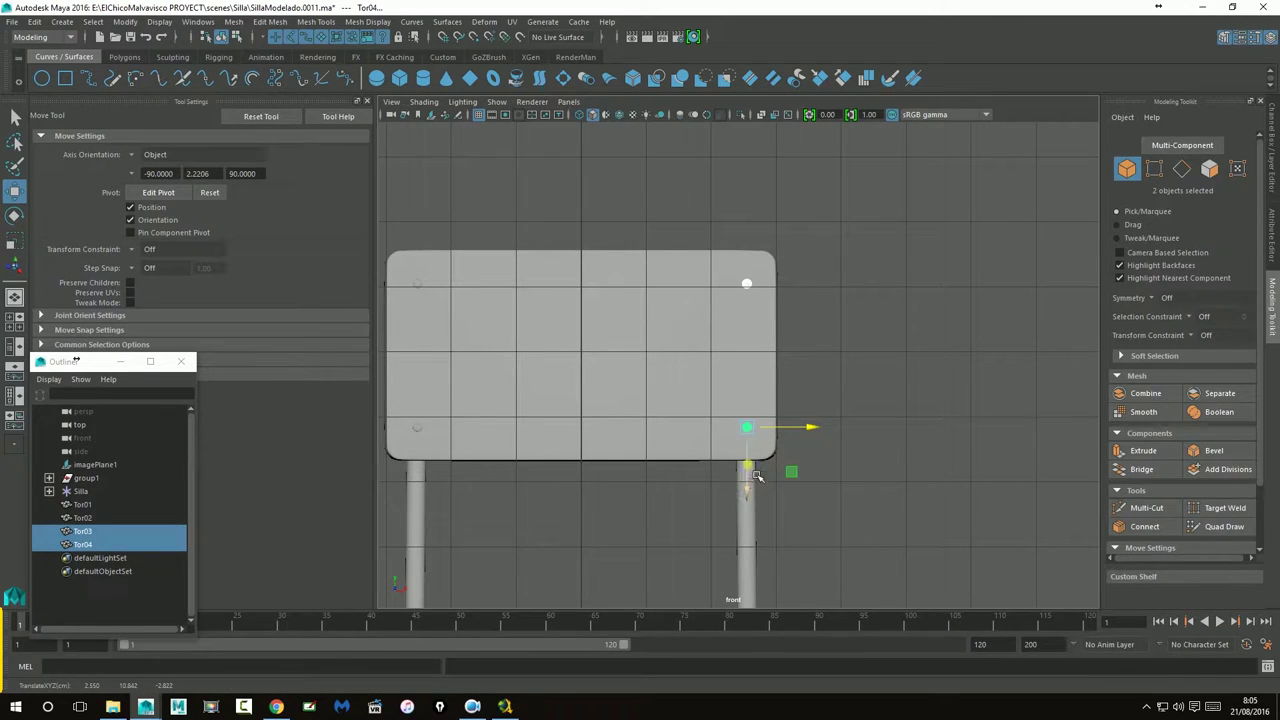
{"action": "left_click", "coordinate": [847, 437]}
{"action": "scroll", "coordinate": [770, 340], "scroll_direction": "down", "scroll_amount": 2}
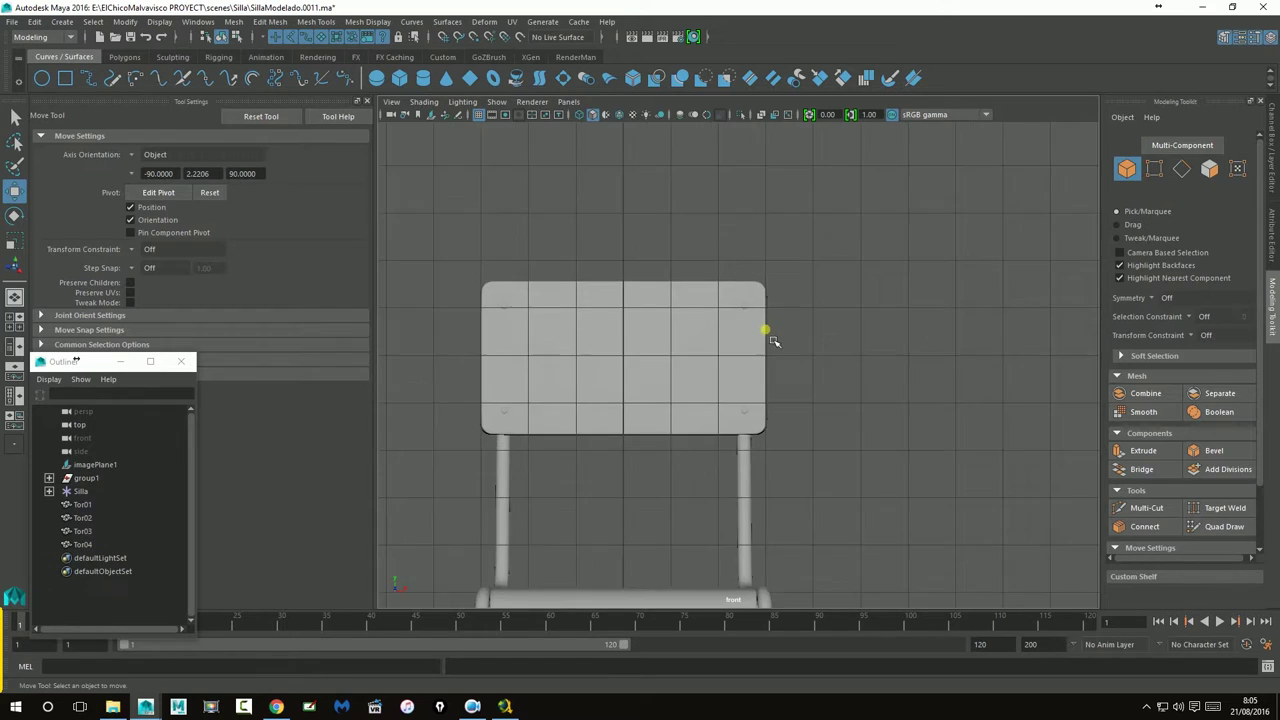
{"action": "scroll", "coordinate": [785, 380], "scroll_direction": "up", "scroll_amount": 1}
Orbit the chair to inspect the frame, seat, backrest and four rivets from behind and side
{"action": "key", "text": "space"}
{"action": "key", "text": "space"}
{"action": "mouse_move", "coordinate": [843, 357]}
{"action": "left_mouse_down", "text": "alt"}
{"action": "mouse_move", "coordinate": [757, 366]}
{"action": "mouse_move", "coordinate": [898, 504]}
{"action": "mouse_move", "coordinate": [837, 386]}
{"action": "mouse_move", "coordinate": [794, 397]}
{"action": "mouse_move", "coordinate": [851, 438]}
{"action": "mouse_move", "coordinate": [840, 443]}
{"action": "mouse_move", "coordinate": [920, 434]}
{"action": "mouse_move", "coordinate": [910, 437]}
{"action": "mouse_move", "coordinate": [837, 383]}
{"action": "mouse_move", "coordinate": [829, 360]}
{"action": "mouse_move", "coordinate": [863, 328]}
{"action": "mouse_move", "coordinate": [935, 356]}
{"action": "mouse_move", "coordinate": [822, 358]}
{"action": "left_mouse_up", "text": "alt"}
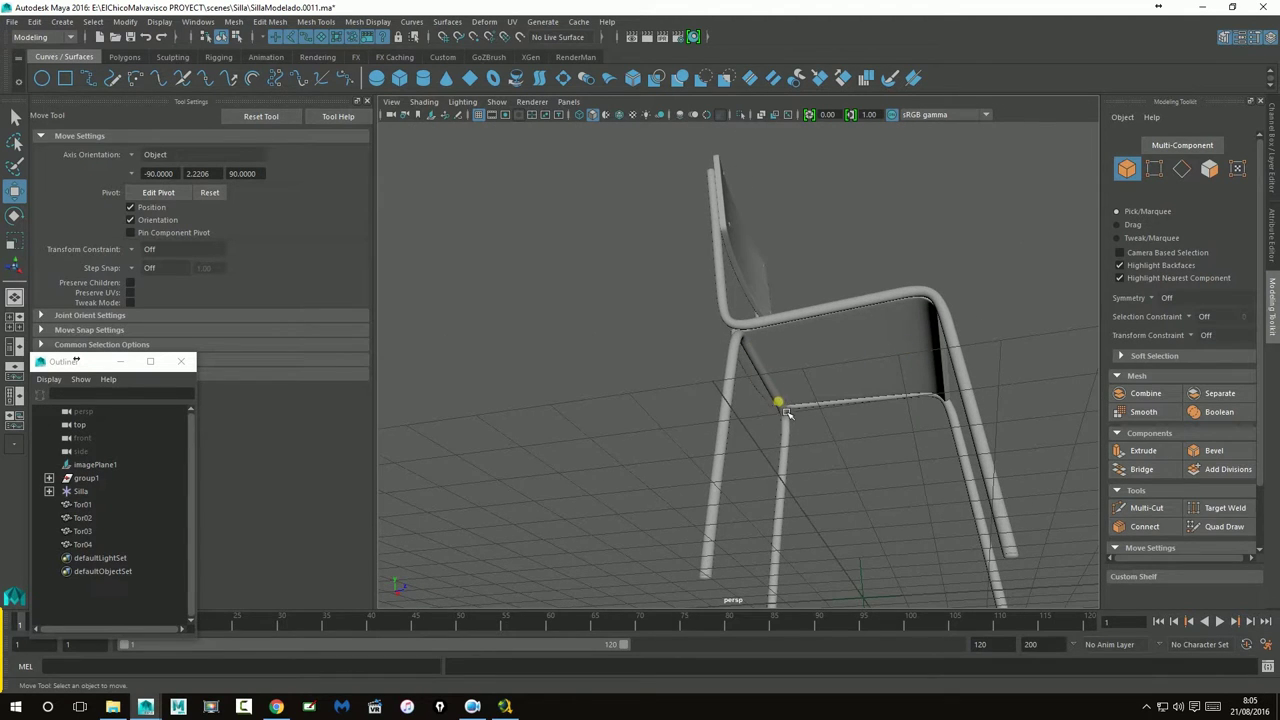
{"action": "mouse_move", "coordinate": [894, 443]}
{"action": "left_mouse_down", "text": "alt"}
{"action": "mouse_move", "coordinate": [931, 449]}
{"action": "mouse_move", "coordinate": [989, 374]}
{"action": "left_mouse_up", "text": "alt"}
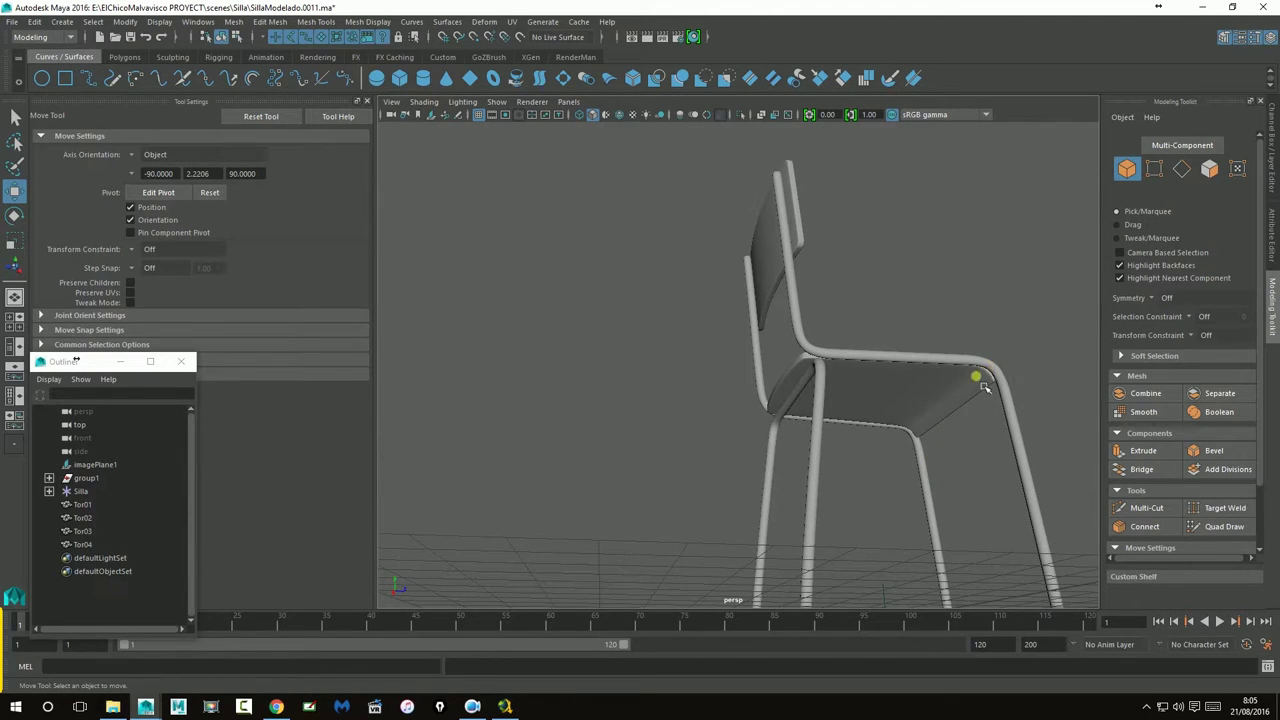
{"action": "mouse_move", "coordinate": [906, 423]}
{"action": "left_mouse_down", "text": "alt"}
{"action": "mouse_move", "coordinate": [880, 451]}
{"action": "mouse_move", "coordinate": [880, 476]}
{"action": "left_mouse_up", "text": "alt"}
{"action": "key", "text": "space"}
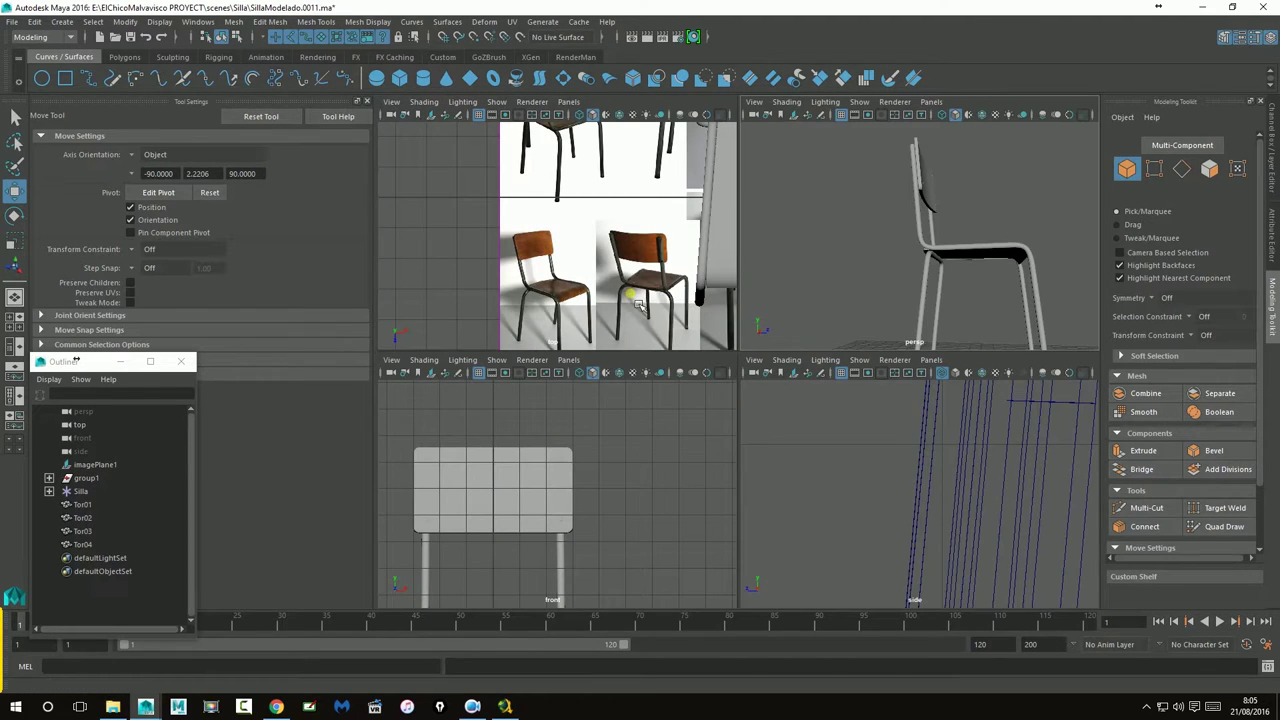
Maximise the top view and set Show to None, then Image Planes only
{"action": "key", "text": "space"}
{"action": "mouse_move", "coordinate": [640, 305]}
{"action": "middle_mouse_down", "text": "alt"}
{"action": "mouse_move", "coordinate": [832, 360]}
{"action": "mouse_move", "coordinate": [753, 419]}
{"action": "middle_mouse_up", "text": "alt"}
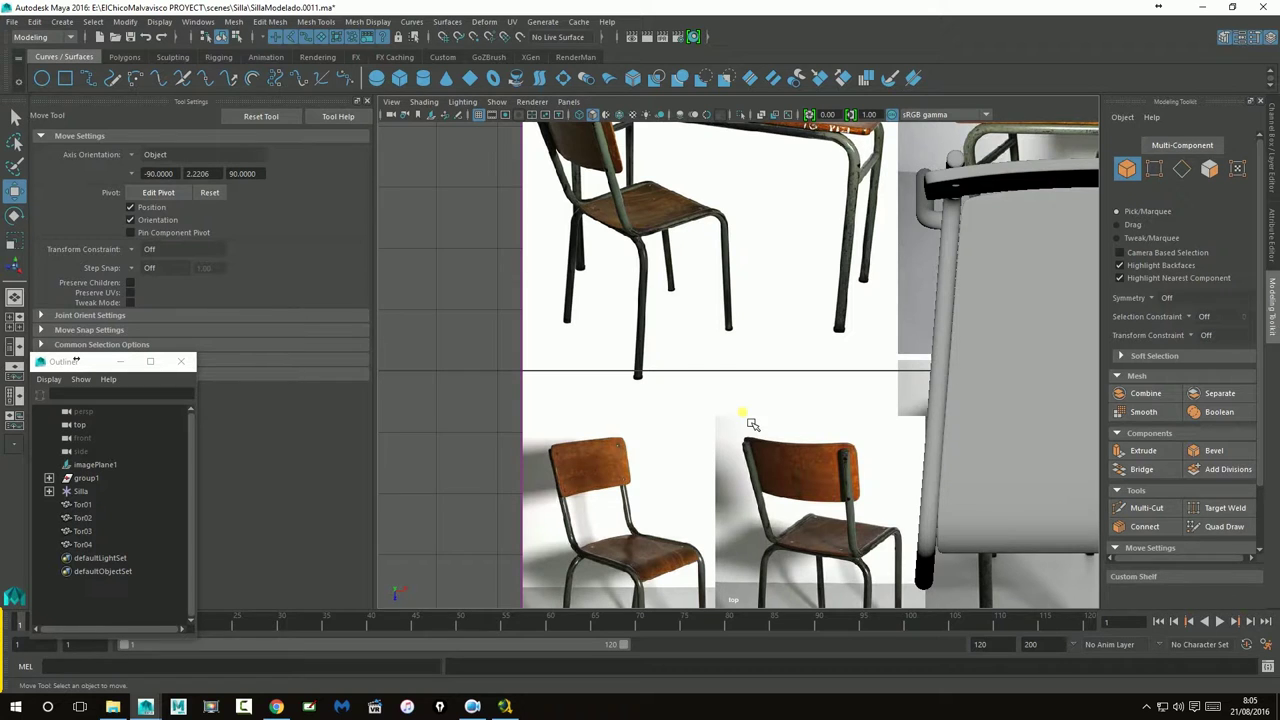
{"action": "scroll", "coordinate": [800, 329], "scroll_direction": "up", "scroll_amount": 2}
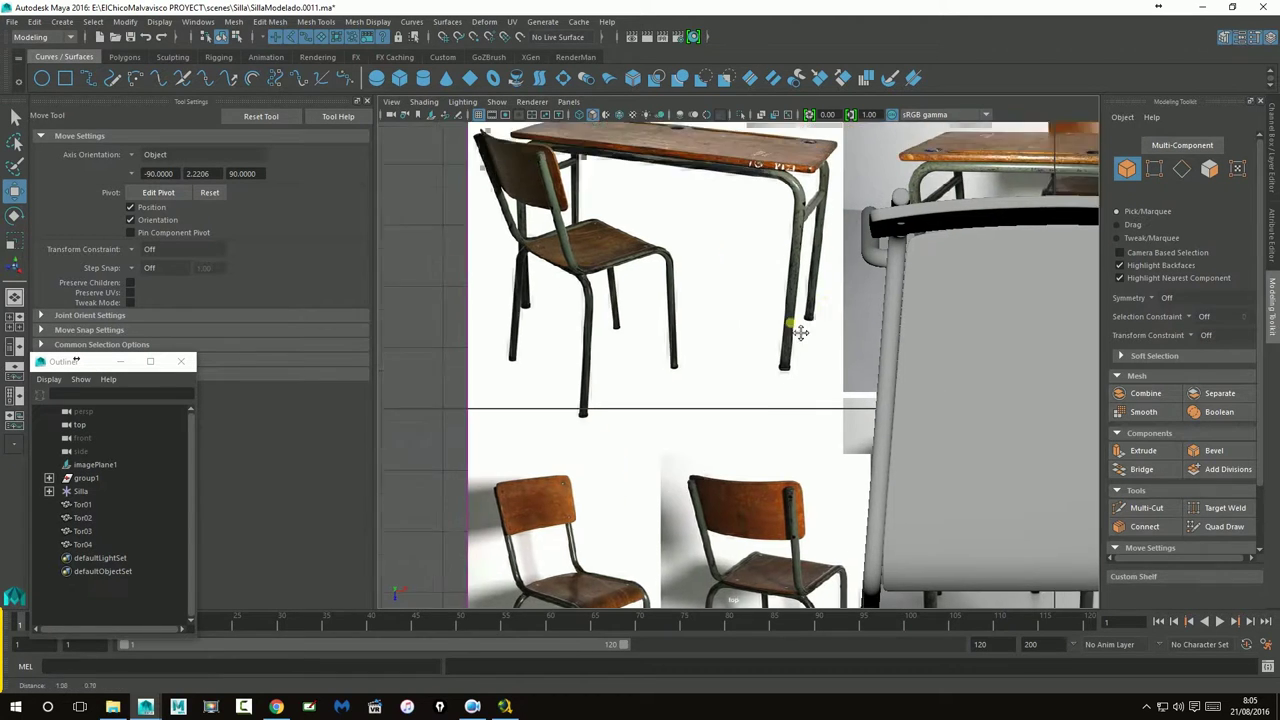
{"action": "scroll", "coordinate": [629, 434], "scroll_direction": "up", "scroll_amount": 3}
{"action": "scroll", "coordinate": [678, 381], "scroll_direction": "up", "scroll_amount": 2}
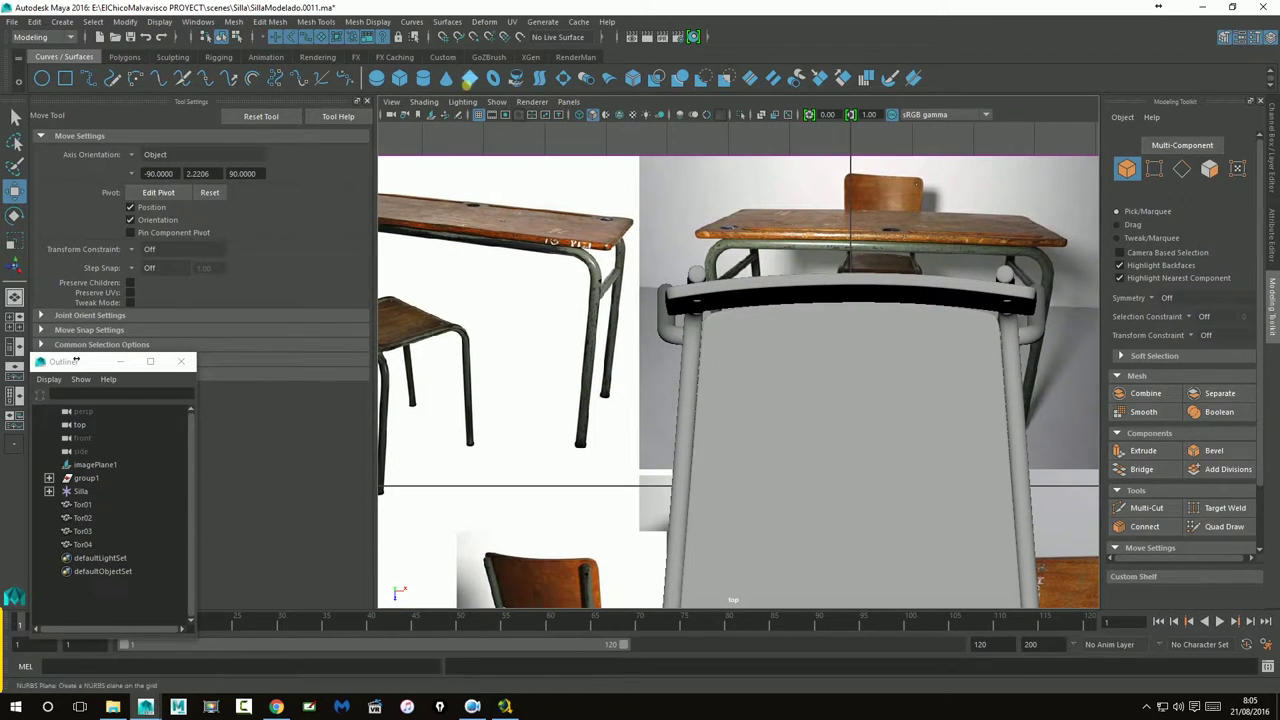
{"action": "left_click", "coordinate": [497, 101]}
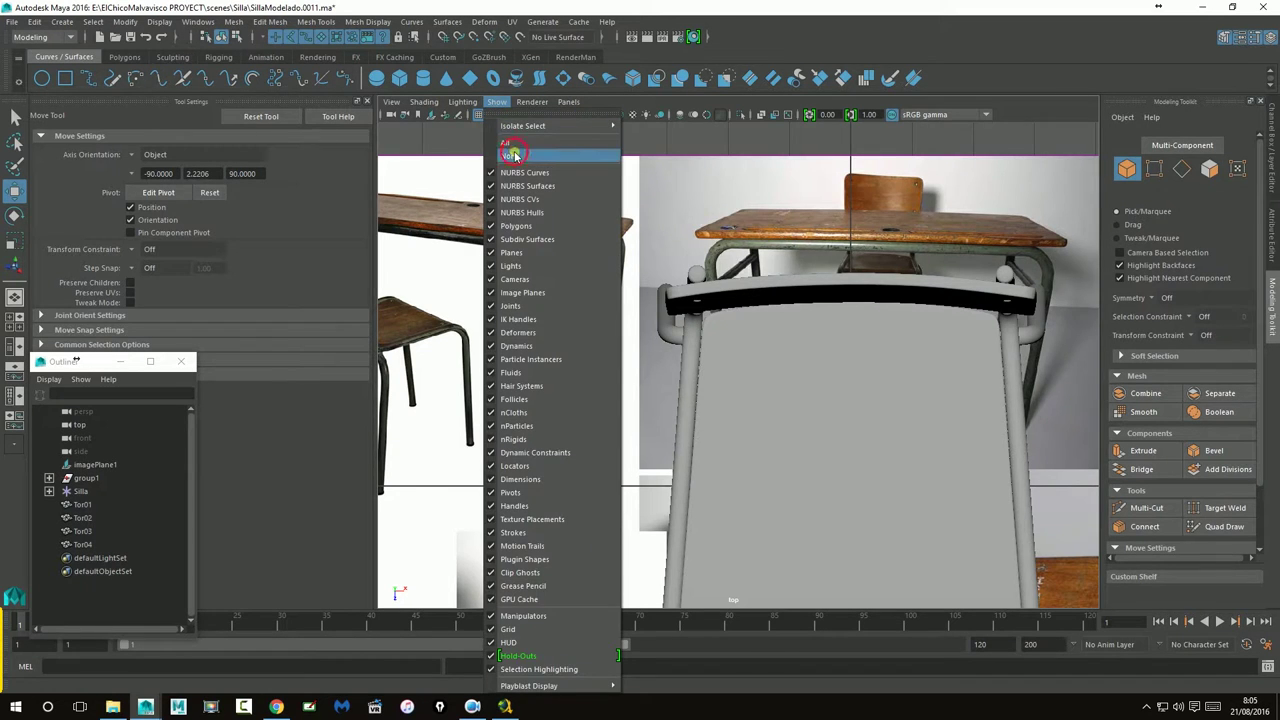
{"action": "left_click", "coordinate": [509, 155]}
{"action": "left_click", "coordinate": [497, 102]}
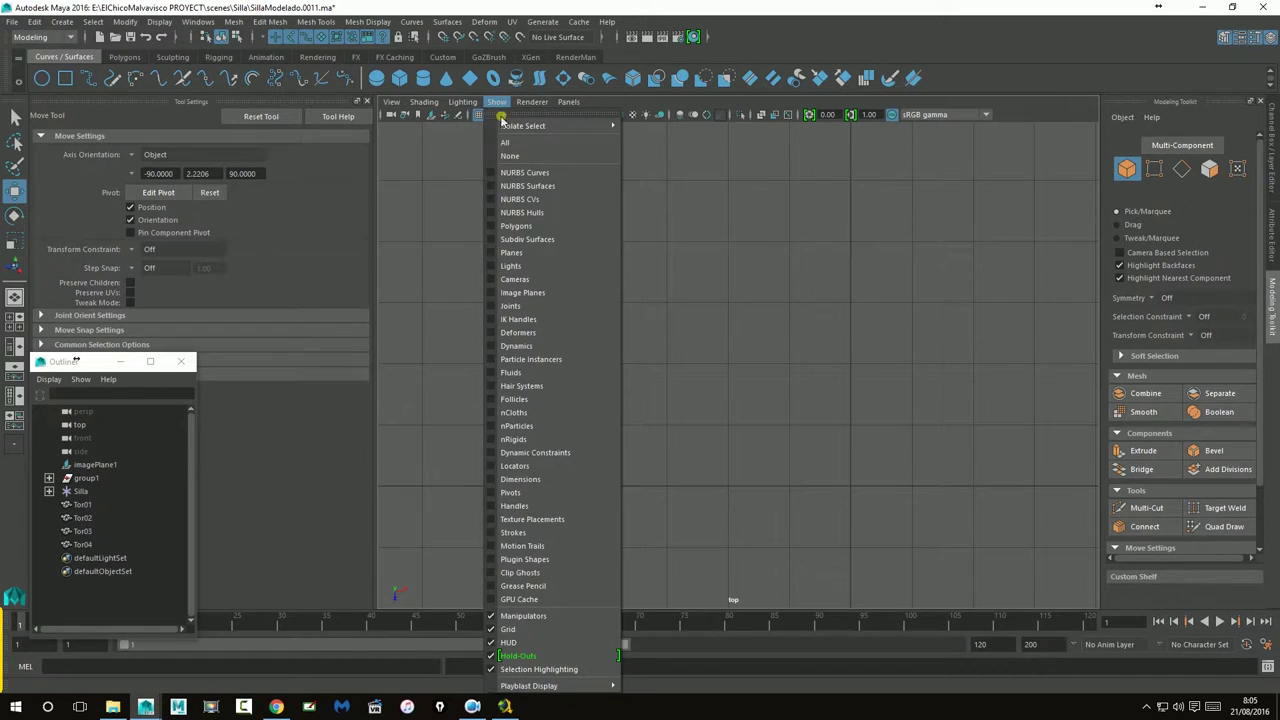
{"action": "left_click", "coordinate": [511, 293]}
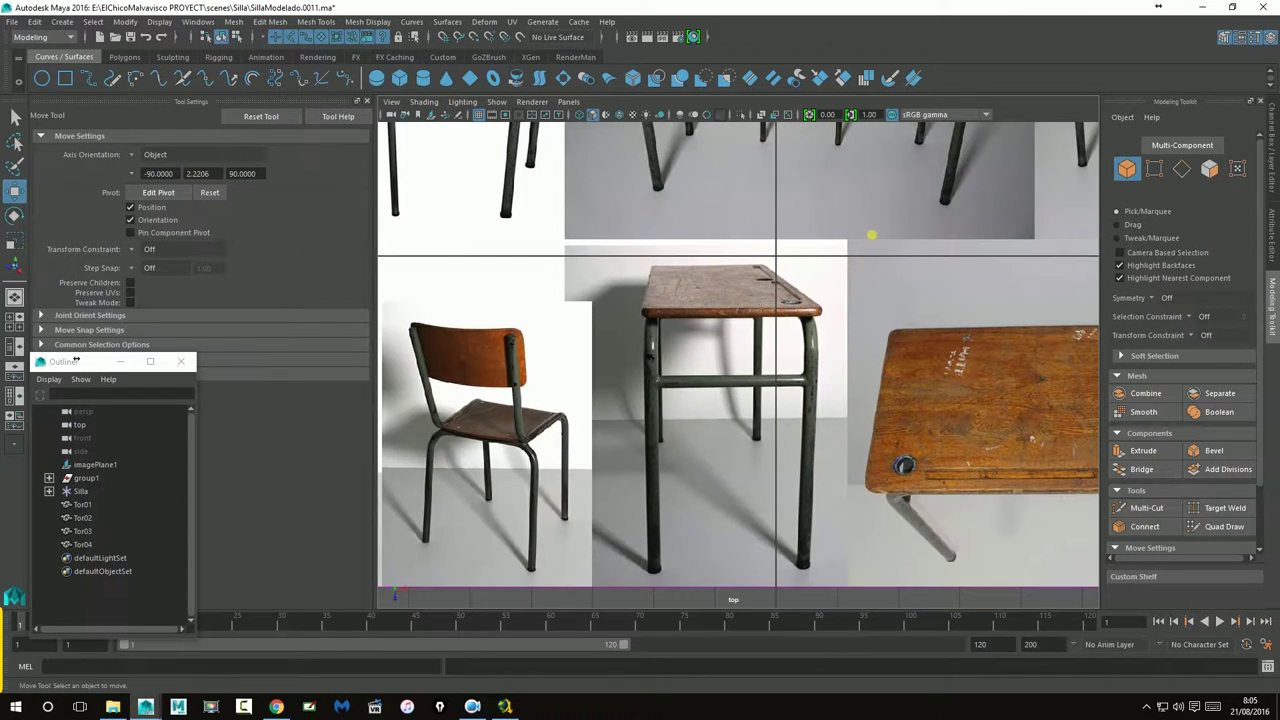
Pan across the chair and desk reference photos and select an image plane
{"action": "middle_click_drag", "start_coordinate": [905, 473], "coordinate": [843, 421], "text": "alt"}
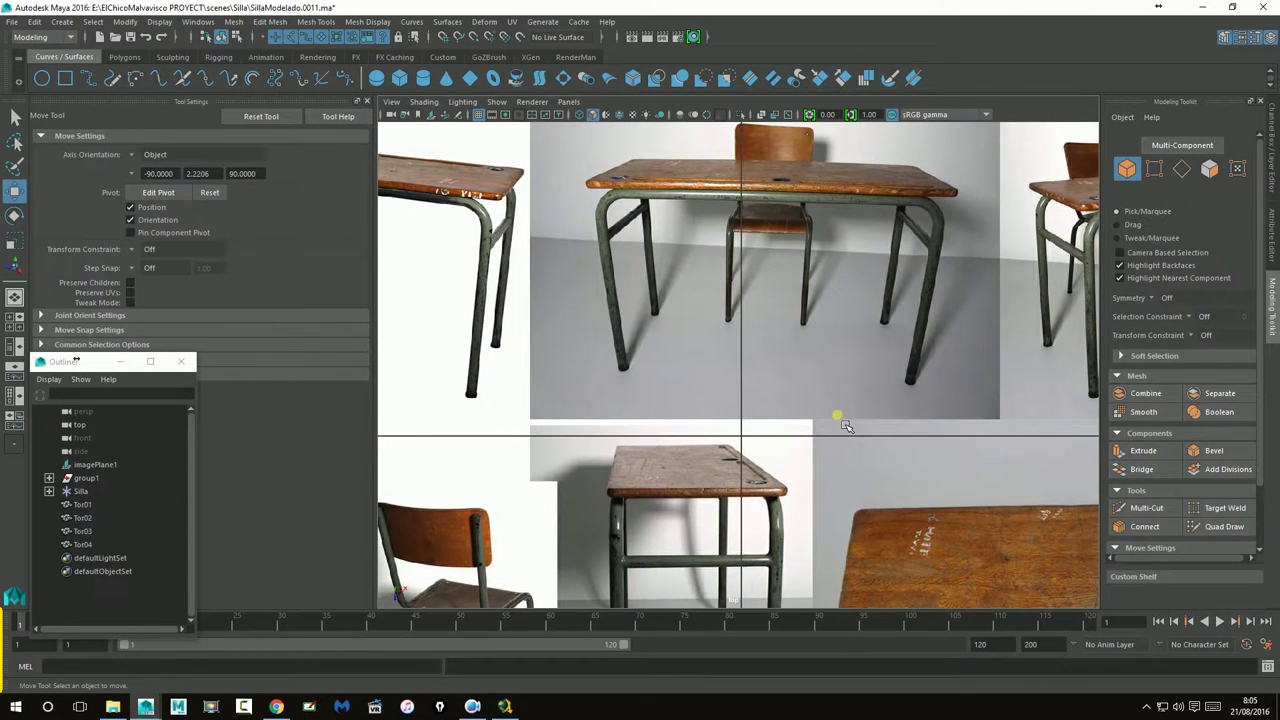
{"action": "left_click_drag", "start_coordinate": [843, 415], "coordinate": [658, 438], "text": "alt"}
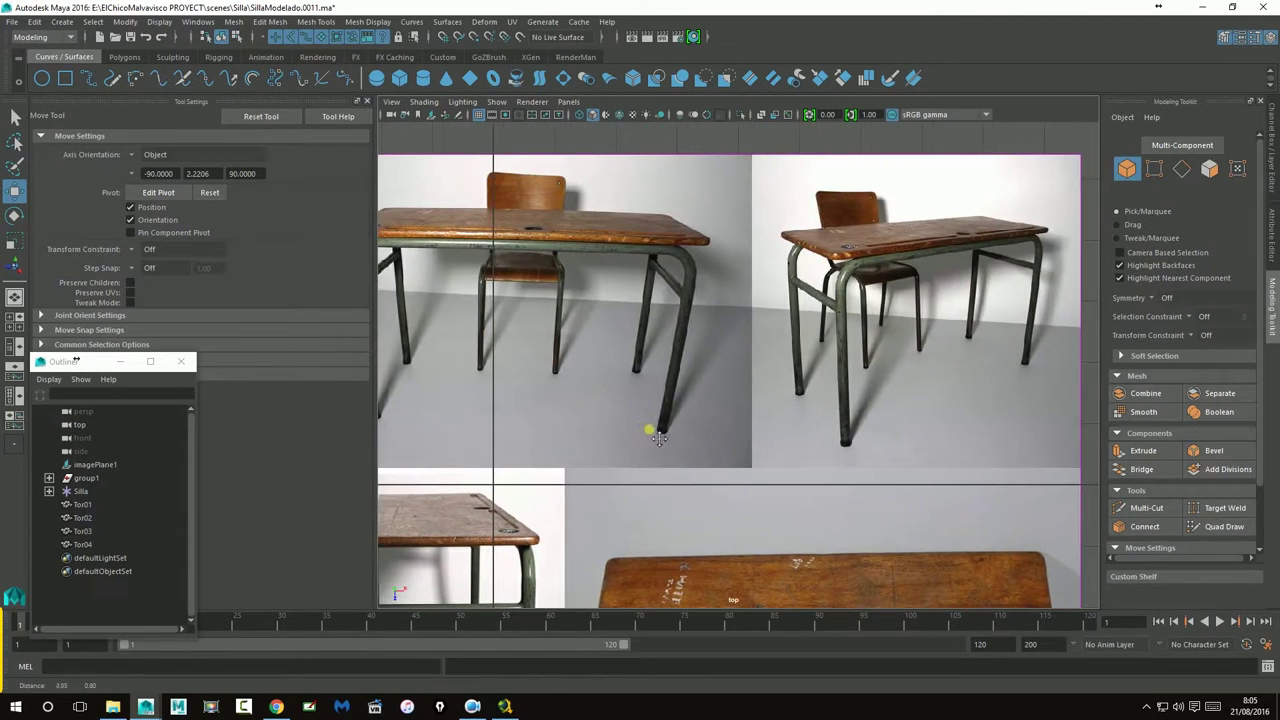
{"action": "mouse_move", "coordinate": [901, 377]}
{"action": "middle_mouse_down", "text": "alt"}
{"action": "mouse_move", "coordinate": [651, 420]}
{"action": "mouse_move", "coordinate": [690, 405]}
{"action": "middle_mouse_up", "text": "alt"}
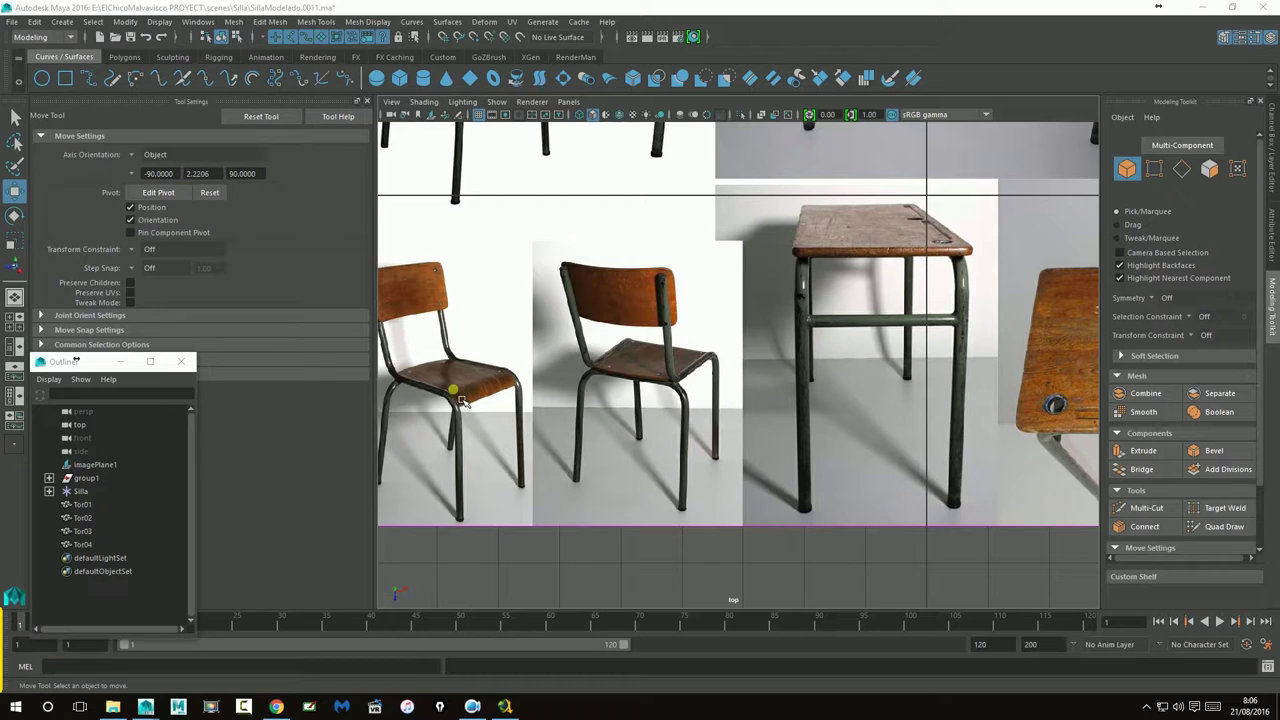
{"action": "left_click", "coordinate": [533, 414]}
{"action": "key", "text": "space"}
{"action": "key", "text": "space"}
Tumble the perspective view to see the chair from below, briefly selecting the seat
{"action": "left_click_drag", "start_coordinate": [972, 289], "coordinate": [877, 374], "text": "alt"}
{"action": "scroll", "coordinate": [860, 400], "scroll_direction": "up", "scroll_amount": 3}
{"action": "scroll", "coordinate": [948, 406], "scroll_direction": "up", "scroll_amount": 2}
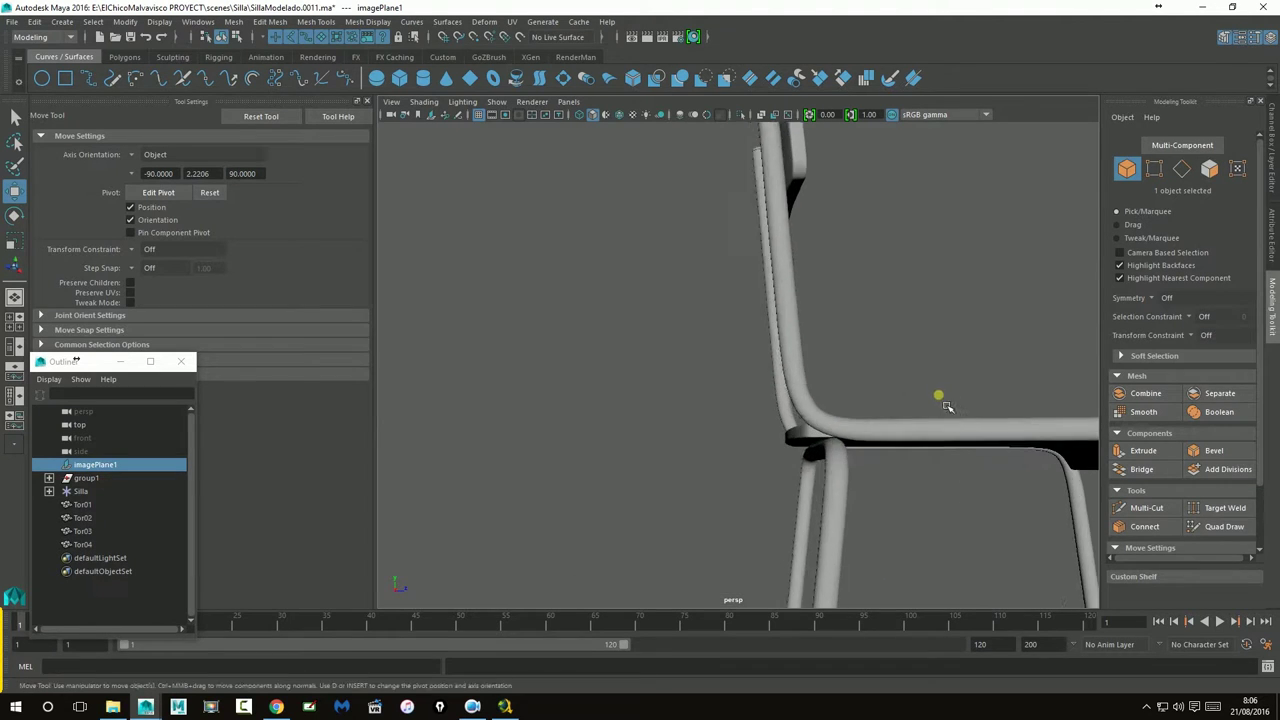
{"action": "left_click_drag", "start_coordinate": [948, 406], "coordinate": [771, 336], "text": "alt"}
{"action": "left_click", "coordinate": [908, 371]}
{"action": "mouse_move", "coordinate": [908, 371]}
{"action": "left_mouse_down", "text": "alt"}
{"action": "mouse_move", "coordinate": [748, 431]}
{"action": "mouse_move", "coordinate": [880, 440]}
{"action": "mouse_move", "coordinate": [900, 423]}
{"action": "mouse_move", "coordinate": [874, 411]}
{"action": "mouse_move", "coordinate": [814, 437]}
{"action": "mouse_move", "coordinate": [829, 457]}
{"action": "left_mouse_up", "text": "alt"}
{"action": "mouse_move", "coordinate": [865, 335]}
{"action": "left_mouse_down"}
{"action": "mouse_move", "coordinate": [988, 361]}
{"action": "mouse_move", "coordinate": [980, 343]}
{"action": "mouse_move", "coordinate": [991, 343]}
{"action": "mouse_move", "coordinate": [797, 337]}
{"action": "mouse_move", "coordinate": [771, 348]}
{"action": "mouse_move", "coordinate": [700, 323]}
{"action": "mouse_move", "coordinate": [681, 337]}
{"action": "mouse_move", "coordinate": [574, 344]}
{"action": "mouse_move", "coordinate": [543, 329]}
{"action": "mouse_move", "coordinate": [643, 357]}
{"action": "mouse_move", "coordinate": [737, 363]}
{"action": "mouse_move", "coordinate": [848, 326]}
{"action": "mouse_move", "coordinate": [1014, 366]}
{"action": "left_mouse_up"}
{"action": "left_click", "coordinate": [988, 313]}
Orbit around the whole chair, closing in on the seat corner, leg tubes and backrest
{"action": "right_click_drag", "start_coordinate": [1014, 366], "coordinate": [563, 380], "text": "alt"}
{"action": "mouse_move", "coordinate": [563, 380]}
{"action": "left_mouse_down", "text": "alt"}
{"action": "mouse_move", "coordinate": [802, 442]}
{"action": "mouse_move", "coordinate": [648, 455]}
{"action": "left_mouse_up", "text": "alt"}
{"action": "mouse_move", "coordinate": [730, 422]}
{"action": "left_mouse_down", "text": "alt"}
{"action": "mouse_move", "coordinate": [651, 454]}
{"action": "mouse_move", "coordinate": [820, 414]}
{"action": "mouse_move", "coordinate": [876, 420]}
{"action": "mouse_move", "coordinate": [794, 397]}
{"action": "left_mouse_up", "text": "alt"}
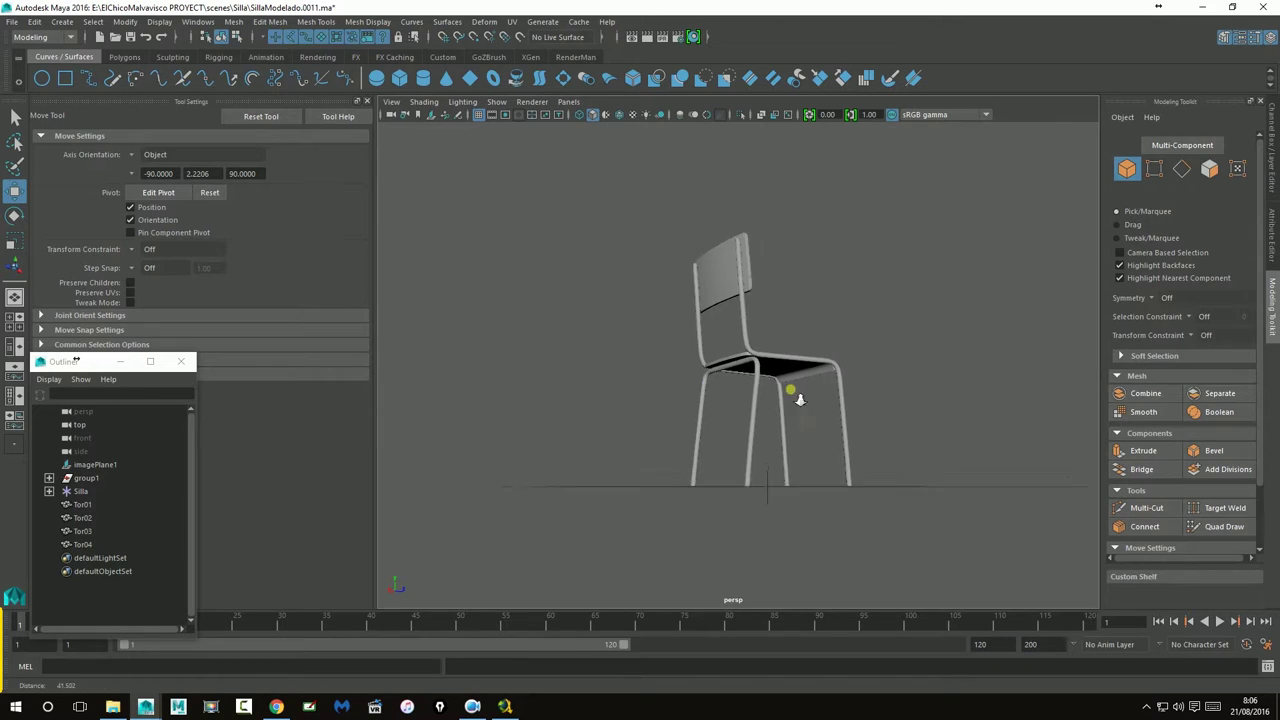
{"action": "right_click_drag", "start_coordinate": [794, 397], "coordinate": [994, 386], "text": "alt"}
{"action": "left_click_drag", "start_coordinate": [994, 386], "coordinate": [743, 420], "text": "alt"}
{"action": "right_click_drag", "start_coordinate": [743, 420], "coordinate": [789, 441], "text": "alt"}
{"action": "mouse_move", "coordinate": [789, 441]}
{"action": "left_mouse_down", "text": "alt"}
{"action": "mouse_move", "coordinate": [894, 434]}
{"action": "mouse_move", "coordinate": [882, 452]}
{"action": "left_mouse_up", "text": "alt"}
{"action": "right_click_drag", "start_coordinate": [880, 453], "coordinate": [705, 429], "text": "alt"}
{"action": "mouse_move", "coordinate": [705, 429]}
{"action": "left_mouse_down", "text": "alt"}
{"action": "mouse_move", "coordinate": [743, 451]}
{"action": "mouse_move", "coordinate": [634, 466]}
{"action": "left_mouse_up", "text": "alt"}
{"action": "middle_click_drag", "start_coordinate": [634, 466], "coordinate": [612, 347], "text": "alt"}
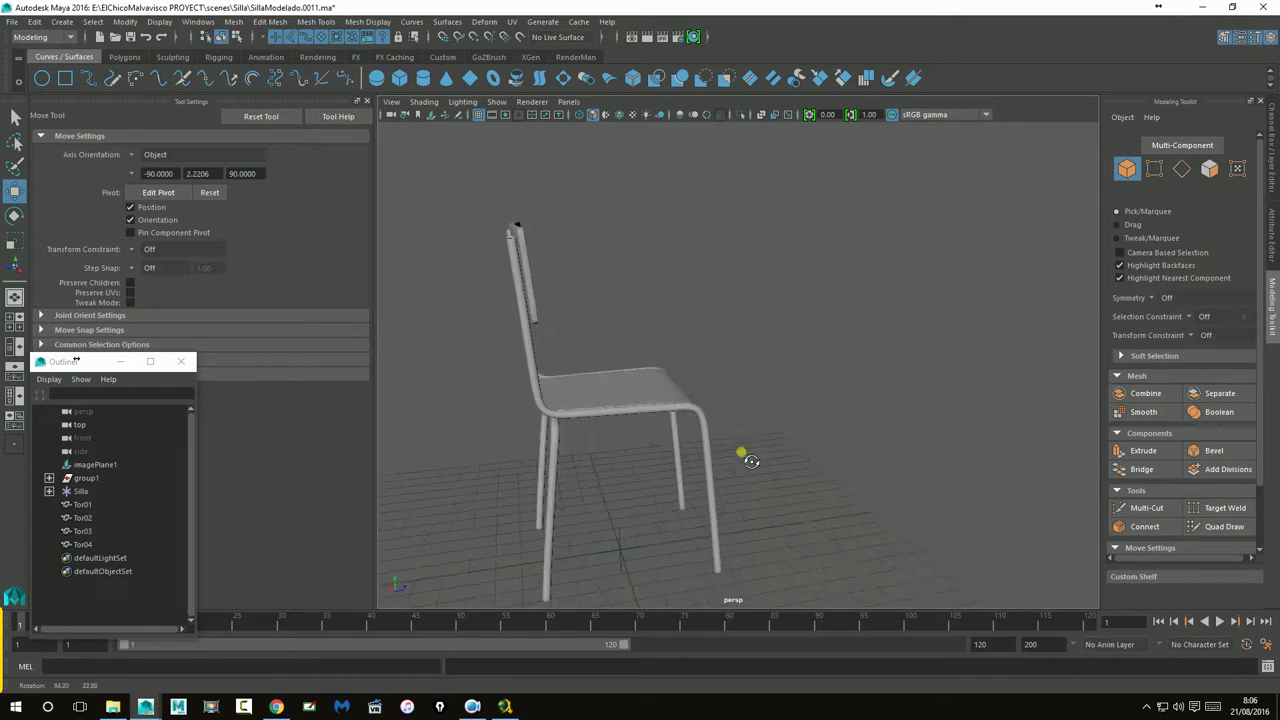
{"action": "mouse_move", "coordinate": [612, 347]}
{"action": "right_mouse_down", "text": "alt"}
{"action": "mouse_move", "coordinate": [757, 414]}
{"action": "mouse_move", "coordinate": [866, 423]}
{"action": "right_mouse_up", "text": "alt"}
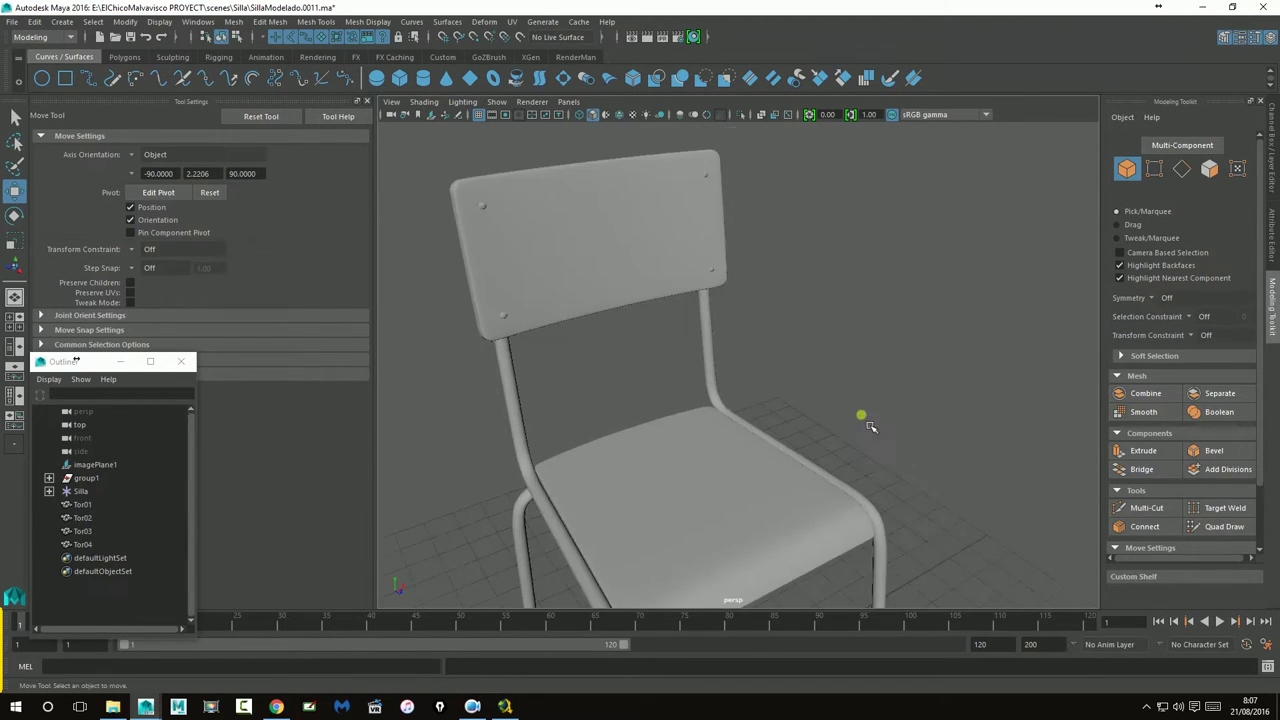
{"action": "left_click_drag", "start_coordinate": [866, 423], "coordinate": [813, 404], "text": "alt"}
Duplicate the backrest screw head Tor02 and move the copy down toward the seat's right edge
{"action": "left_click", "coordinate": [586, 185]}
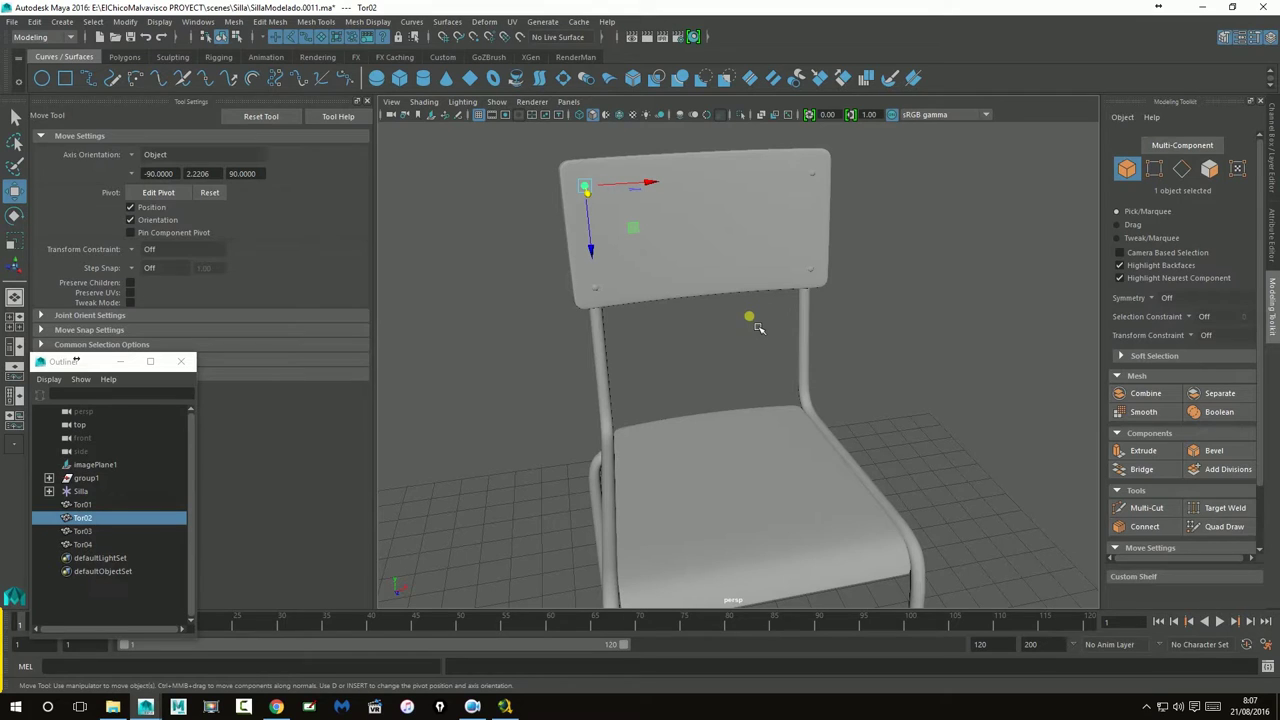
{"action": "key", "text": "ctrl+d"}
{"action": "mouse_move", "coordinate": [600, 268]}
{"action": "left_mouse_down"}
{"action": "mouse_move", "coordinate": [643, 480]}
{"action": "mouse_move", "coordinate": [500, 530]}
{"action": "left_mouse_up"}
{"action": "right_click_drag", "start_coordinate": [500, 530], "coordinate": [695, 505], "text": "alt"}
{"action": "left_click_drag", "start_coordinate": [695, 505], "coordinate": [849, 251], "text": "alt"}
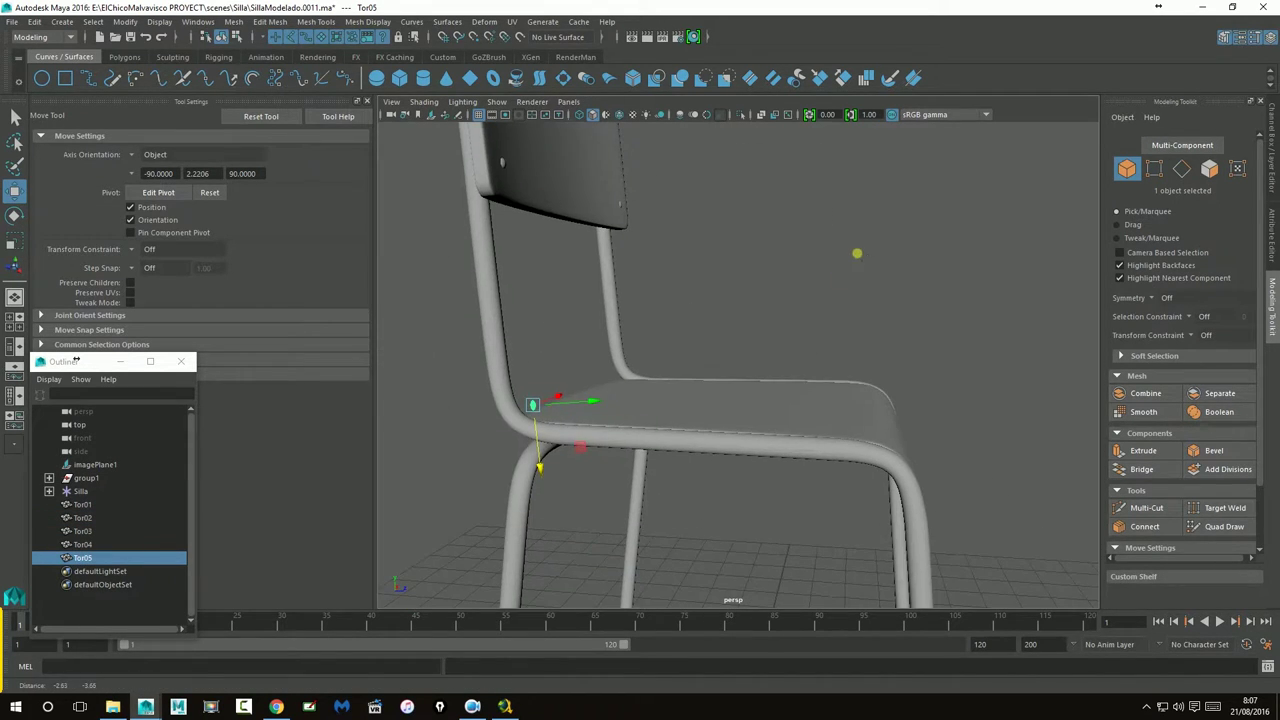
{"action": "mouse_move", "coordinate": [594, 423]}
{"action": "left_mouse_down"}
{"action": "mouse_move", "coordinate": [951, 457]}
{"action": "mouse_move", "coordinate": [820, 450]}
{"action": "mouse_move", "coordinate": [860, 440]}
{"action": "left_mouse_up"}
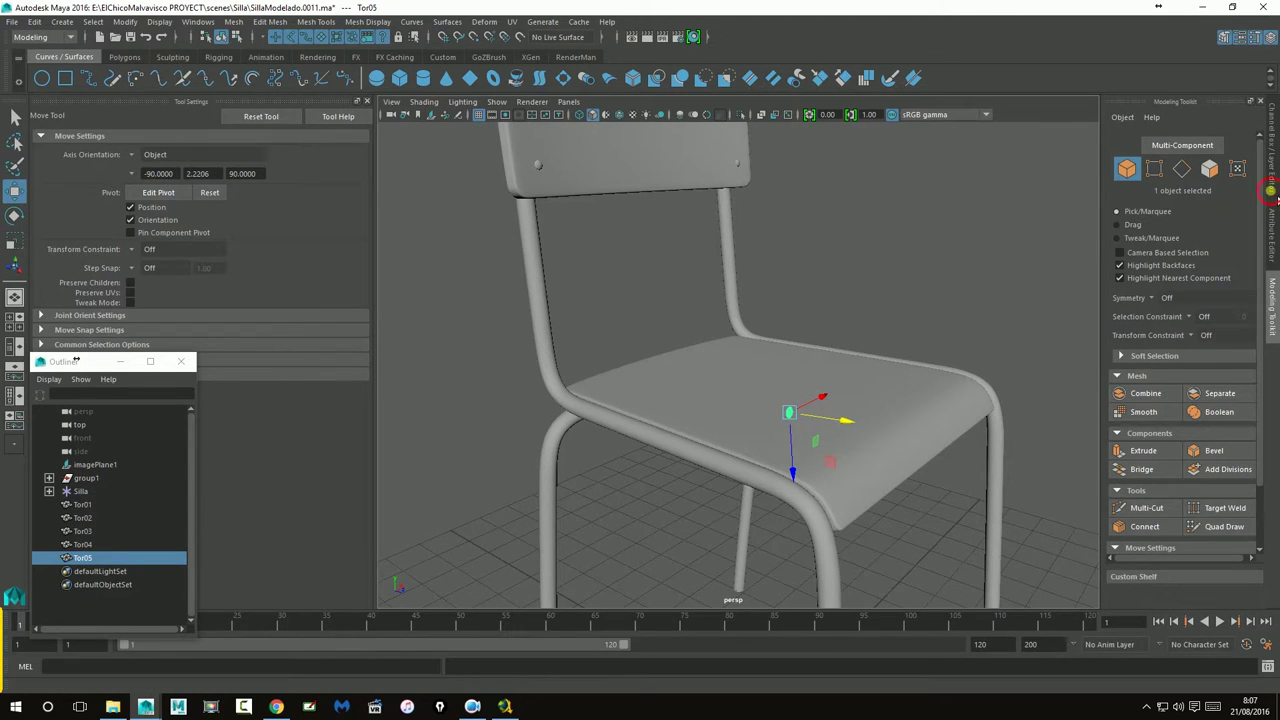
Set Tor05's Rotate X to 0 and lower it onto the seat surface
{"action": "left_click", "coordinate": [1271, 190]}
{"action": "type", "text": "0"}
{"action": "key", "text": "Return"}
{"action": "left_click", "coordinate": [887, 321]}
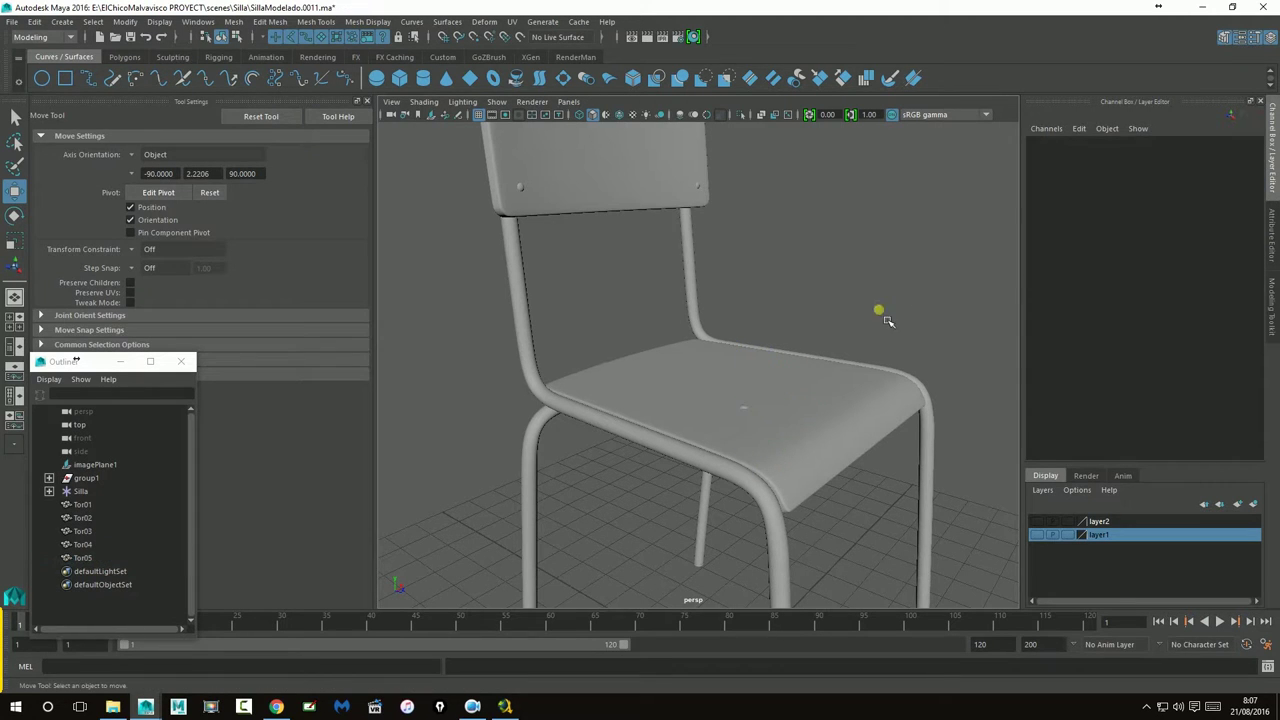
{"action": "left_click", "coordinate": [760, 418]}
{"action": "key", "text": "f"}
{"action": "left_click_drag", "start_coordinate": [701, 381], "coordinate": [708, 428]}
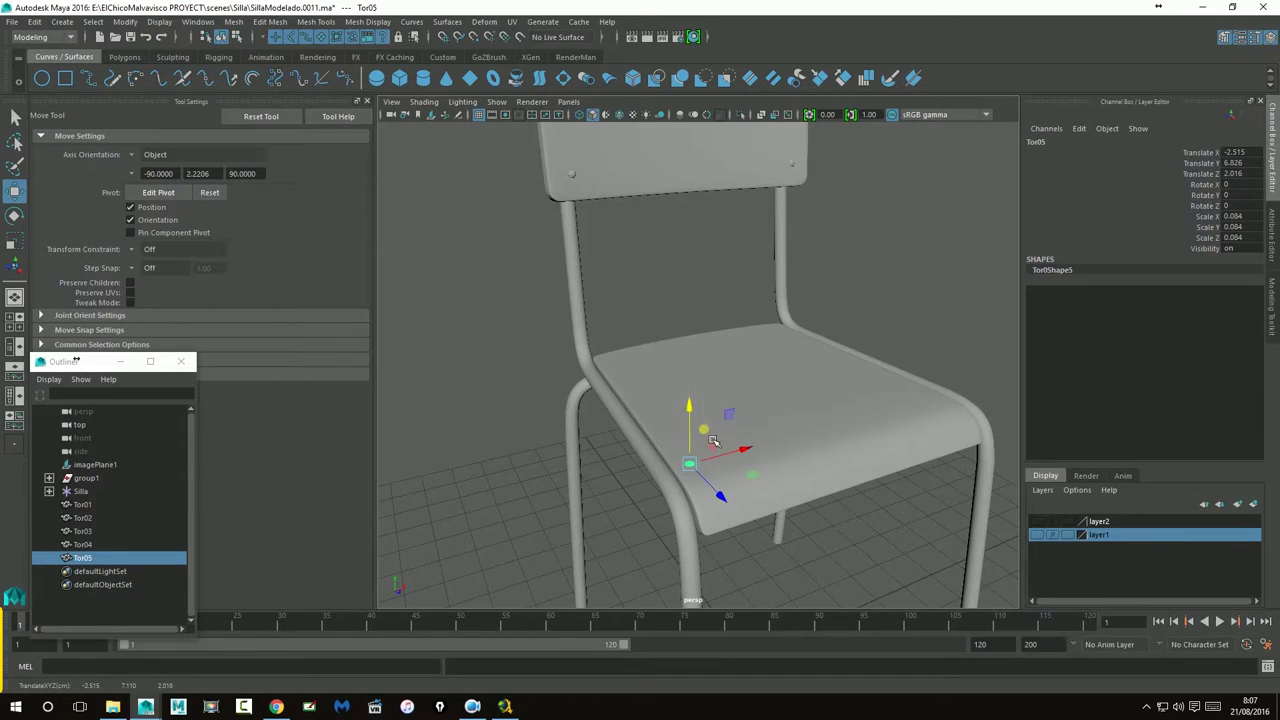
{"action": "key", "text": "f"}
{"action": "left_click_drag", "start_coordinate": [713, 441], "coordinate": [790, 435], "text": "alt"}
{"action": "mouse_move", "coordinate": [704, 346]}
{"action": "left_mouse_down"}
{"action": "mouse_move", "coordinate": [711, 361]}
{"action": "mouse_move", "coordinate": [705, 352]}
{"action": "left_mouse_up"}
Tilt Tor05 about 2.3 degrees to match the seat, then view the whole chair
{"action": "key", "text": "e"}
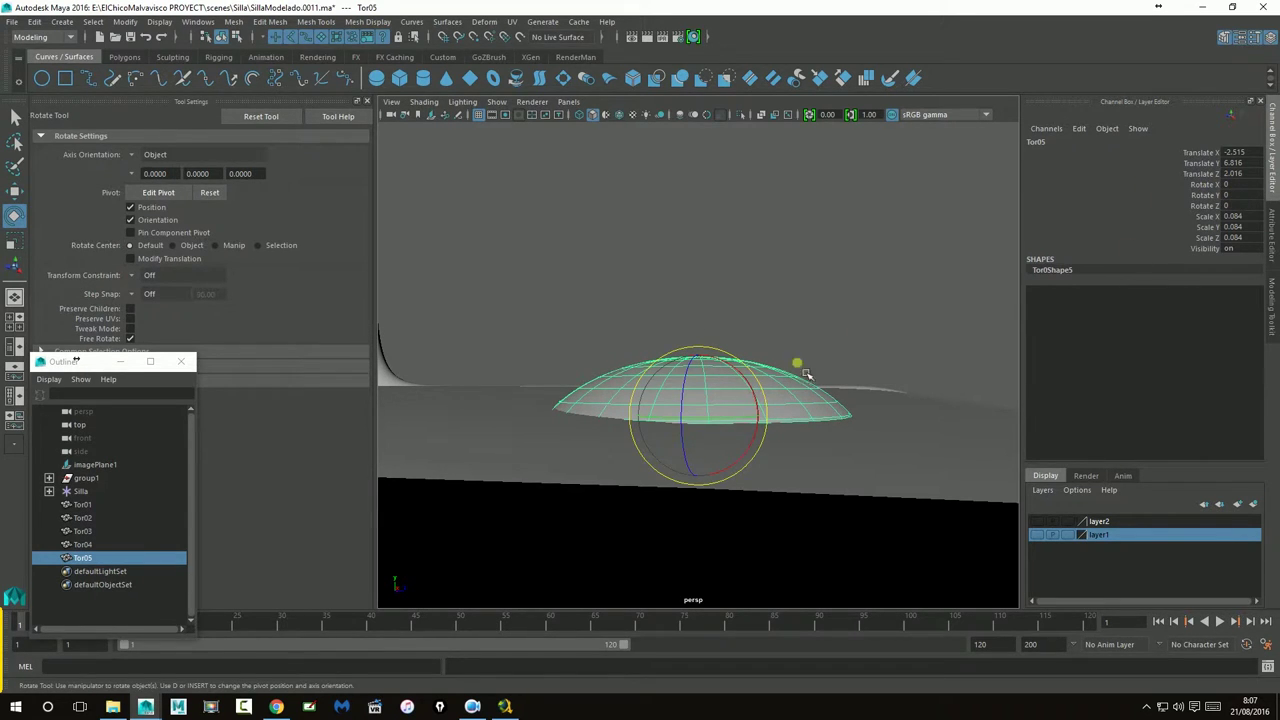
{"action": "left_click_drag", "start_coordinate": [752, 384], "coordinate": [760, 398]}
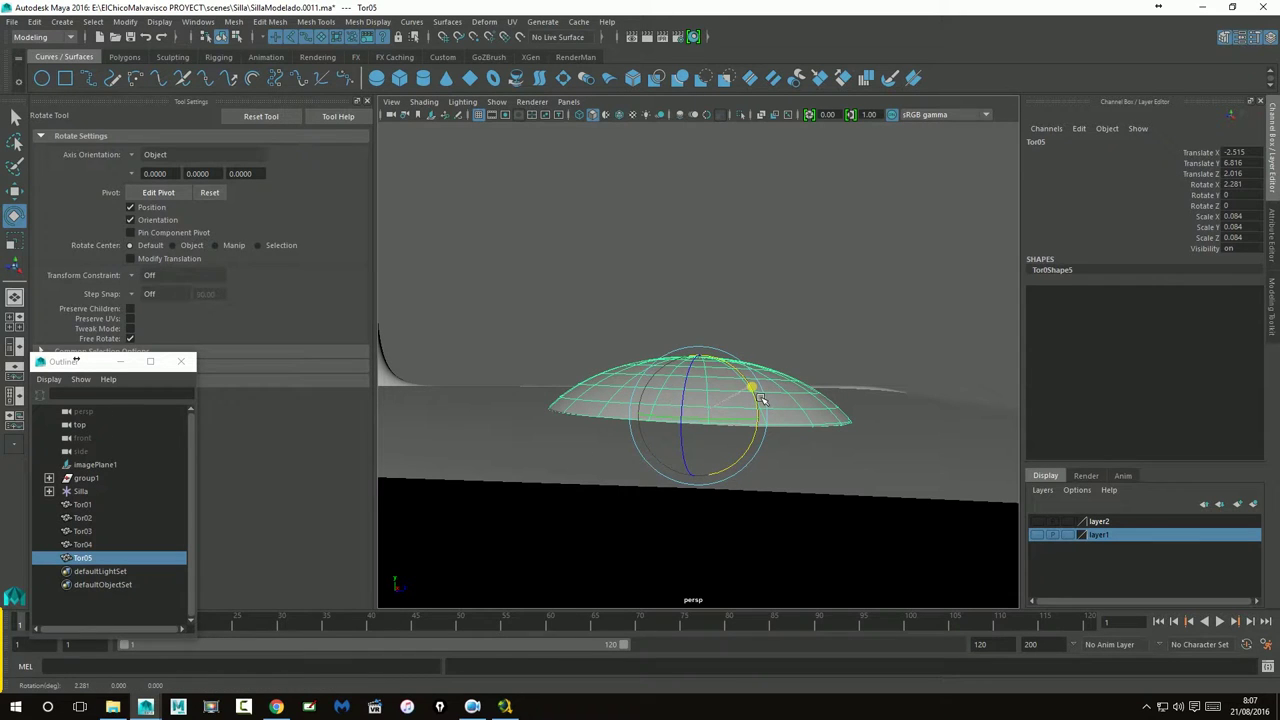
{"action": "left_click", "coordinate": [808, 303]}
{"action": "mouse_move", "coordinate": [866, 334]}
{"action": "left_mouse_down", "text": "alt"}
{"action": "mouse_move", "coordinate": [714, 351]}
{"action": "mouse_move", "coordinate": [785, 423]}
{"action": "mouse_move", "coordinate": [680, 429]}
{"action": "mouse_move", "coordinate": [771, 471]}
{"action": "left_mouse_up", "text": "alt"}
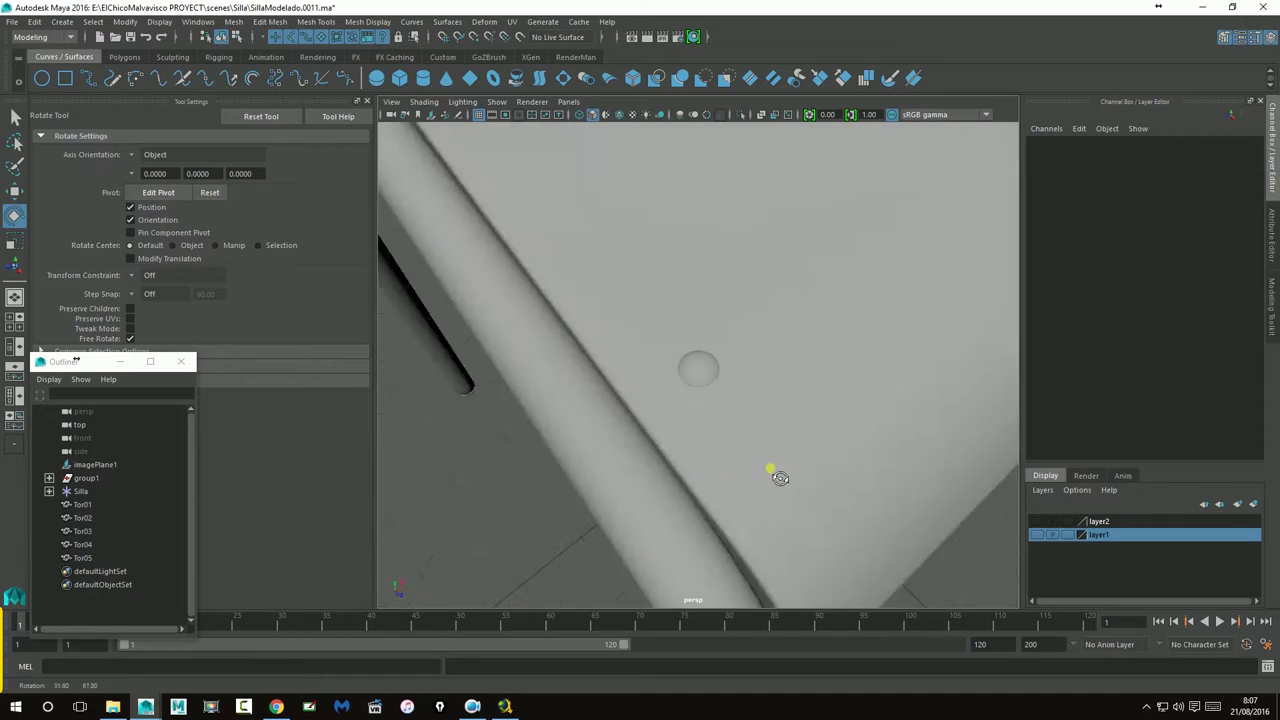
{"action": "right_click_drag", "start_coordinate": [771, 471], "coordinate": [420, 420], "text": "alt"}
{"action": "middle_click_drag", "start_coordinate": [420, 420], "coordinate": [699, 395], "text": "alt"}
{"action": "mouse_move", "coordinate": [699, 395]}
{"action": "left_mouse_down", "text": "alt"}
{"action": "mouse_move", "coordinate": [806, 503]}
{"action": "mouse_move", "coordinate": [806, 526]}
{"action": "left_mouse_up", "text": "alt"}
{"action": "key", "text": "space"}
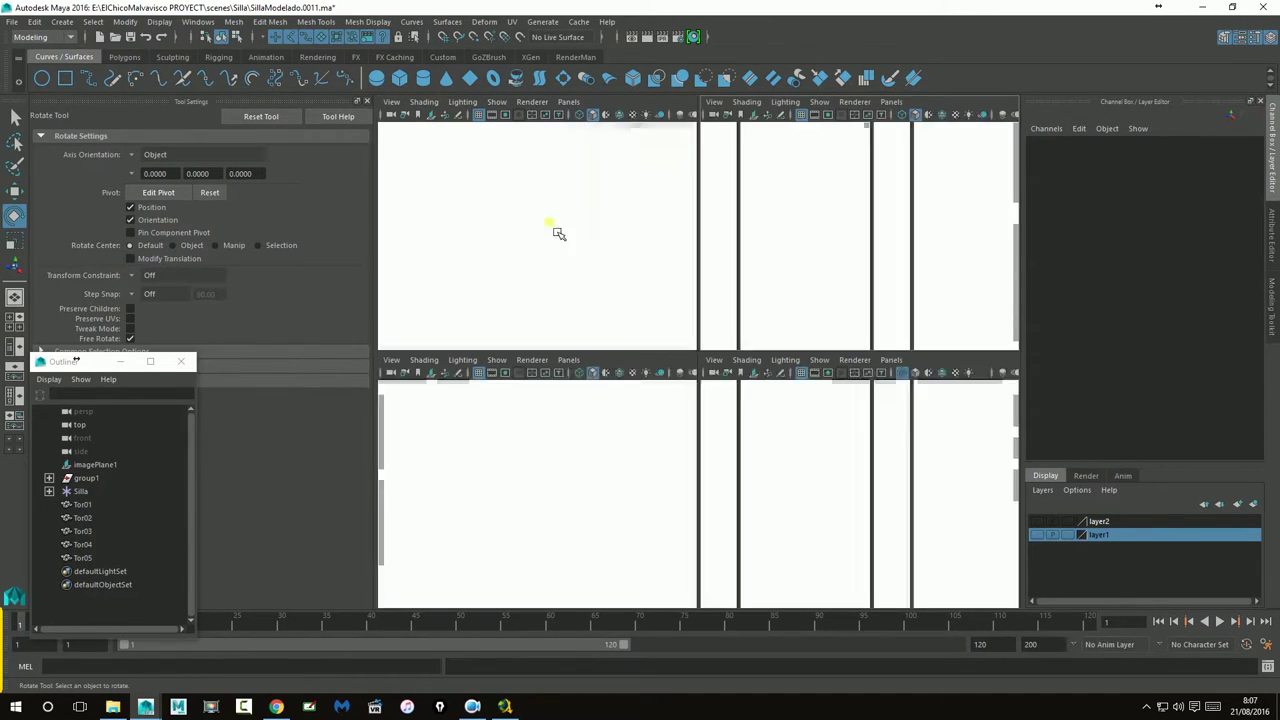
{"action": "key", "text": "space"}
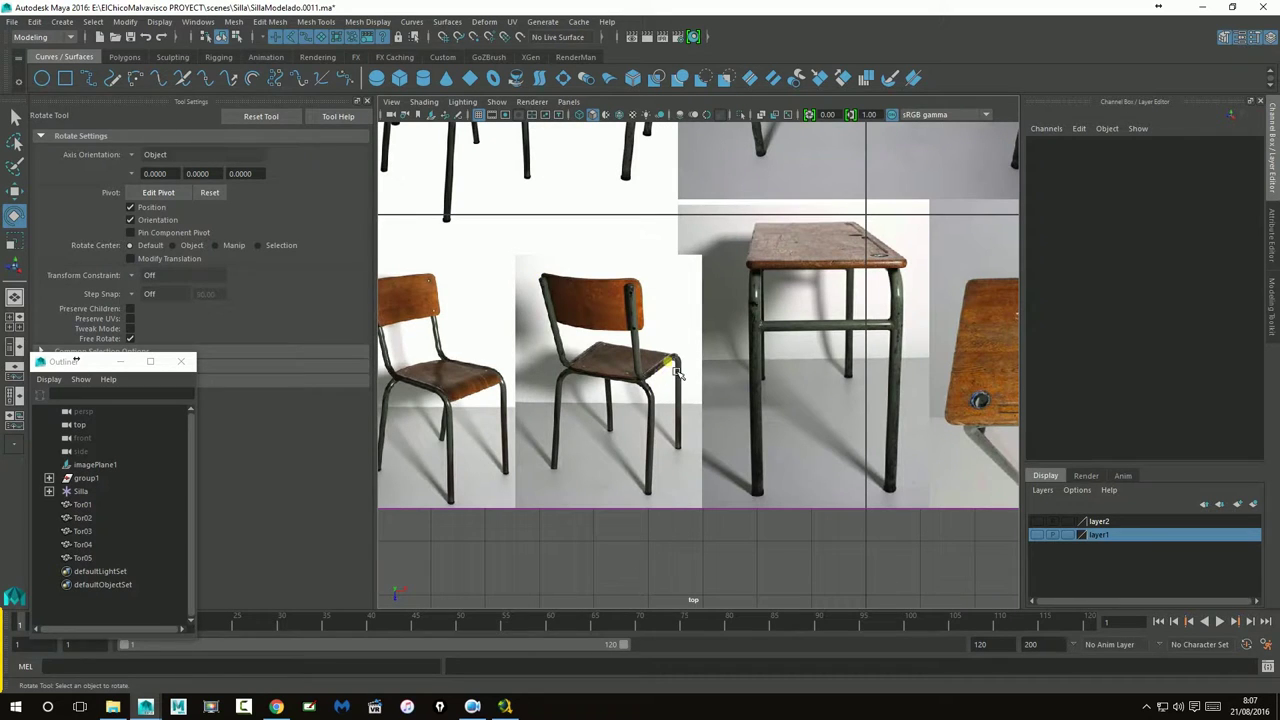
{"action": "key", "text": "space"}
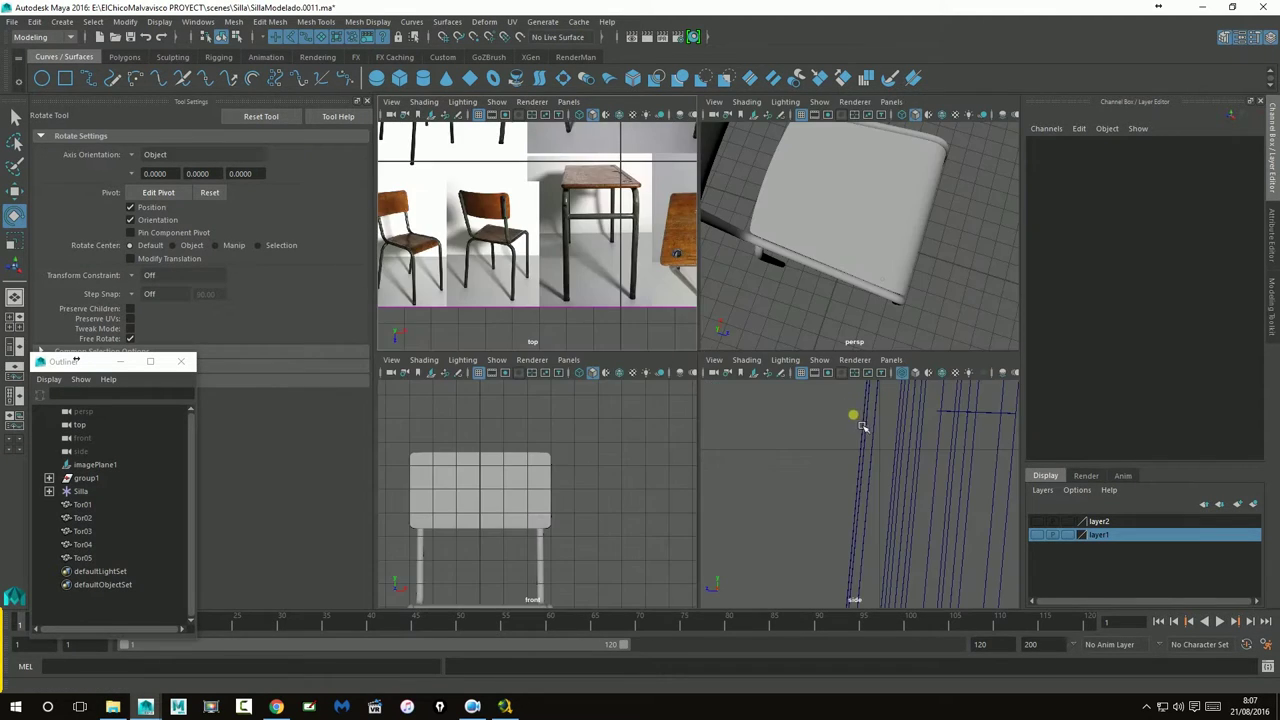
{"action": "key", "text": "space"}
{"action": "key", "text": "space"}
{"action": "key", "text": "space"}
{"action": "mouse_move", "coordinate": [843, 334]}
{"action": "left_mouse_down", "text": "alt"}
{"action": "mouse_move", "coordinate": [794, 391]}
{"action": "mouse_move", "coordinate": [749, 380]}
{"action": "mouse_move", "coordinate": [737, 414]}
{"action": "mouse_move", "coordinate": [687, 449]}
{"action": "mouse_move", "coordinate": [740, 538]}
{"action": "mouse_move", "coordinate": [733, 524]}
{"action": "mouse_move", "coordinate": [766, 445]}
{"action": "left_mouse_up", "text": "alt"}
{"action": "key", "text": "w"}
{"action": "left_click", "coordinate": [668, 450]}
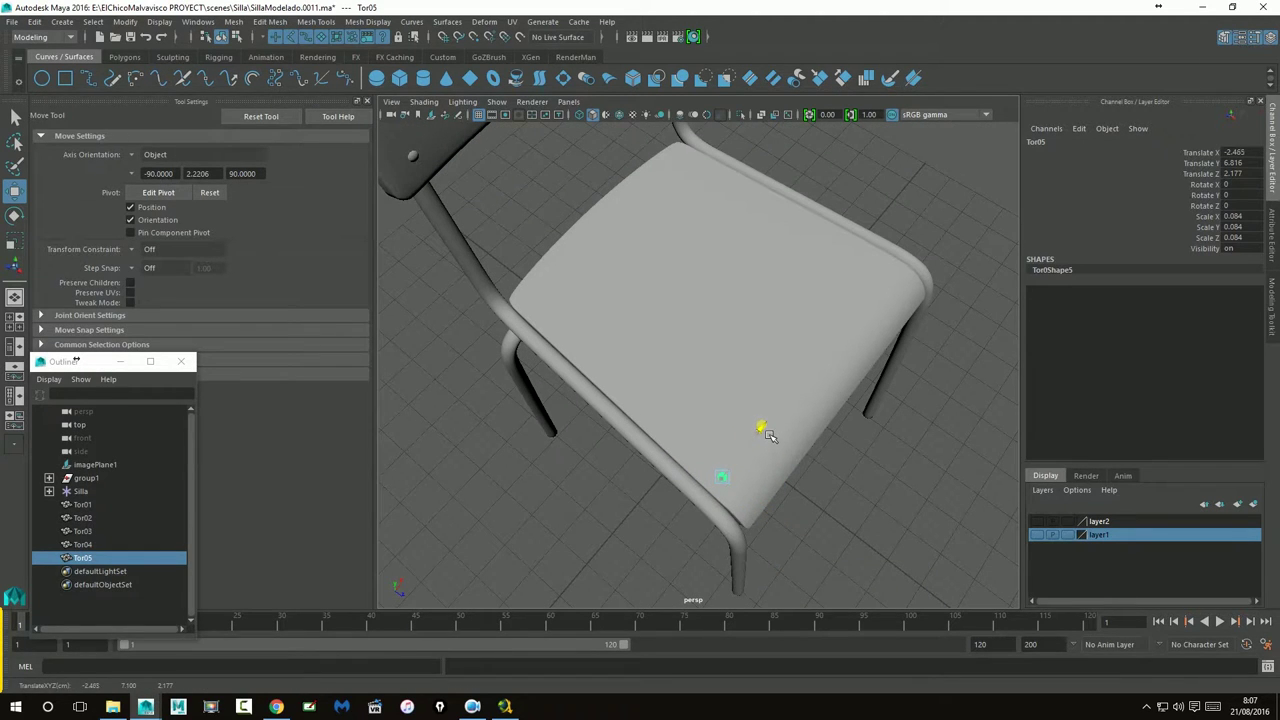
Duplicate Tor05 and move the copy, Tor06, to the seat's opposite side
{"action": "key", "text": "ctrl+d"}
{"action": "mouse_move", "coordinate": [773, 438]}
{"action": "left_mouse_down"}
{"action": "mouse_move", "coordinate": [979, 263]}
{"action": "mouse_move", "coordinate": [914, 366]}
{"action": "mouse_move", "coordinate": [837, 400]}
{"action": "mouse_move", "coordinate": [727, 410]}
{"action": "left_mouse_up"}
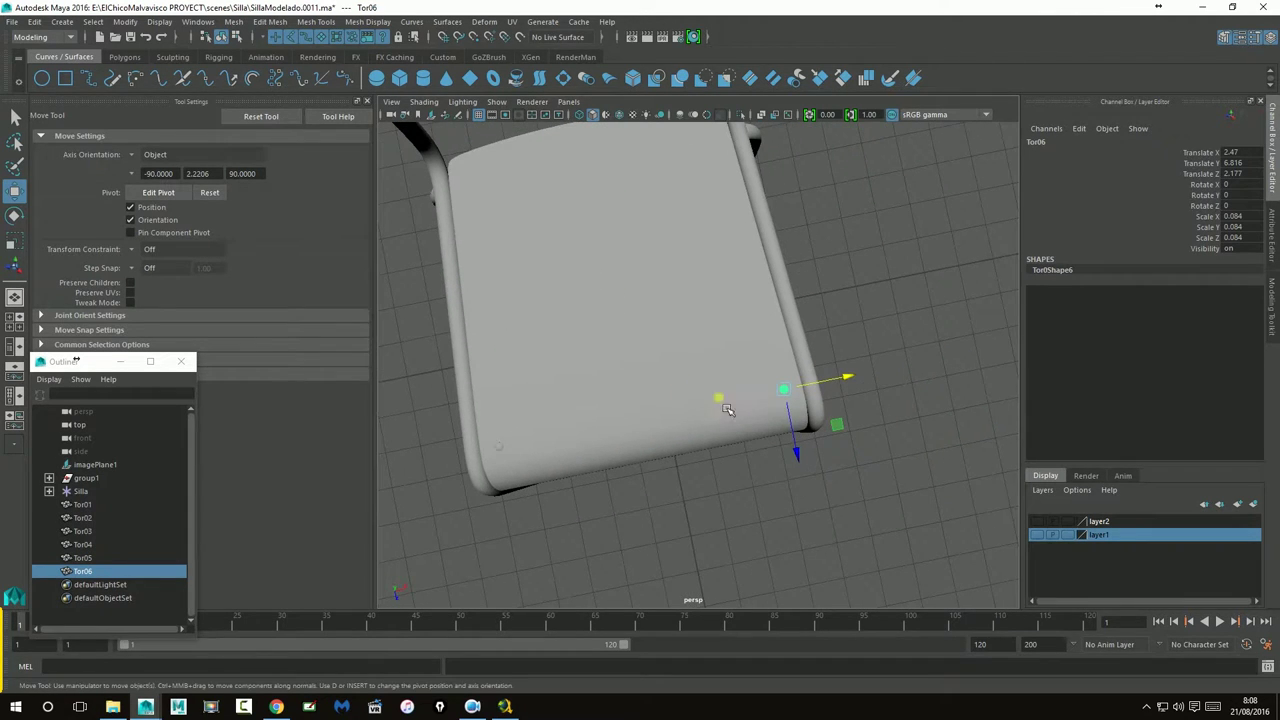
{"action": "left_click", "coordinate": [872, 366]}
{"action": "mouse_move", "coordinate": [872, 366]}
{"action": "left_mouse_down", "text": "alt"}
{"action": "mouse_move", "coordinate": [866, 400]}
{"action": "mouse_move", "coordinate": [817, 410]}
{"action": "left_mouse_up", "text": "alt"}
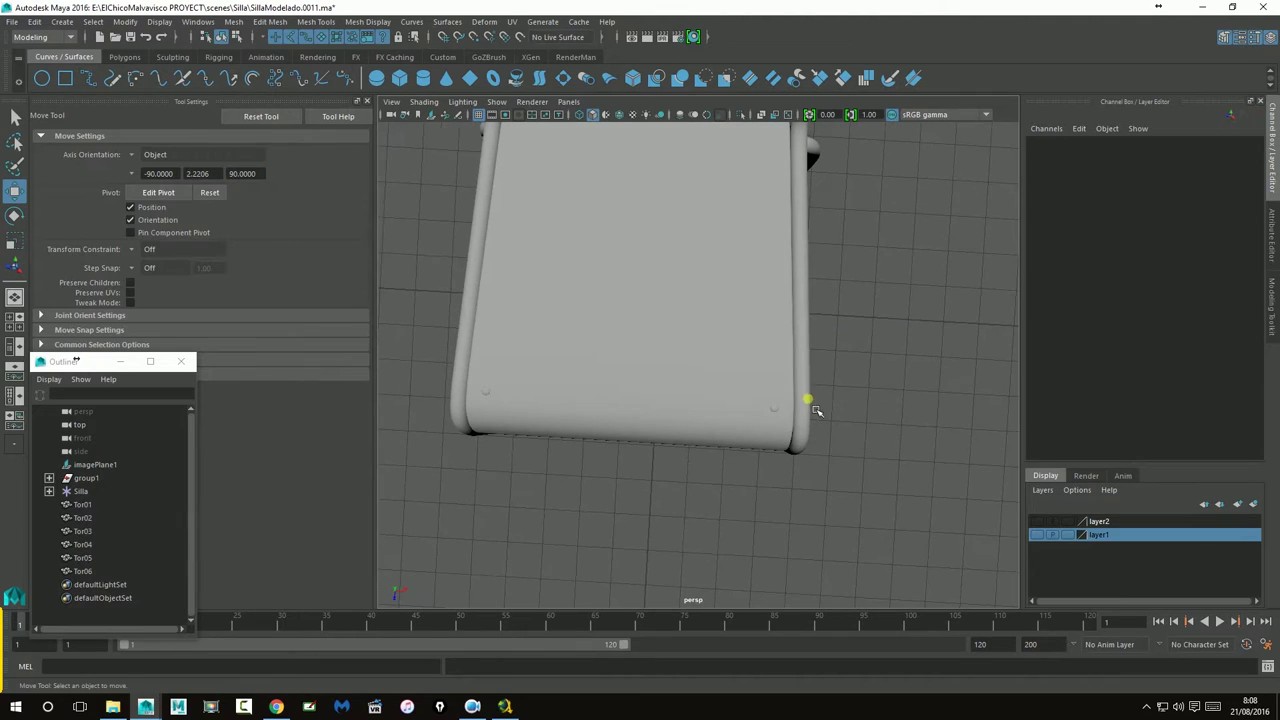
Duplicate Tor05 and Tor06 together and move the copies to the seat's back edge
{"action": "left_click", "coordinate": [780, 412]}
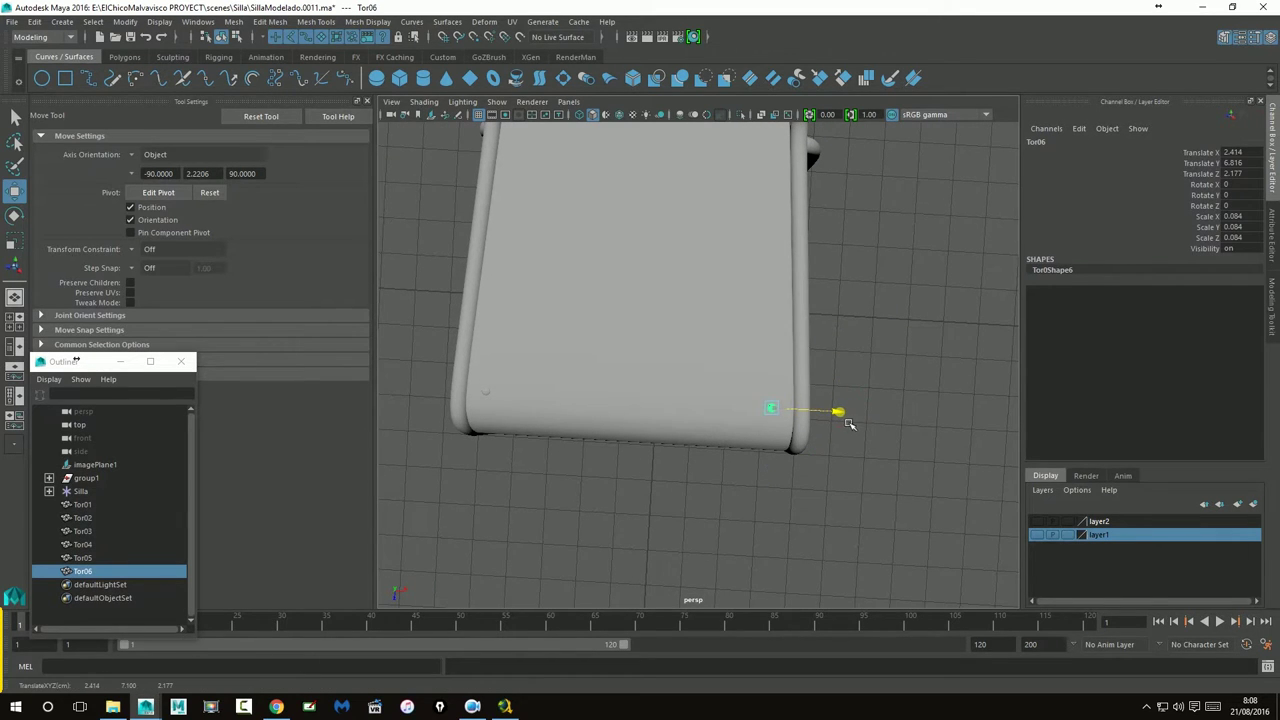
{"action": "left_click", "coordinate": [498, 408], "text": "shift"}
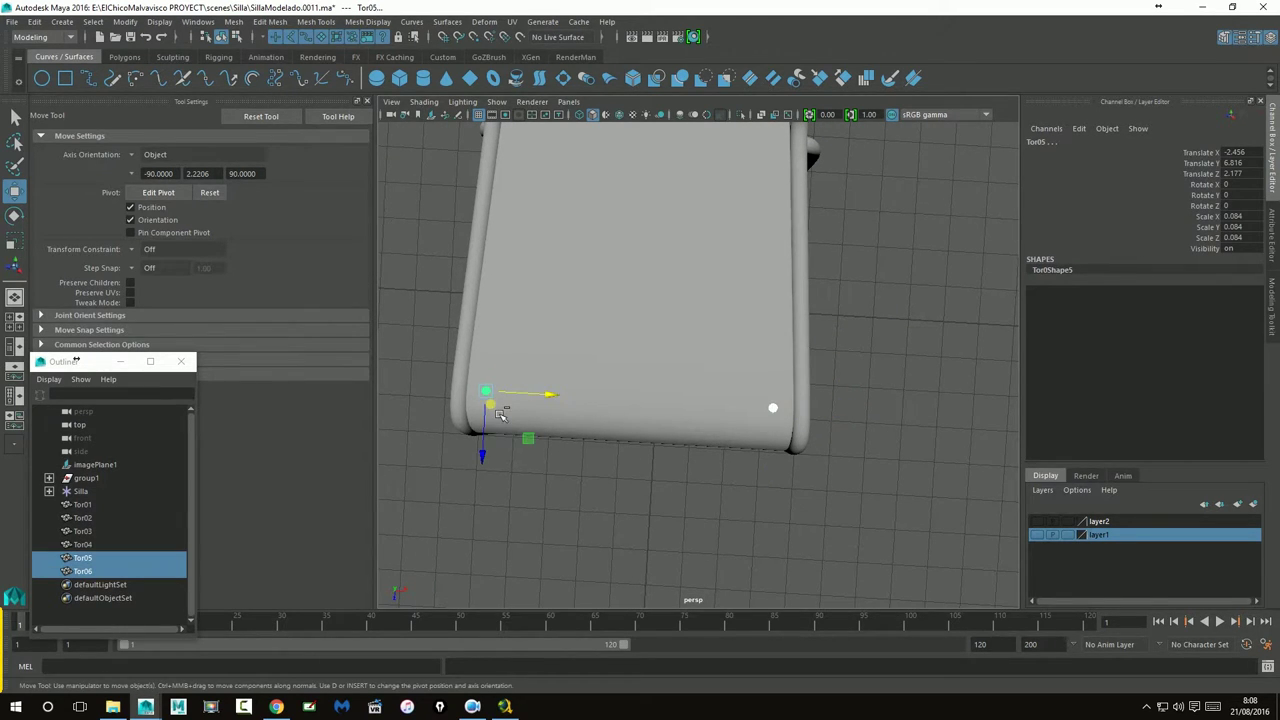
{"action": "key", "text": "ctrl+d"}
{"action": "left_click_drag", "start_coordinate": [494, 470], "coordinate": [549, 205]}
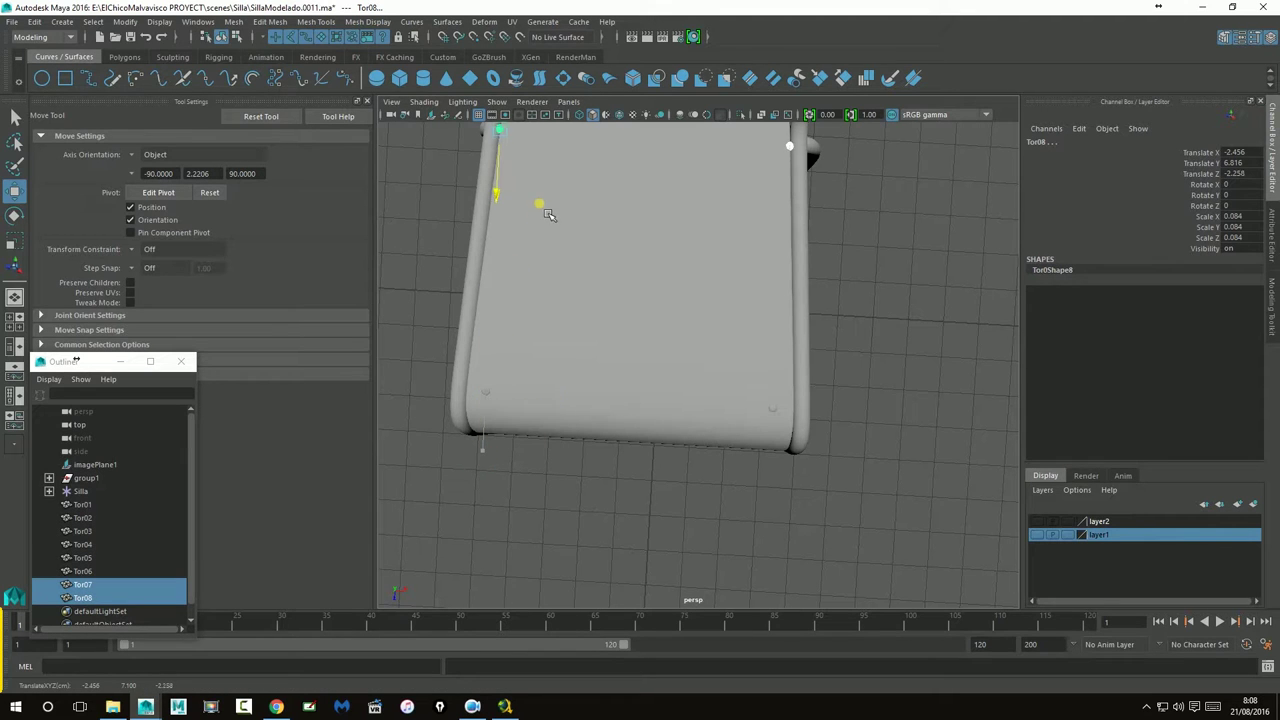
{"action": "mouse_move", "coordinate": [700, 392]}
{"action": "left_mouse_down", "text": "alt"}
{"action": "mouse_move", "coordinate": [768, 393]}
{"action": "mouse_move", "coordinate": [856, 478]}
{"action": "left_mouse_up", "text": "alt"}
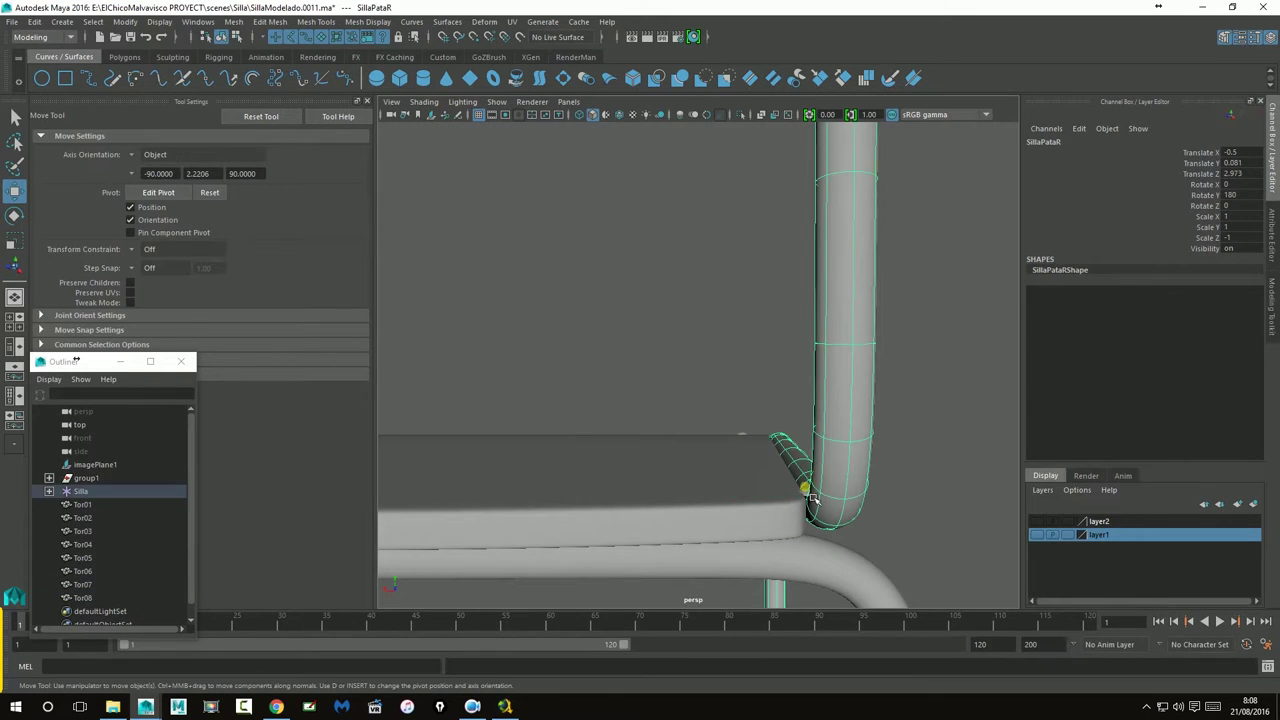
Raise rivet Tor08 slightly above the seat at its corner
{"action": "left_click", "coordinate": [808, 505]}
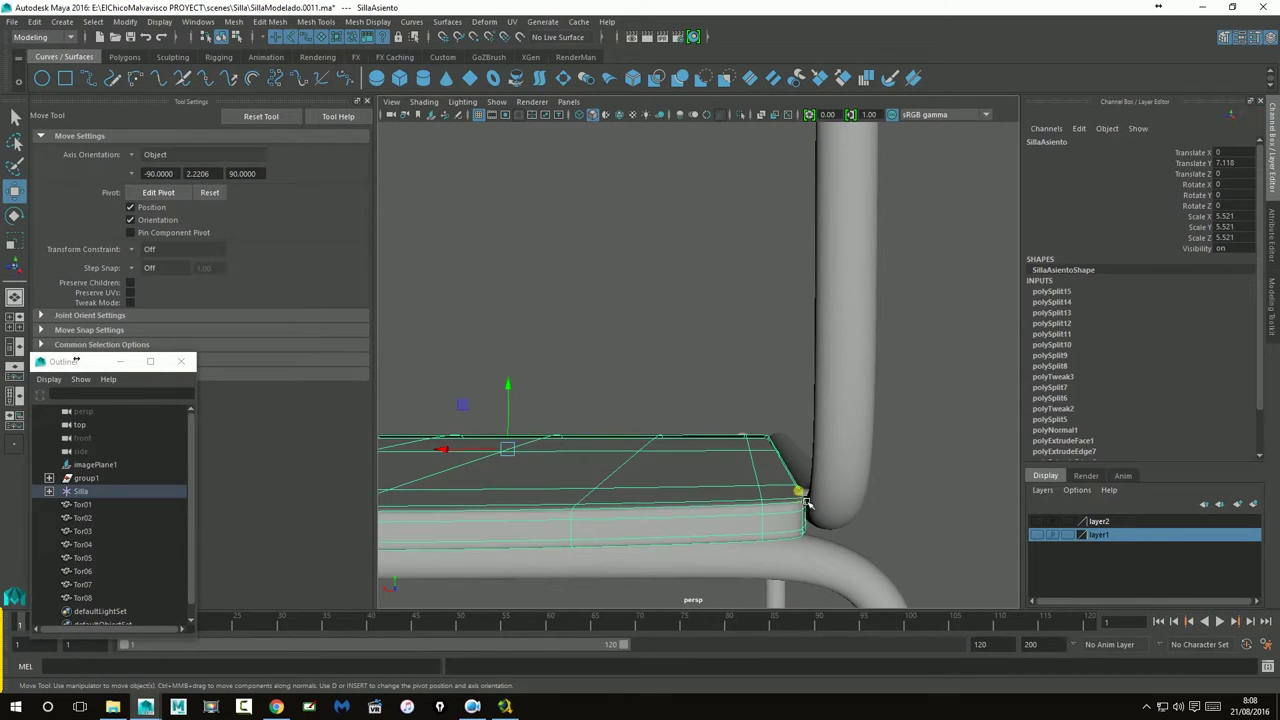
{"action": "right_click_drag", "start_coordinate": [833, 519], "coordinate": [735, 373], "text": "alt"}
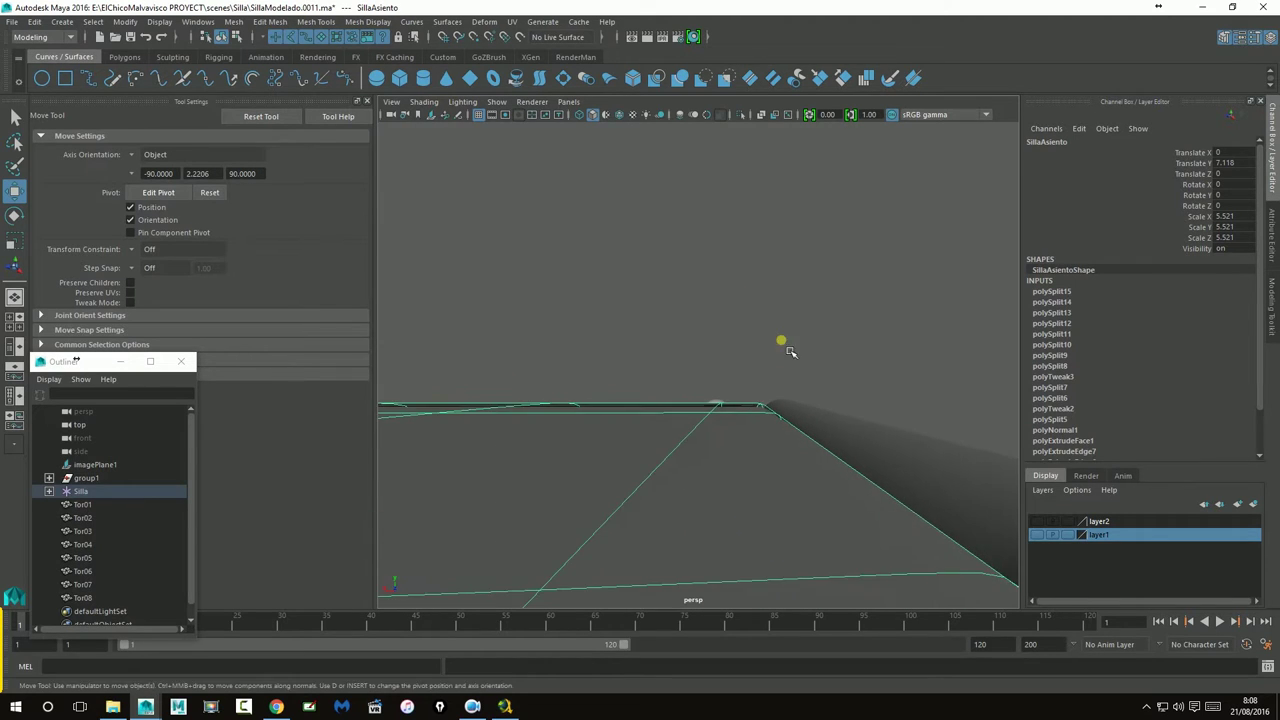
{"action": "mouse_move", "coordinate": [735, 373]}
{"action": "left_mouse_down", "text": "alt"}
{"action": "mouse_move", "coordinate": [686, 380]}
{"action": "mouse_move", "coordinate": [837, 463]}
{"action": "mouse_move", "coordinate": [660, 490]}
{"action": "left_mouse_up", "text": "alt"}
{"action": "left_click", "coordinate": [837, 463]}
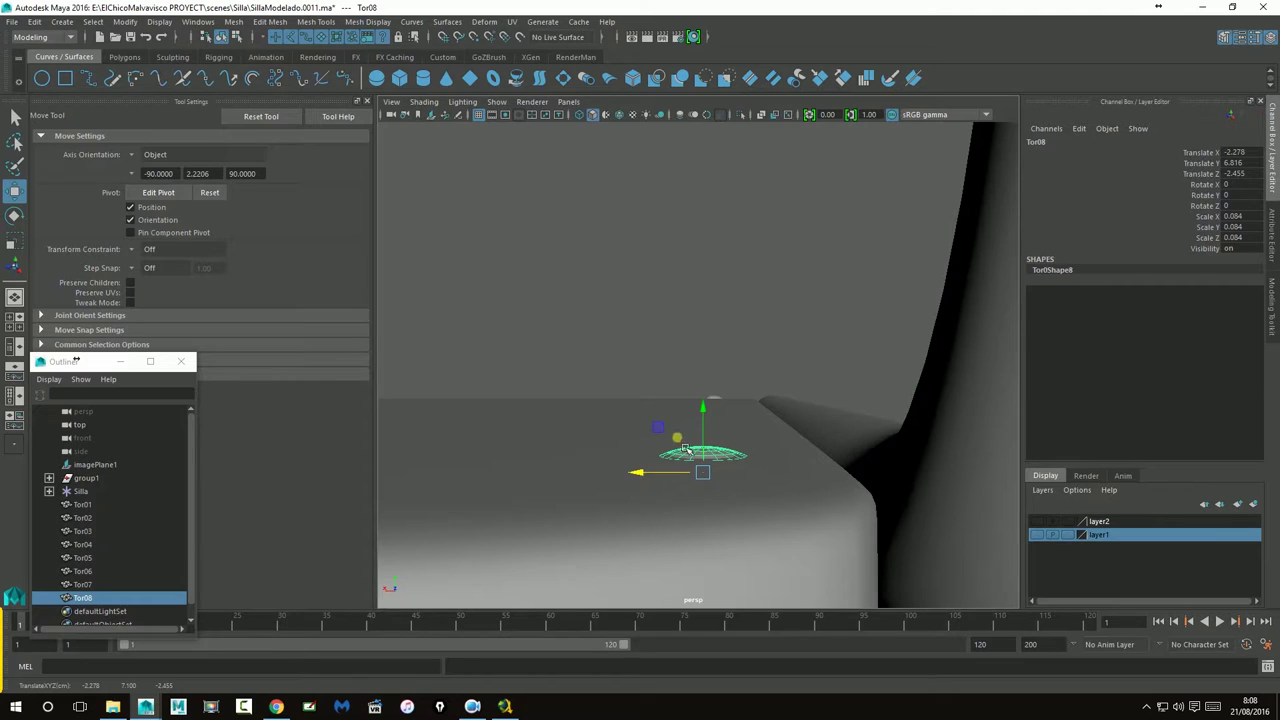
{"action": "left_click_drag", "start_coordinate": [713, 416], "coordinate": [712, 400]}
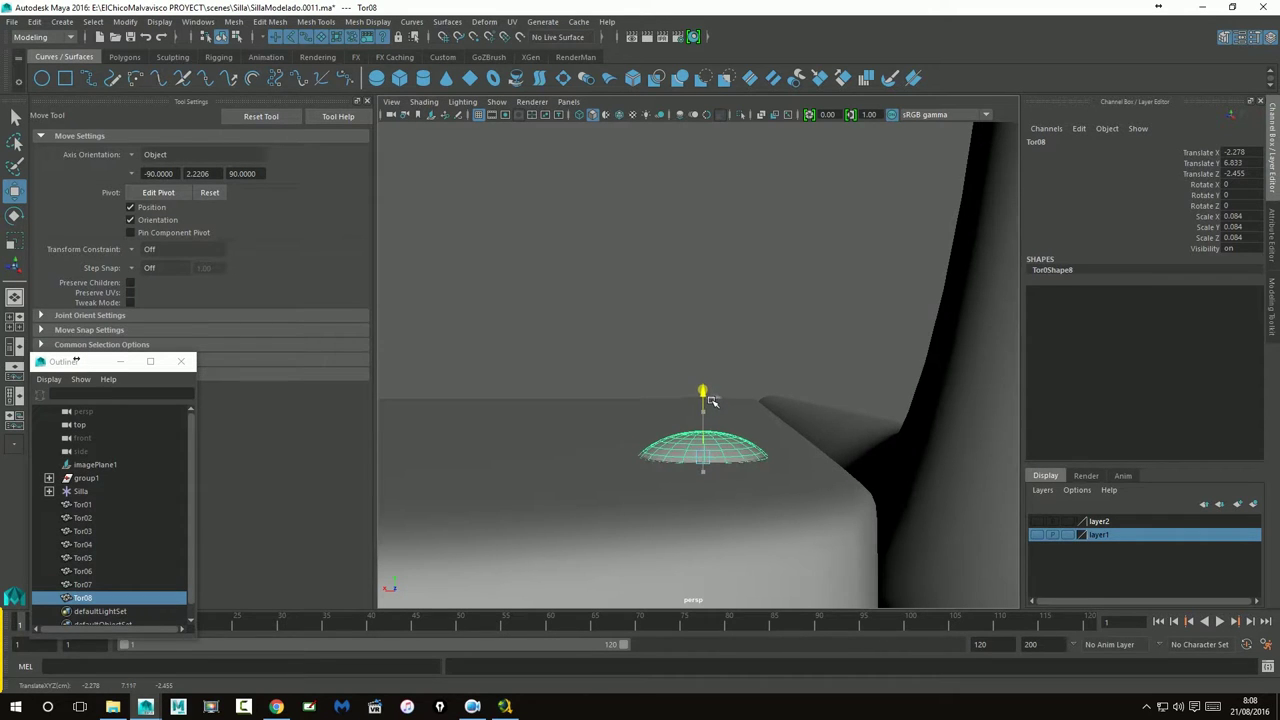
{"action": "mouse_move", "coordinate": [815, 452]}
{"action": "left_mouse_down", "text": "alt"}
{"action": "mouse_move", "coordinate": [794, 386]}
{"action": "mouse_move", "coordinate": [646, 409]}
{"action": "mouse_move", "coordinate": [663, 423]}
{"action": "mouse_move", "coordinate": [652, 392]}
{"action": "mouse_move", "coordinate": [634, 389]}
{"action": "left_mouse_up", "text": "alt"}
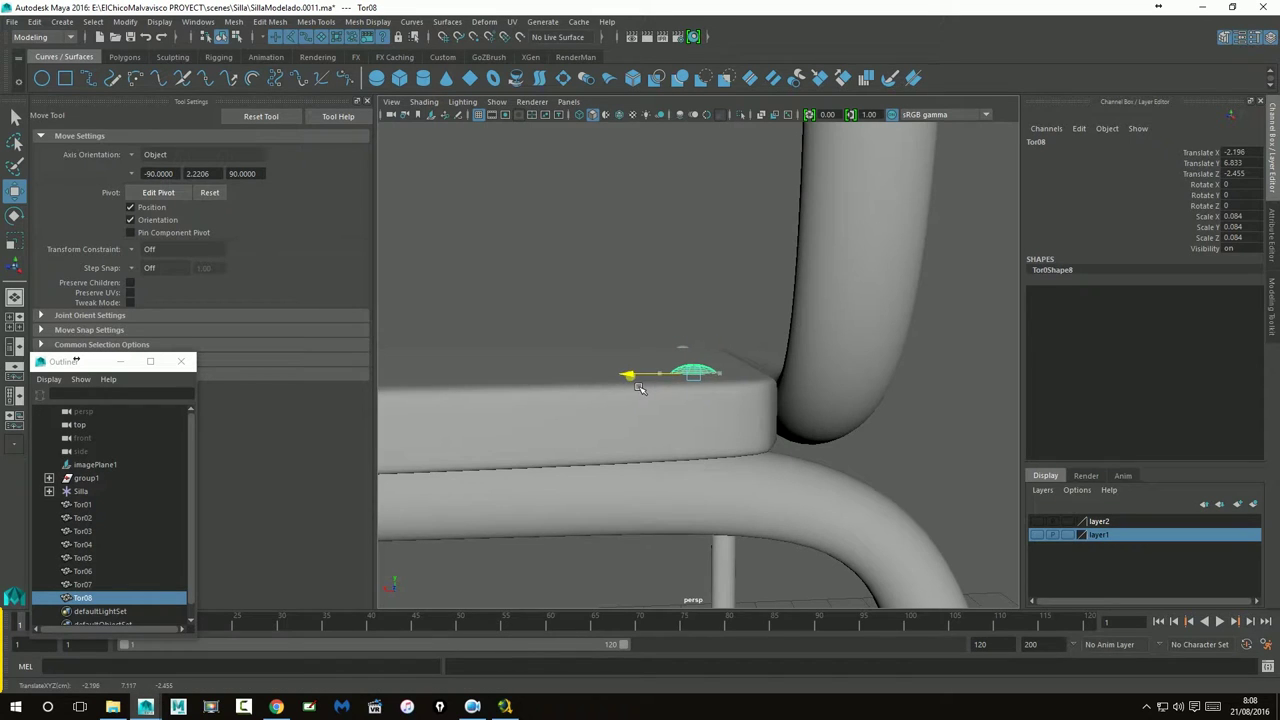
{"action": "mouse_move", "coordinate": [783, 433]}
{"action": "left_mouse_down", "text": "alt"}
{"action": "mouse_move", "coordinate": [766, 457]}
{"action": "mouse_move", "coordinate": [714, 420]}
{"action": "mouse_move", "coordinate": [700, 429]}
{"action": "mouse_move", "coordinate": [657, 482]}
{"action": "mouse_move", "coordinate": [699, 523]}
{"action": "left_mouse_up", "text": "alt"}
{"action": "left_click", "coordinate": [699, 523]}
Raise rivet Tor07 slightly to about Y 6.833 on the seat's back corner
{"action": "mouse_move", "coordinate": [783, 514]}
{"action": "left_mouse_down", "text": "alt"}
{"action": "mouse_move", "coordinate": [766, 477]}
{"action": "mouse_move", "coordinate": [708, 499]}
{"action": "mouse_move", "coordinate": [608, 400]}
{"action": "left_mouse_up", "text": "alt"}
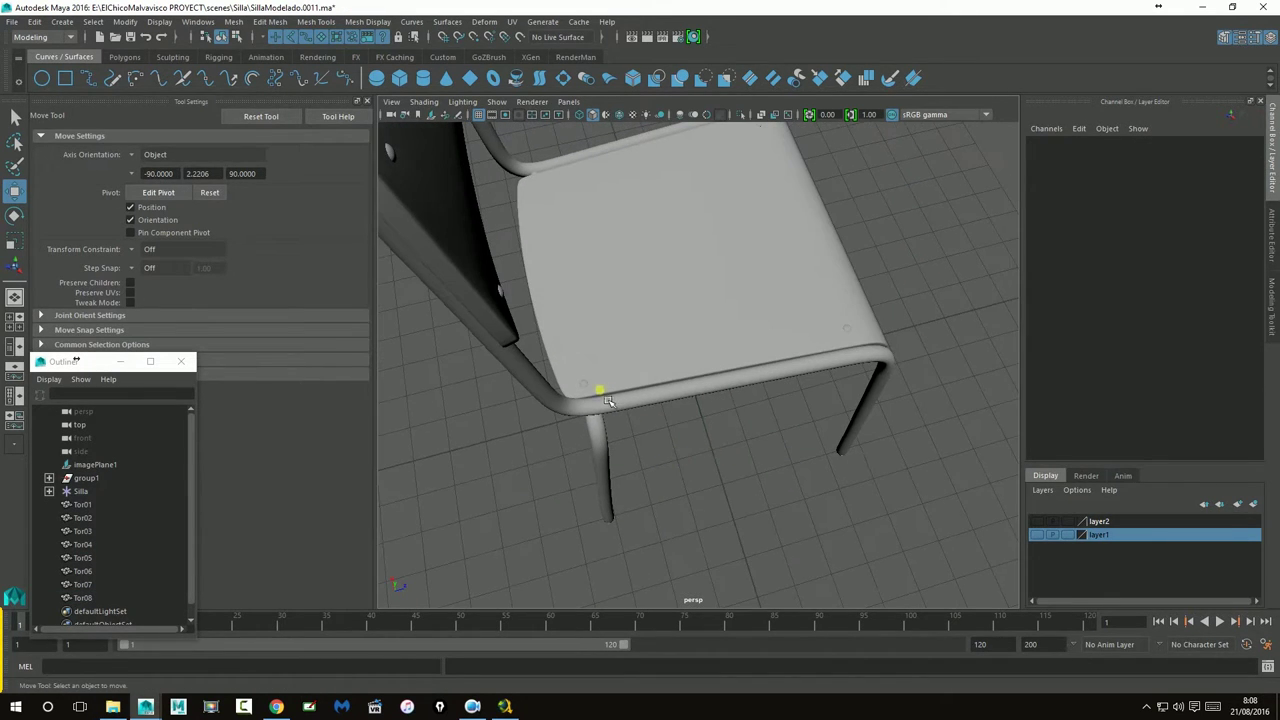
{"action": "left_click", "coordinate": [538, 178]}
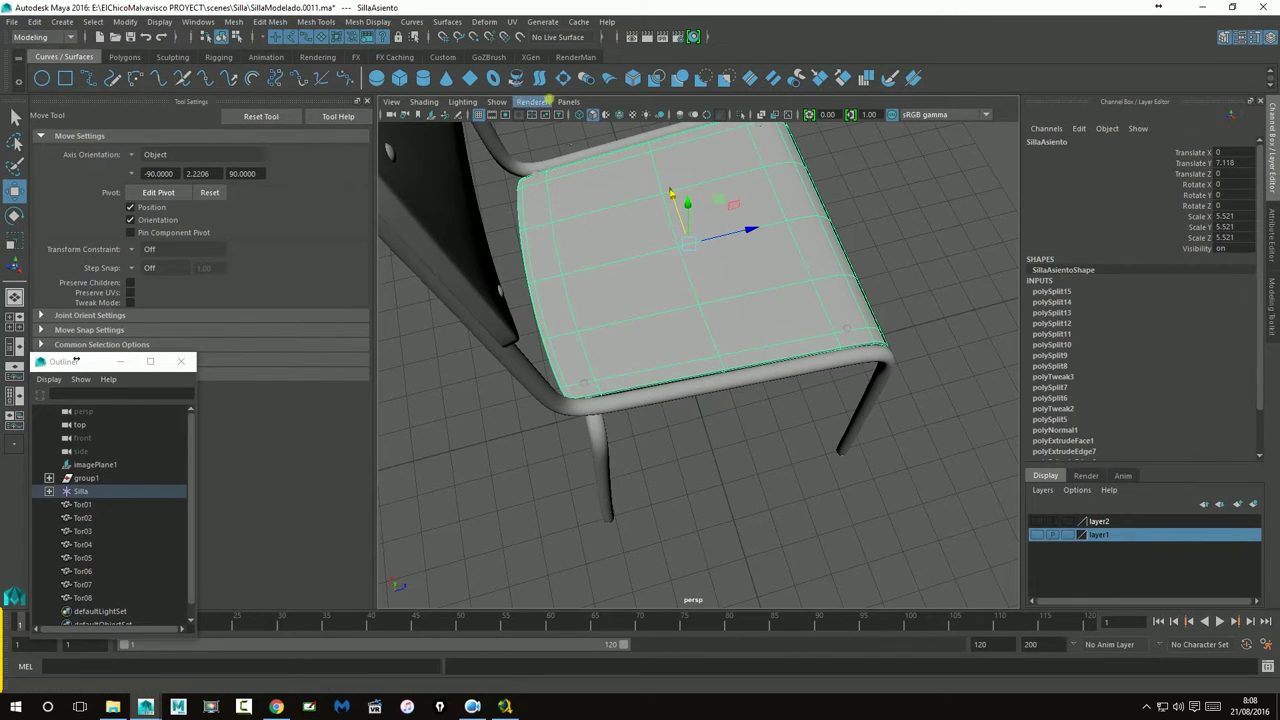
{"action": "mouse_move", "coordinate": [552, 182]}
{"action": "left_mouse_down", "text": "alt"}
{"action": "mouse_move", "coordinate": [726, 191]}
{"action": "mouse_move", "coordinate": [697, 352]}
{"action": "mouse_move", "coordinate": [843, 223]}
{"action": "mouse_move", "coordinate": [954, 334]}
{"action": "mouse_move", "coordinate": [880, 337]}
{"action": "mouse_move", "coordinate": [745, 405]}
{"action": "left_mouse_up", "text": "alt"}
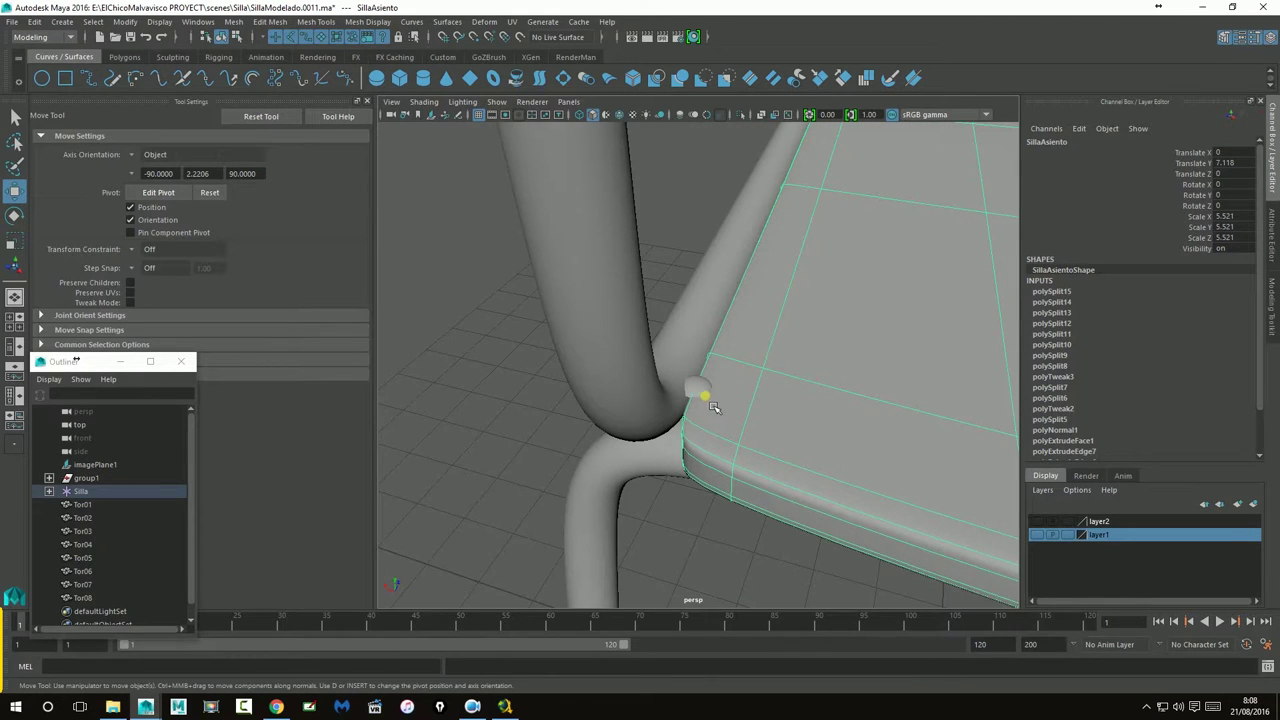
{"action": "left_click_drag", "start_coordinate": [679, 331], "coordinate": [576, 253], "text": "alt"}
{"action": "left_click", "coordinate": [576, 253]}
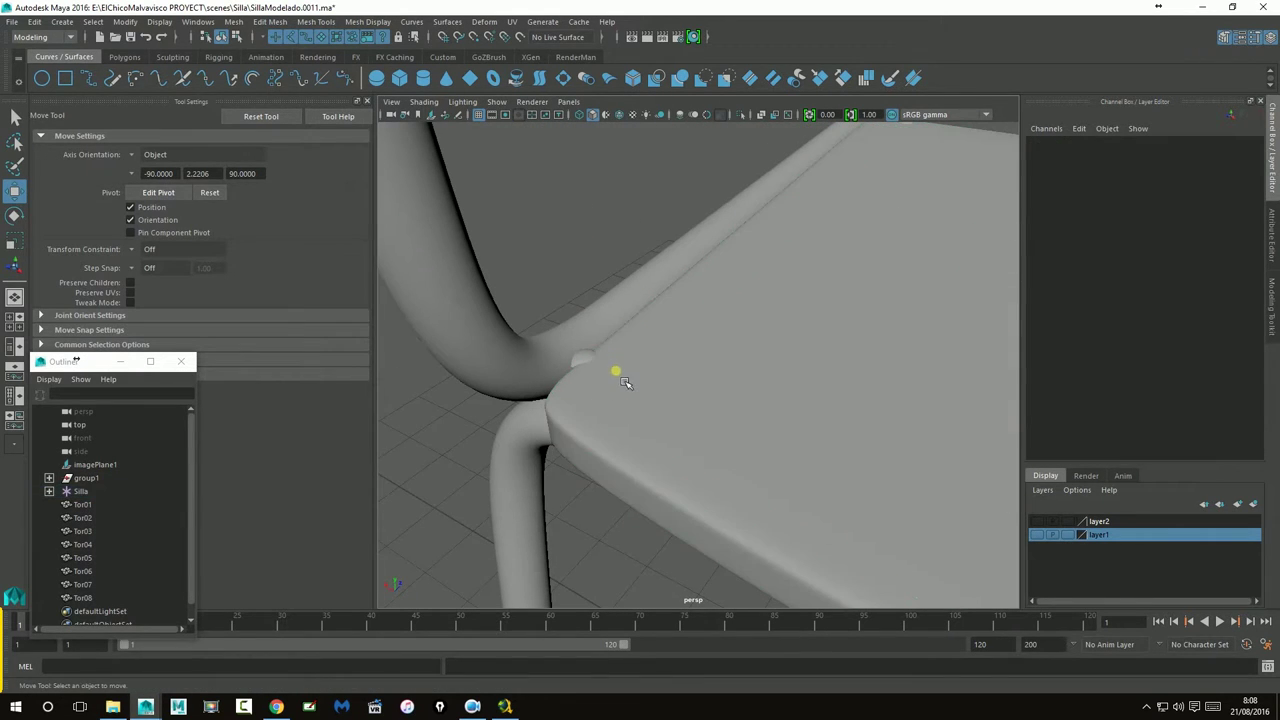
{"action": "left_click", "coordinate": [587, 360]}
{"action": "left_click_drag", "start_coordinate": [589, 363], "coordinate": [600, 386]}
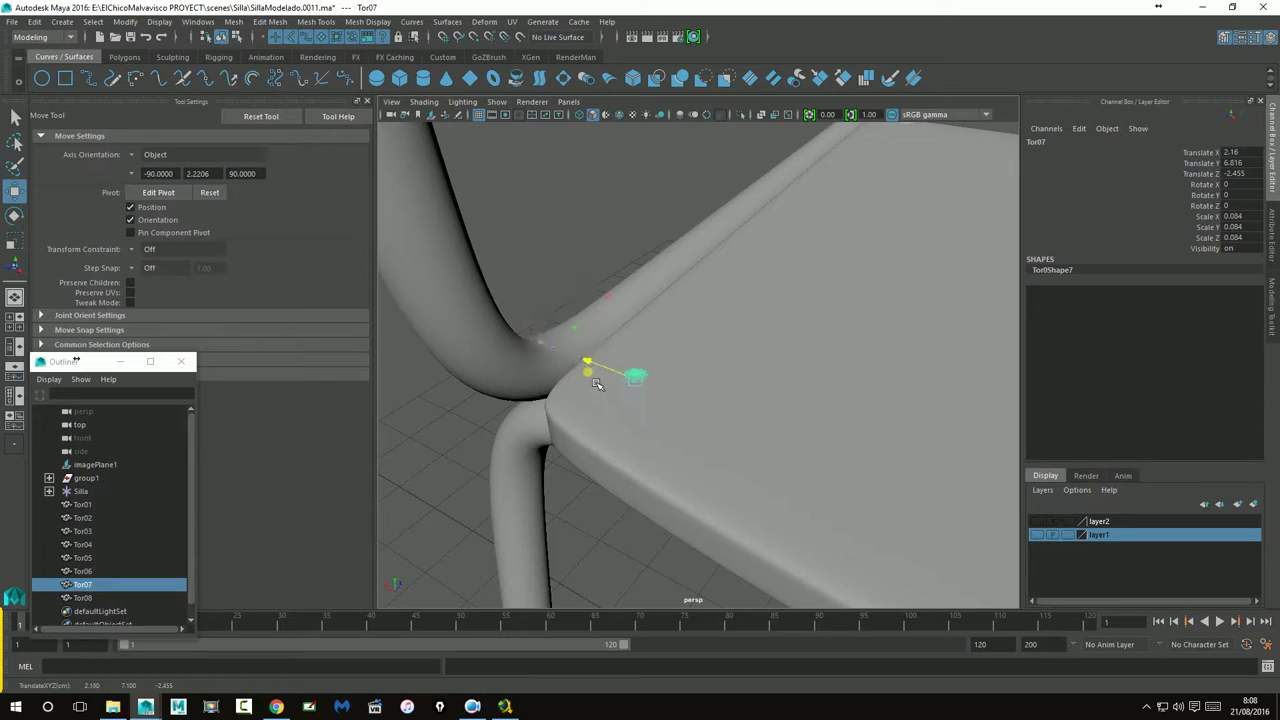
{"action": "left_click_drag", "start_coordinate": [683, 463], "coordinate": [688, 430], "text": "alt"}
{"action": "left_click_drag", "start_coordinate": [684, 330], "coordinate": [677, 298]}
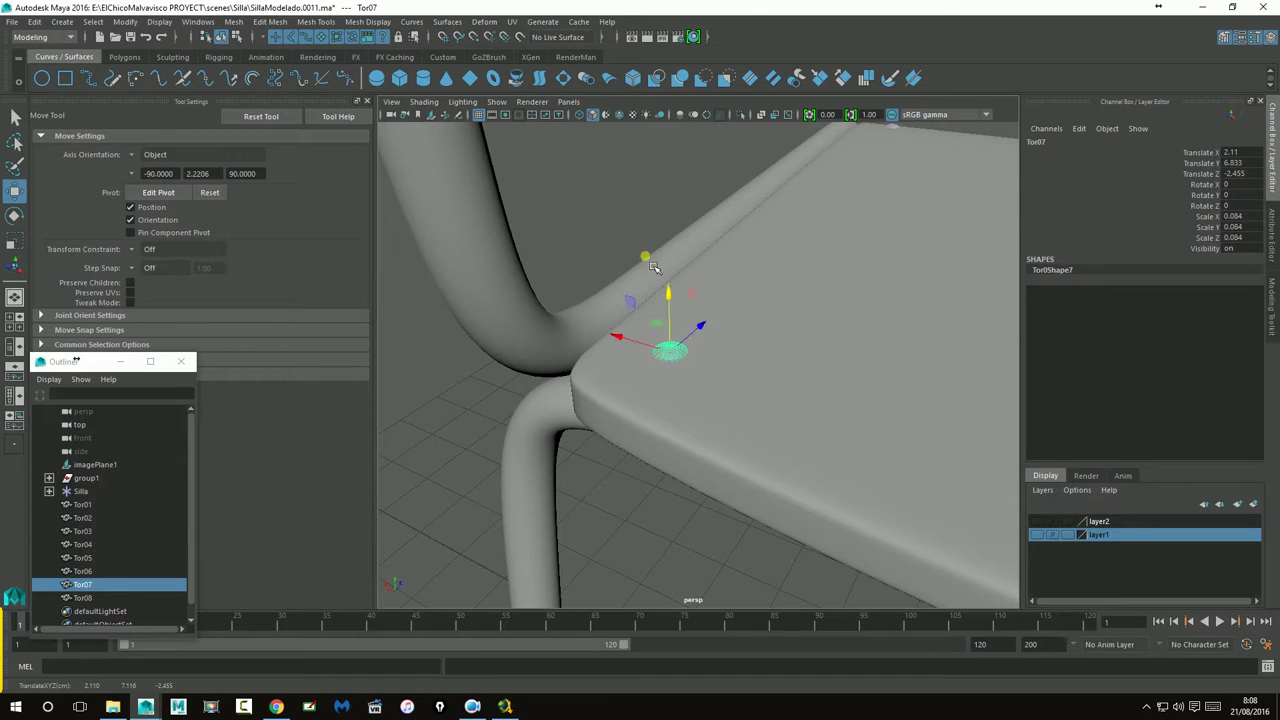
Orbit out to view the whole chair from behind
{"action": "left_click", "coordinate": [763, 337]}
{"action": "mouse_move", "coordinate": [763, 337]}
{"action": "left_mouse_down", "text": "alt"}
{"action": "mouse_move", "coordinate": [749, 414]}
{"action": "mouse_move", "coordinate": [865, 438]}
{"action": "mouse_move", "coordinate": [1069, 403]}
{"action": "mouse_move", "coordinate": [830, 372]}
{"action": "left_mouse_up", "text": "alt"}
{"action": "right_click_drag", "start_coordinate": [830, 372], "coordinate": [629, 371], "text": "alt"}
{"action": "mouse_move", "coordinate": [629, 371]}
{"action": "left_mouse_down", "text": "alt"}
{"action": "mouse_move", "coordinate": [694, 463]}
{"action": "mouse_move", "coordinate": [651, 443]}
{"action": "mouse_move", "coordinate": [666, 455]}
{"action": "mouse_move", "coordinate": [719, 427]}
{"action": "left_mouse_up", "text": "alt"}
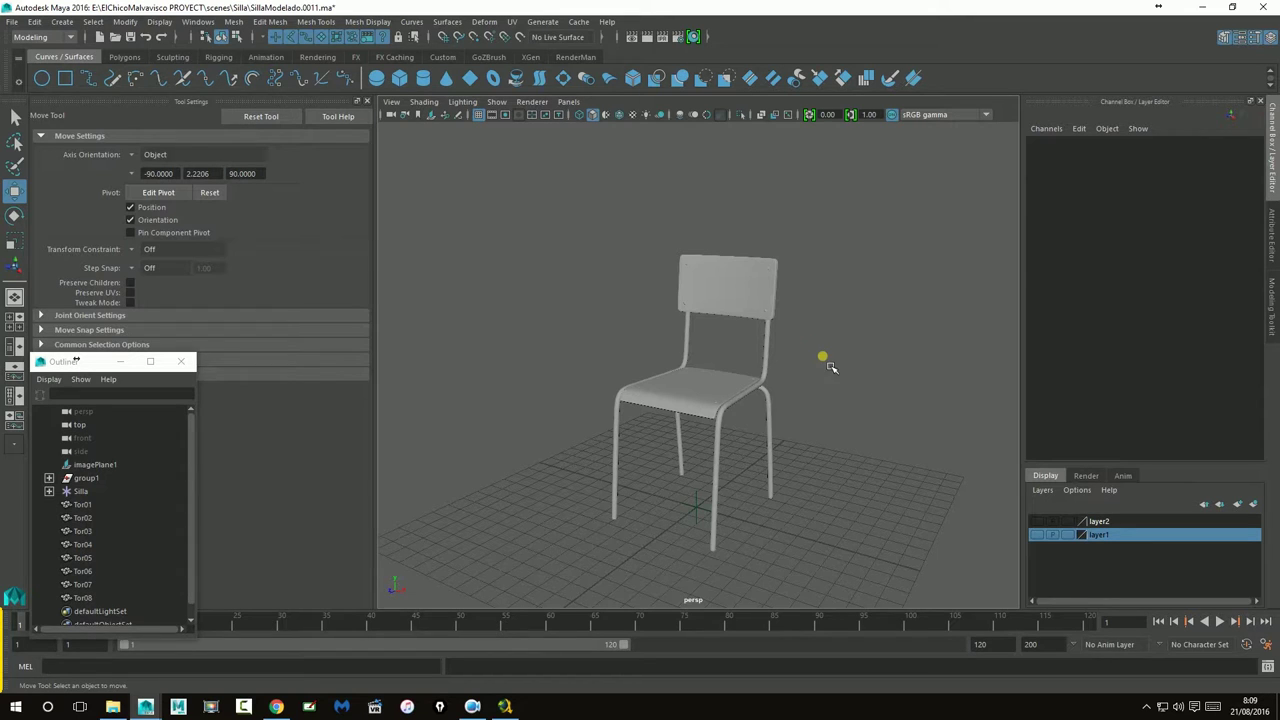
Parent the rivets Tor01 through Tor08 under the Silla group in the Outliner
{"action": "mouse_move", "coordinate": [820, 362]}
{"action": "left_mouse_down", "text": "alt"}
{"action": "mouse_move", "coordinate": [811, 353]}
{"action": "mouse_move", "coordinate": [815, 363]}
{"action": "left_mouse_up", "text": "alt"}
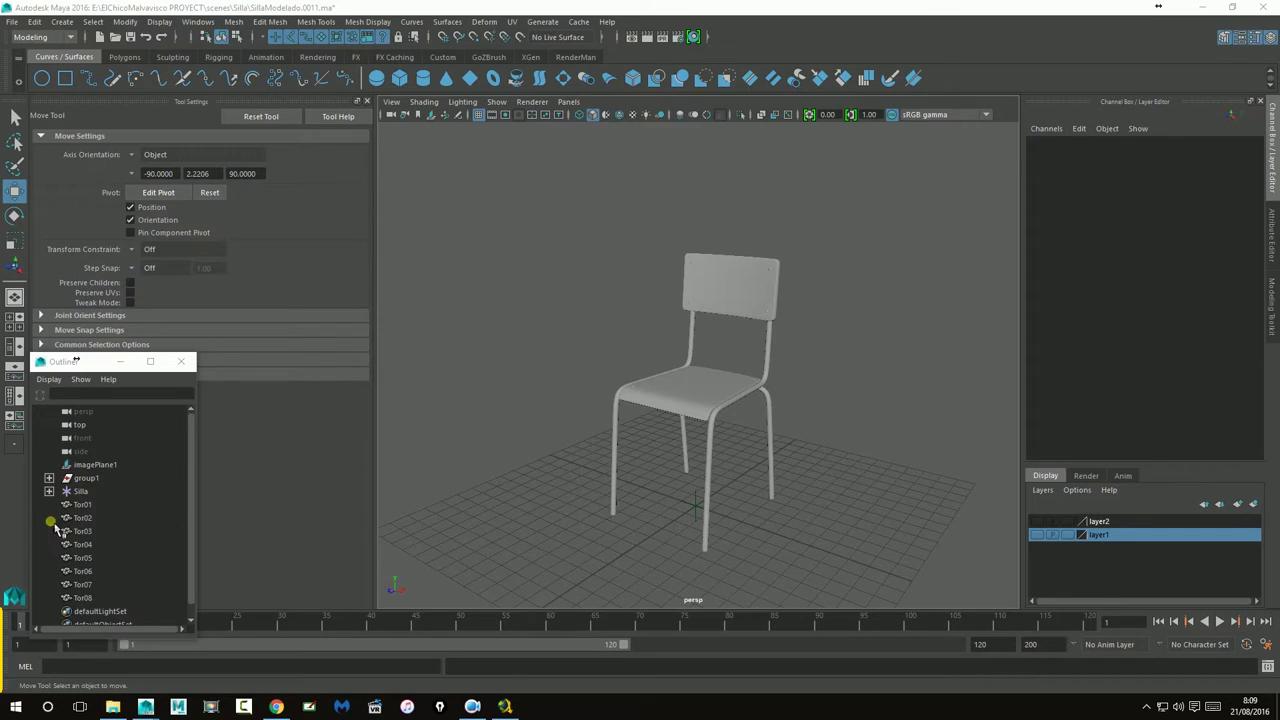
{"action": "left_click", "coordinate": [82, 504]}
{"action": "left_click", "coordinate": [88, 597], "text": "shift"}
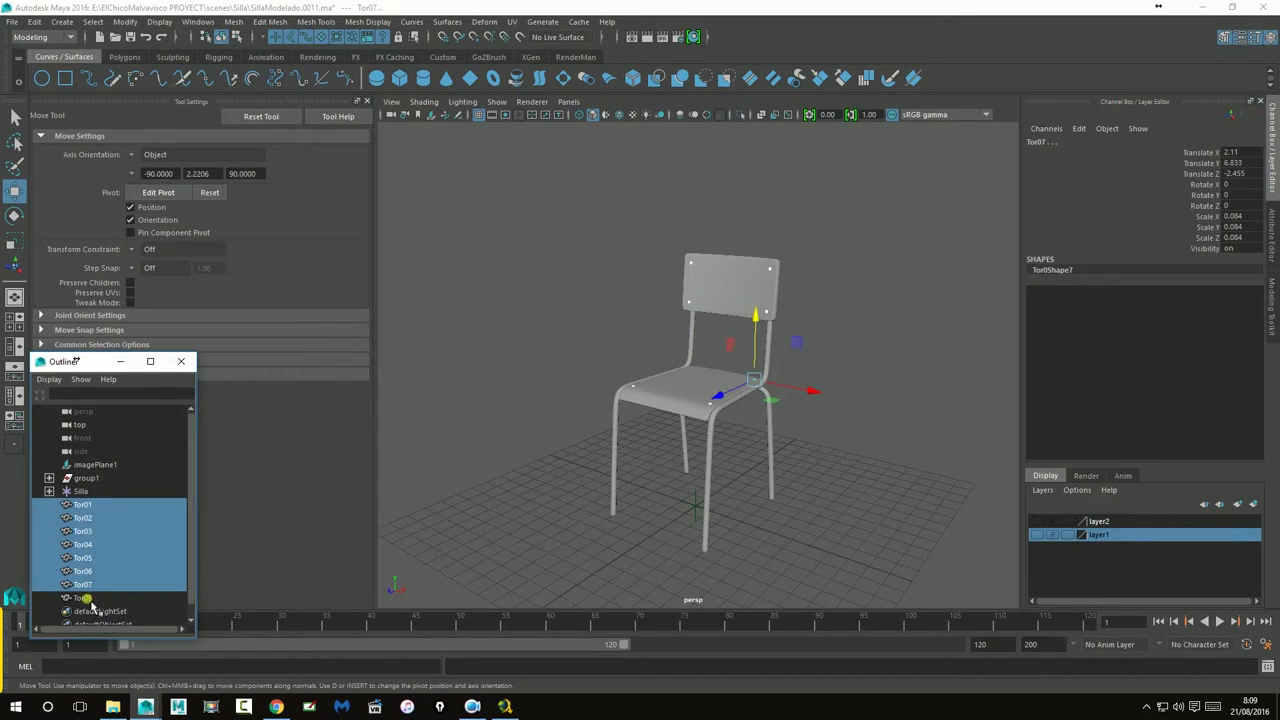
{"action": "left_click", "coordinate": [80, 504]}
{"action": "left_click", "coordinate": [80, 491], "text": "shift"}
{"action": "left_click", "coordinate": [82, 506]}
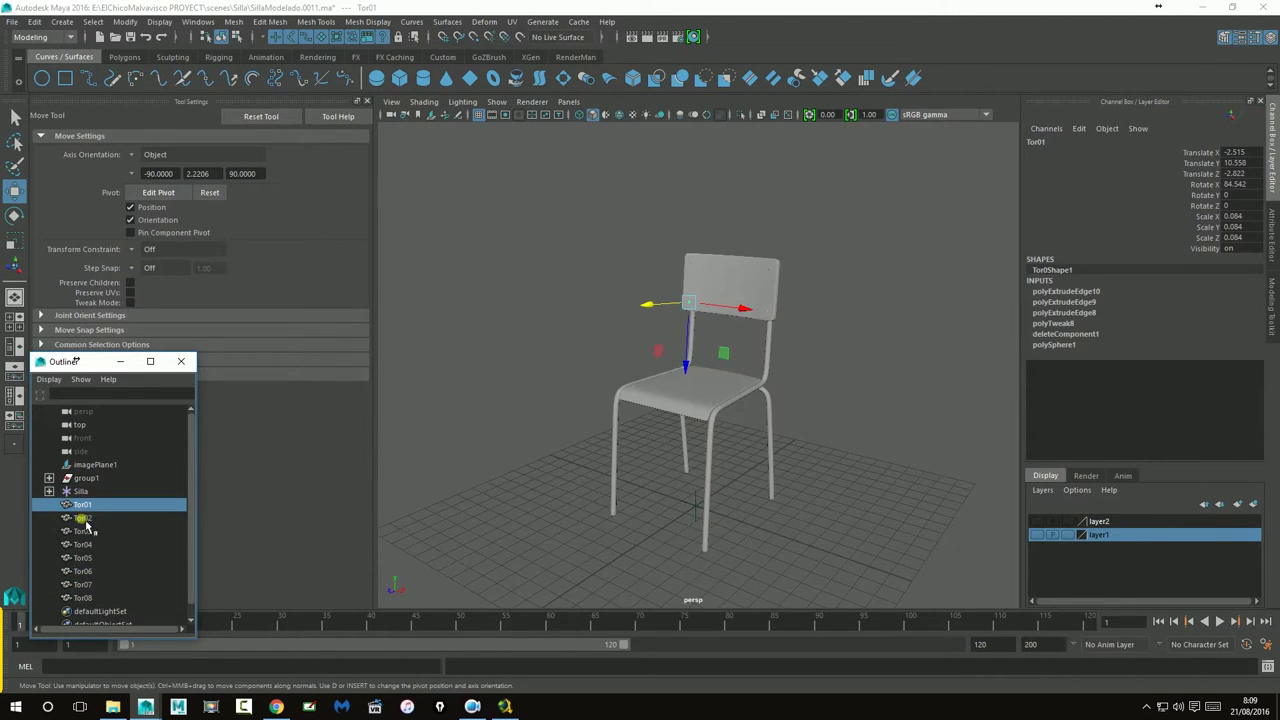
{"action": "left_click", "coordinate": [88, 597], "text": "shift"}
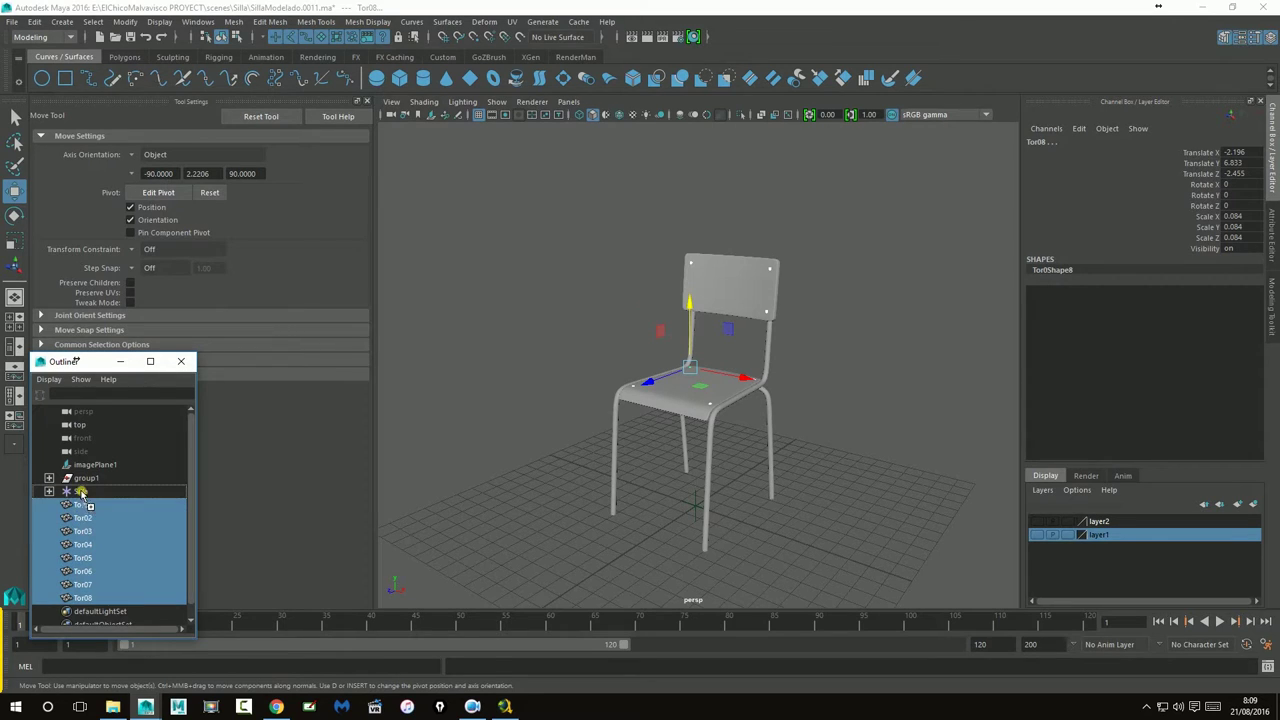
{"action": "middle_click_drag", "start_coordinate": [85, 507], "coordinate": [80, 492]}
{"action": "left_click", "coordinate": [80, 492]}
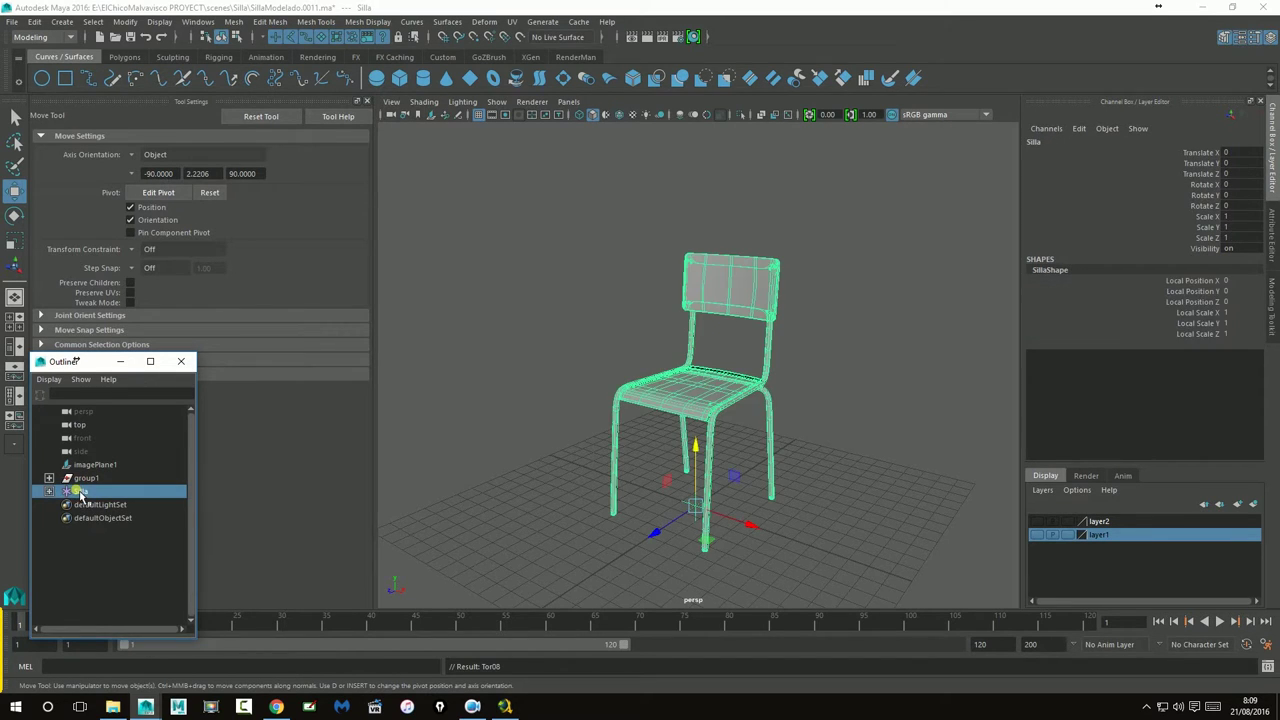
{"action": "left_click", "coordinate": [495, 348]}
{"action": "mouse_move", "coordinate": [563, 366]}
{"action": "left_mouse_down", "text": "alt"}
{"action": "mouse_move", "coordinate": [820, 357]}
{"action": "mouse_move", "coordinate": [838, 372]}
{"action": "mouse_move", "coordinate": [731, 380]}
{"action": "mouse_move", "coordinate": [566, 363]}
{"action": "mouse_move", "coordinate": [571, 375]}
{"action": "left_mouse_up", "text": "alt"}
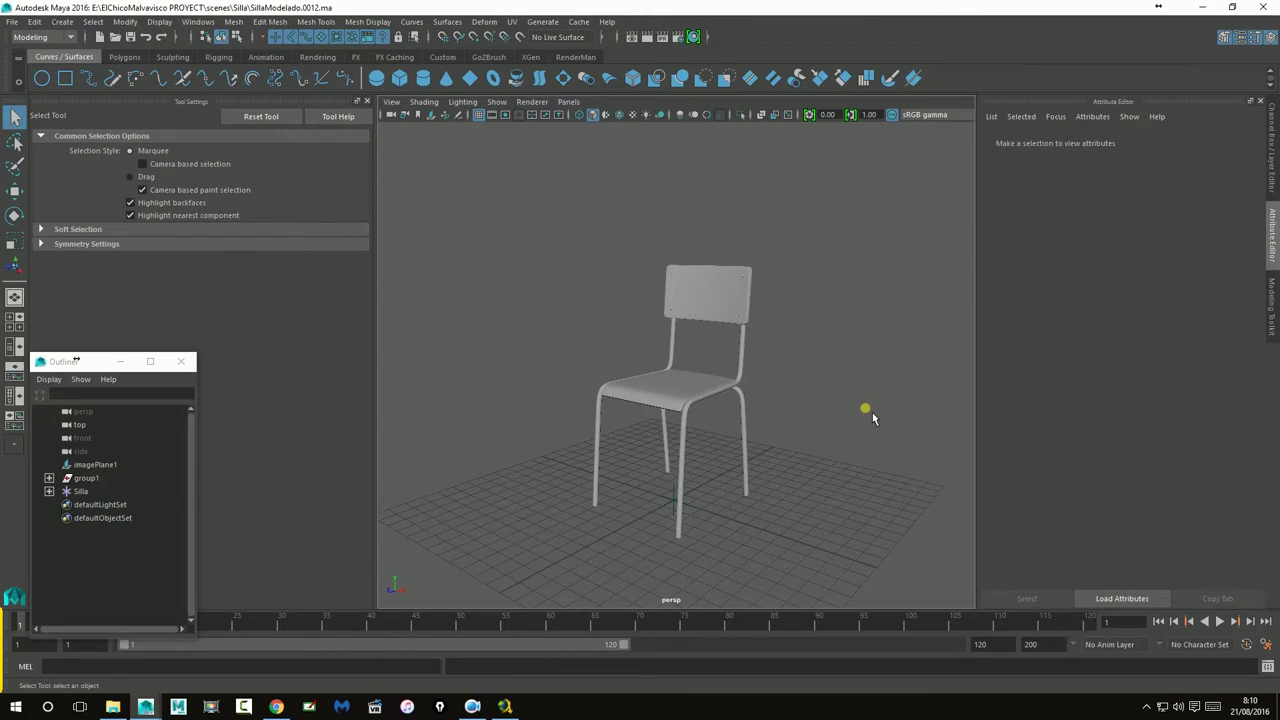
Turn on layer1's visibility in the Layer Editor and delete group1
{"action": "left_click_drag", "start_coordinate": [840, 422], "coordinate": [886, 380], "text": "alt"}
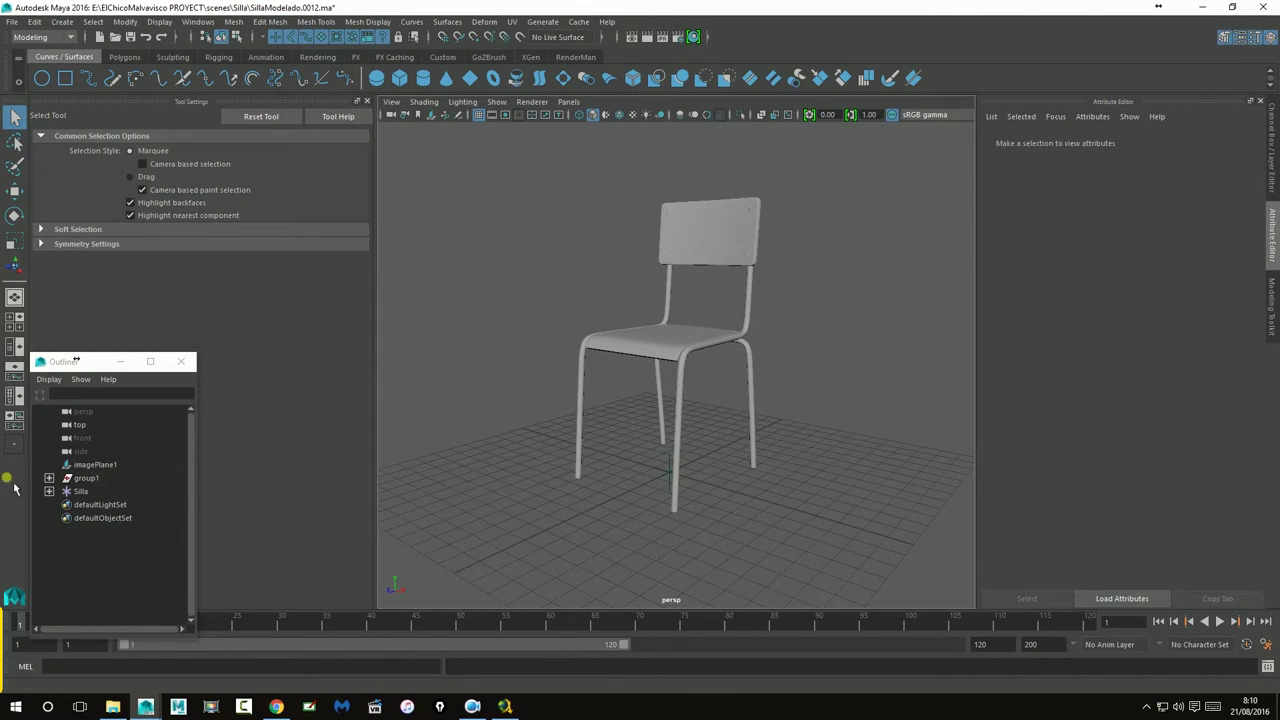
{"action": "left_click", "coordinate": [86, 478]}
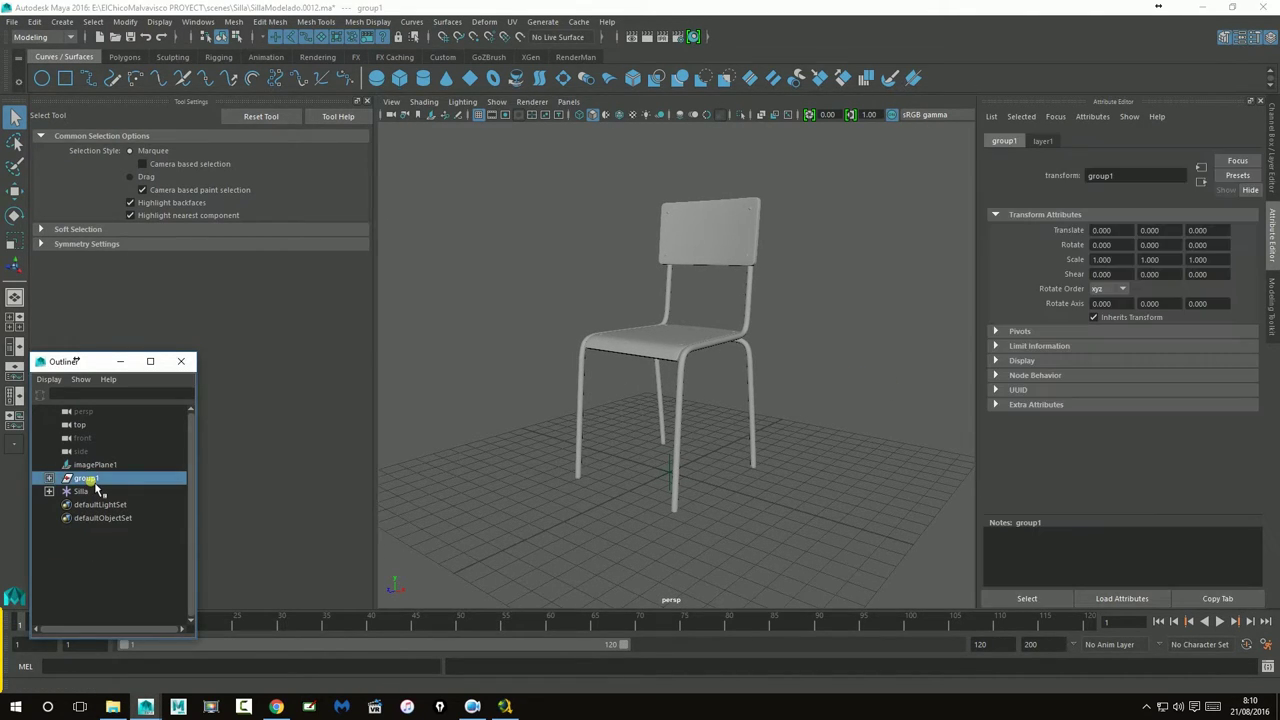
{"action": "left_click", "coordinate": [1274, 295]}
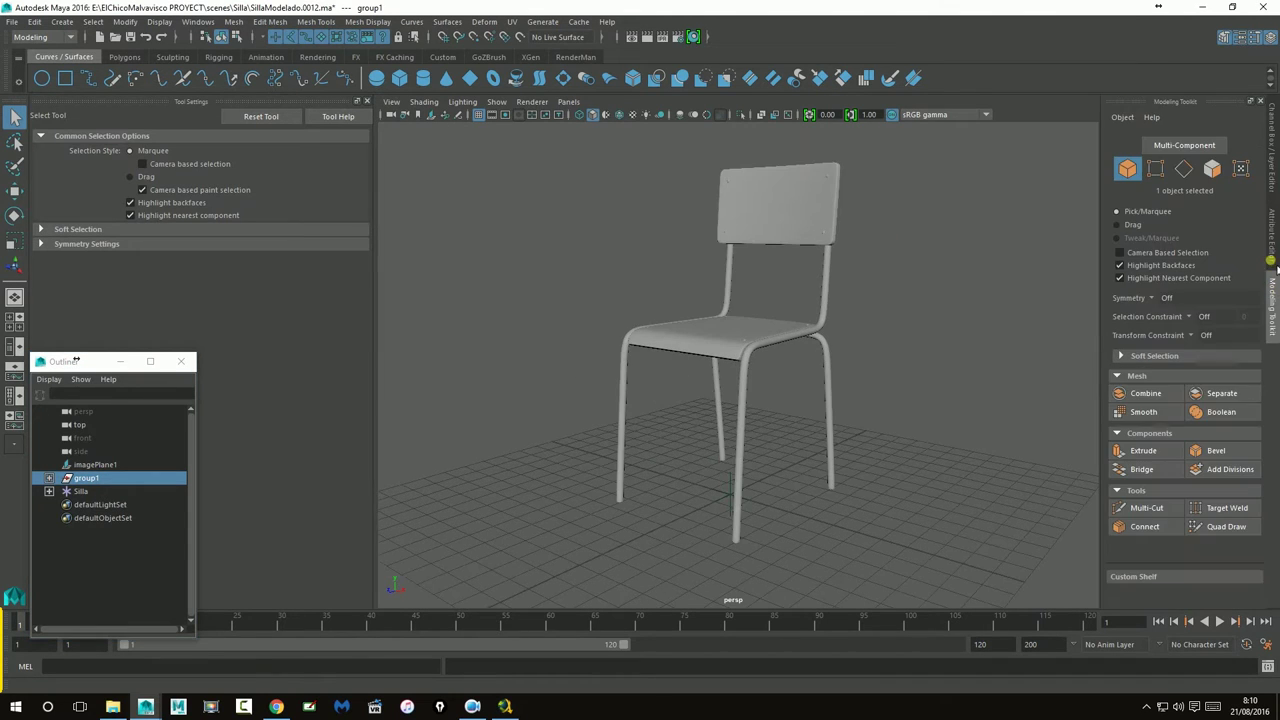
{"action": "left_click", "coordinate": [1271, 183]}
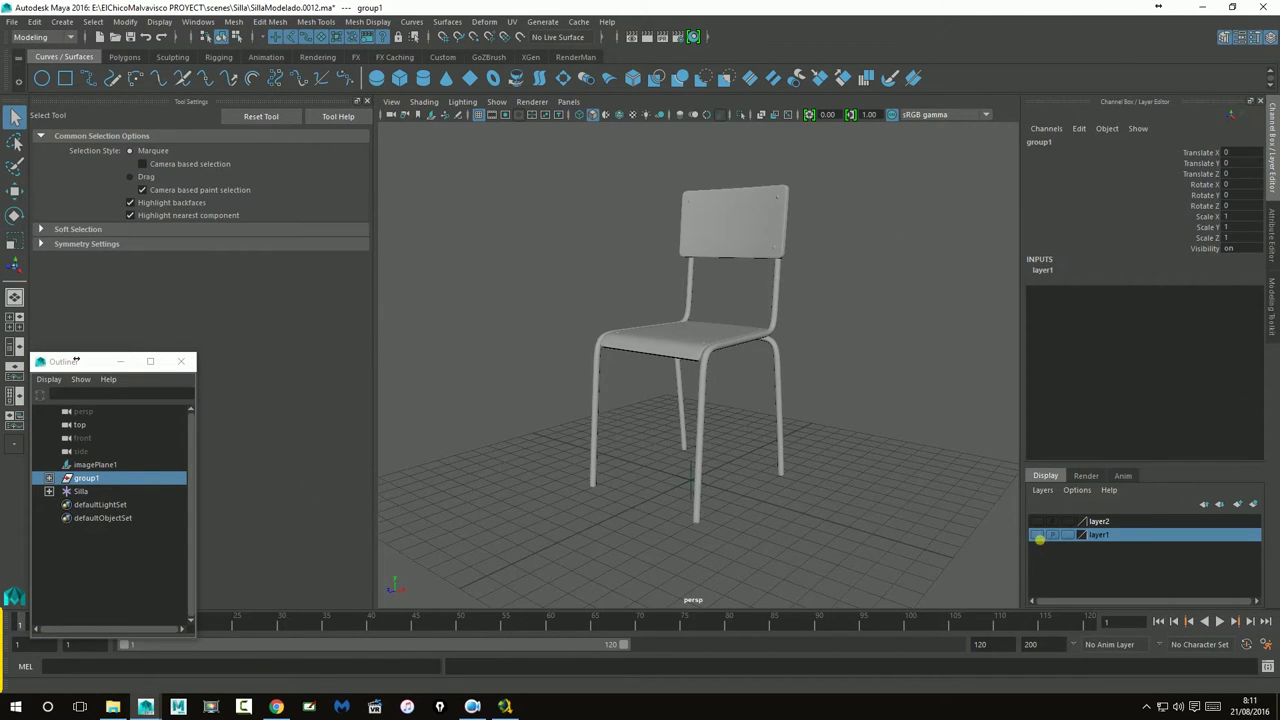
{"action": "left_click", "coordinate": [1040, 521]}
{"action": "left_click_drag", "start_coordinate": [870, 378], "coordinate": [863, 409], "text": "alt"}
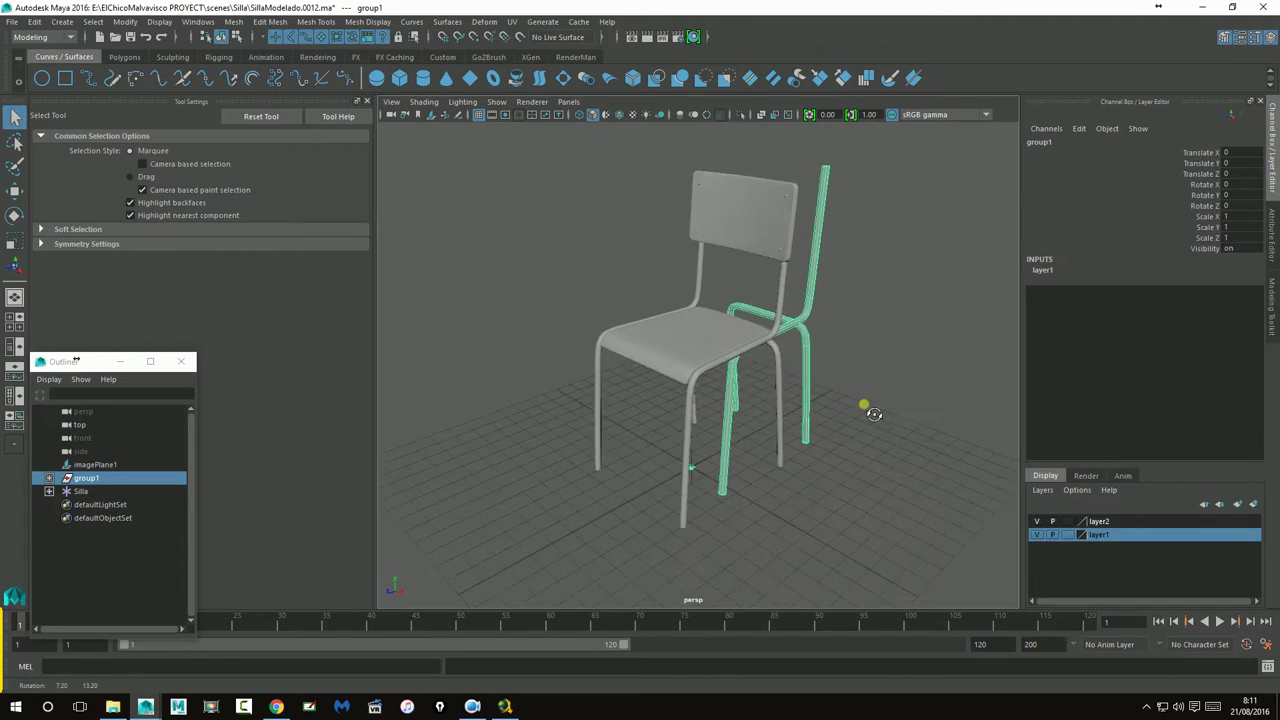
{"action": "left_click", "coordinate": [87, 482]}
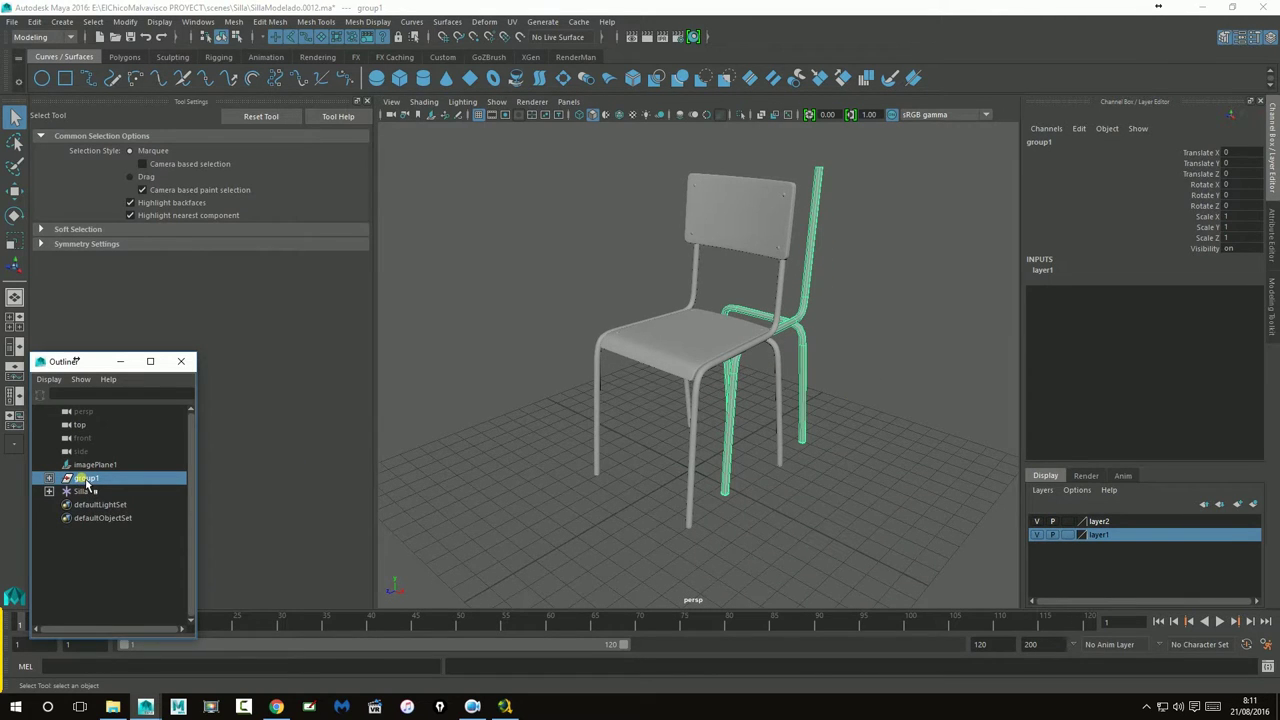
{"action": "key", "text": "Delete"}
{"action": "left_click", "coordinate": [1135, 537]}
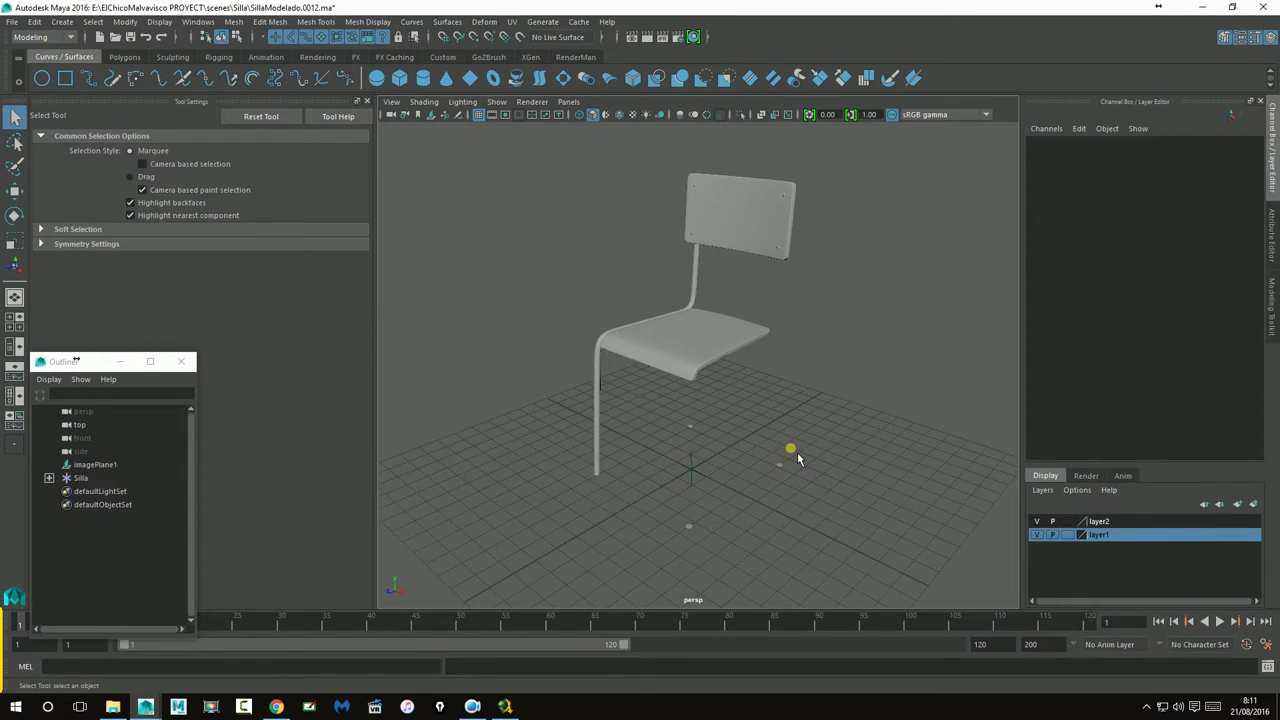
Undo the group1 deletion, inspect the front leg SillaPataL, then delete and restore group1 again
{"action": "key", "text": "ctrl+z"}
{"action": "left_click", "coordinate": [818, 363]}
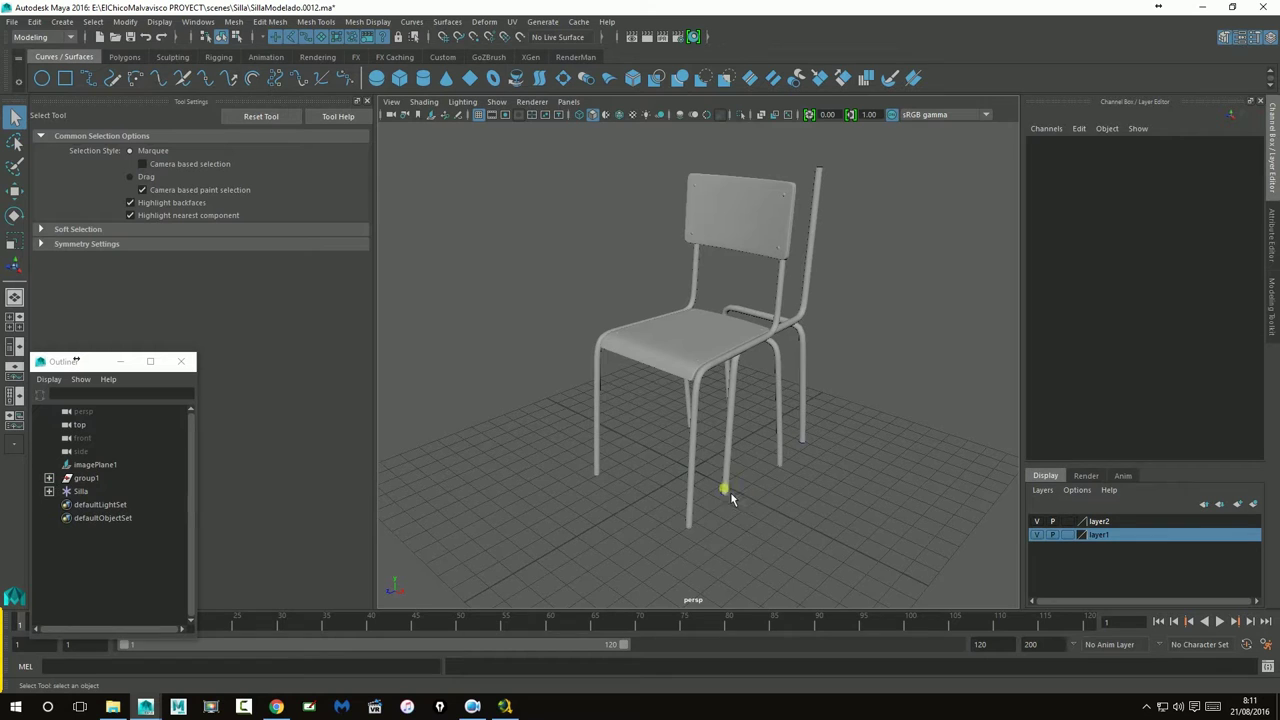
{"action": "left_click", "coordinate": [692, 486]}
{"action": "mouse_move", "coordinate": [700, 493]}
{"action": "right_mouse_down", "text": "alt"}
{"action": "mouse_move", "coordinate": [1018, 492]}
{"action": "mouse_move", "coordinate": [917, 493]}
{"action": "right_mouse_up", "text": "alt"}
{"action": "left_click_drag", "start_coordinate": [851, 508], "coordinate": [837, 397], "text": "alt"}
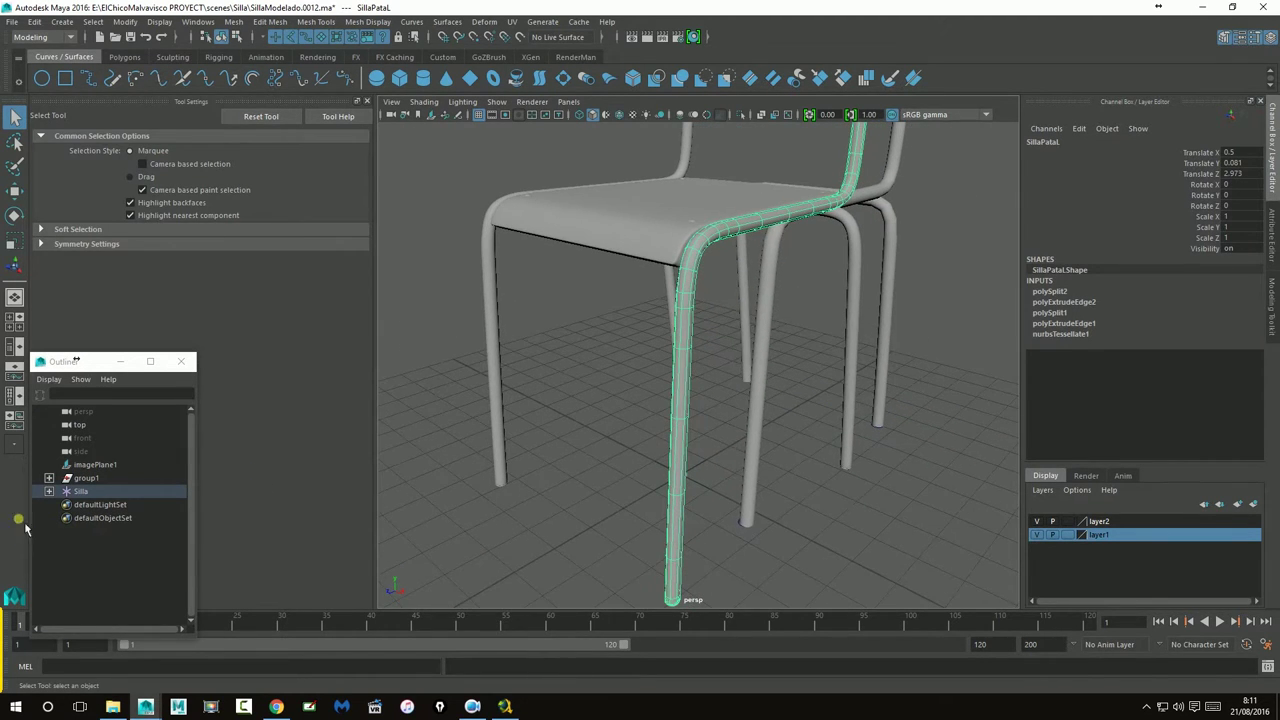
{"action": "left_click", "coordinate": [87, 479]}
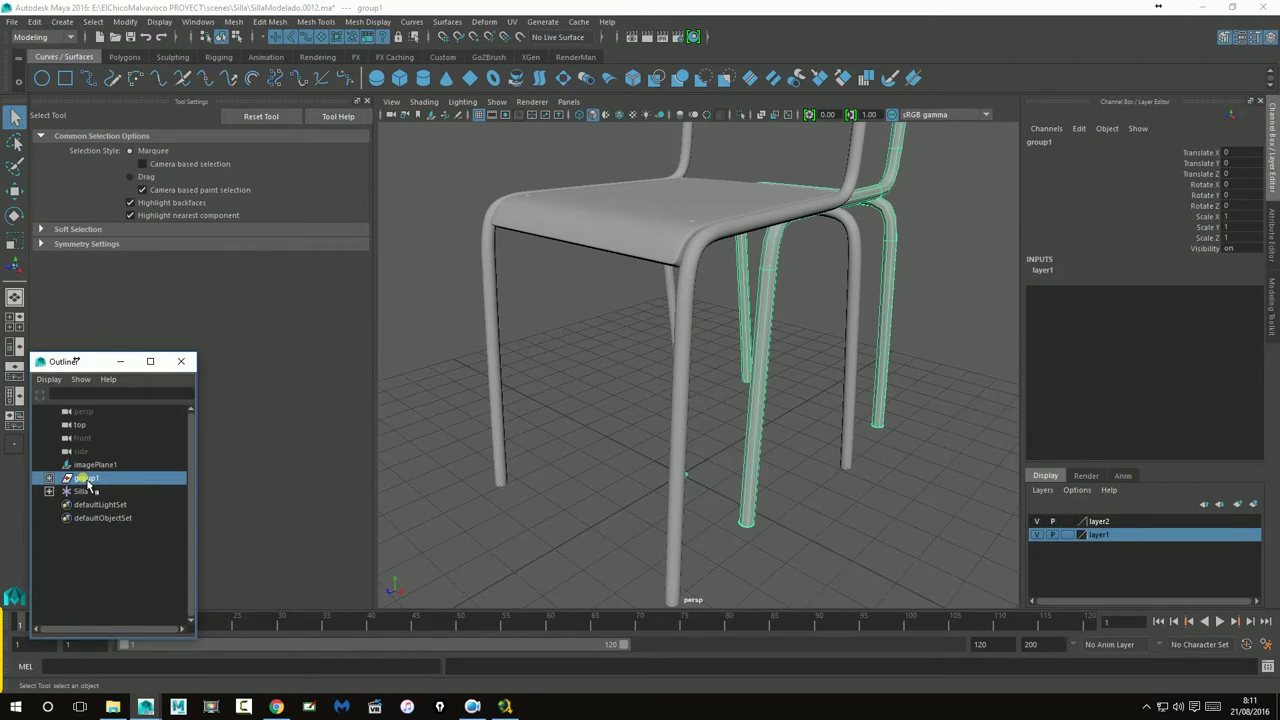
{"action": "key", "text": "Delete"}
{"action": "key", "text": "ctrl+z"}
Expand group1 and compare its legs PataL, PataR and PataTrasera with Silla's SillaPataL
{"action": "left_click", "coordinate": [50, 479]}
{"action": "scroll", "coordinate": [128, 562], "scroll_direction": "down", "scroll_amount": 1}
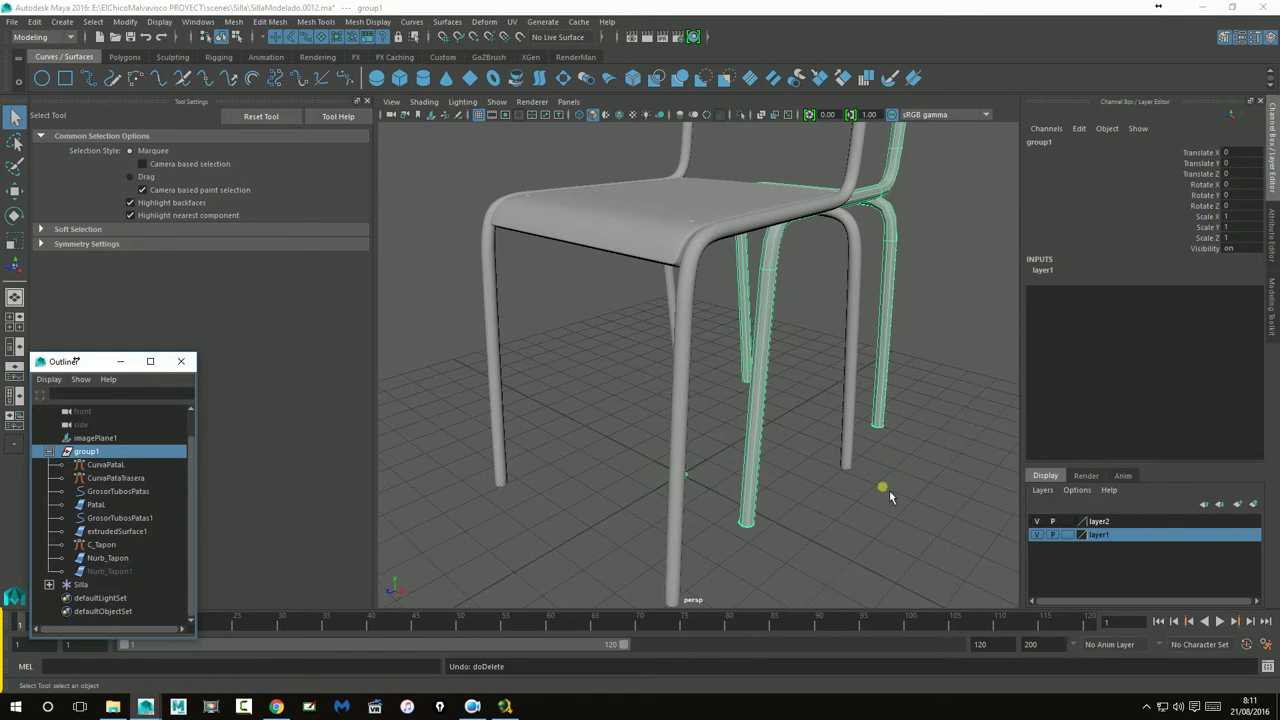
{"action": "left_click", "coordinate": [688, 414]}
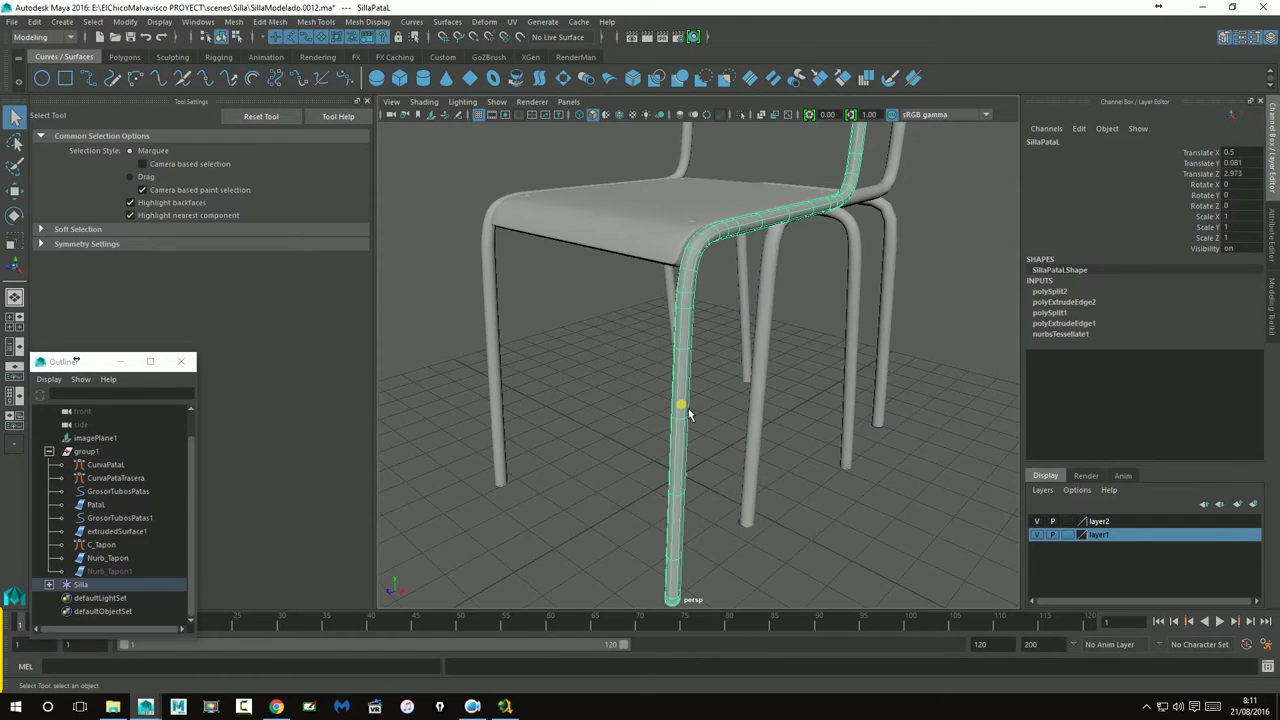
{"action": "left_click", "coordinate": [500, 329]}
{"action": "left_click", "coordinate": [681, 343]}
{"action": "left_click", "coordinate": [855, 250]}
{"action": "left_click_drag", "start_coordinate": [894, 371], "coordinate": [900, 385], "text": "alt"}
{"action": "left_click", "coordinate": [835, 228]}
{"action": "mouse_move", "coordinate": [886, 300]}
{"action": "left_mouse_down", "text": "alt"}
{"action": "mouse_move", "coordinate": [846, 334]}
{"action": "mouse_move", "coordinate": [742, 337]}
{"action": "left_mouse_up", "text": "alt"}
{"action": "scroll", "coordinate": [60, 560], "scroll_direction": "down", "scroll_amount": 5}
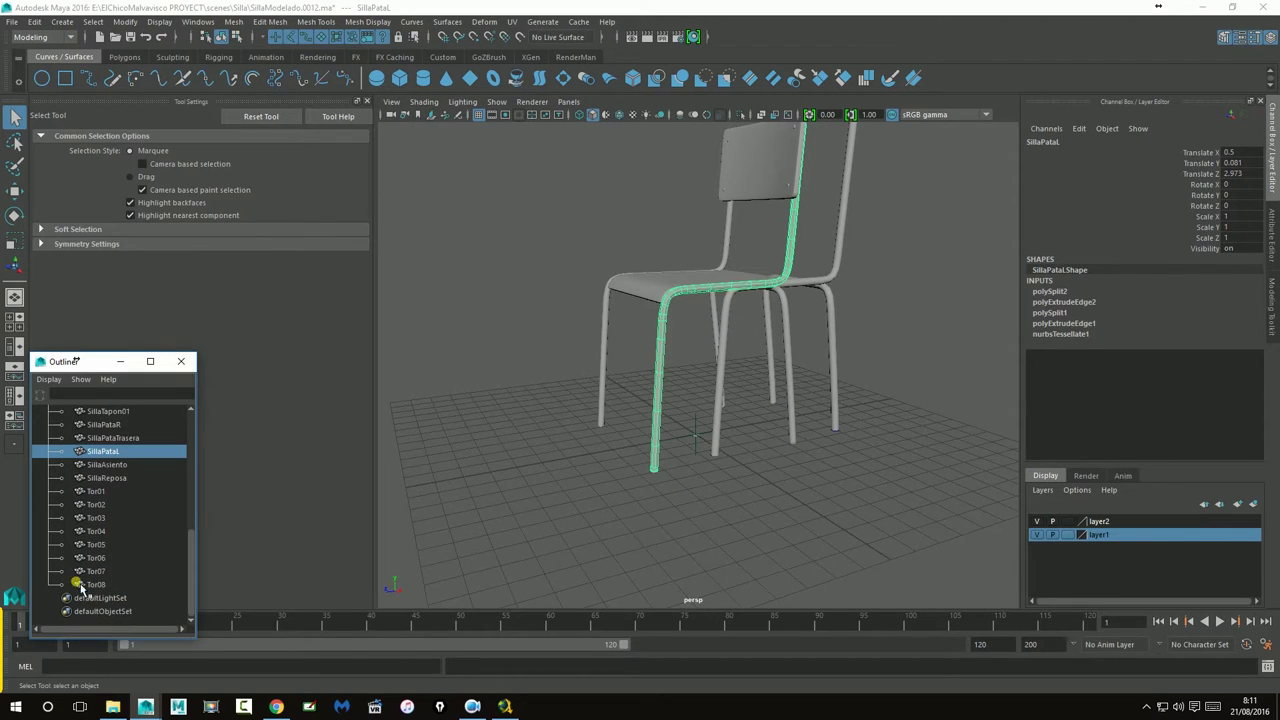
{"action": "left_click", "coordinate": [85, 452]}
Delete the construction leg PataL, then undo to restore it
{"action": "left_click", "coordinate": [814, 284]}
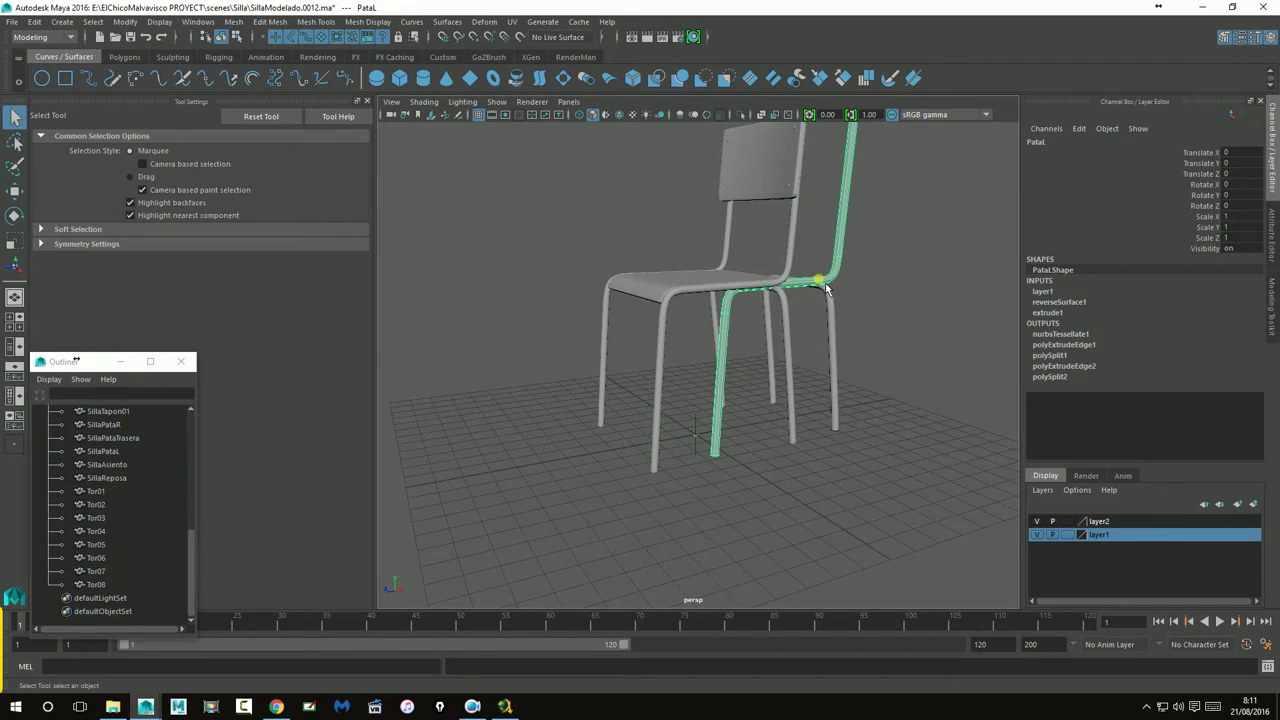
{"action": "key", "text": "Delete"}
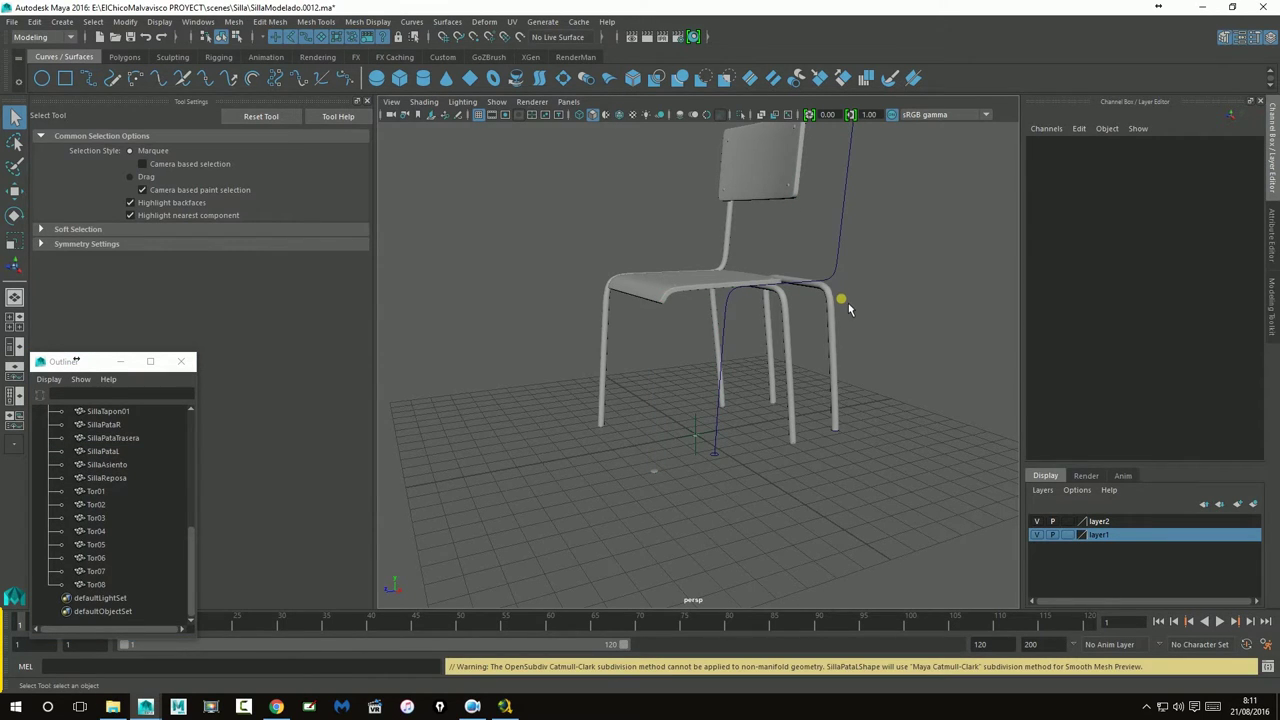
{"action": "key", "text": "ctrl+z"}
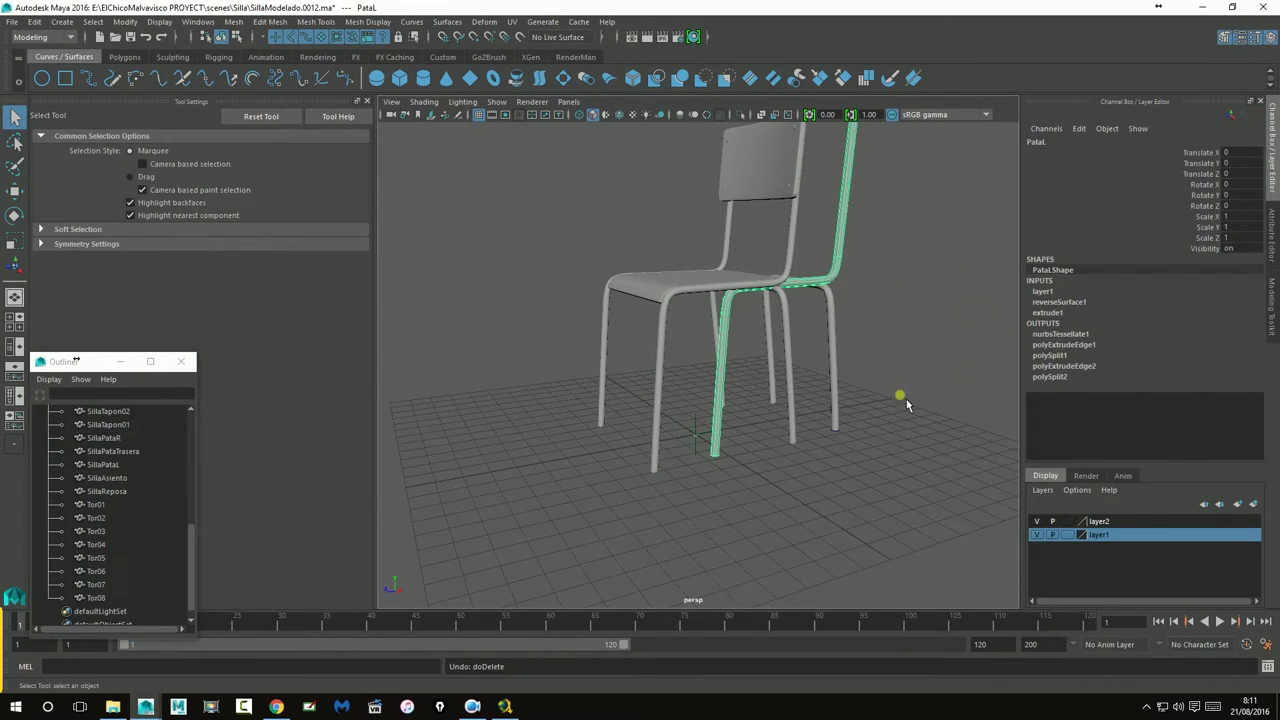
{"action": "left_click", "coordinate": [907, 404]}
{"action": "mouse_move", "coordinate": [815, 395]}
{"action": "left_mouse_down", "text": "alt"}
{"action": "mouse_move", "coordinate": [849, 394]}
{"action": "mouse_move", "coordinate": [818, 404]}
{"action": "left_mouse_up", "text": "alt"}
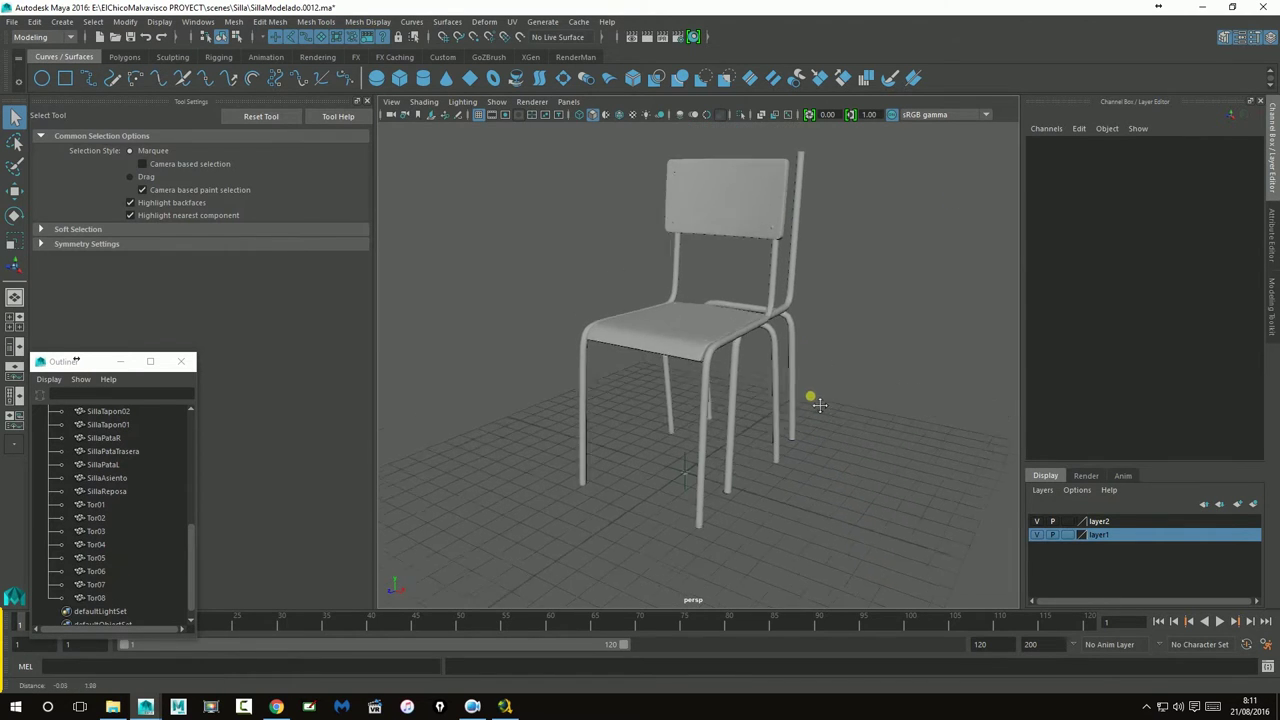
Dismiss the File menu and select the PataL leg tube up close to show its history
{"action": "left_click", "coordinate": [16, 22]}
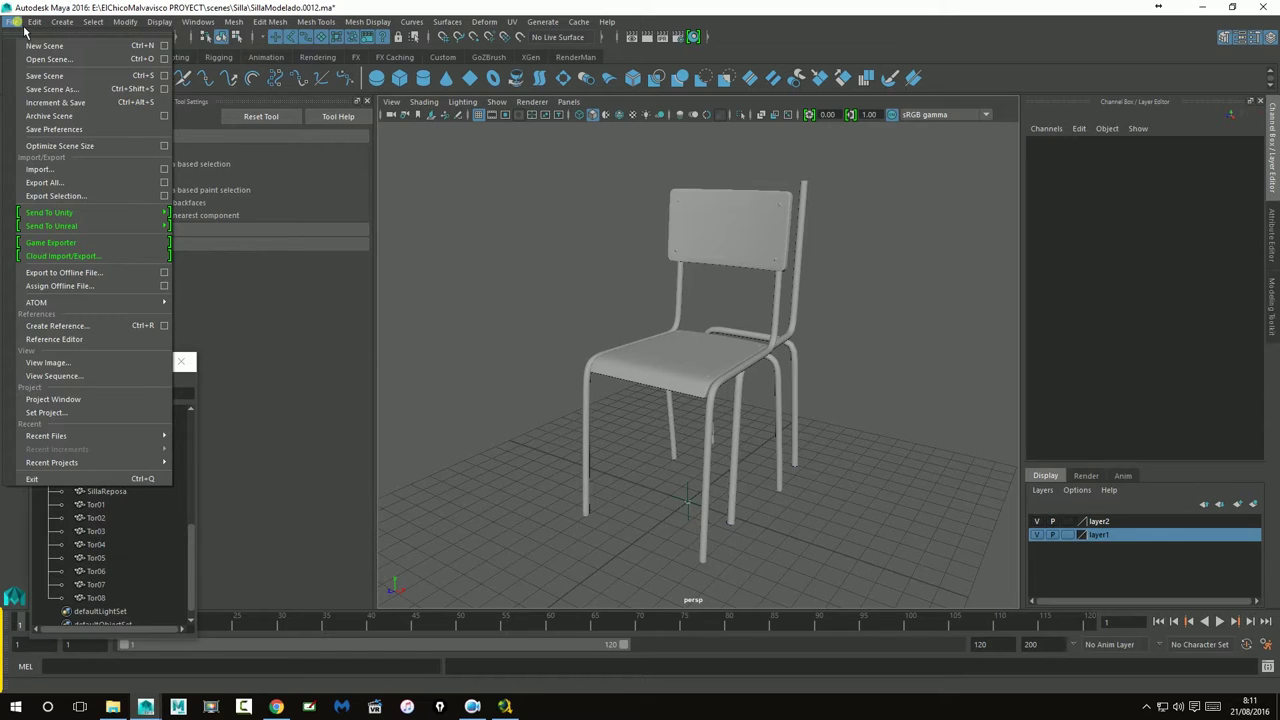
{"action": "left_click", "coordinate": [24, 30]}
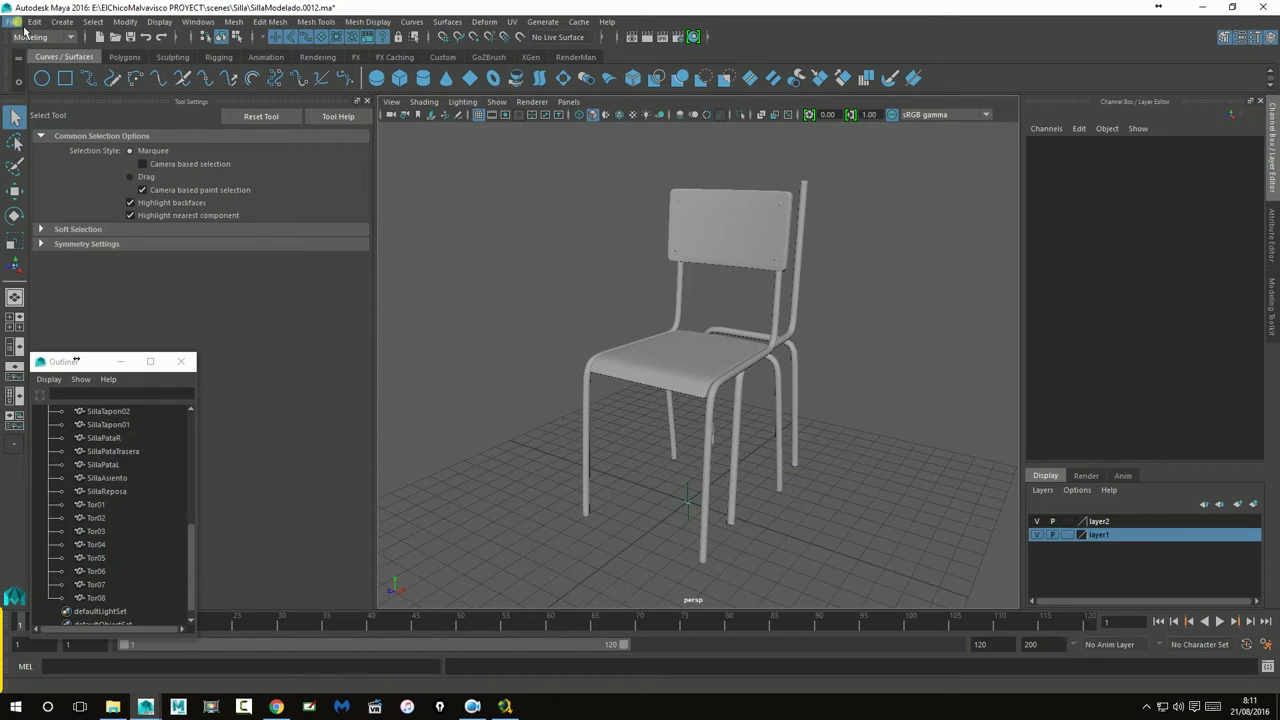
{"action": "mouse_move", "coordinate": [771, 537]}
{"action": "left_mouse_down", "text": "alt"}
{"action": "mouse_move", "coordinate": [723, 529]}
{"action": "mouse_move", "coordinate": [800, 533]}
{"action": "mouse_move", "coordinate": [766, 443]}
{"action": "mouse_move", "coordinate": [726, 403]}
{"action": "mouse_move", "coordinate": [740, 409]}
{"action": "left_mouse_up", "text": "alt"}
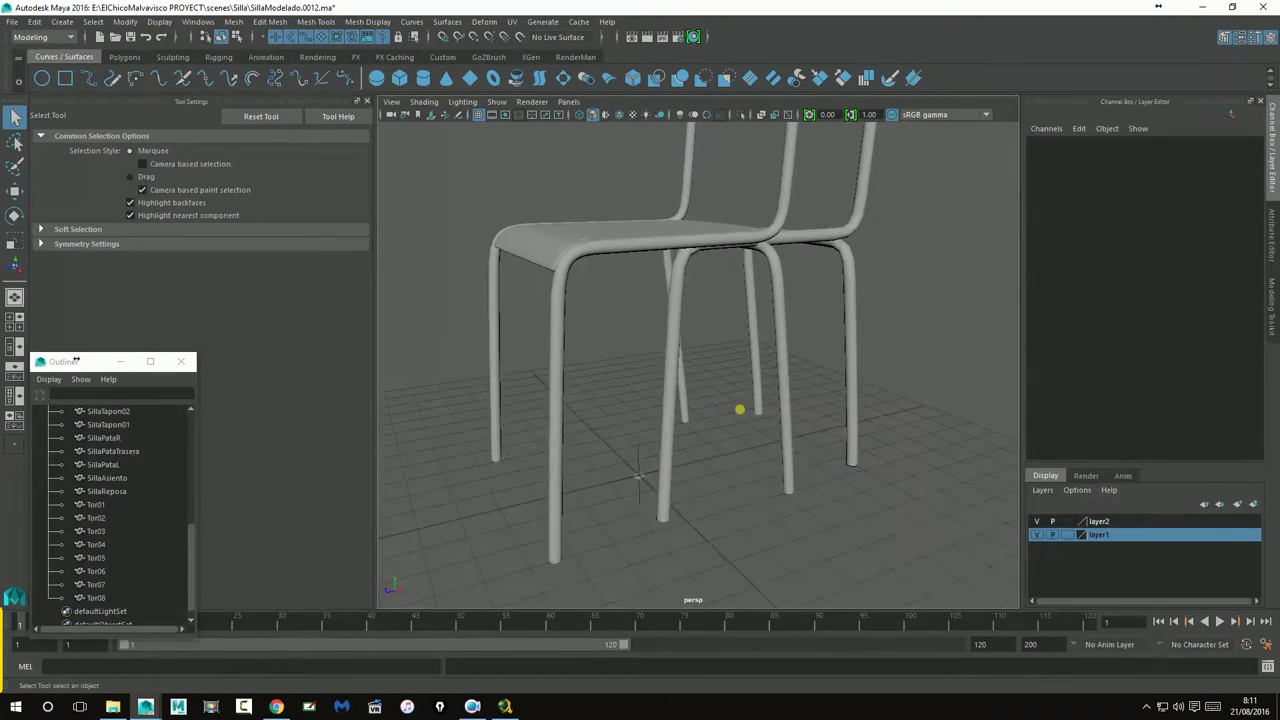
{"action": "left_click", "coordinate": [676, 412]}
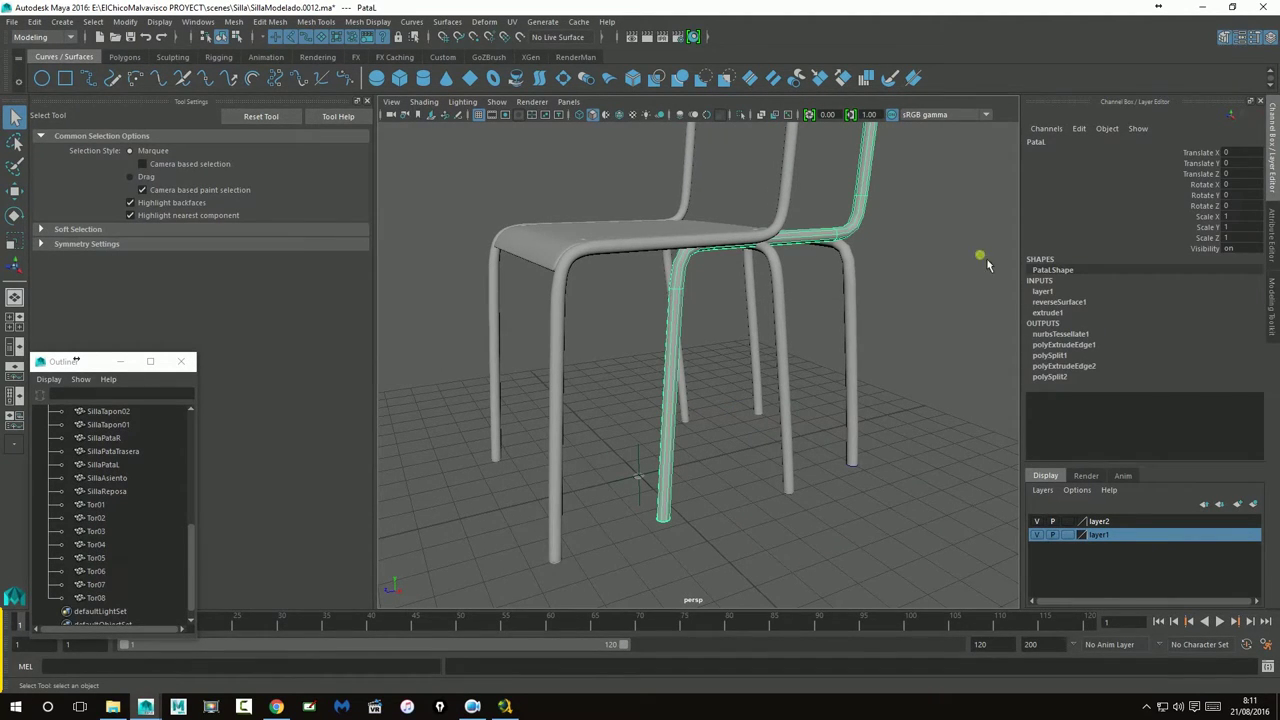
Try a new U Number on the PataL tube's nurbsTessellate1, then undo it back to 8 and deselect
{"action": "left_click", "coordinate": [1071, 335]}
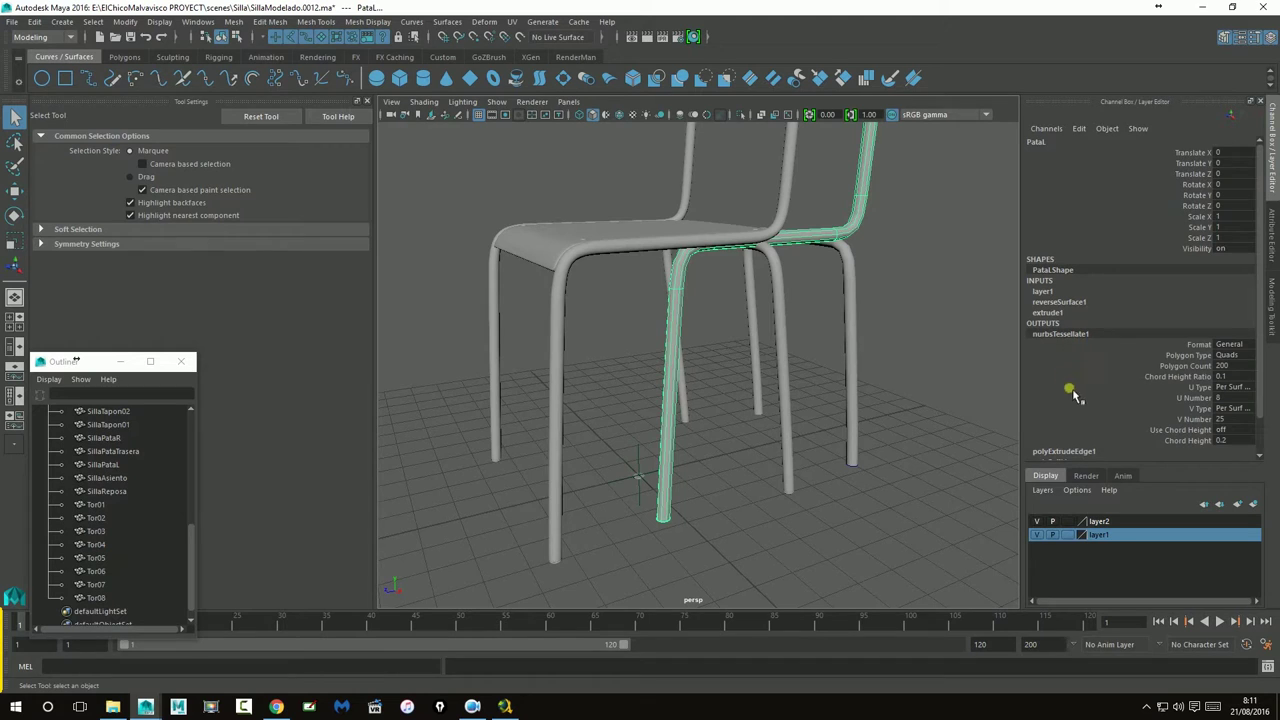
{"action": "left_click", "coordinate": [1195, 398]}
{"action": "mouse_move", "coordinate": [640, 386]}
{"action": "middle_mouse_down"}
{"action": "mouse_move", "coordinate": [695, 397]}
{"action": "mouse_move", "coordinate": [628, 394]}
{"action": "middle_mouse_up"}
{"action": "key", "text": "ctrl+z"}
{"action": "scroll", "coordinate": [93, 612], "scroll_direction": "down", "scroll_amount": 1}
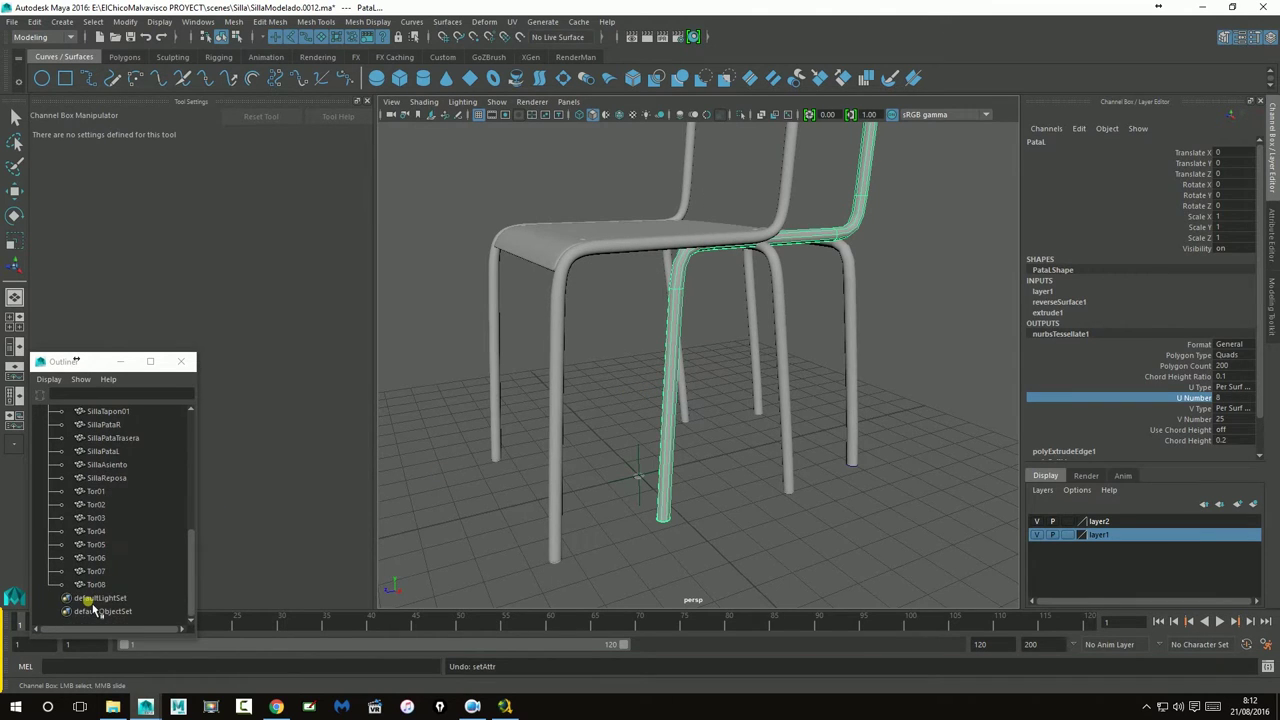
{"action": "scroll", "coordinate": [93, 607], "scroll_direction": "up", "scroll_amount": 5}
{"action": "scroll", "coordinate": [93, 607], "scroll_direction": "down", "scroll_amount": 5}
{"action": "scroll", "coordinate": [93, 600], "scroll_direction": "up", "scroll_amount": 5}
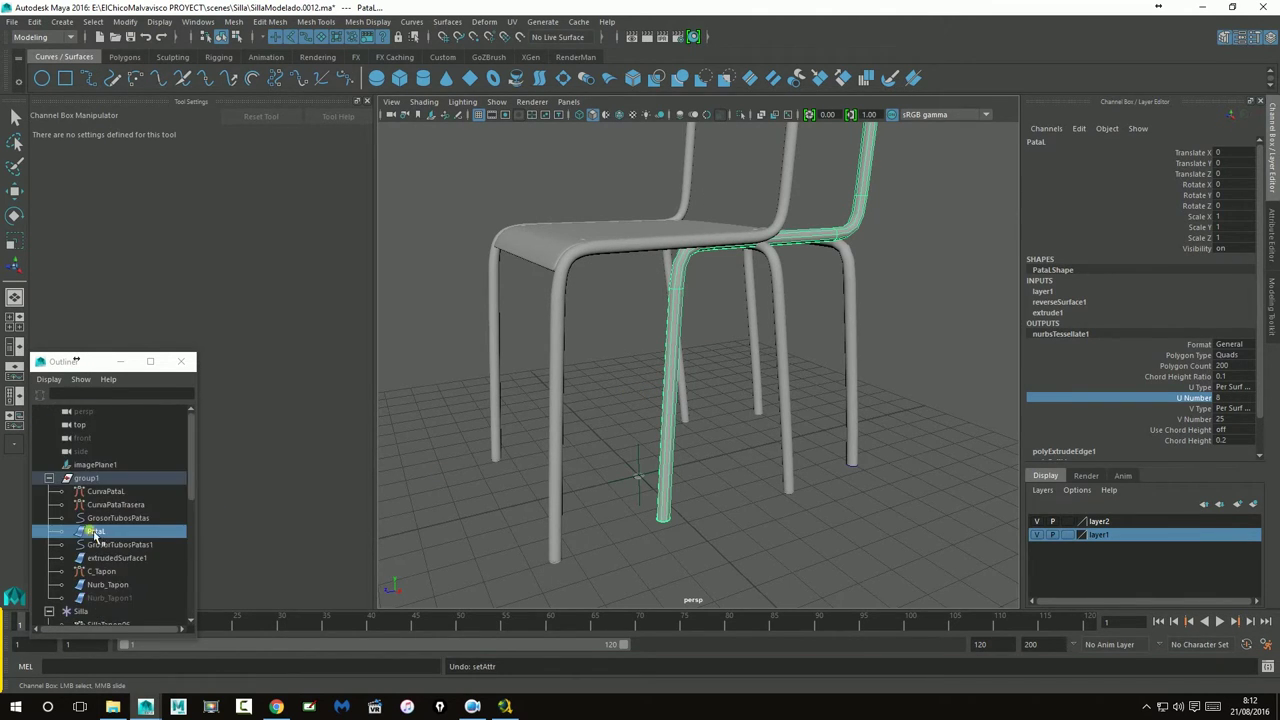
{"action": "left_click", "coordinate": [950, 356]}
Enlarge the Outliner and inspect SillaPataL's polySplit2, polySplit1 and tessellation history nodes
{"action": "mouse_move", "coordinate": [886, 343]}
{"action": "left_mouse_down", "text": "alt"}
{"action": "mouse_move", "coordinate": [818, 387]}
{"action": "mouse_move", "coordinate": [646, 457]}
{"action": "mouse_move", "coordinate": [709, 434]}
{"action": "left_mouse_up", "text": "alt"}
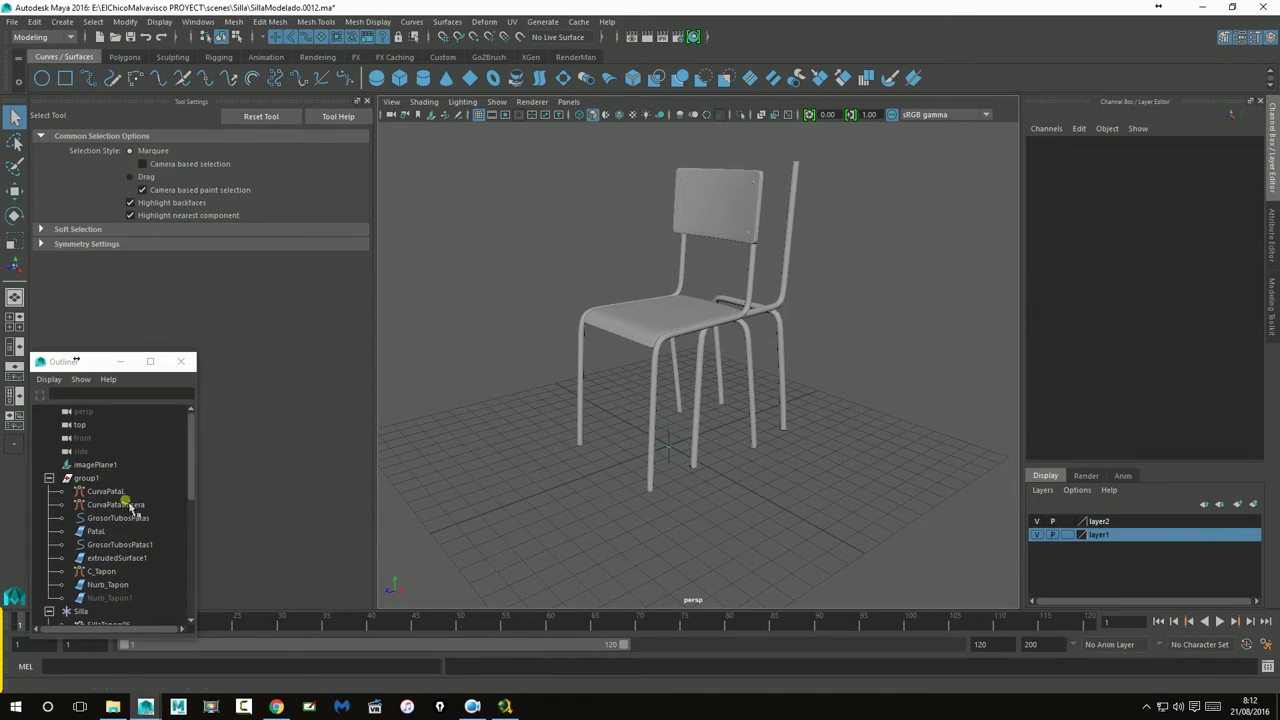
{"action": "left_click_drag", "start_coordinate": [75, 361], "coordinate": [75, 330]}
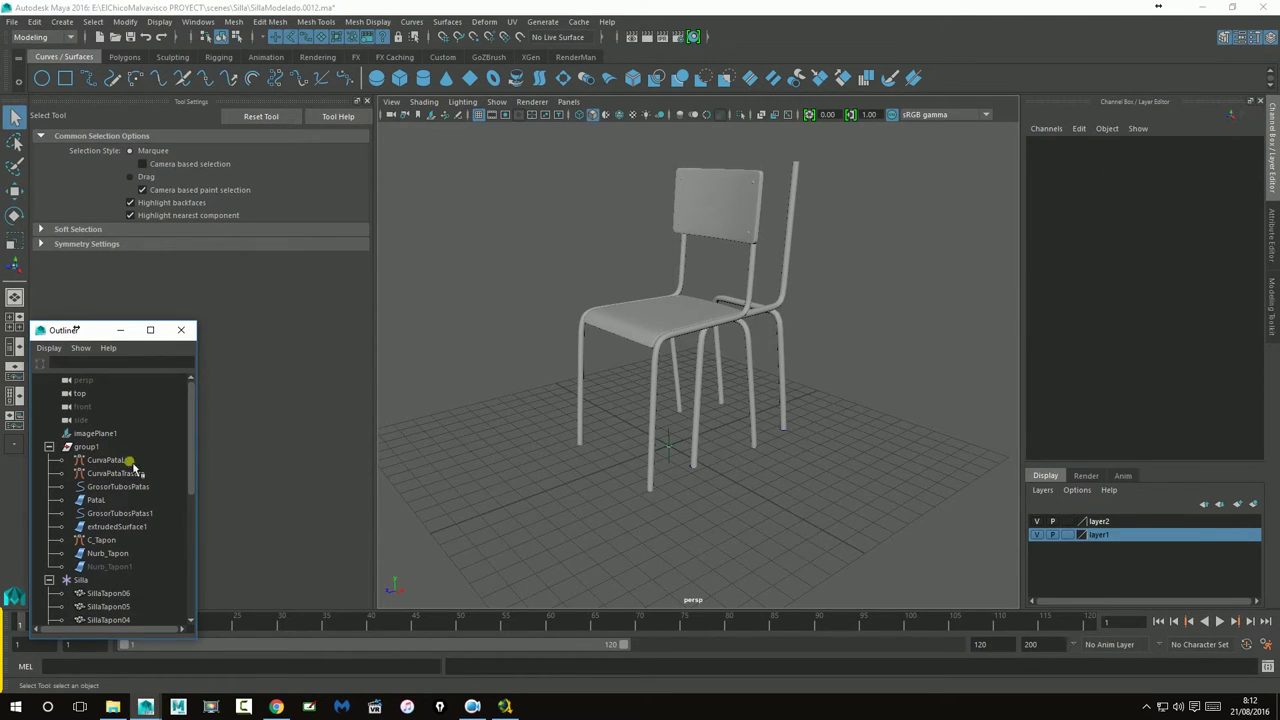
{"action": "left_click", "coordinate": [660, 385]}
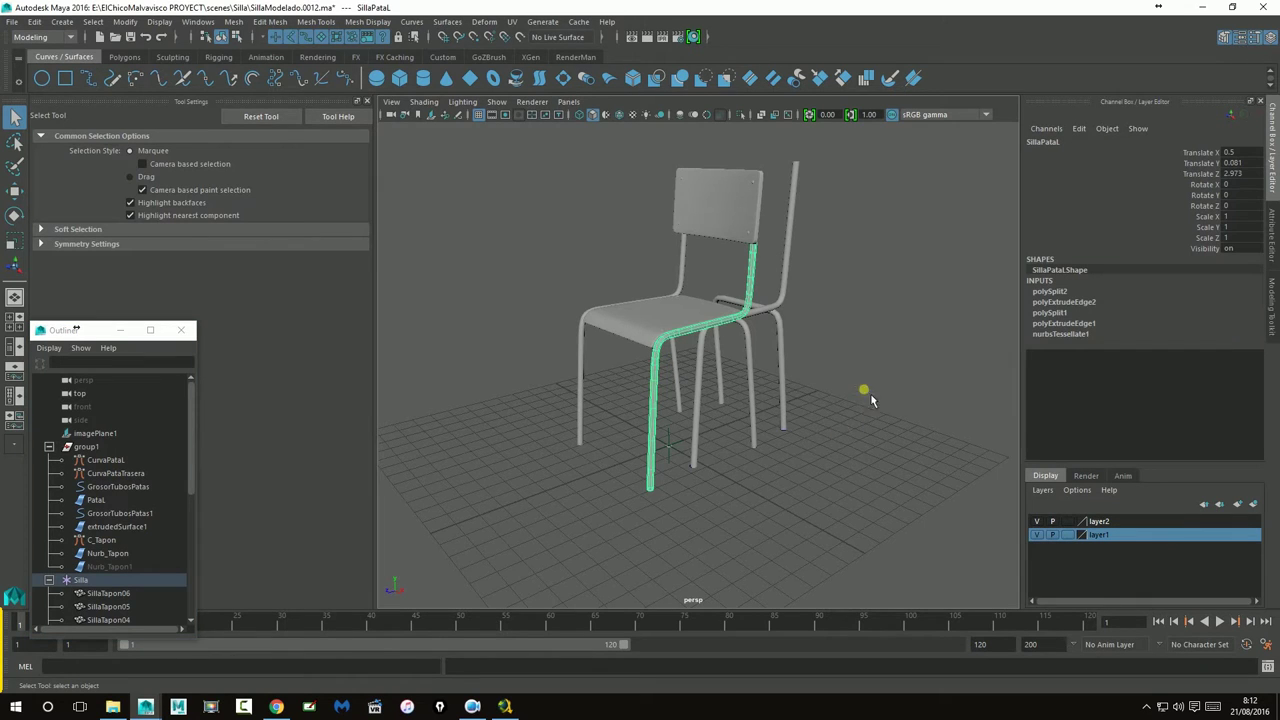
{"action": "left_click", "coordinate": [1050, 292]}
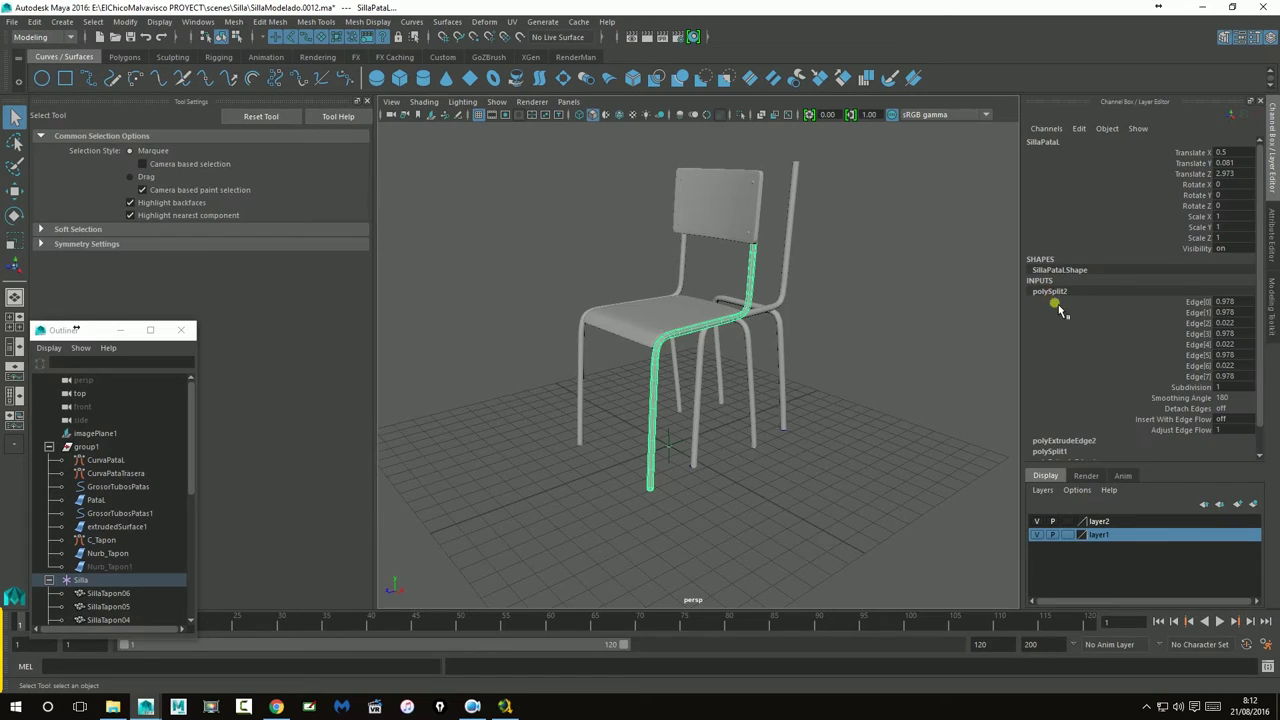
{"action": "left_click", "coordinate": [1052, 456]}
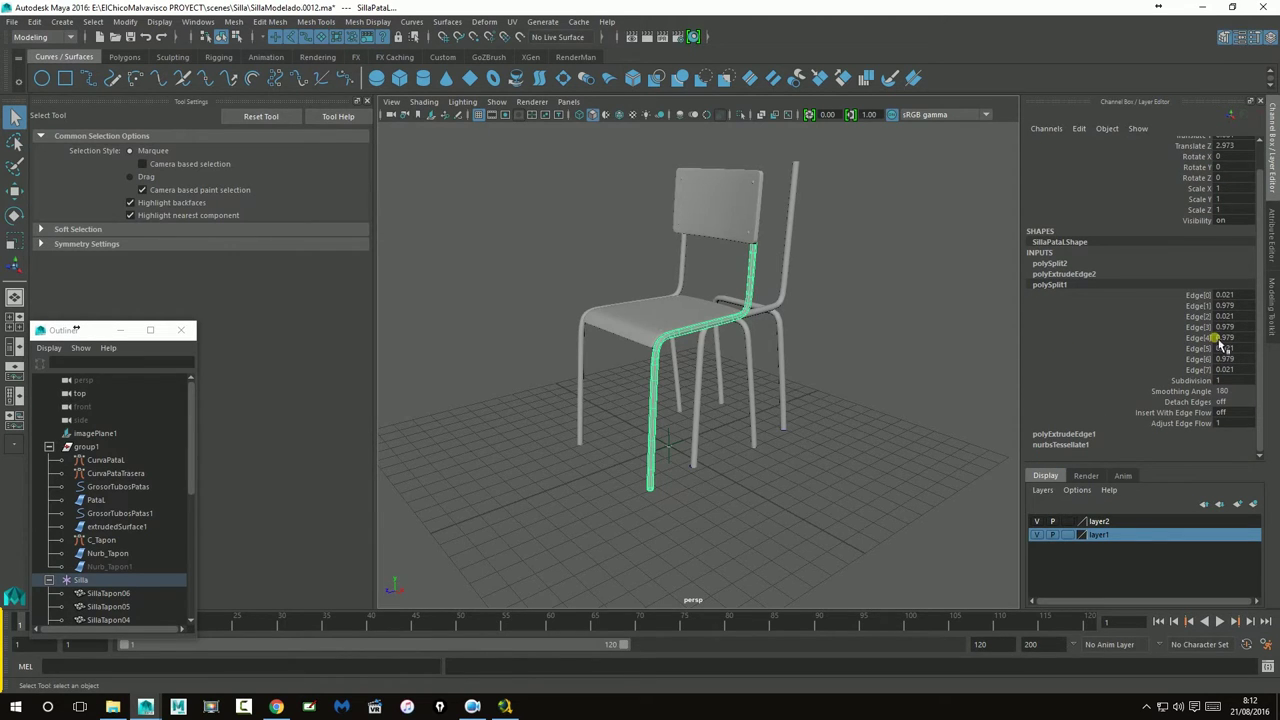
{"action": "left_click", "coordinate": [1060, 444]}
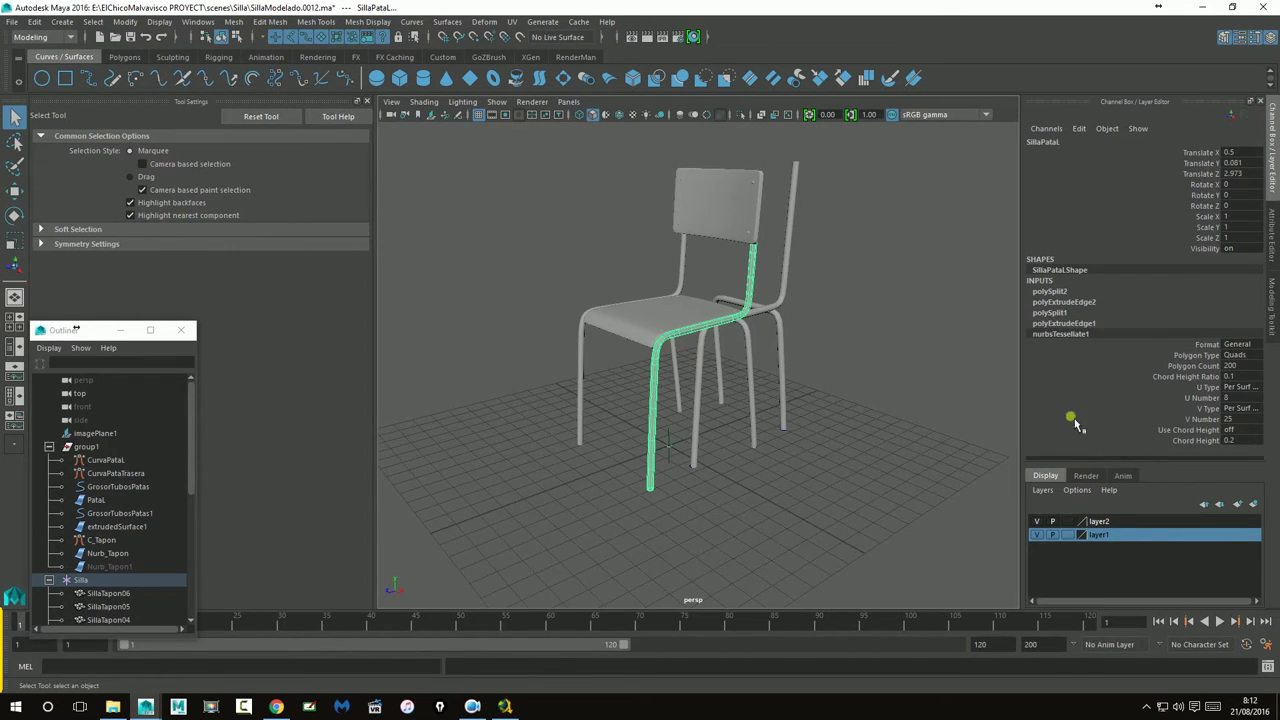
{"action": "left_click", "coordinate": [769, 322]}
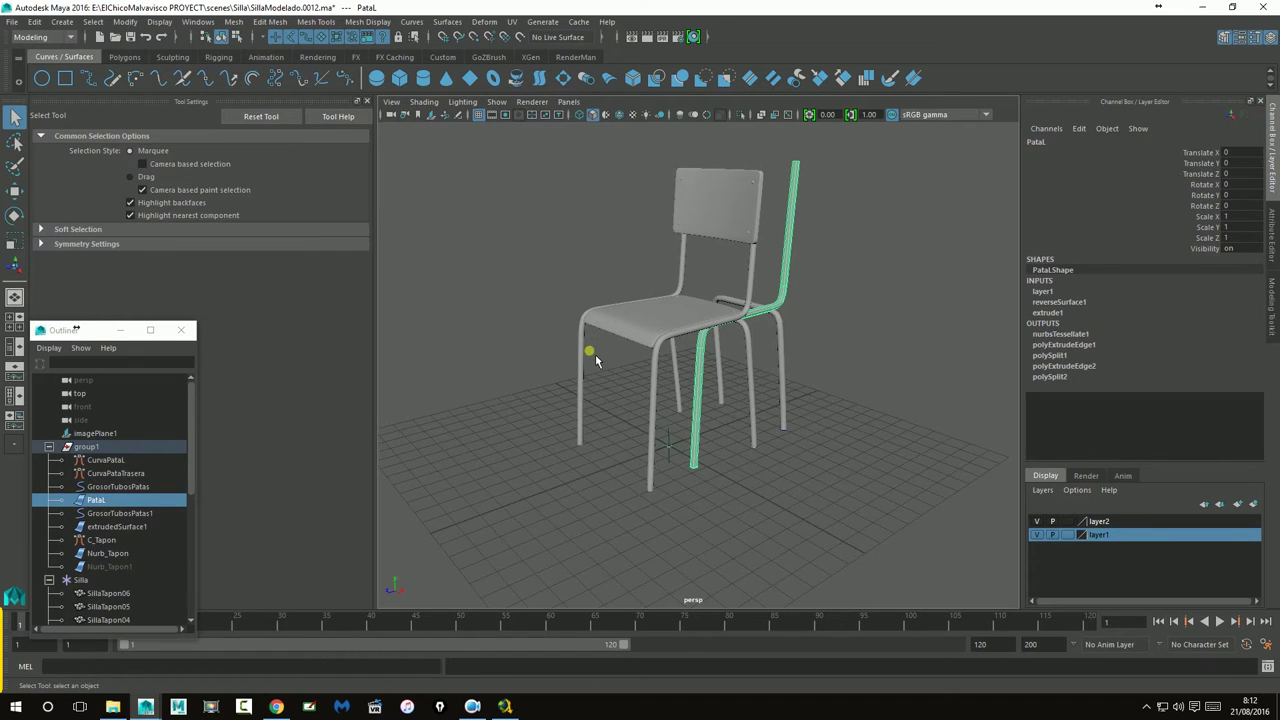
{"action": "left_click", "coordinate": [580, 240]}
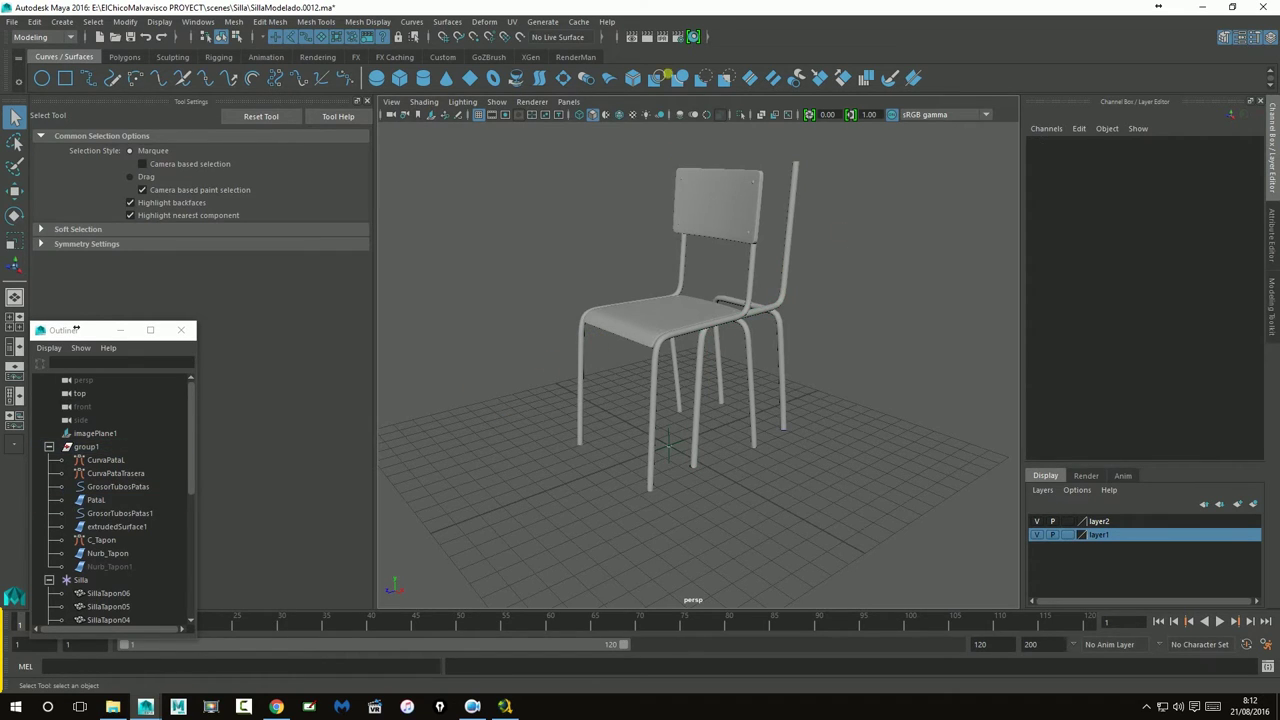
Delete construction history on all objects with Edit > Delete All by Type > History, then select the PataL tube
{"action": "left_click", "coordinate": [16, 25]}
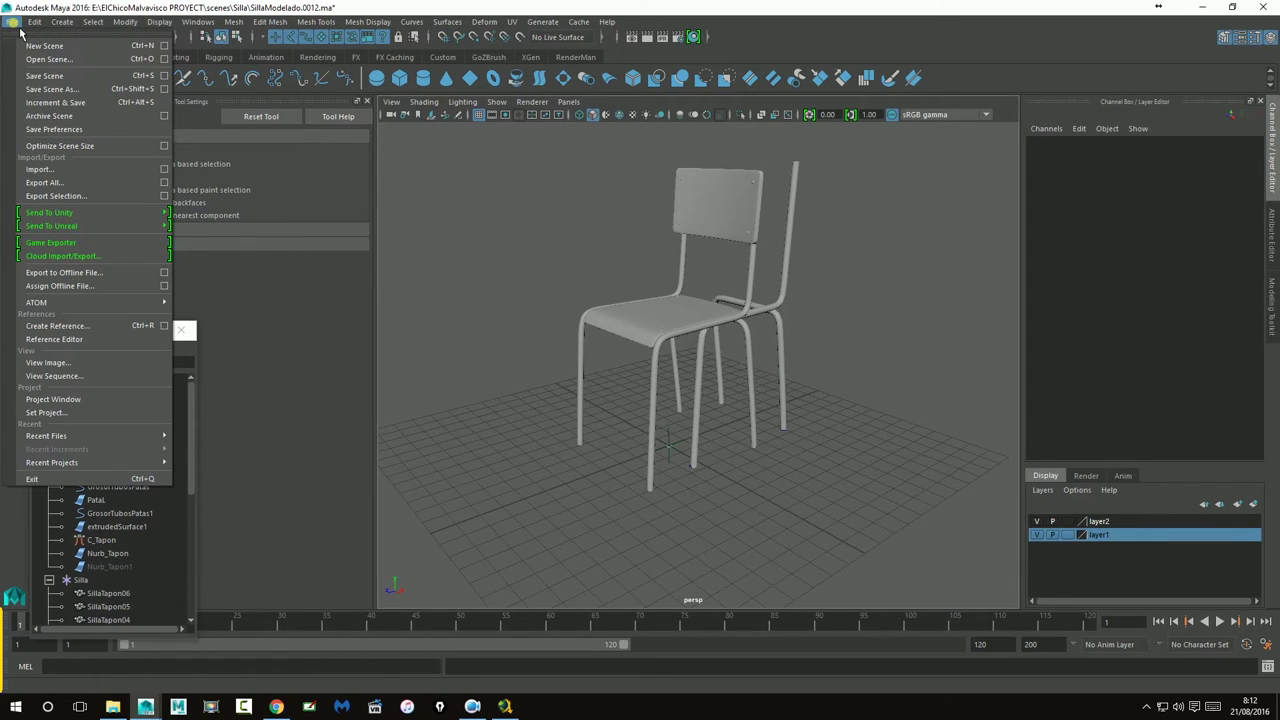
{"action": "left_click", "coordinate": [17, 25]}
{"action": "left_click", "coordinate": [38, 22]}
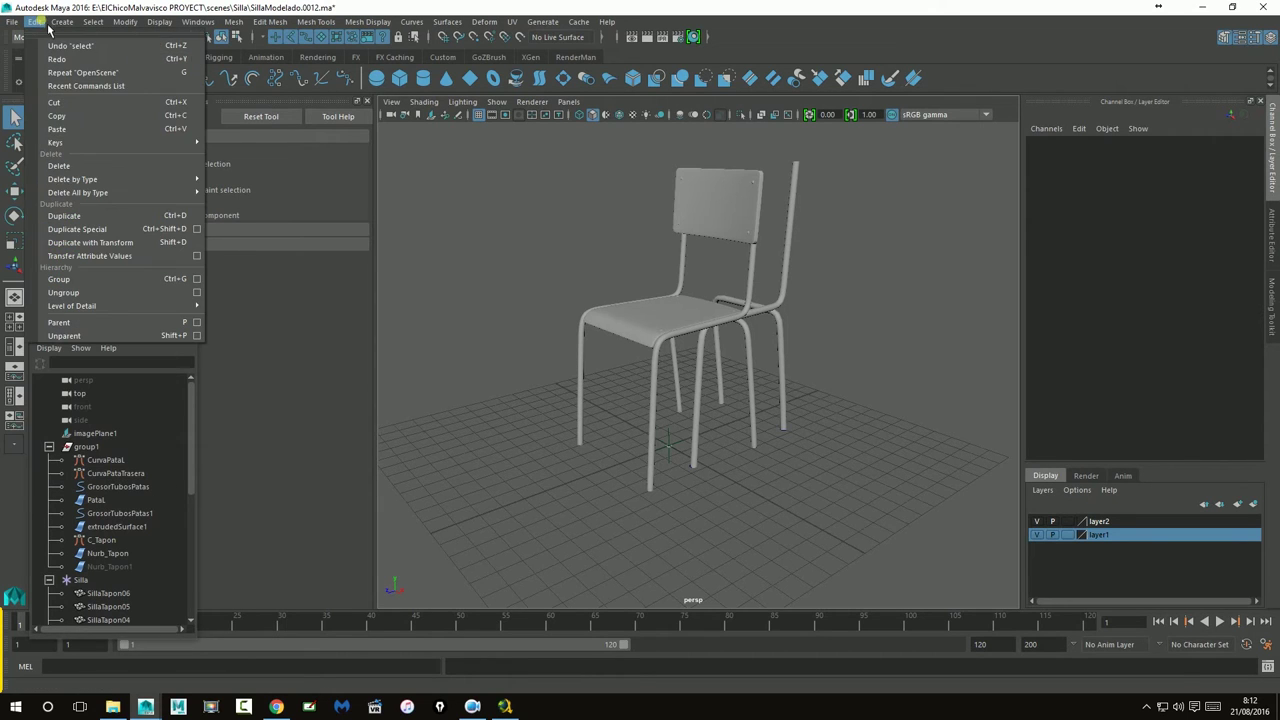
{"action": "mouse_move", "coordinate": [78, 192]}
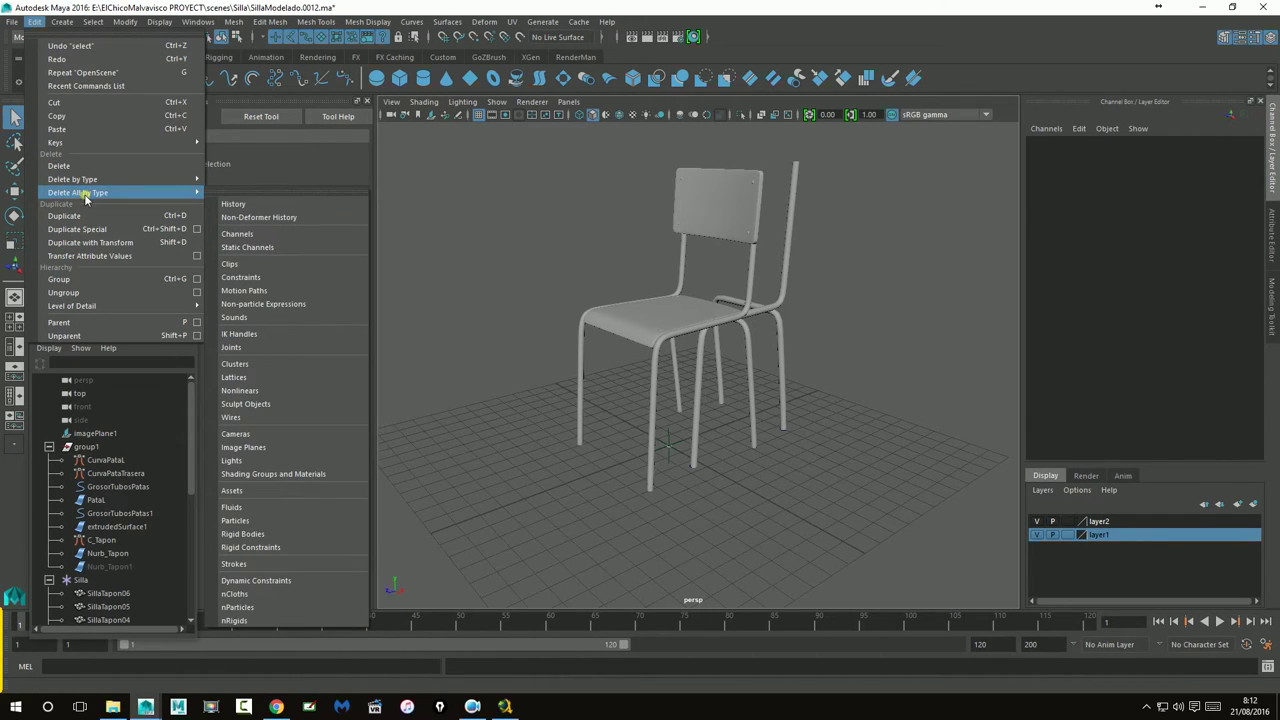
{"action": "left_click", "coordinate": [243, 206]}
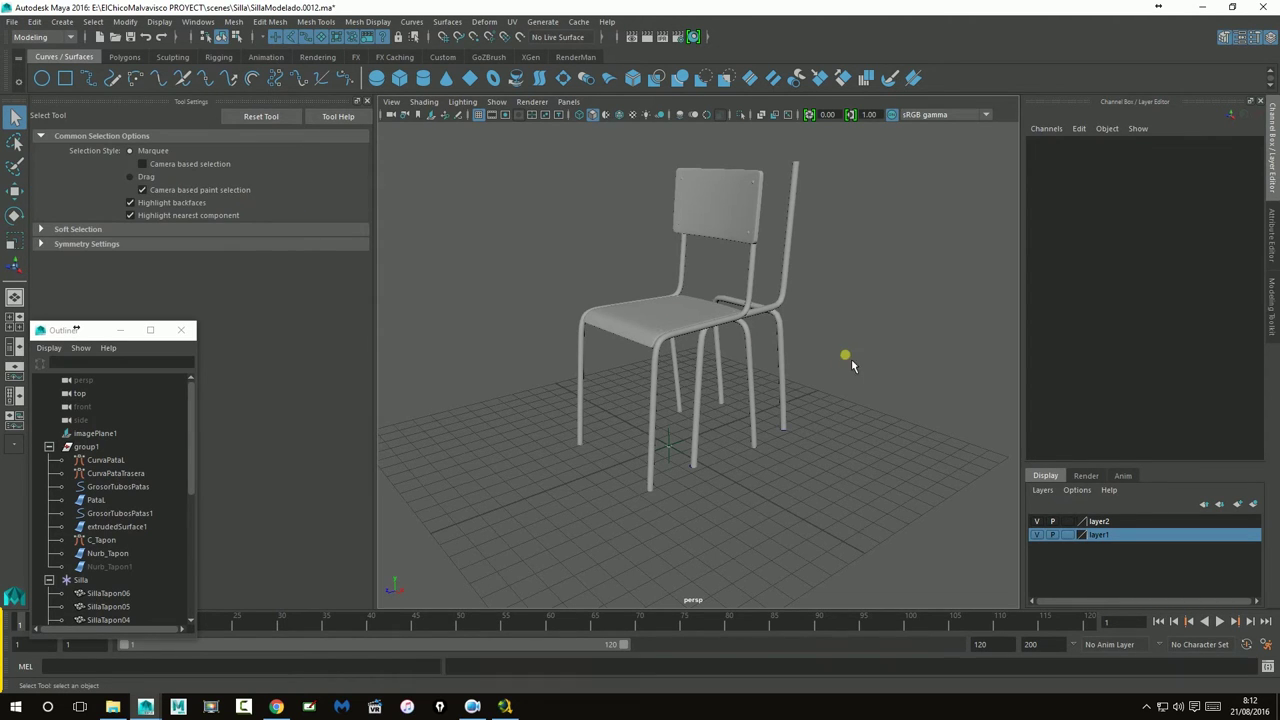
{"action": "left_click", "coordinate": [788, 304]}
Delete the PataL tube, the CurvaPataL curve and a leftover back-leg construction surface
{"action": "key", "text": "Delete"}
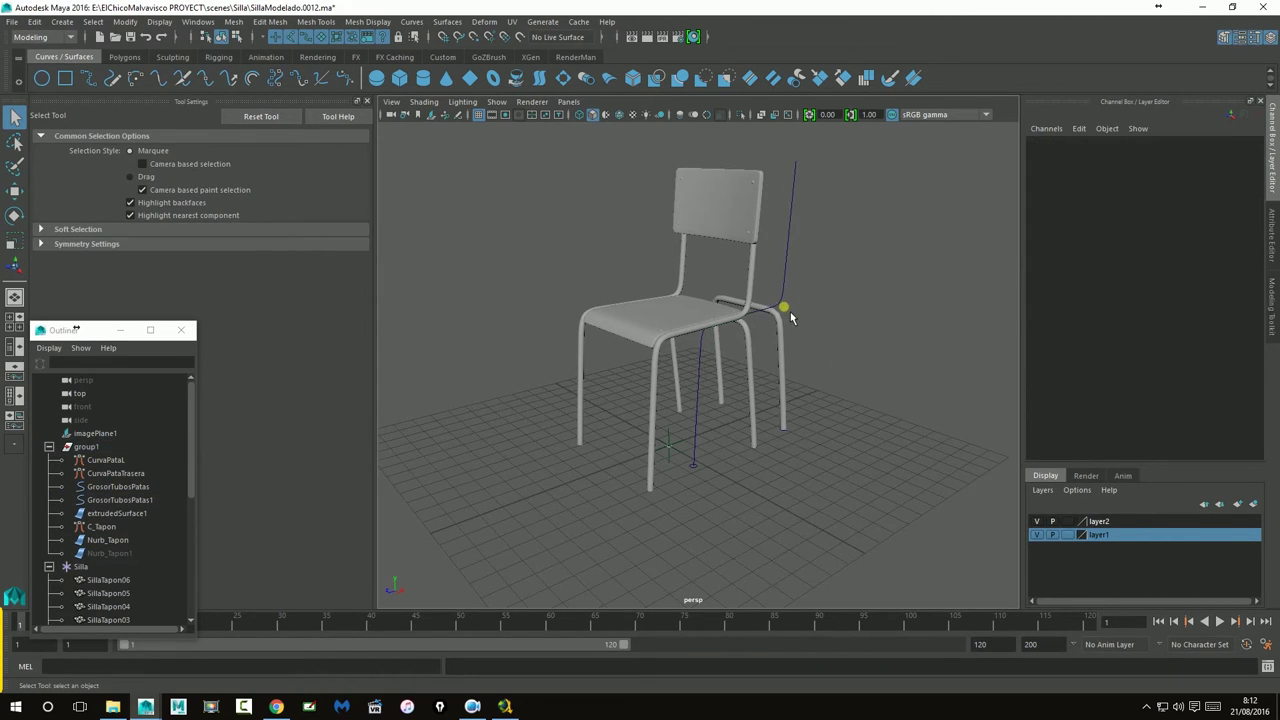
{"action": "left_click", "coordinate": [786, 315]}
{"action": "key", "text": "Delete"}
{"action": "left_click", "coordinate": [780, 321]}
{"action": "key", "text": "Delete"}
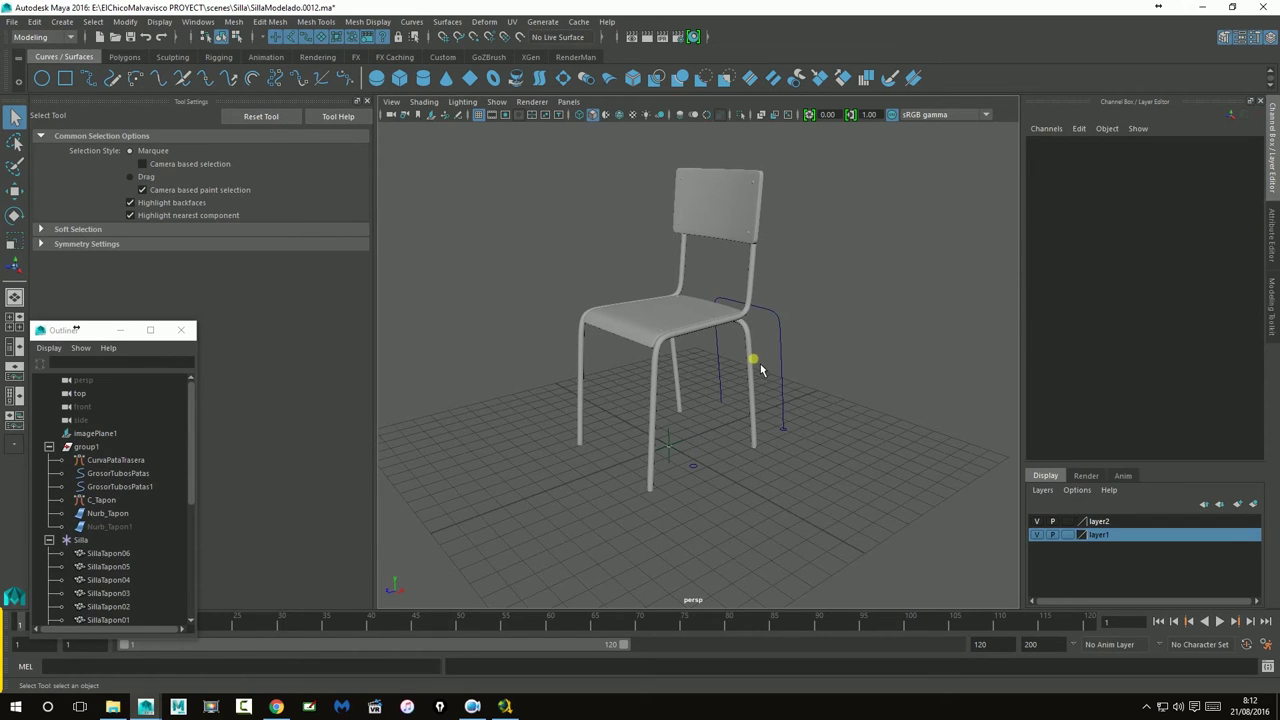
Undo a group1 deletion to restore the SillaPataTrasera leg, then delete extrudedSurface1
{"action": "left_click", "coordinate": [85, 446]}
{"action": "key", "text": "Delete"}
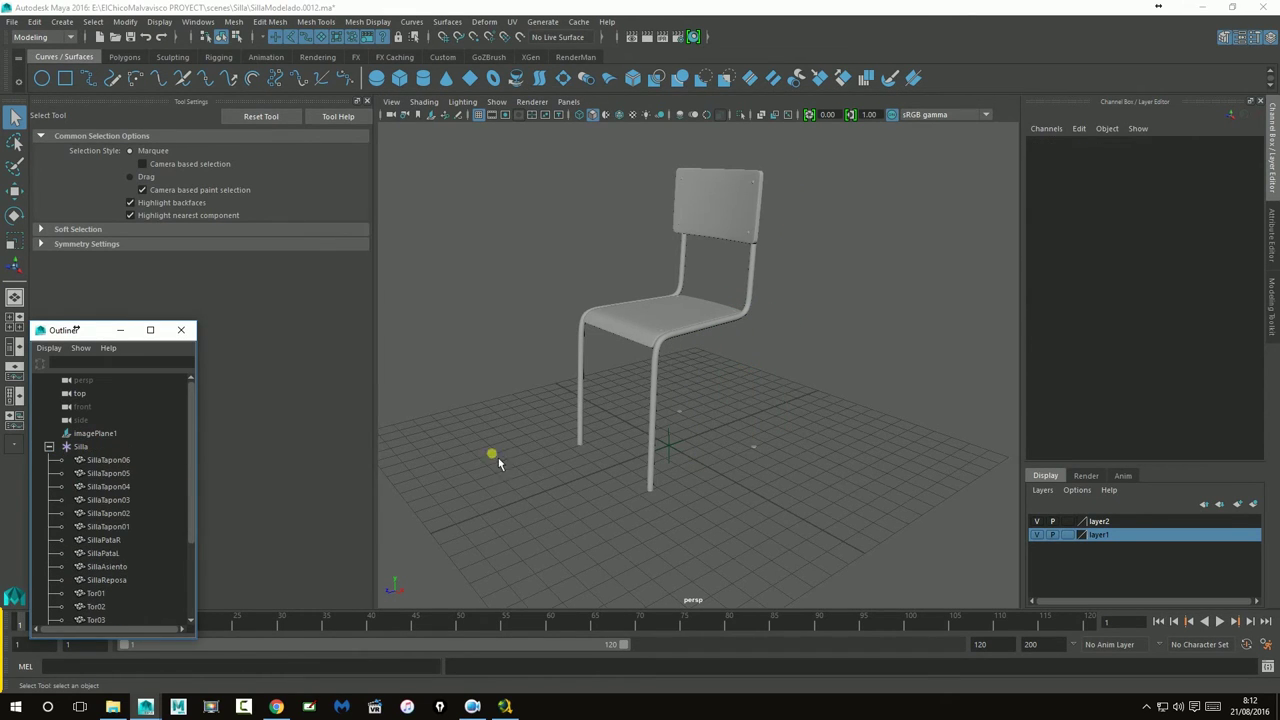
{"action": "key", "text": "ctrl+z"}
{"action": "key", "text": "ctrl+z"}
{"action": "key", "text": "ctrl+z"}
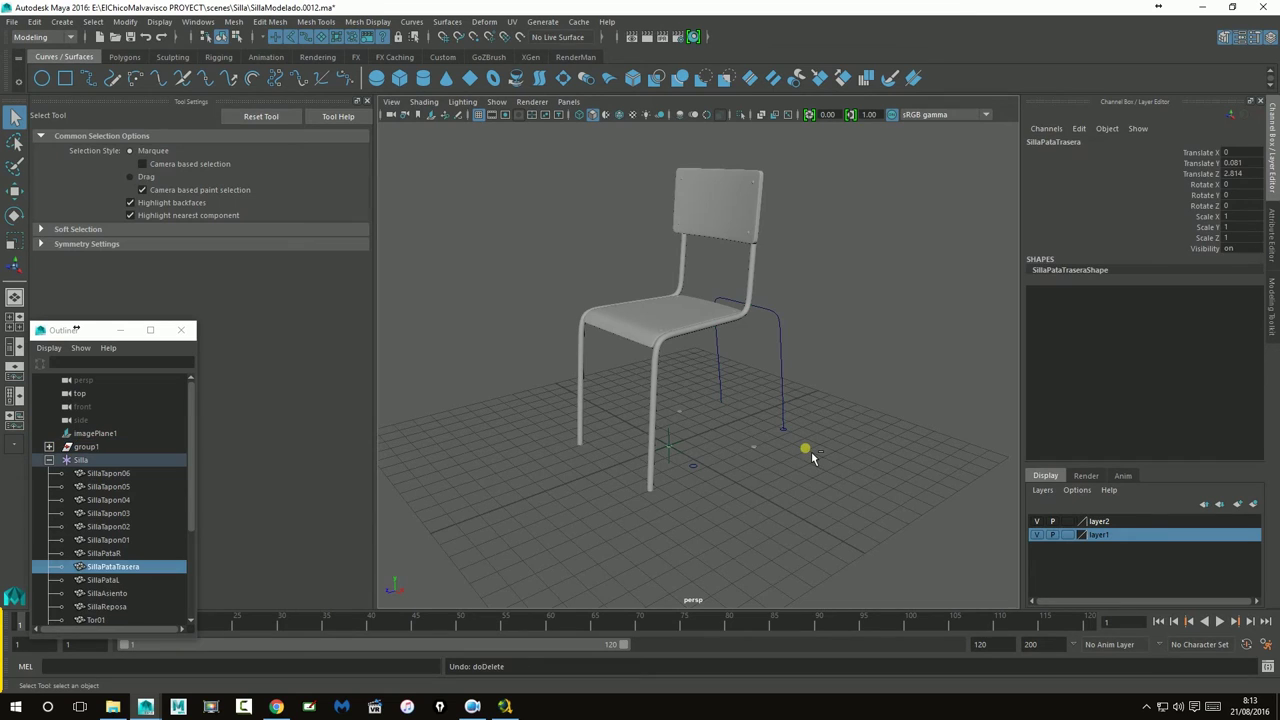
{"action": "key", "text": "ctrl+z"}
{"action": "key", "text": "ctrl+z"}
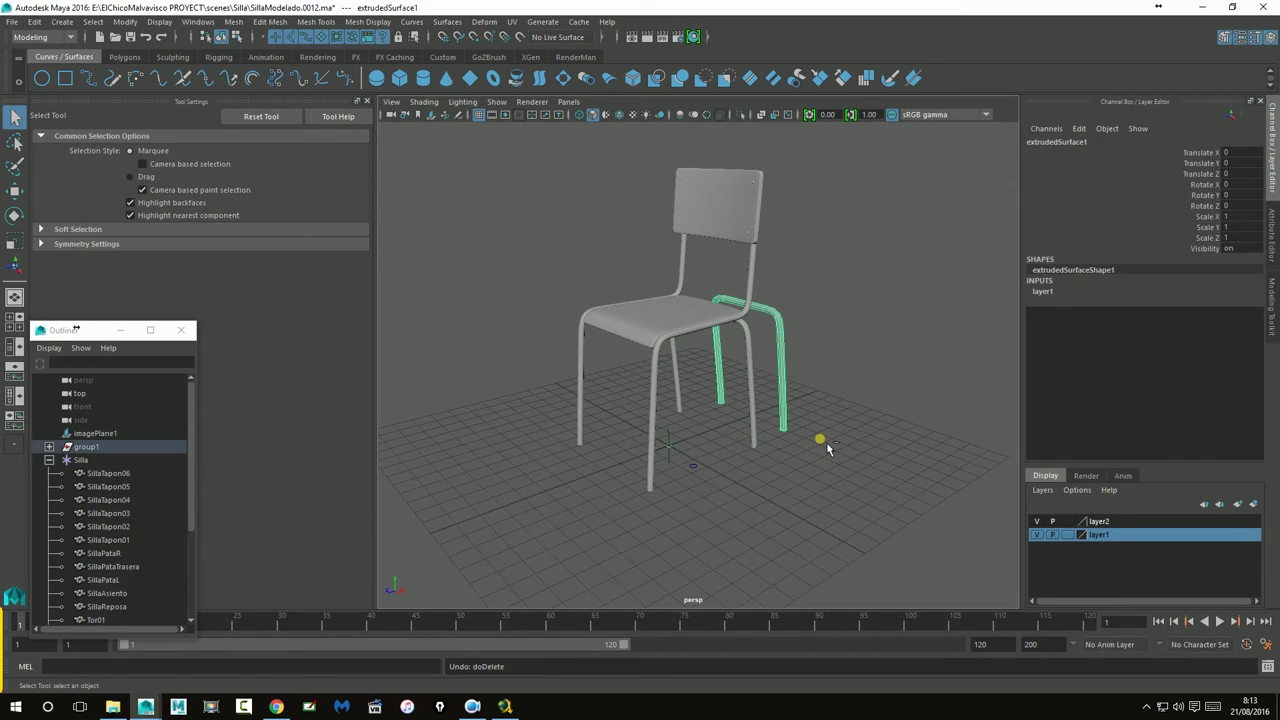
{"action": "left_click", "coordinate": [827, 449]}
{"action": "left_click", "coordinate": [786, 412]}
{"action": "key", "text": "Delete"}
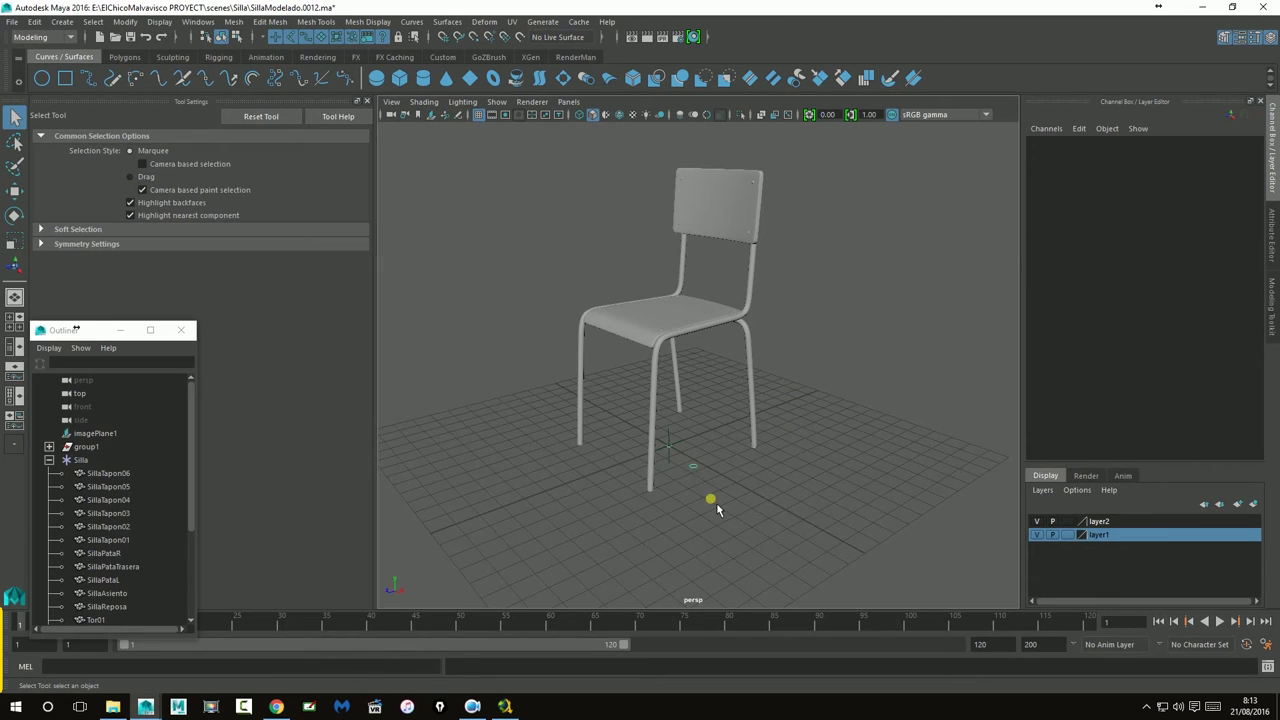
Delete group1 with all its remaining contents and collapse the Silla group in the Outliner
{"action": "left_click", "coordinate": [672, 452]}
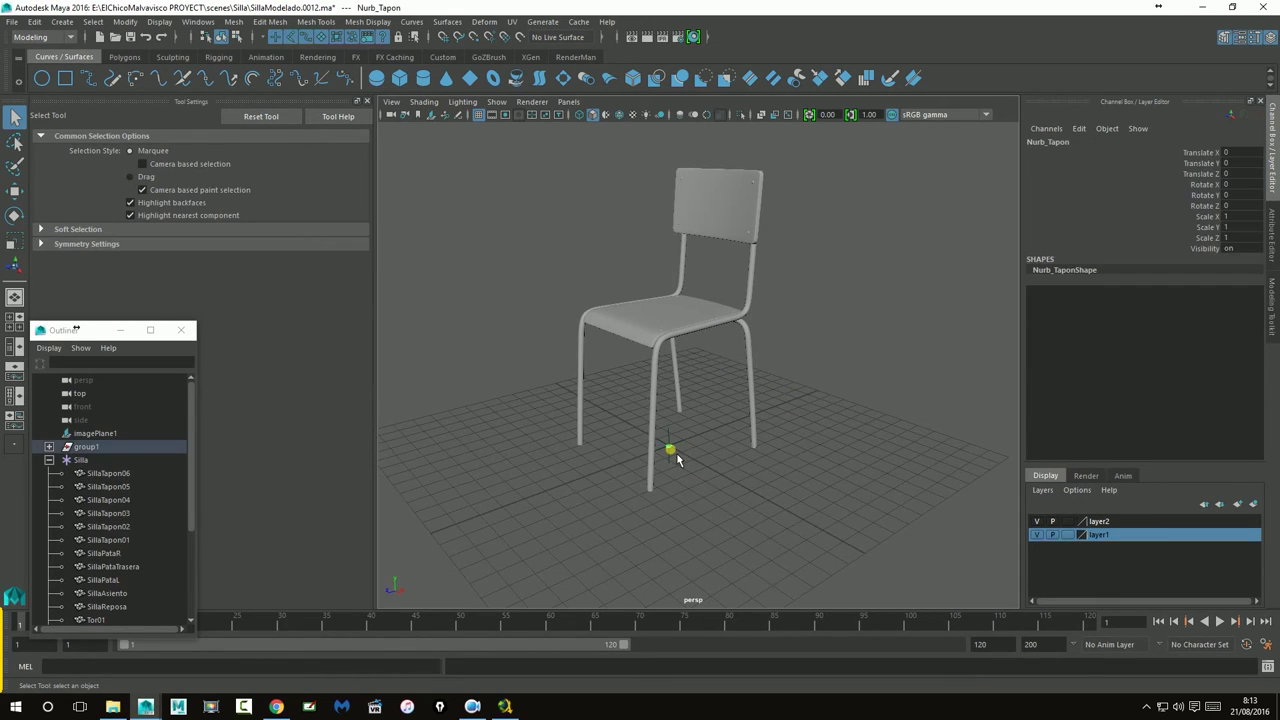
{"action": "left_click", "coordinate": [85, 447]}
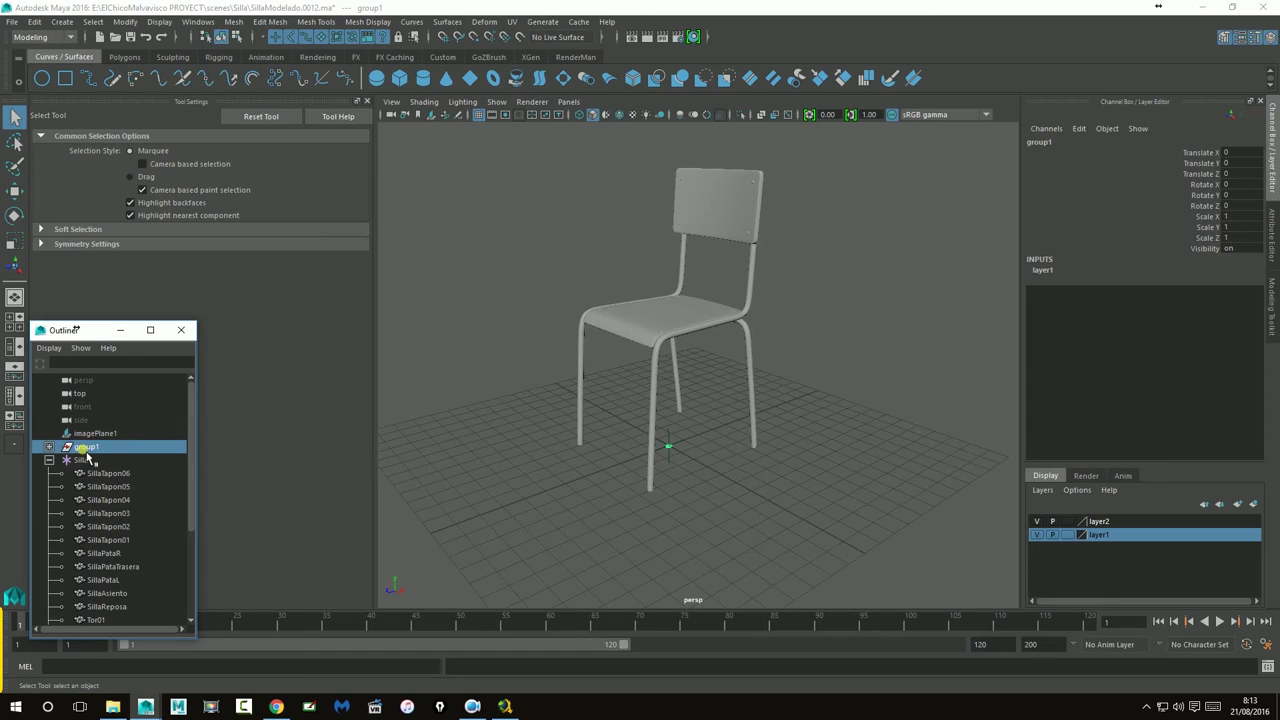
{"action": "key", "text": "Delete"}
{"action": "left_click", "coordinate": [50, 446]}
{"action": "mouse_move", "coordinate": [515, 443]}
{"action": "left_mouse_down", "text": "alt"}
{"action": "mouse_move", "coordinate": [649, 486]}
{"action": "mouse_move", "coordinate": [676, 455]}
{"action": "left_mouse_up", "text": "alt"}
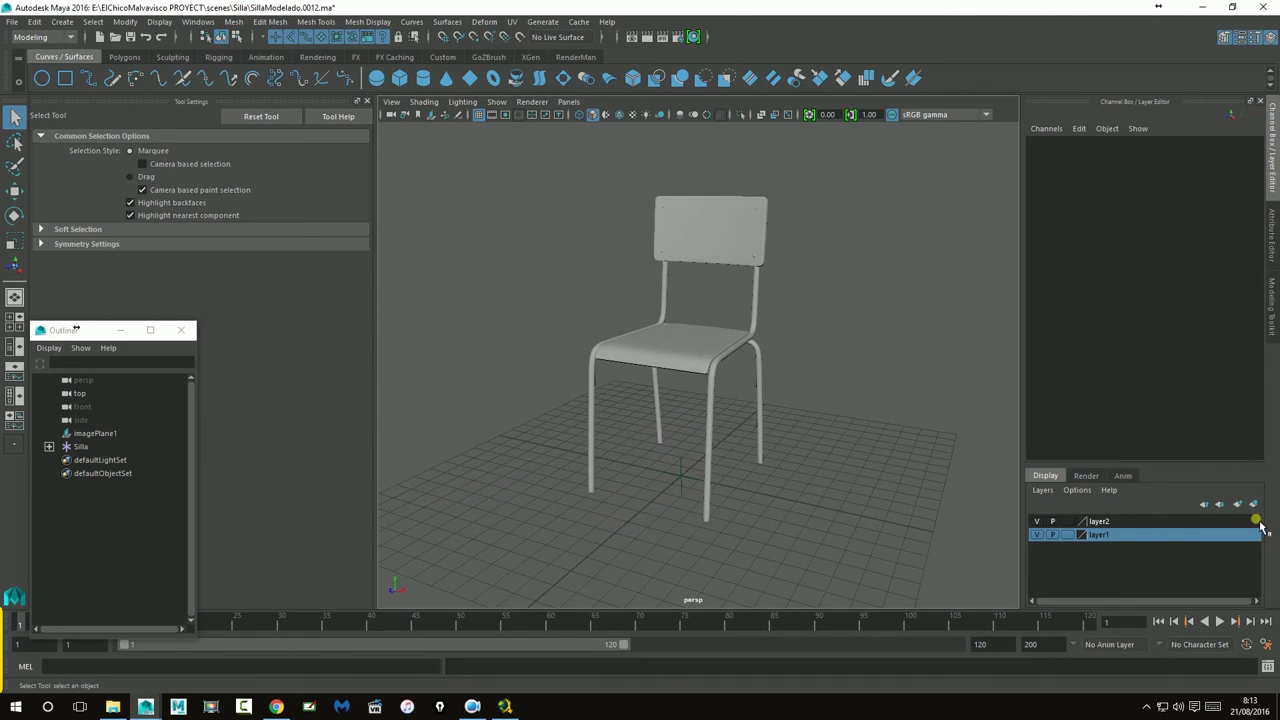
Remove layer1 and then layer2 from the Layer Editor using Delete Layer
{"action": "right_click", "coordinate": [1212, 535]}
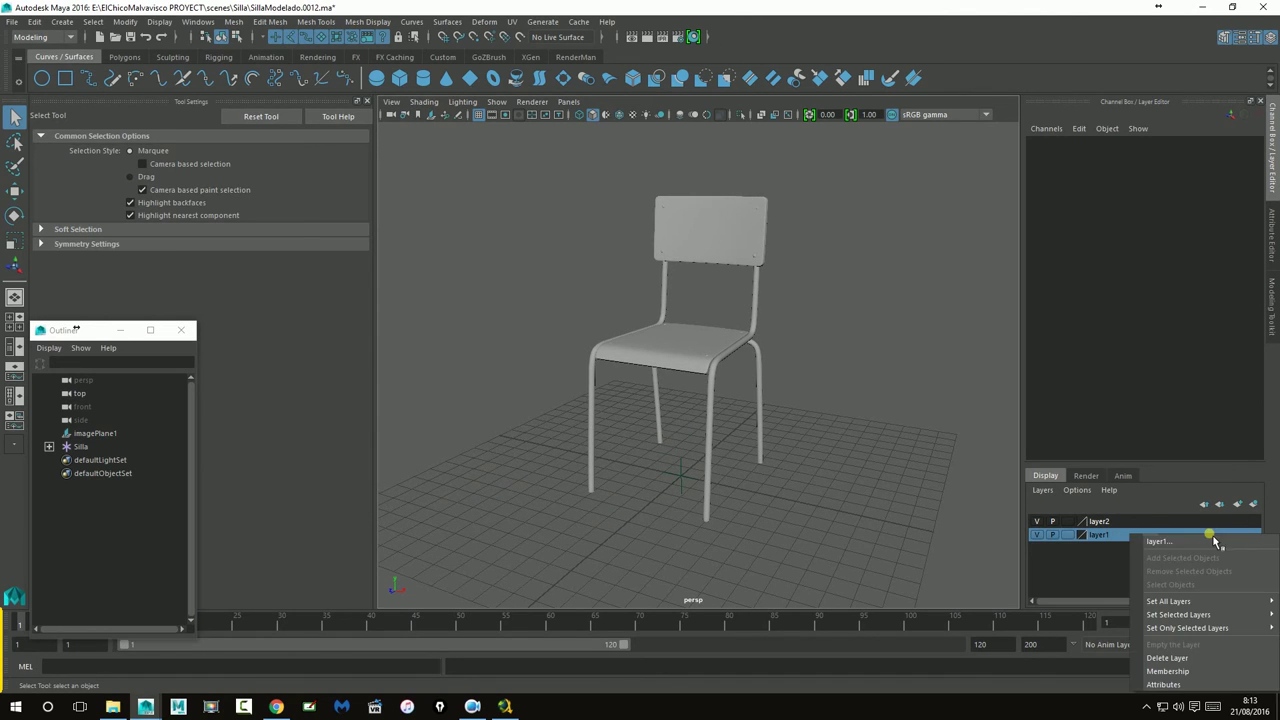
{"action": "left_click", "coordinate": [1173, 657]}
{"action": "left_click", "coordinate": [1095, 524]}
{"action": "right_click", "coordinate": [1095, 524]}
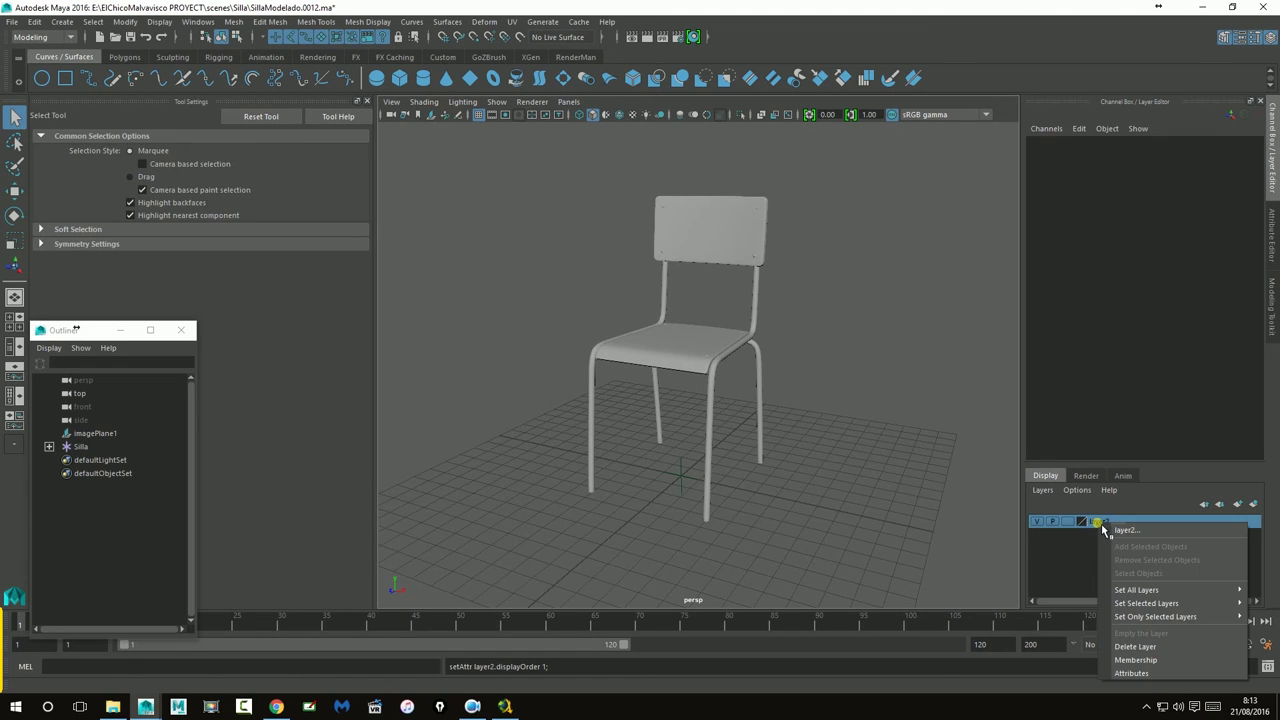
{"action": "left_click", "coordinate": [1133, 646]}
{"action": "left_click_drag", "start_coordinate": [877, 480], "coordinate": [881, 475], "text": "alt"}
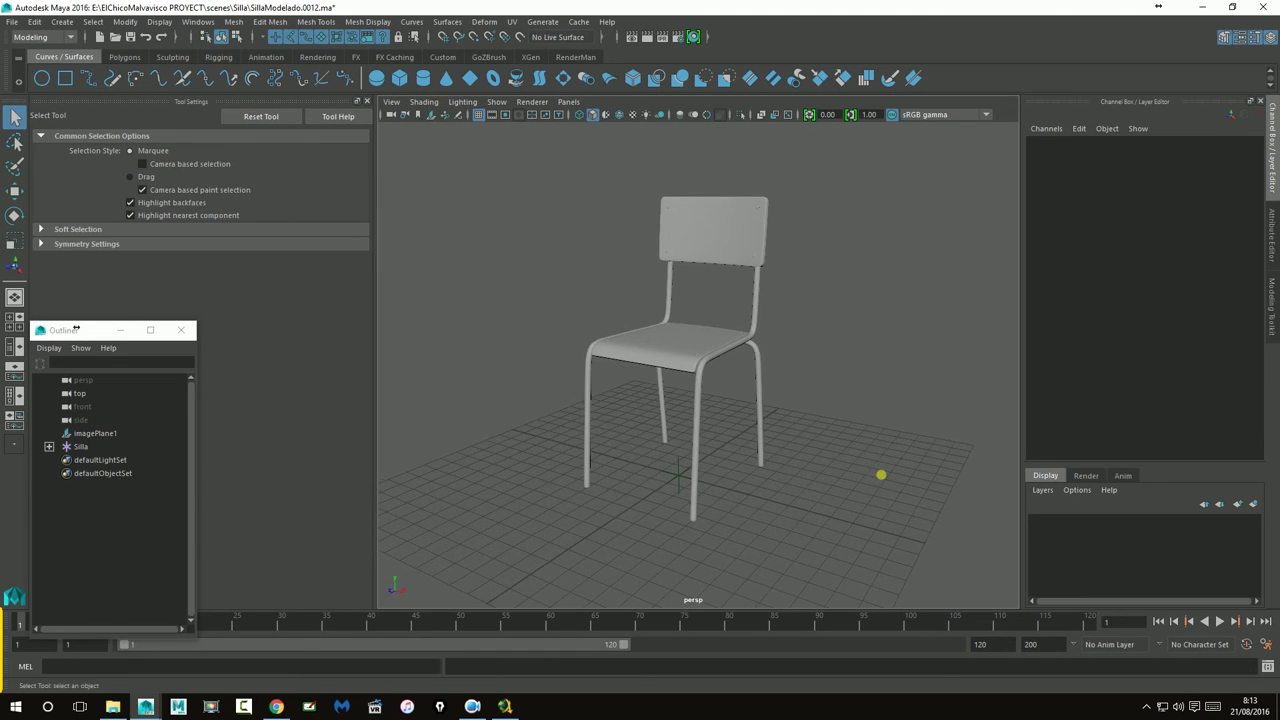
Use File > Increment & Save to save the scene as SillaModelado.0013.ma
{"action": "left_click", "coordinate": [14, 23]}
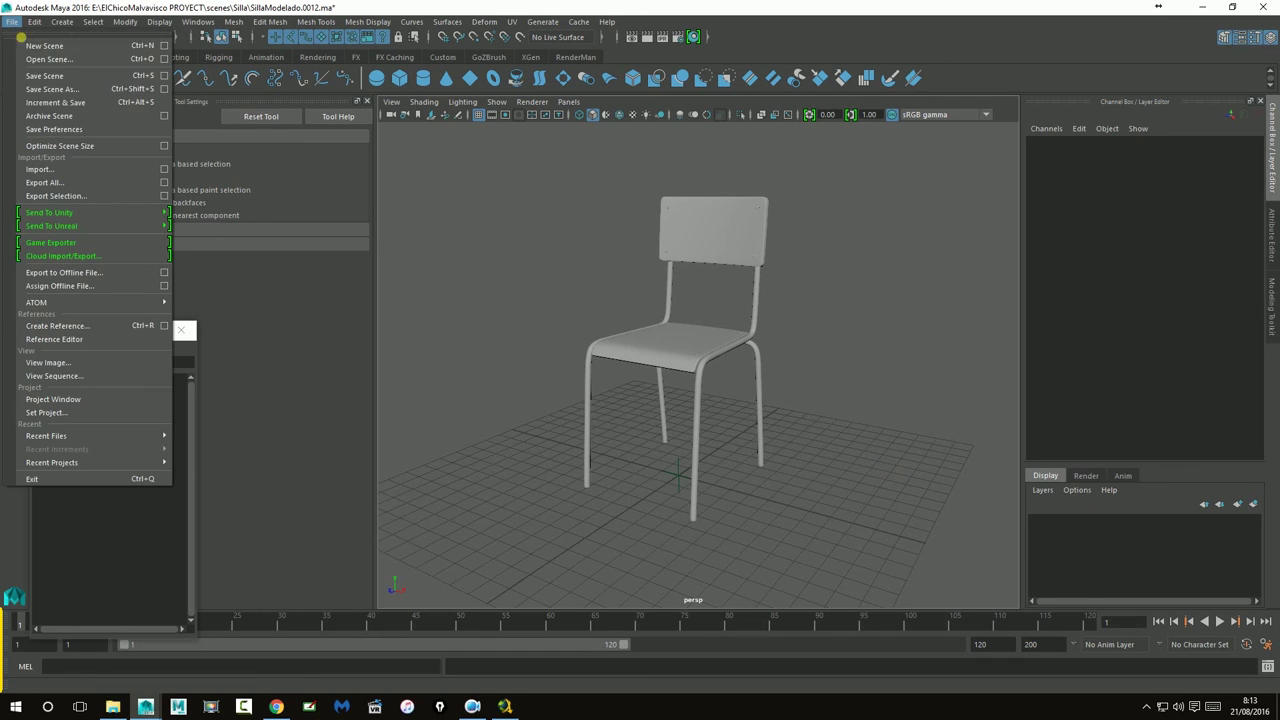
{"action": "left_click", "coordinate": [64, 104]}
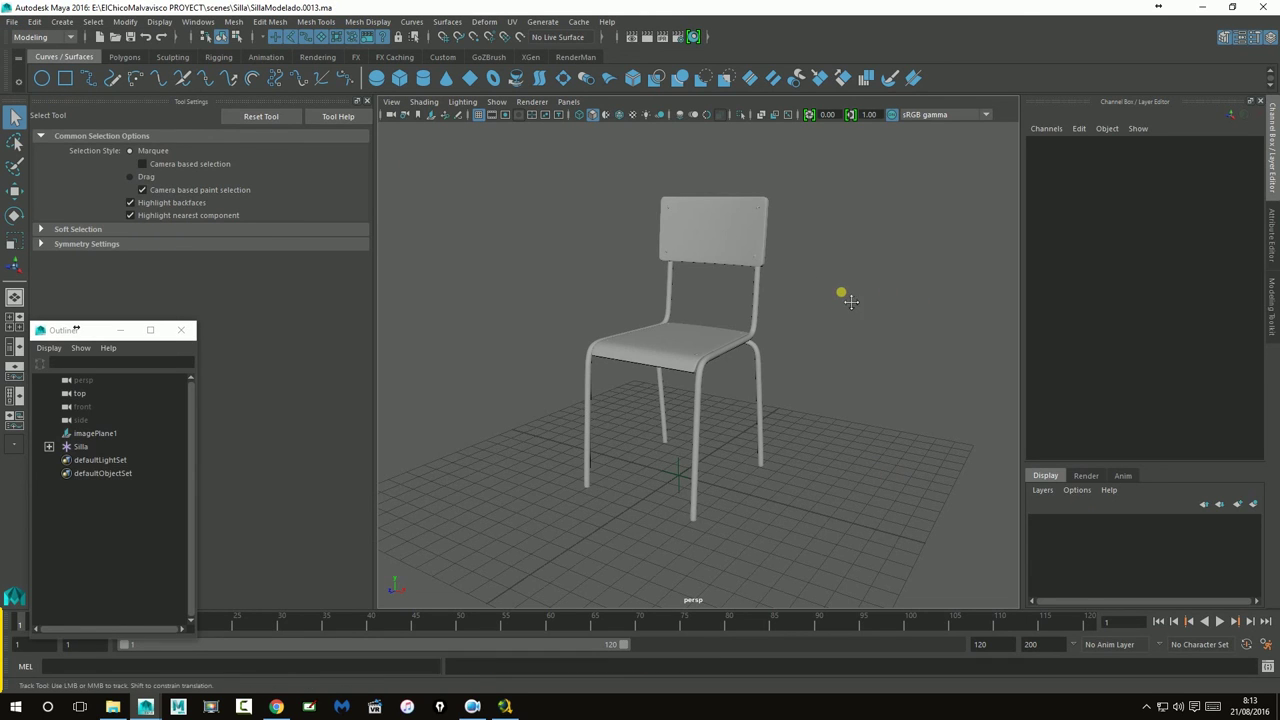
{"action": "middle_click_drag", "start_coordinate": [850, 301], "coordinate": [855, 302], "text": "alt"}
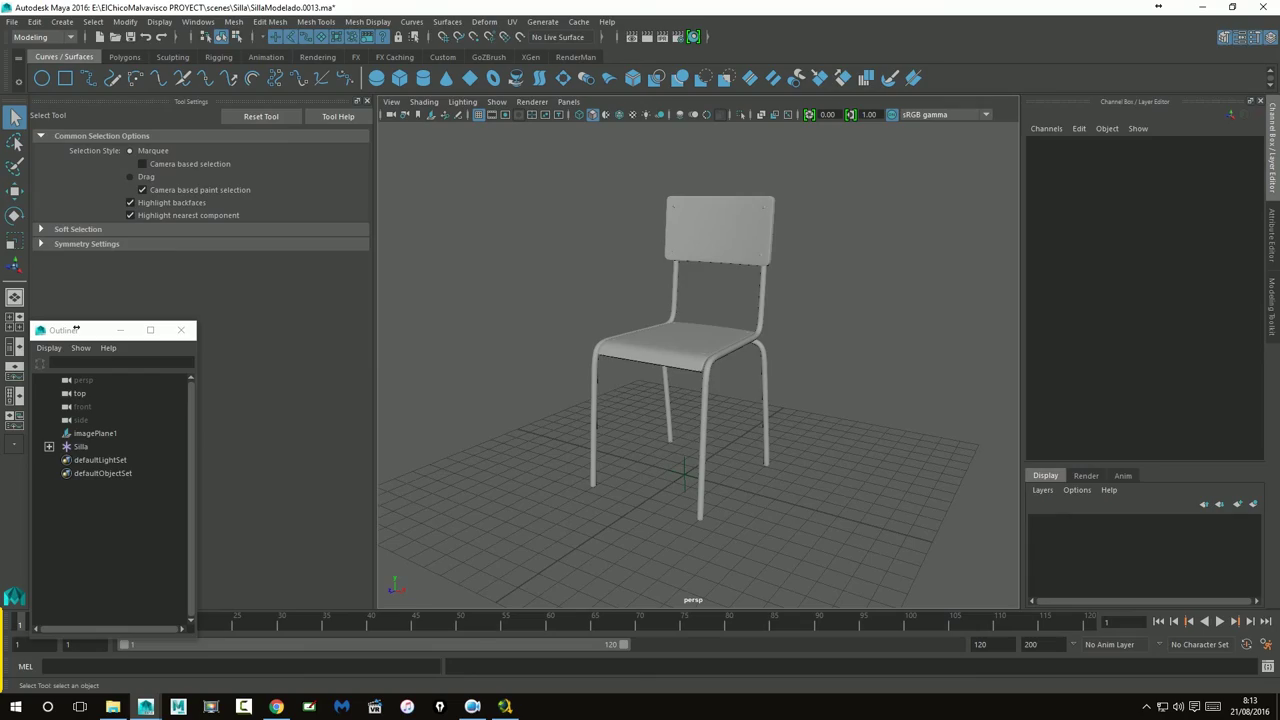